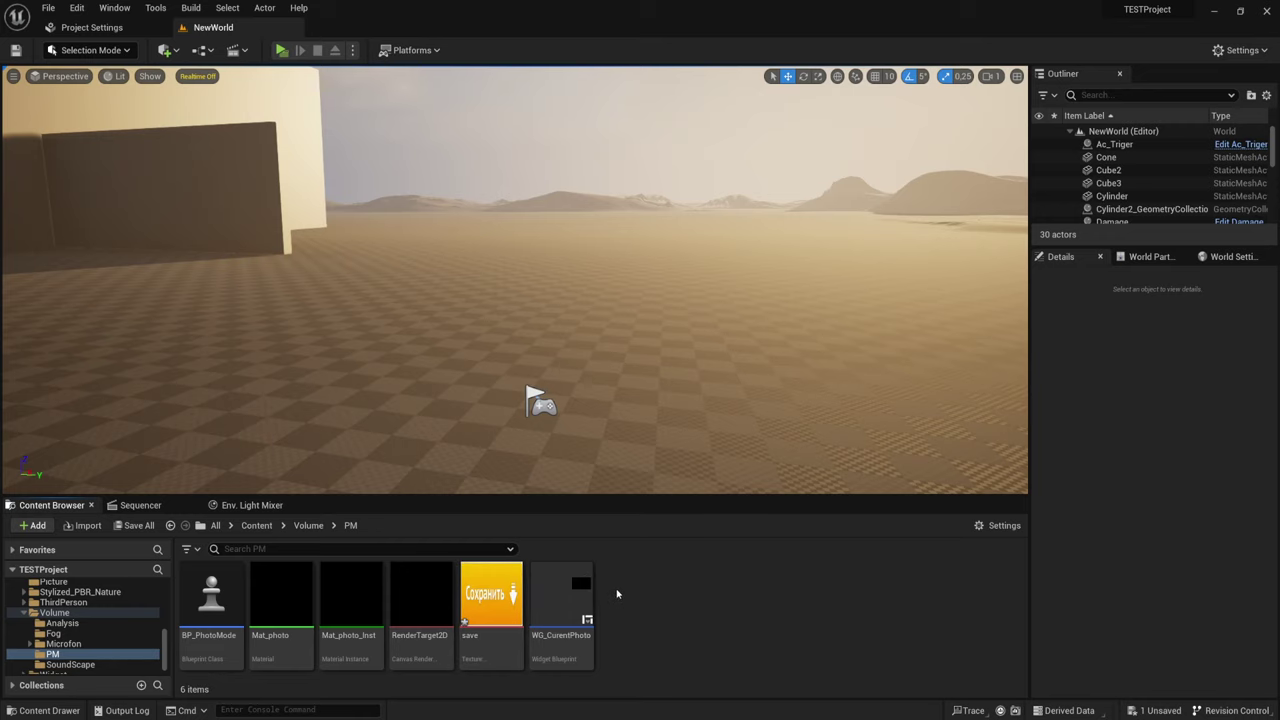
Open WG_CurentPhoto and add a button below the black image, anchored to the top-right
double_click(568, 592)
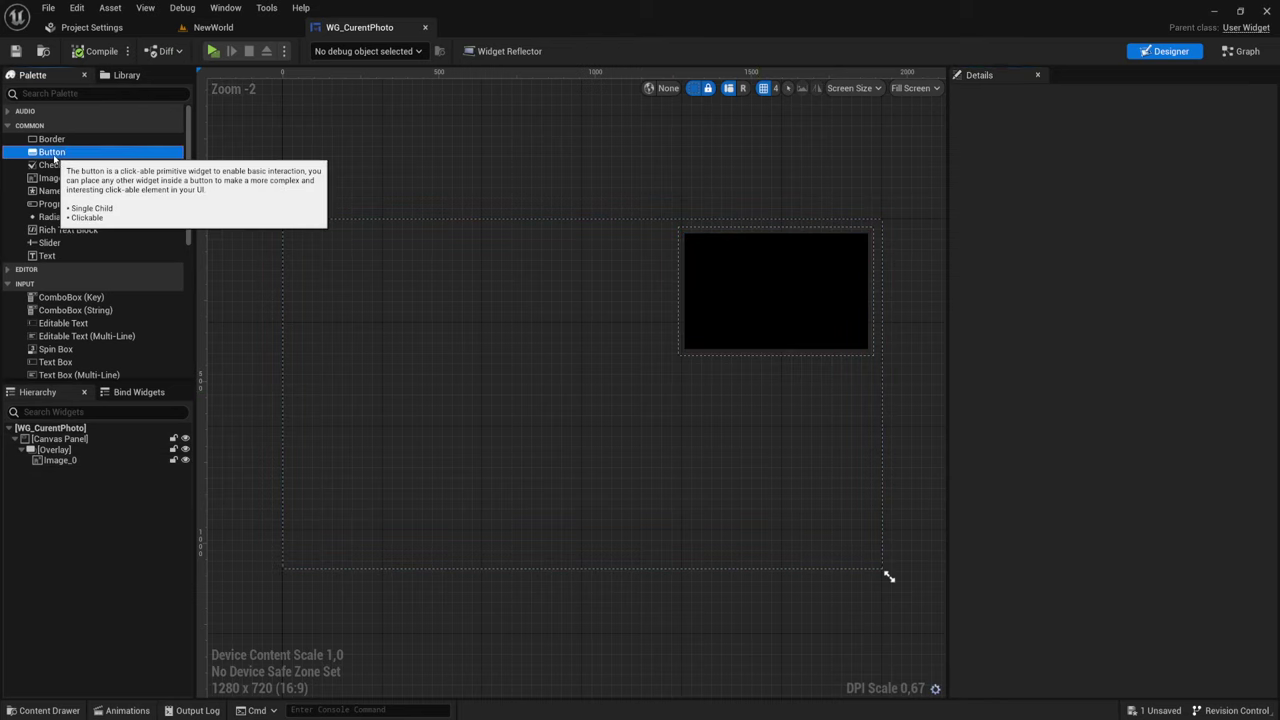
mouse_move(52, 152)
left_mouse_down()
mouse_move(833, 403)
mouse_move(792, 388)
left_mouse_up()
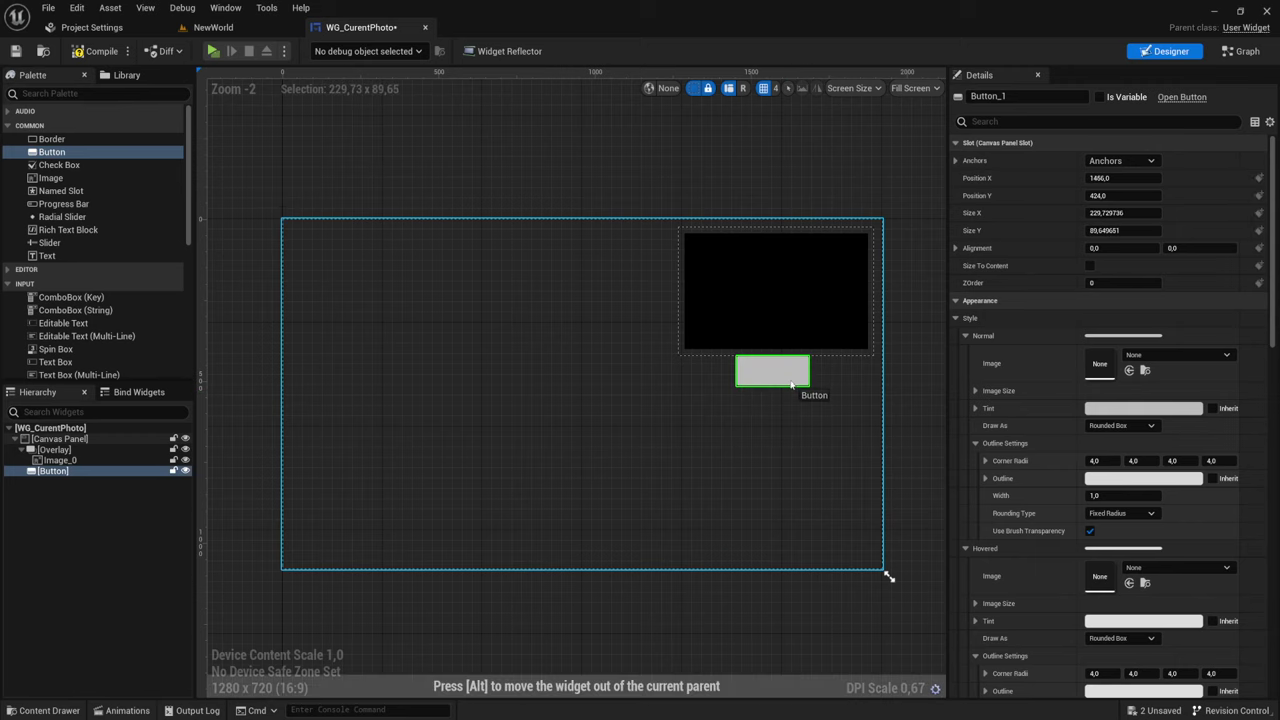
left_click(1120, 160)
left_click(1200, 190)
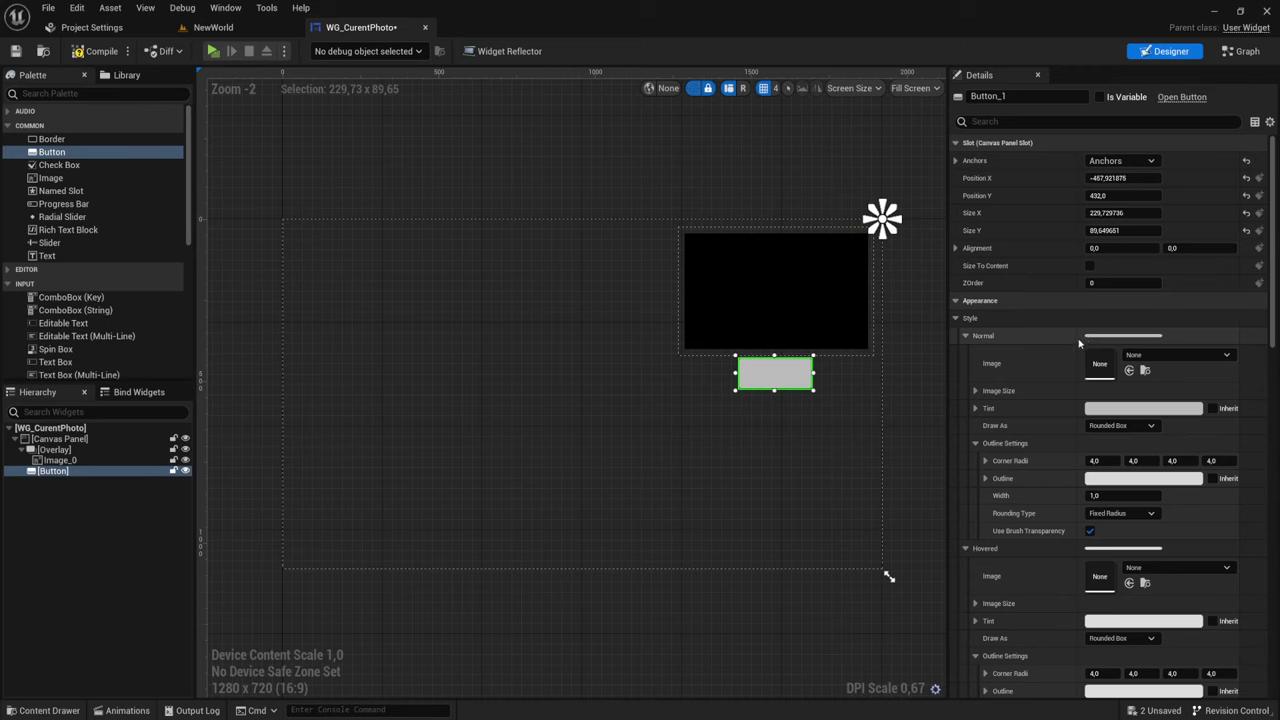
left_click(1148, 356)
left_click(1148, 356)
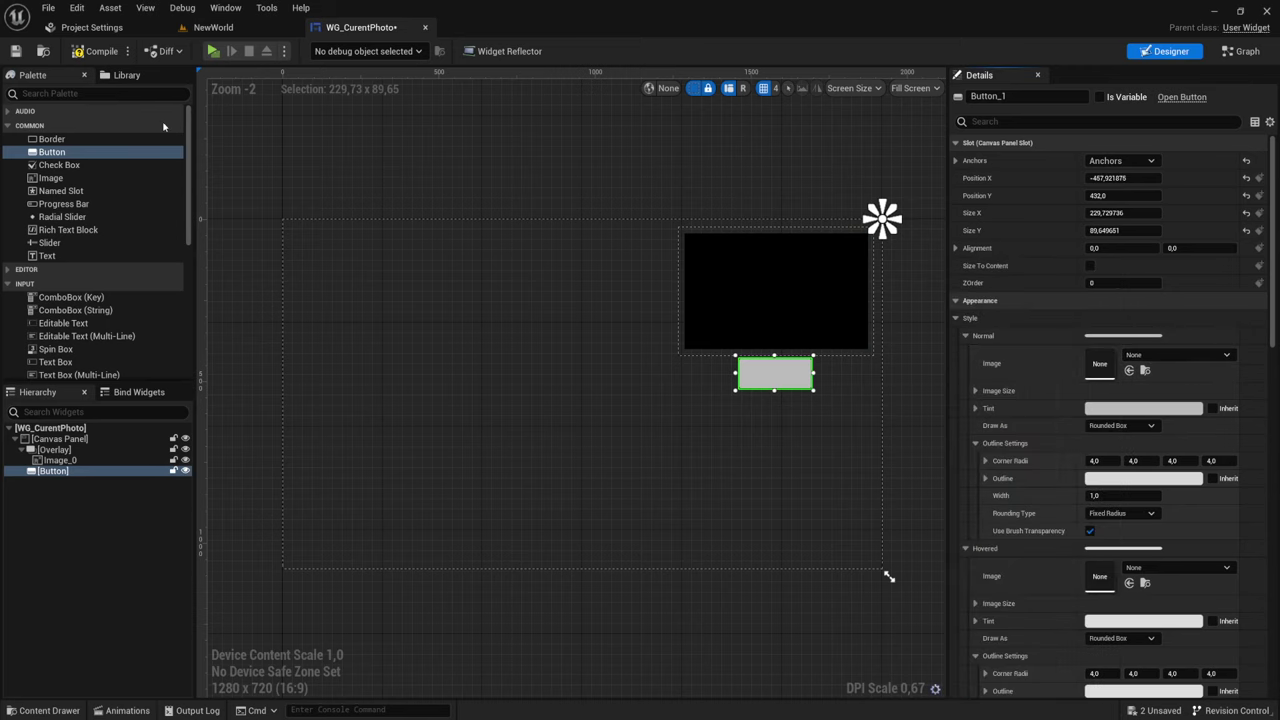
Assign the yellow save texture to Button_1's Normal, Hovered and Pressed images
left_click(205, 27)
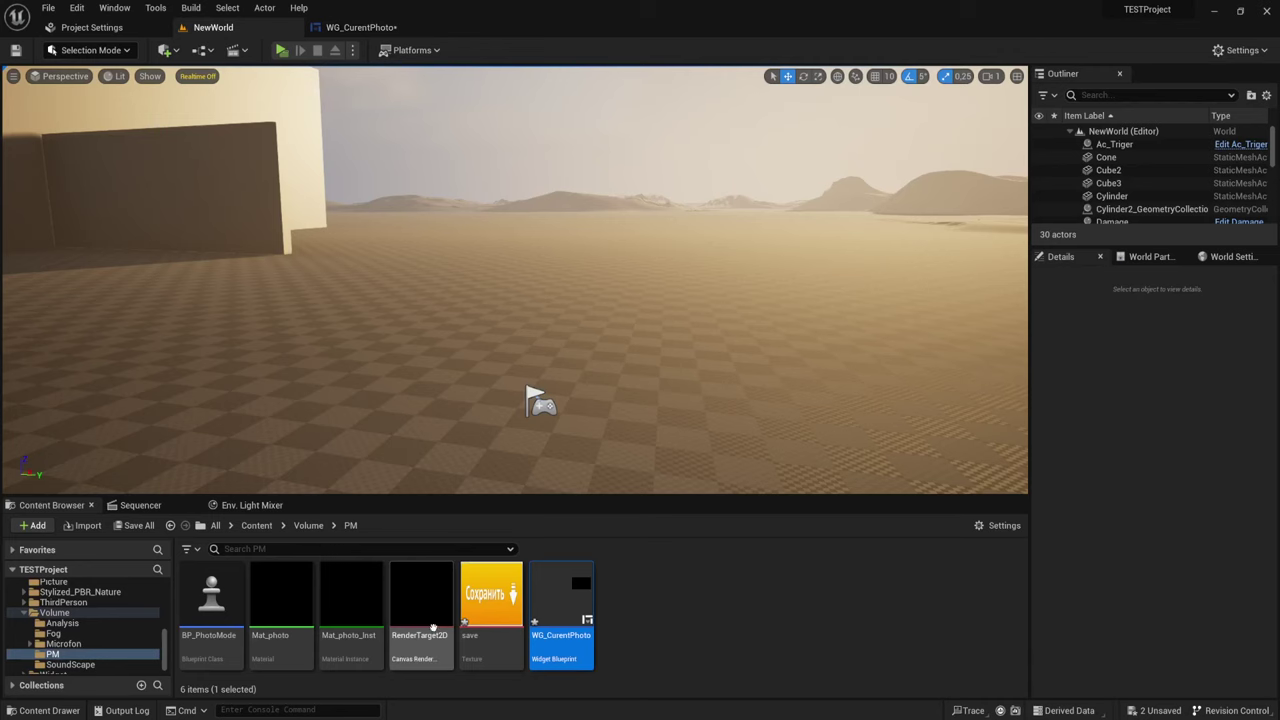
left_click(491, 605)
left_click(360, 27)
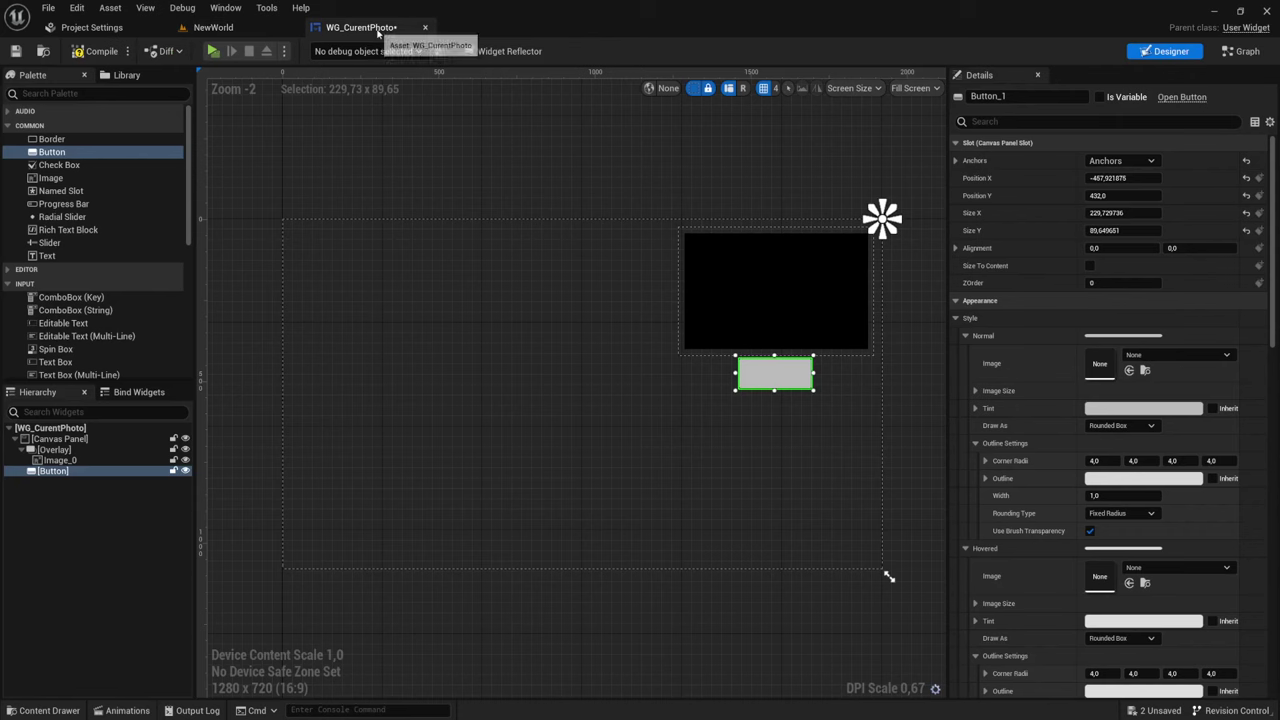
left_click(1129, 370)
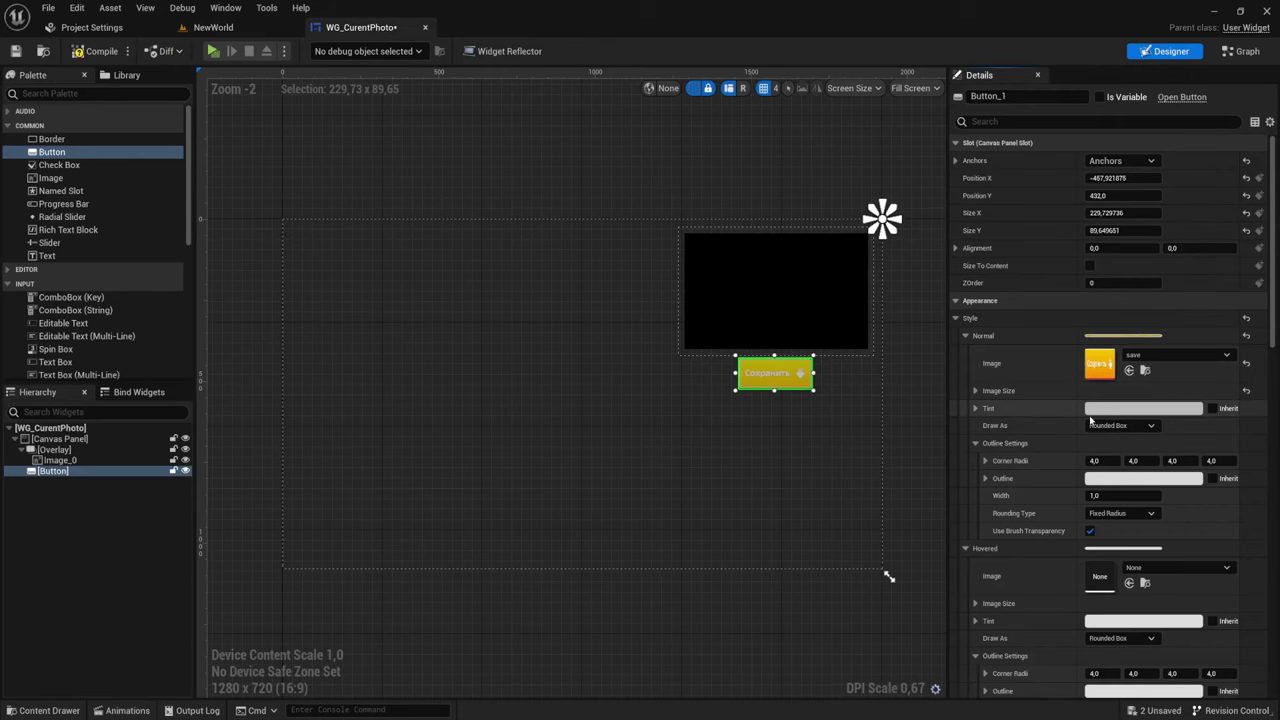
scroll(1127, 572, "down", 2)
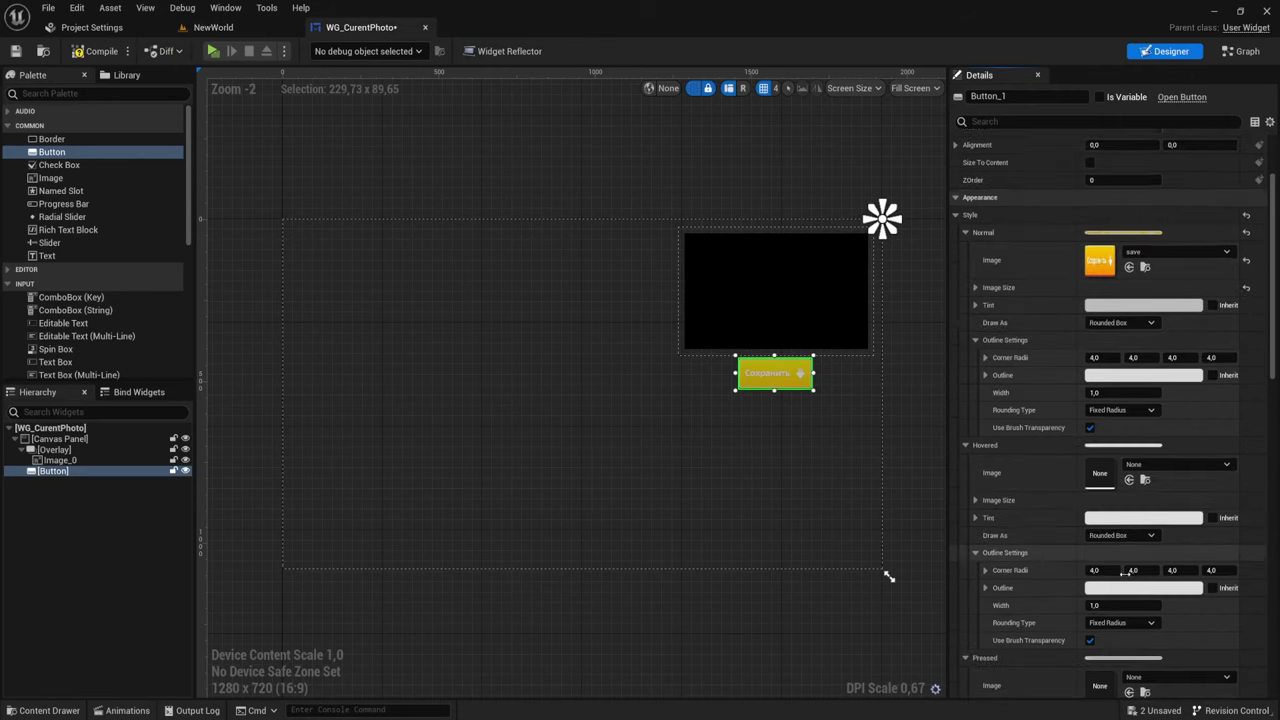
left_click(1129, 459)
scroll(1116, 496, "down", 2)
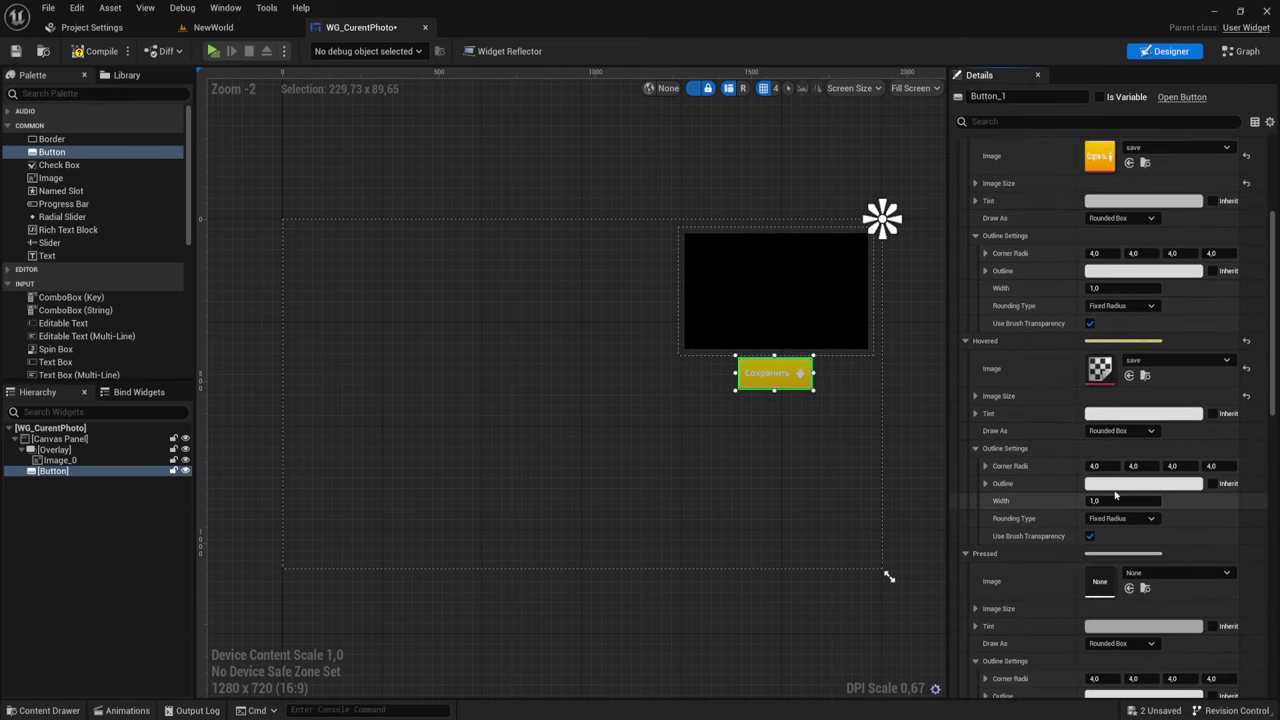
left_click(1130, 589)
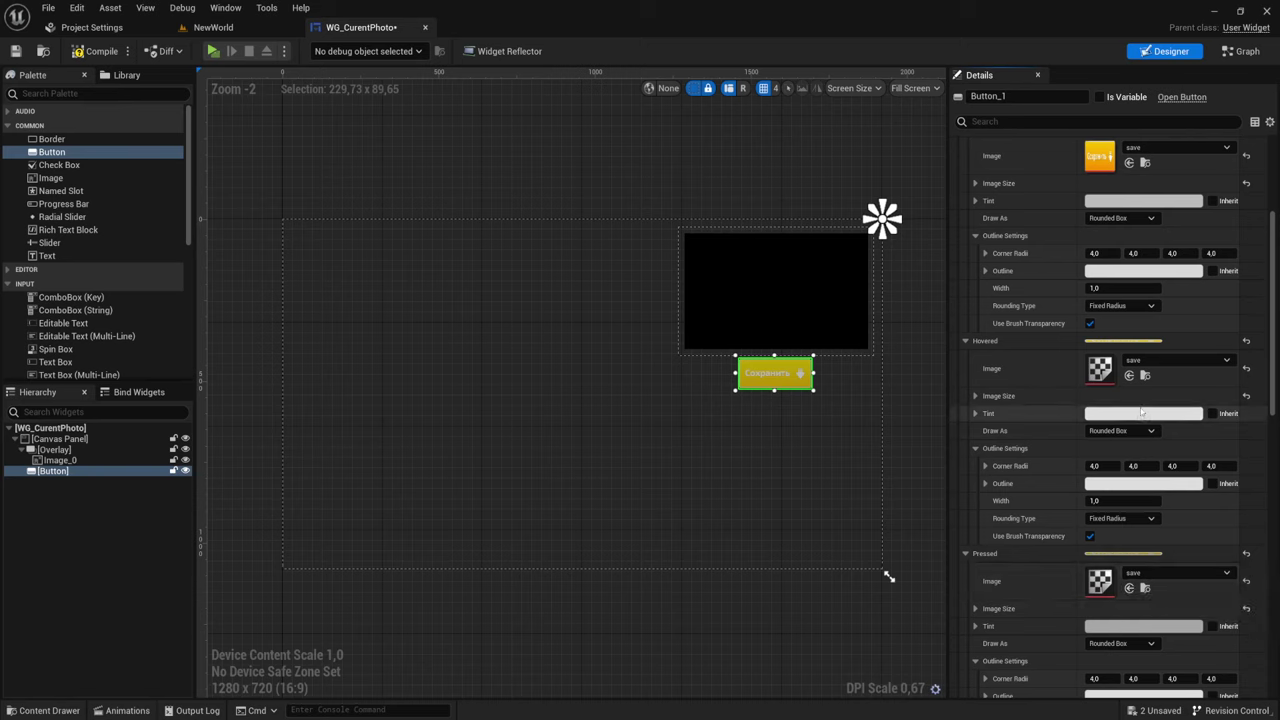
scroll(1020, 430, "up", 2)
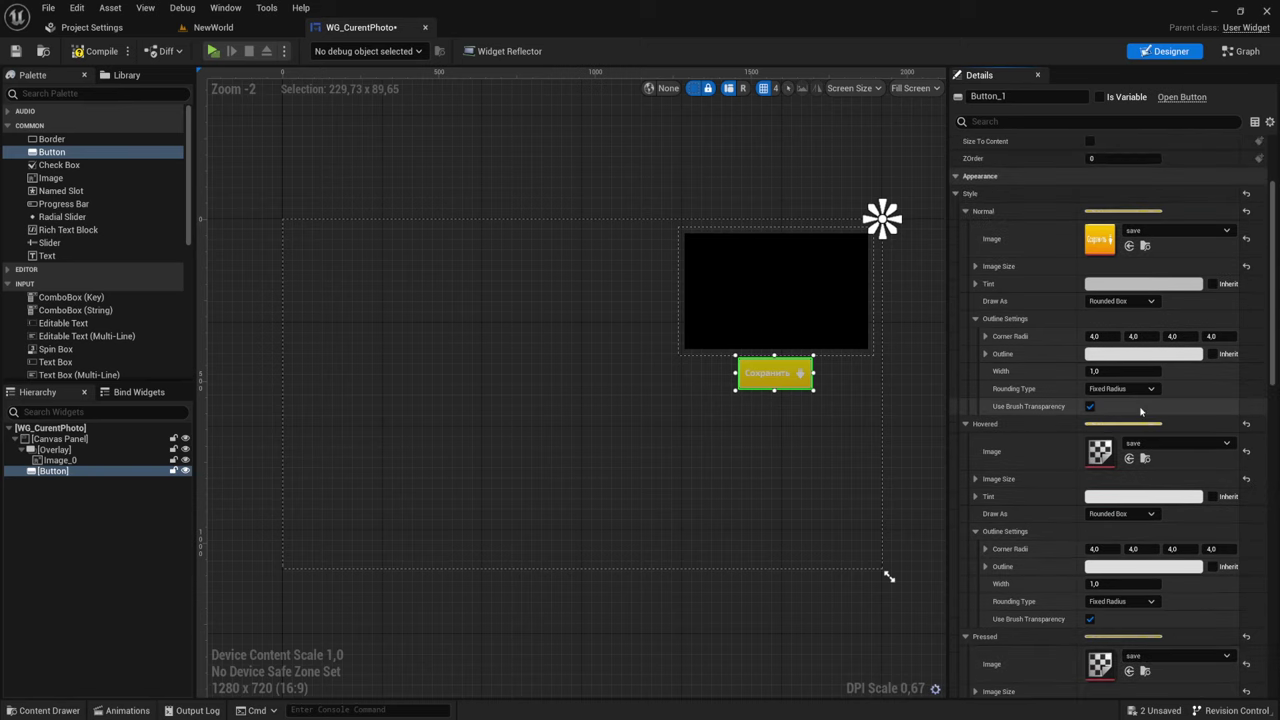
left_click(1213, 497)
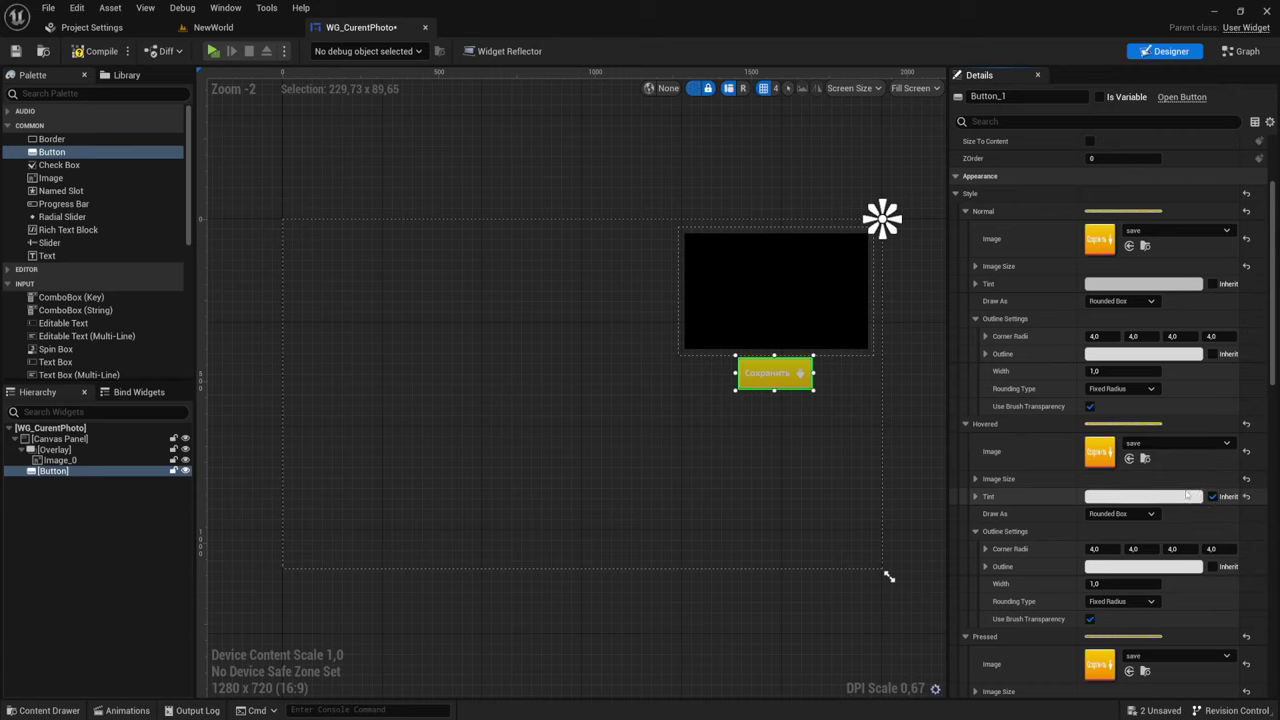
Give the pressed tint a saturated pink-red hue, darkened to a deeper magenta
left_click(1187, 494)
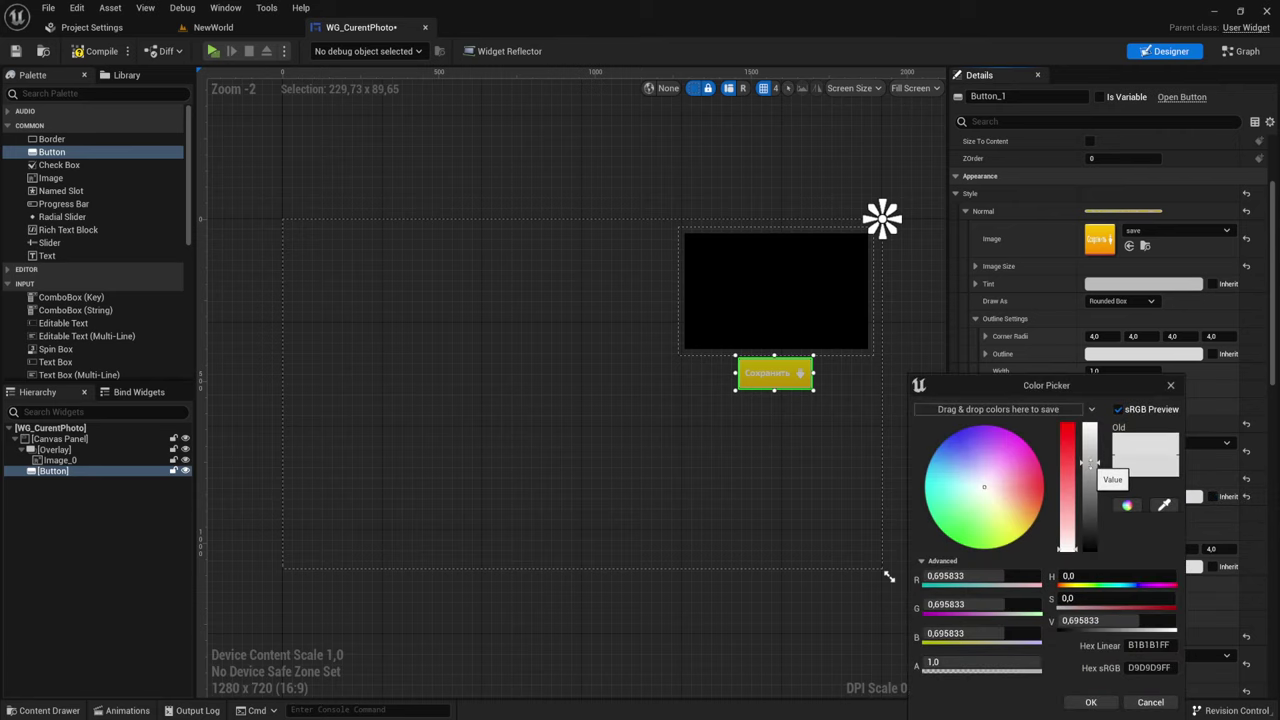
left_click(1091, 702)
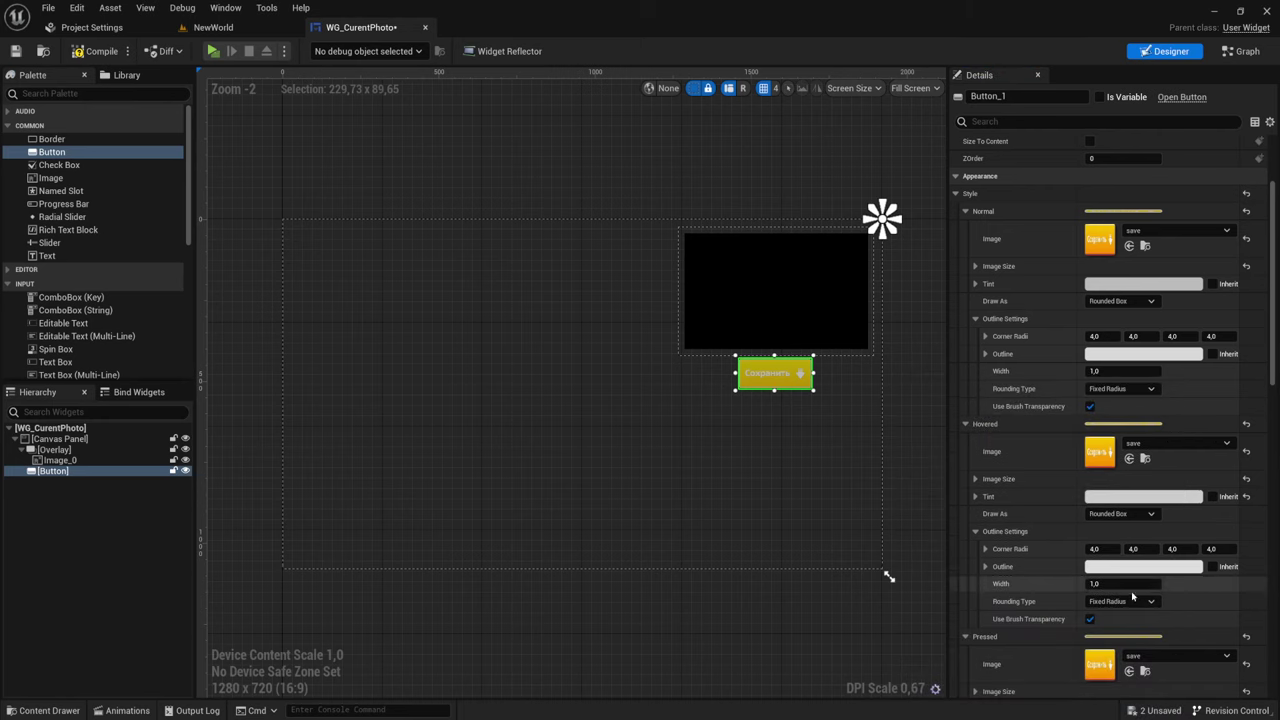
scroll(1133, 596, "down", 2)
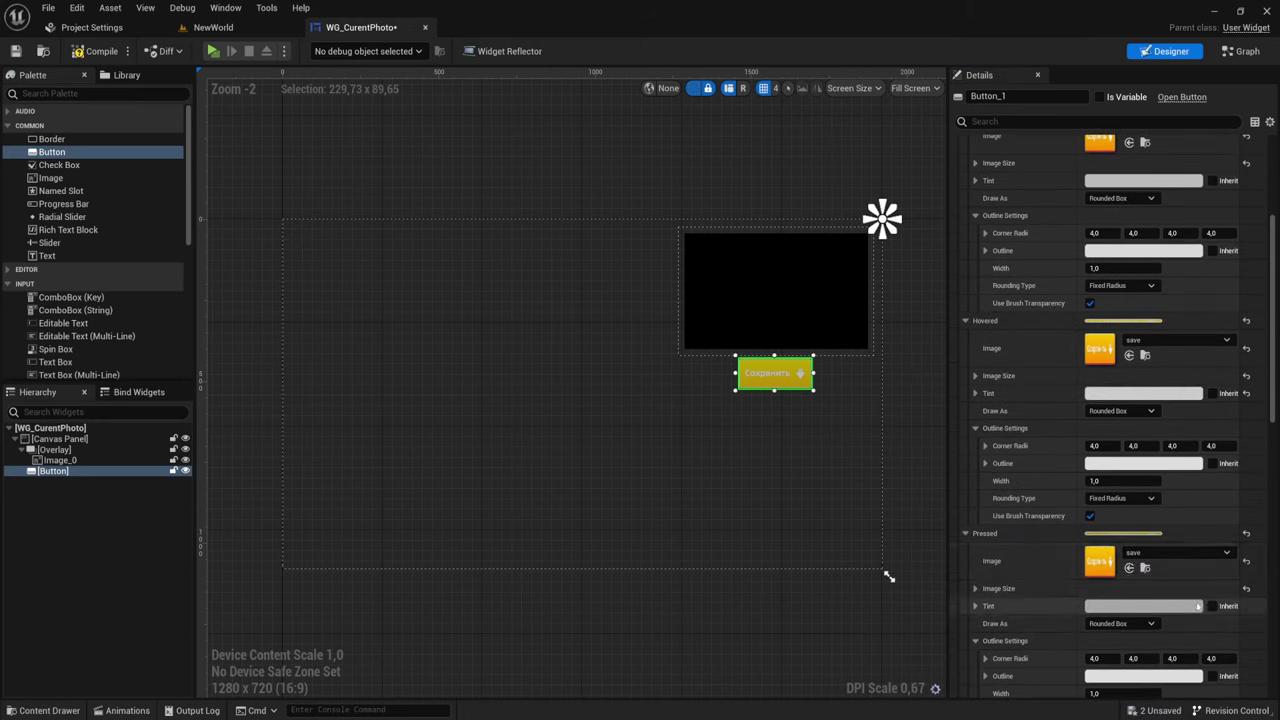
left_click(1195, 606)
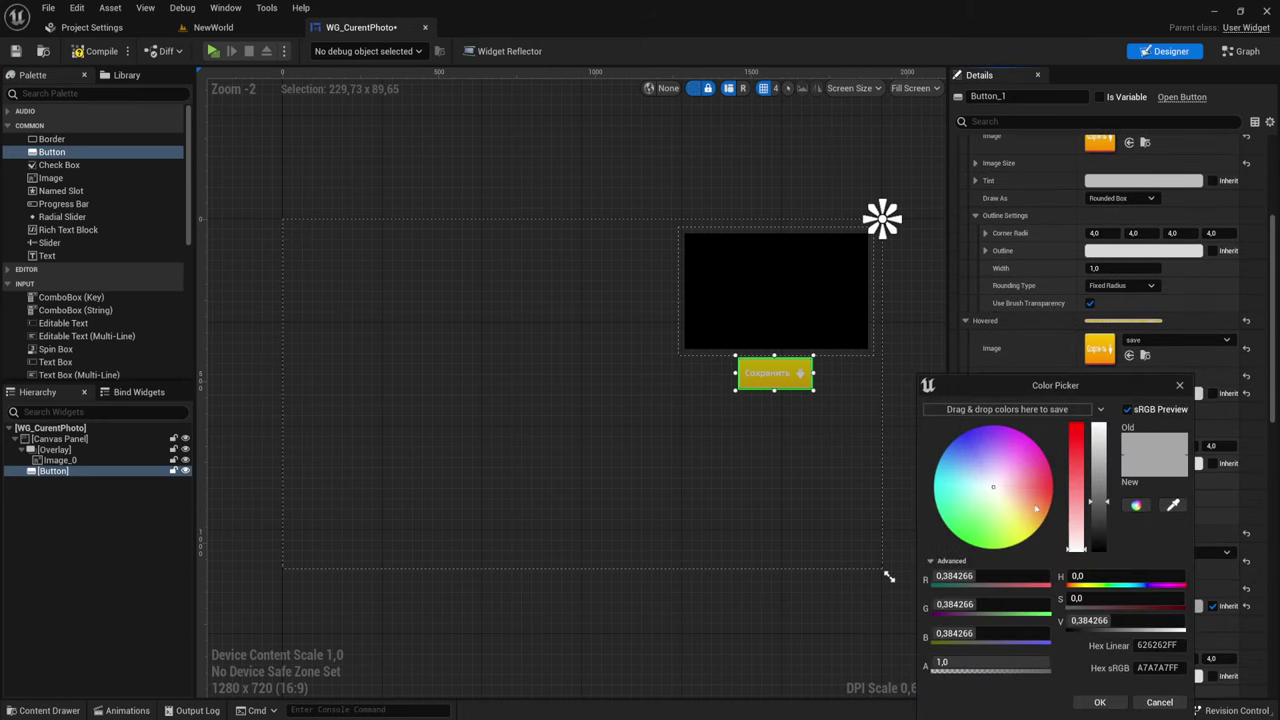
left_click(1048, 468)
left_click(1105, 443)
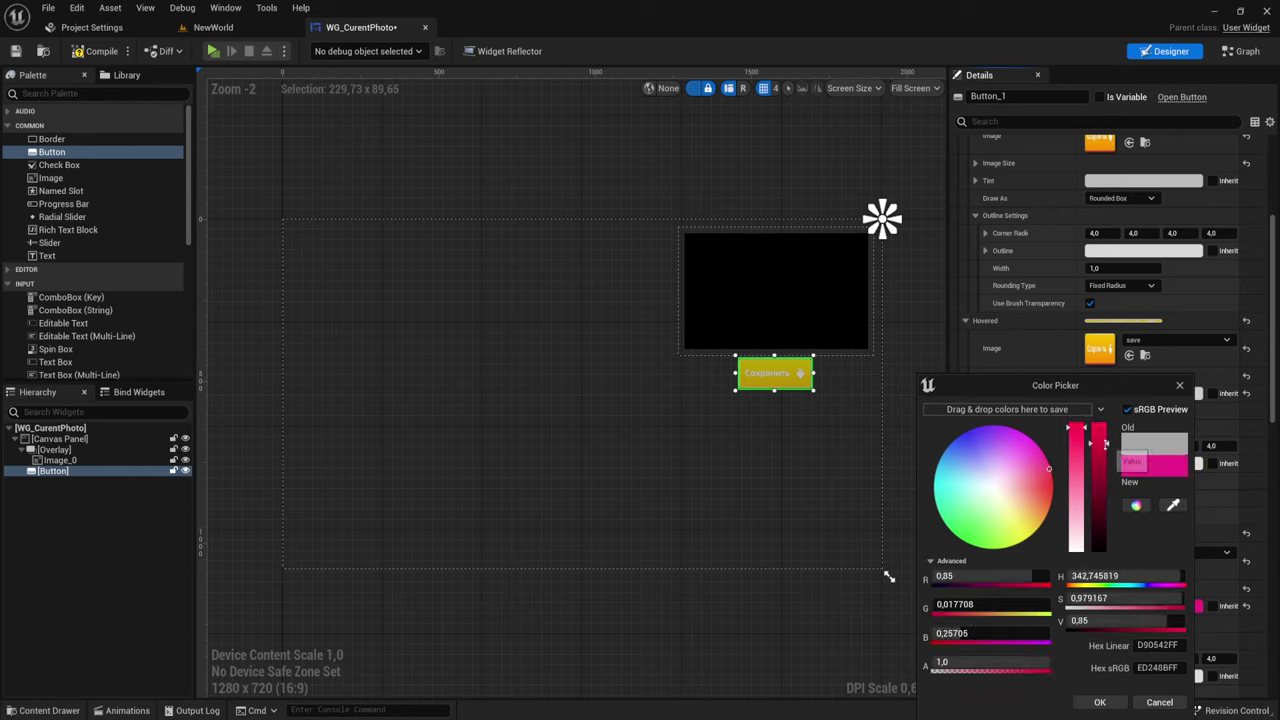
left_click_drag(1105, 443, 1105, 490)
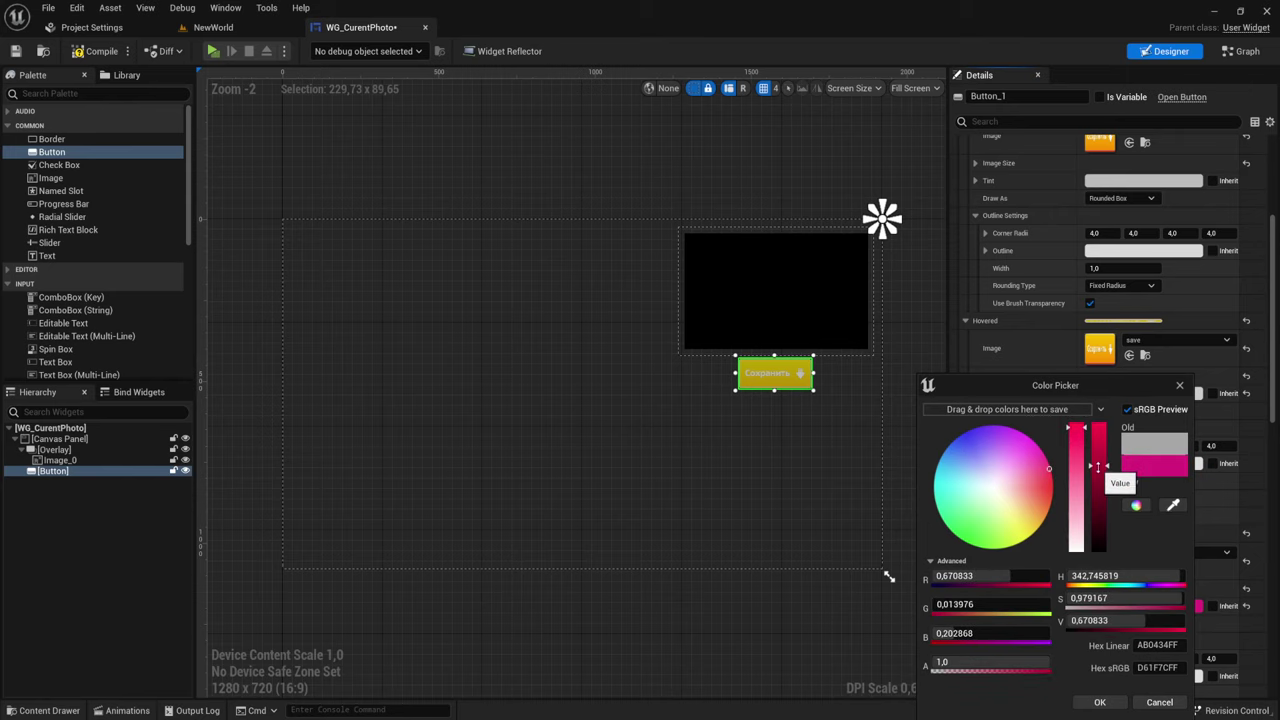
left_click(1118, 699)
Darken the hovered tint to mid grey and the pressed tint to very dark magenta
scroll(1163, 550, "down", 2)
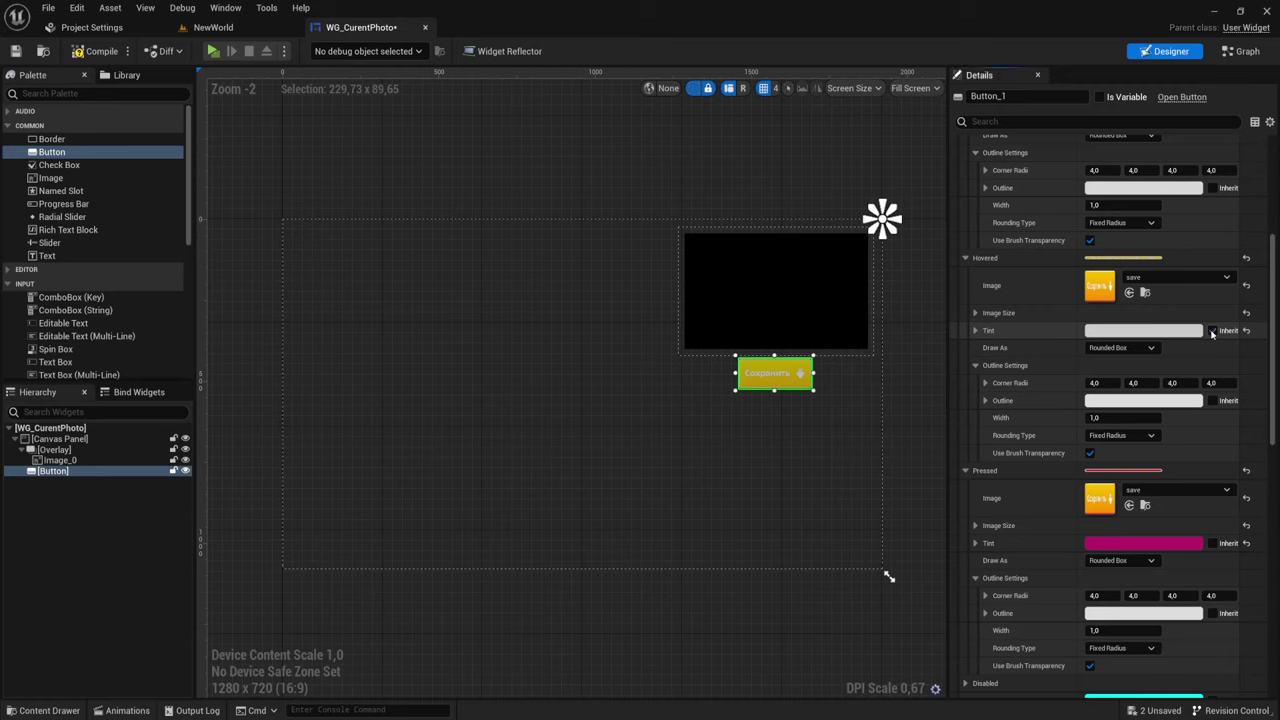
left_click(1150, 330)
left_click_drag(1088, 420, 1087, 465)
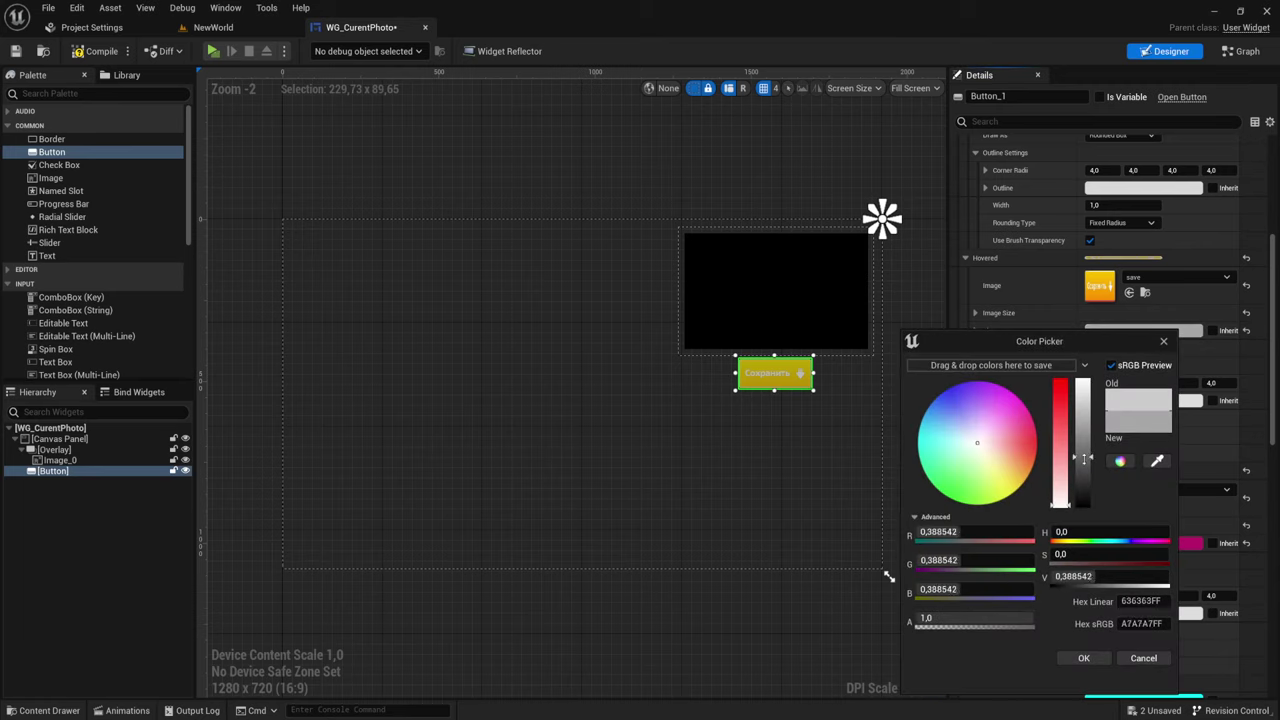
left_click(1084, 660)
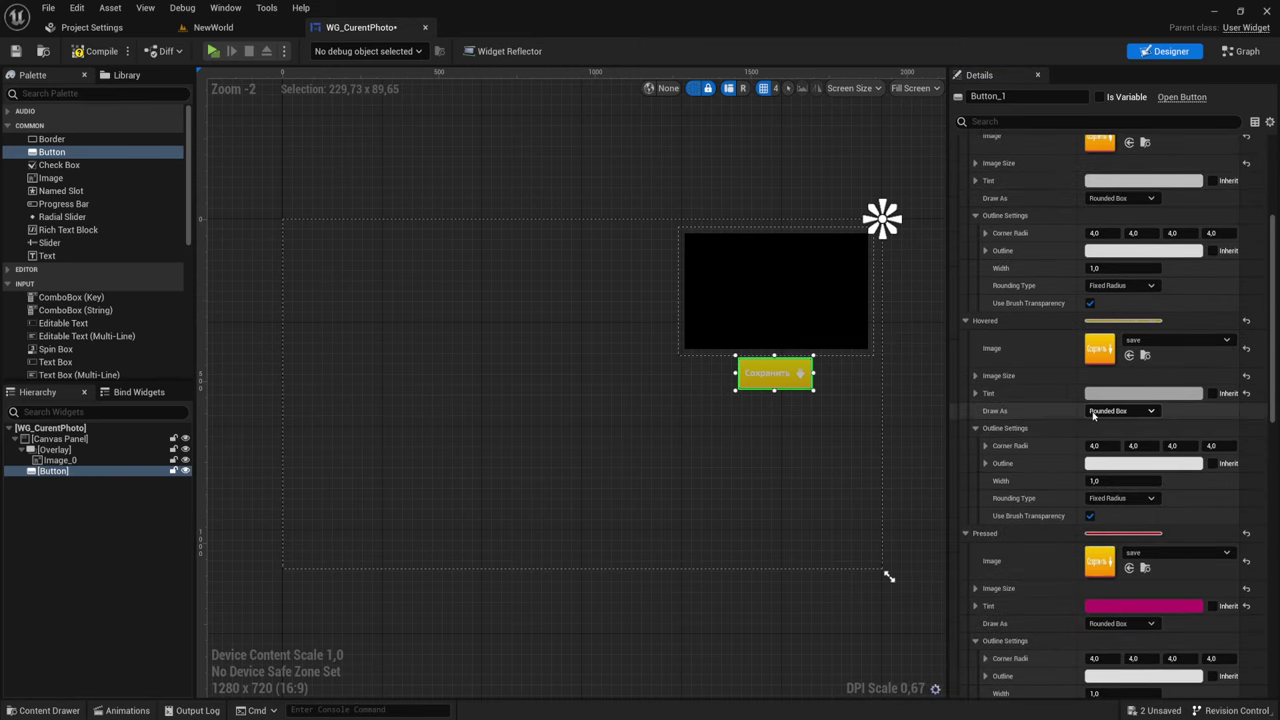
scroll(1092, 412, "up", 1)
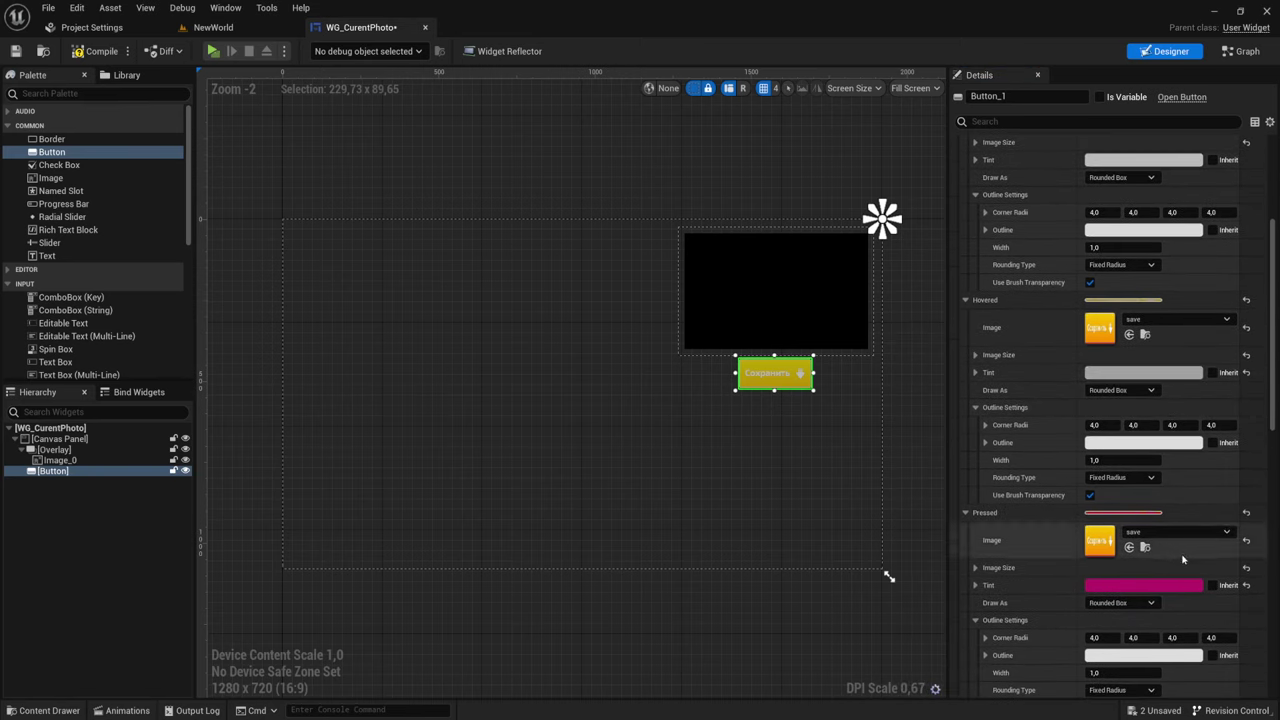
left_click(1165, 591)
left_click_drag(1072, 466, 1080, 540)
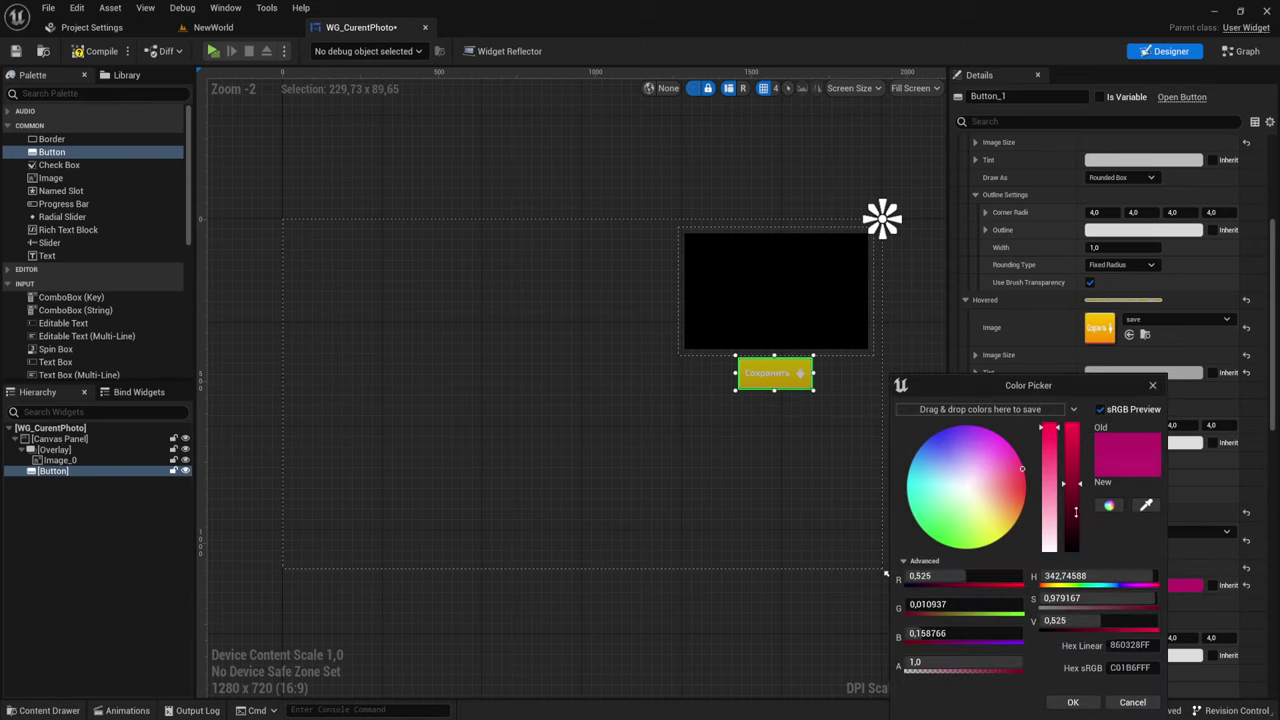
left_click(1073, 703)
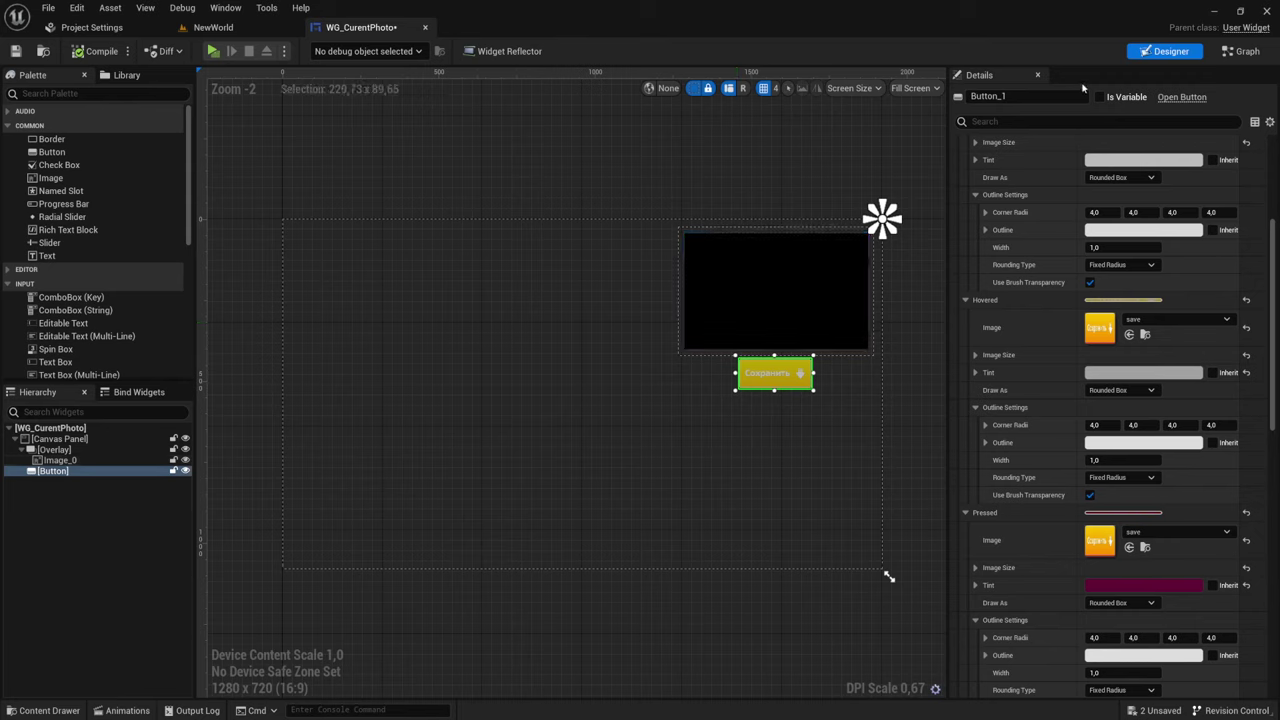
Make Button_1 a variable and add its On Pressed event to the graph
left_click(1111, 97)
scroll(1115, 500, "down", 5)
scroll(1118, 589, "down", 4)
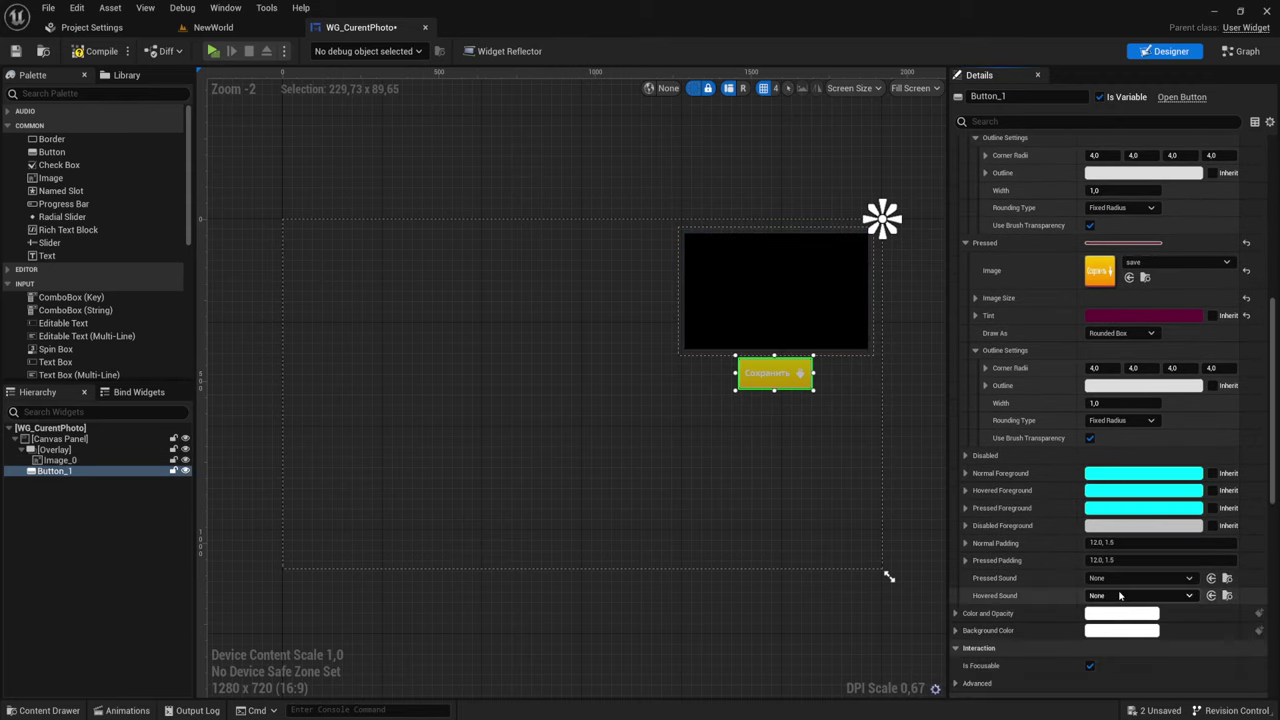
scroll(1109, 577, "down", 4)
scroll(1109, 577, "down", 3)
scroll(1112, 610, "down", 2)
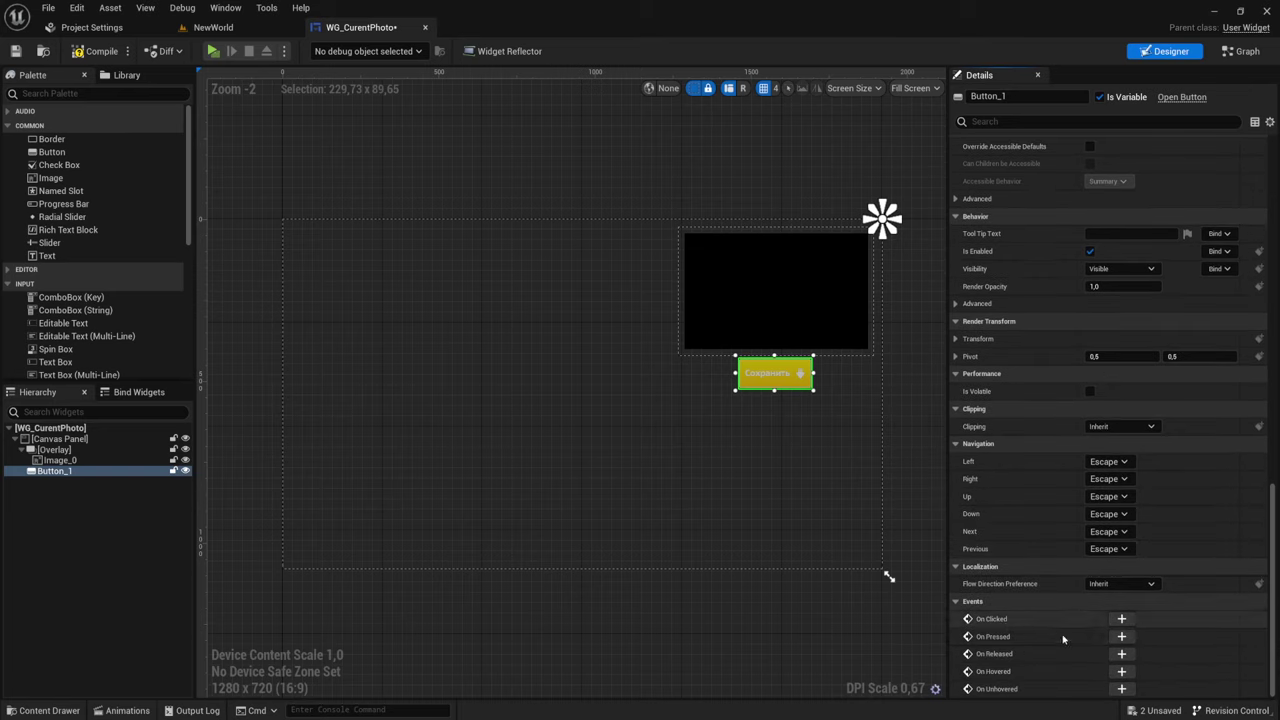
left_click(1121, 636)
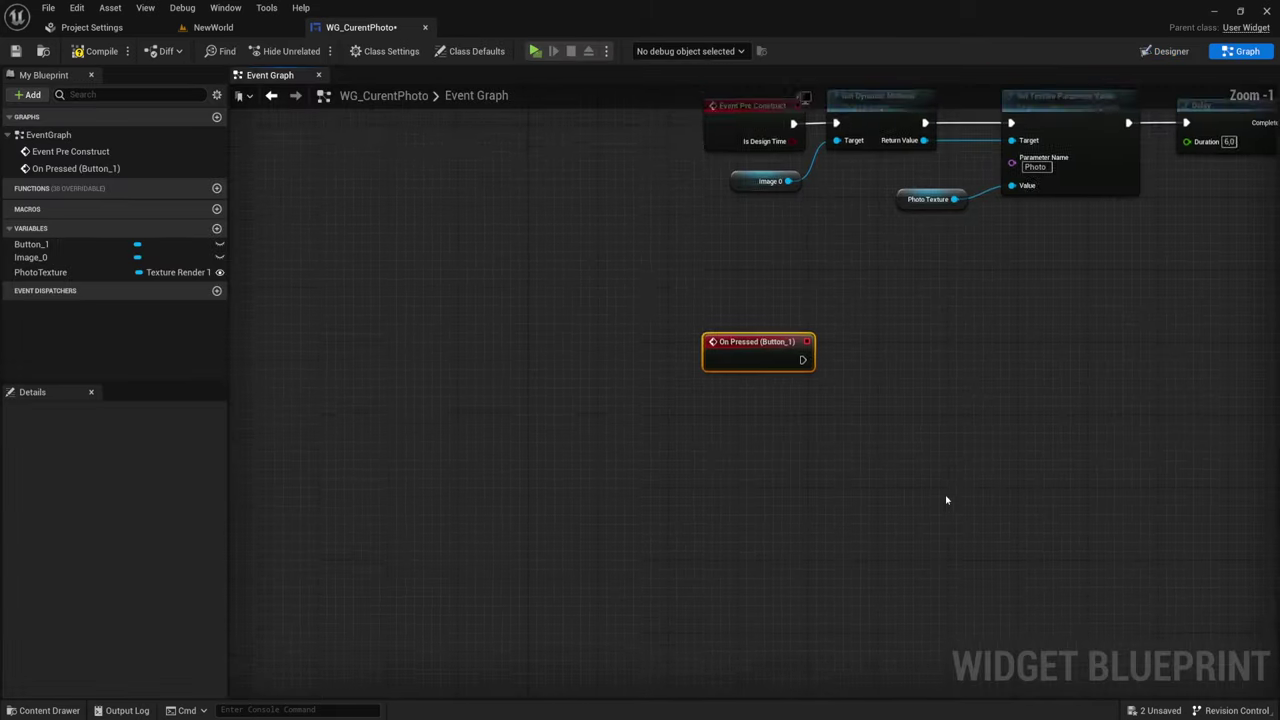
left_click_drag(575, 285, 575, 370)
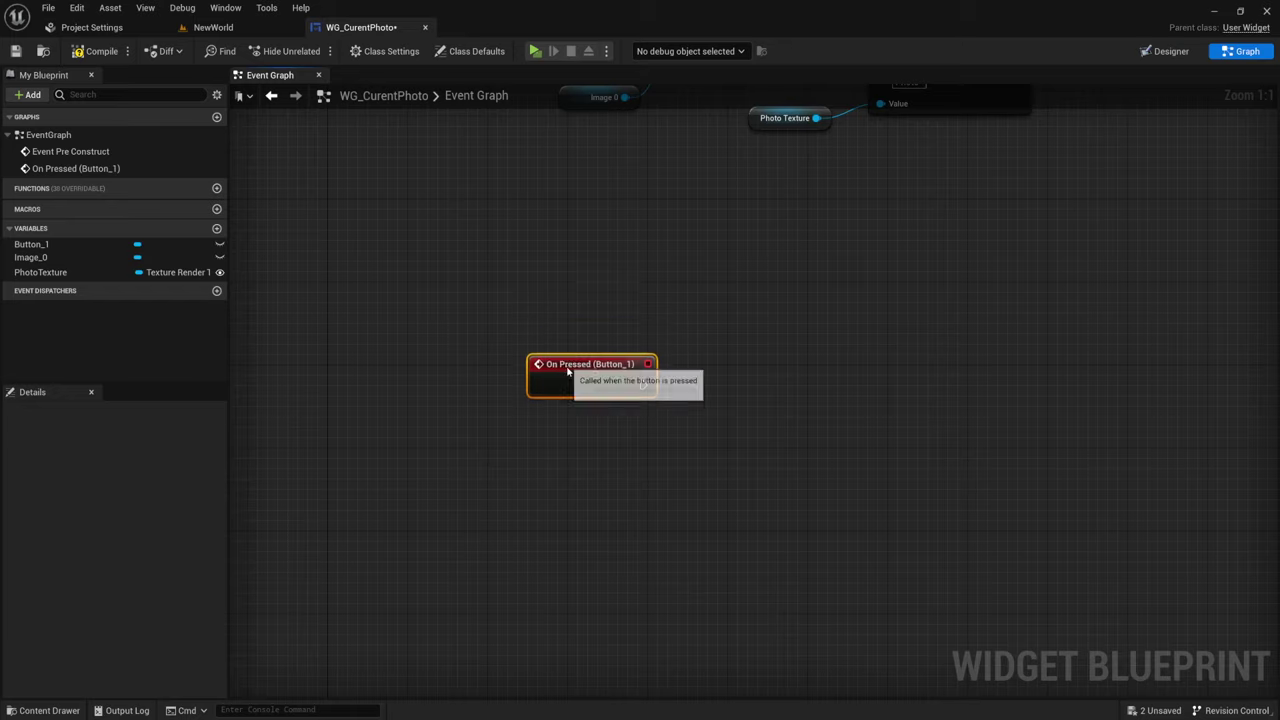
right_click_drag(792, 418, 681, 331)
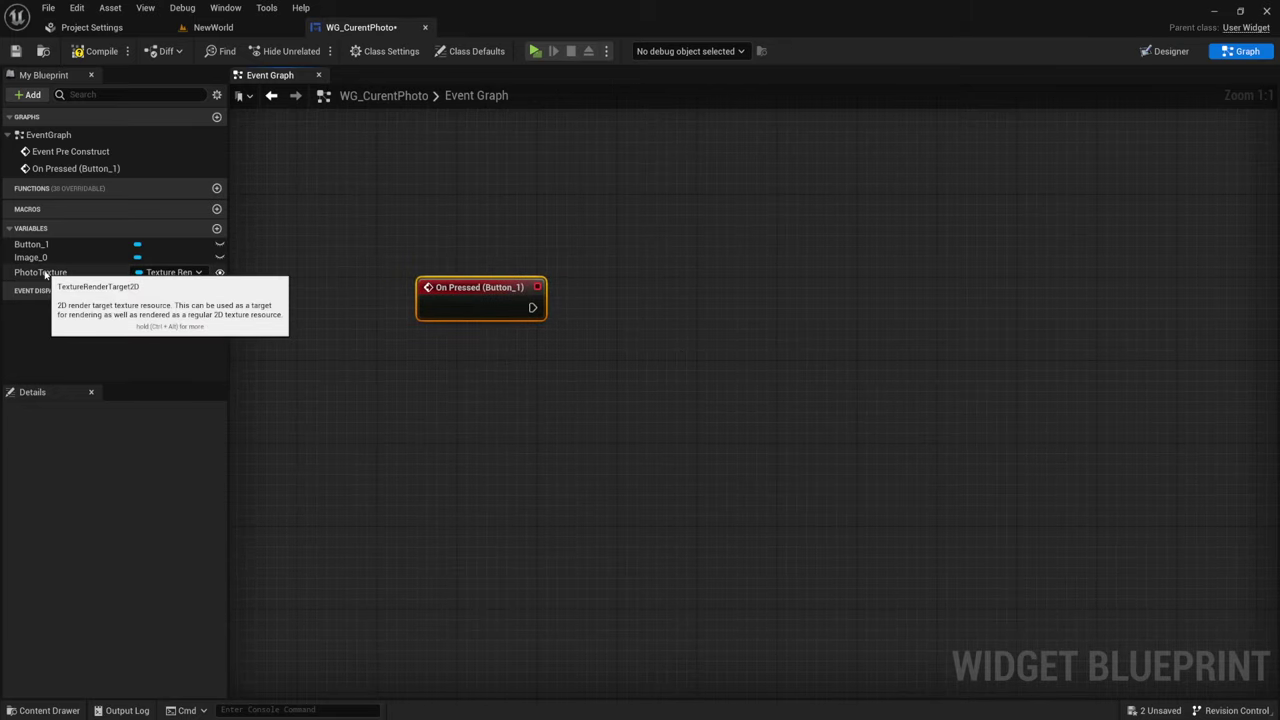
Add a Photo Texture getter feeding a new Export Render Target node
mouse_move(47, 274)
left_mouse_down()
mouse_move(639, 310)
mouse_move(475, 347)
left_mouse_up()
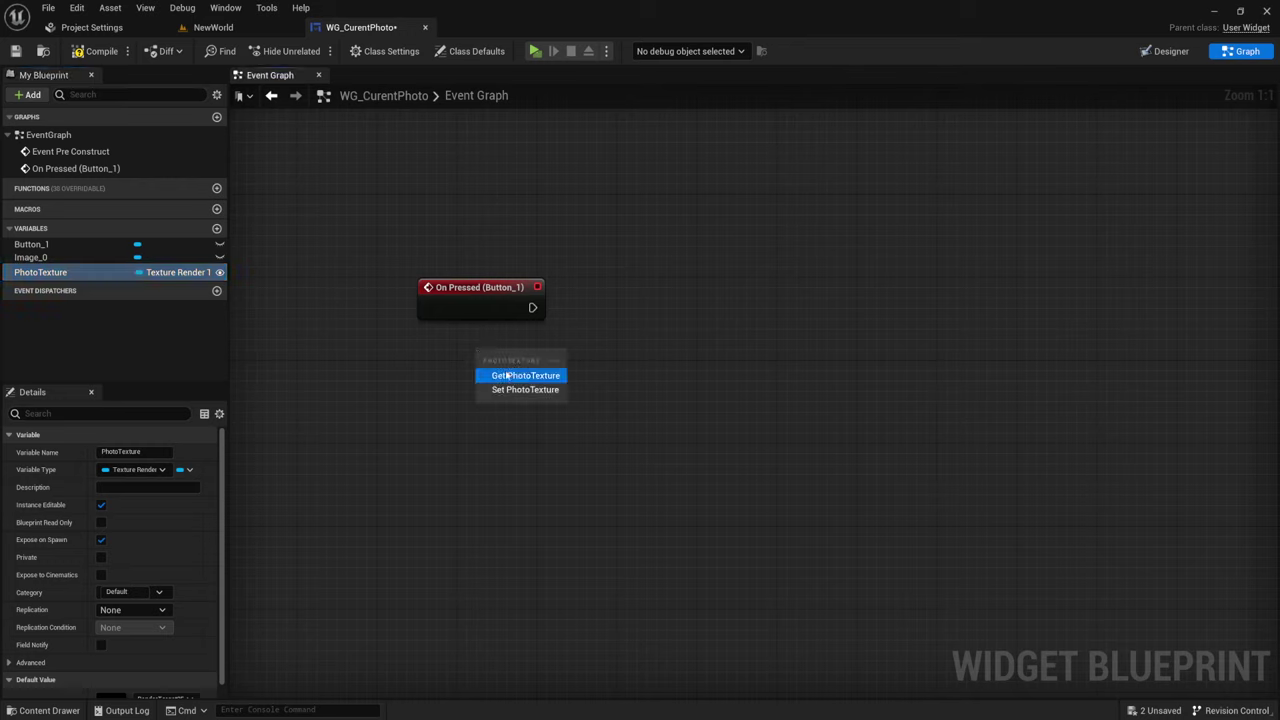
left_click(505, 377)
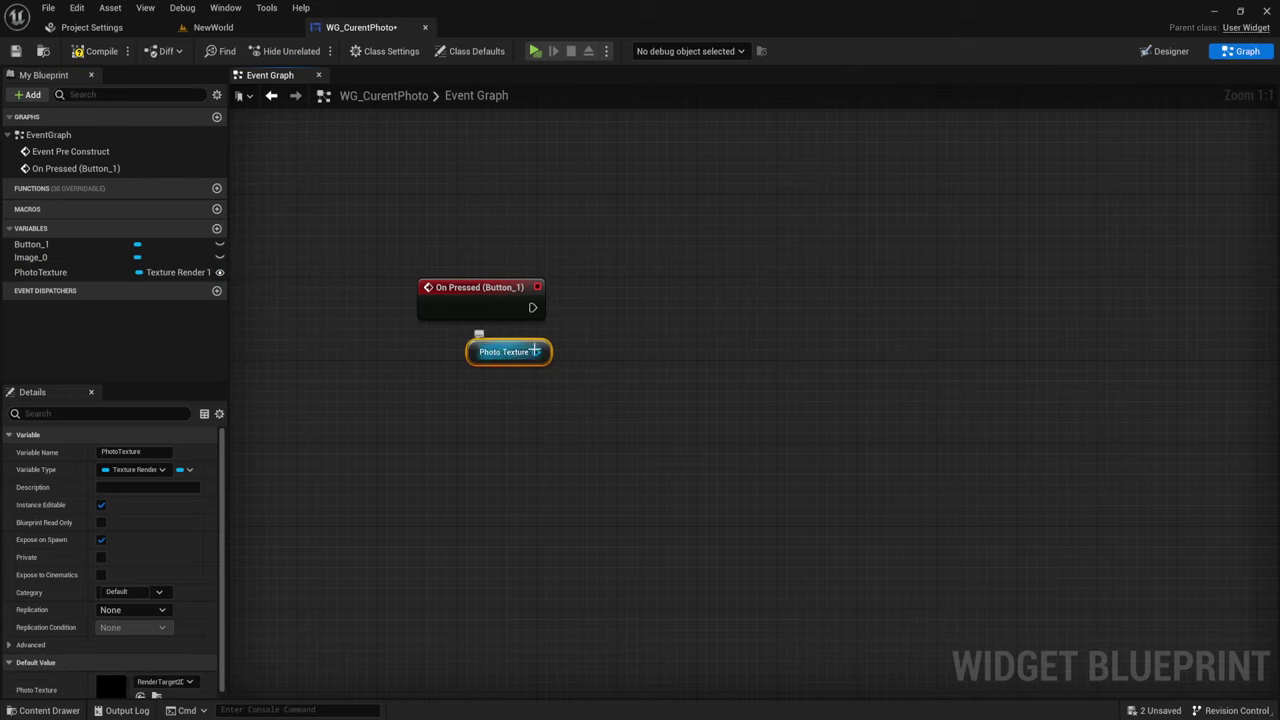
left_click_drag(535, 351, 646, 252)
type("e")
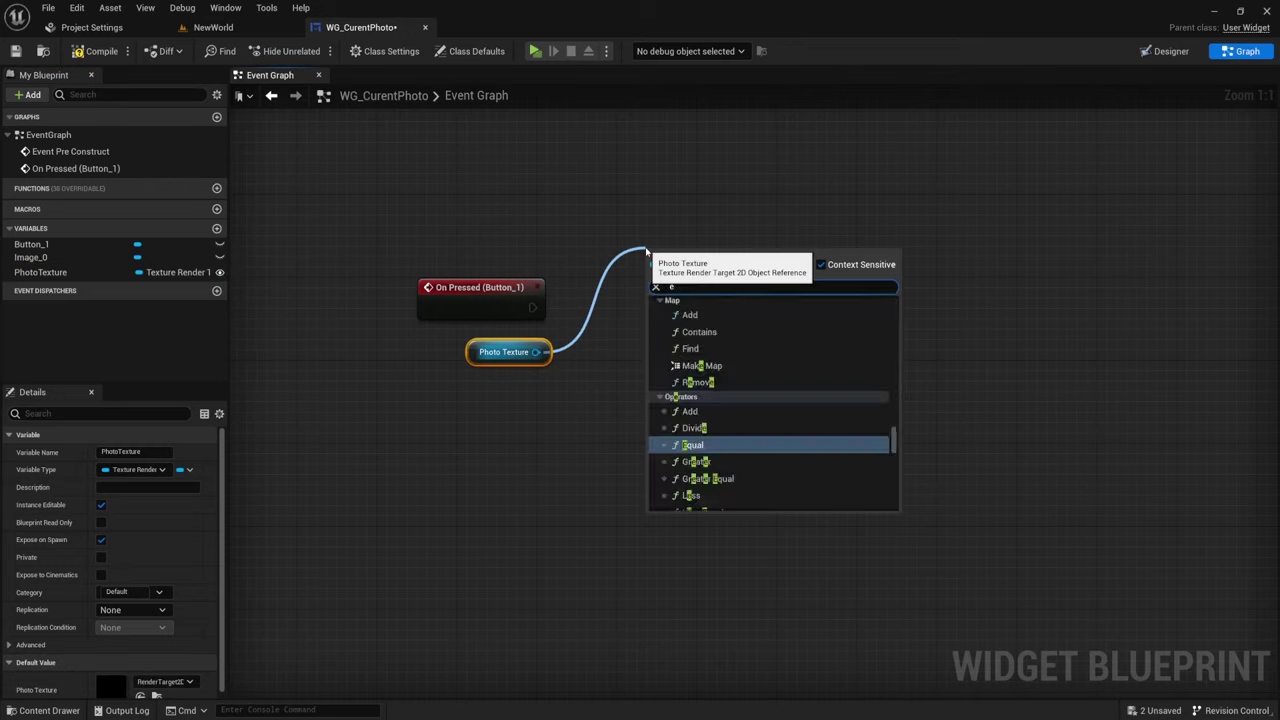
type("xpo")
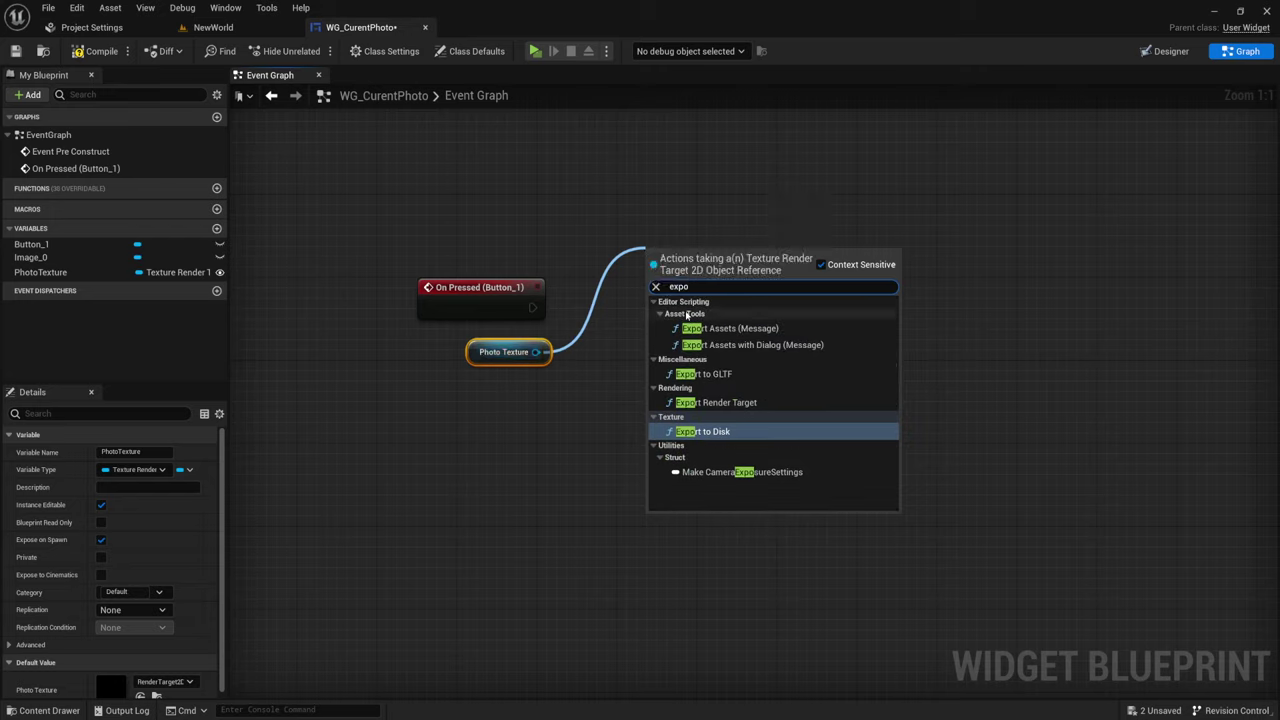
left_click(739, 403)
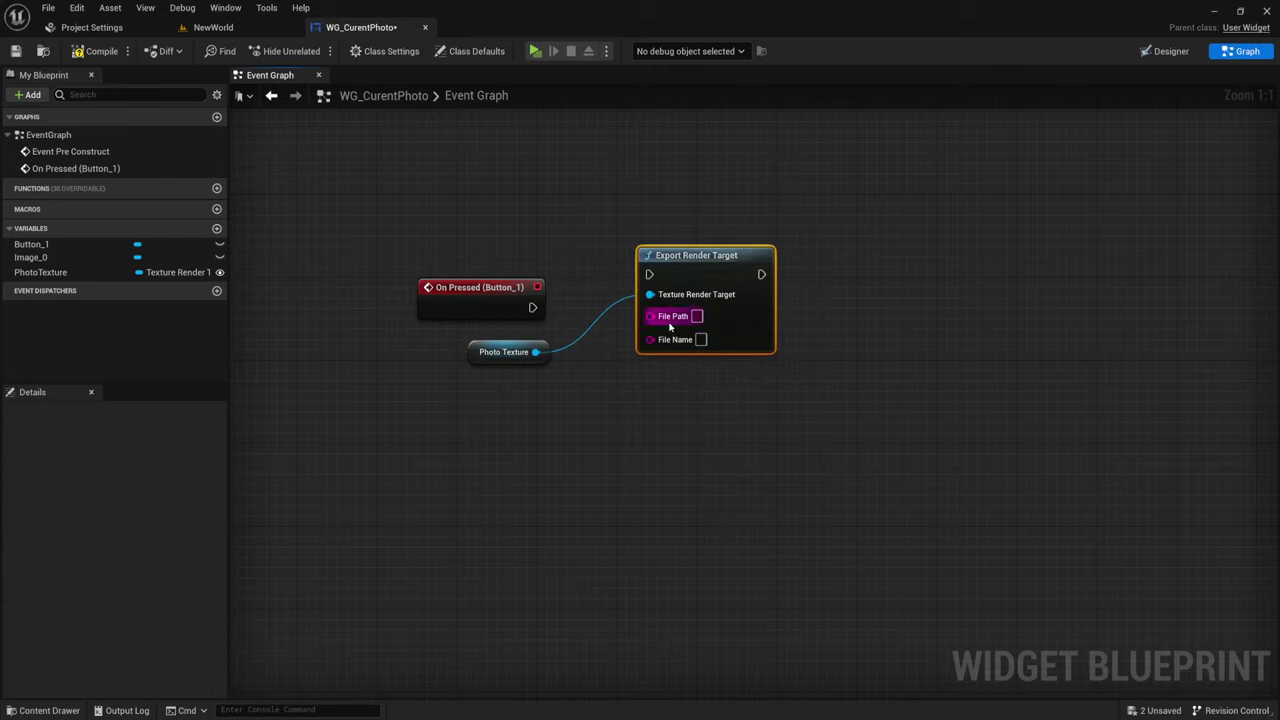
Wire On Pressed to Export Render Target and search 'get pro' from its File Path pin
left_click_drag(650, 254, 680, 286)
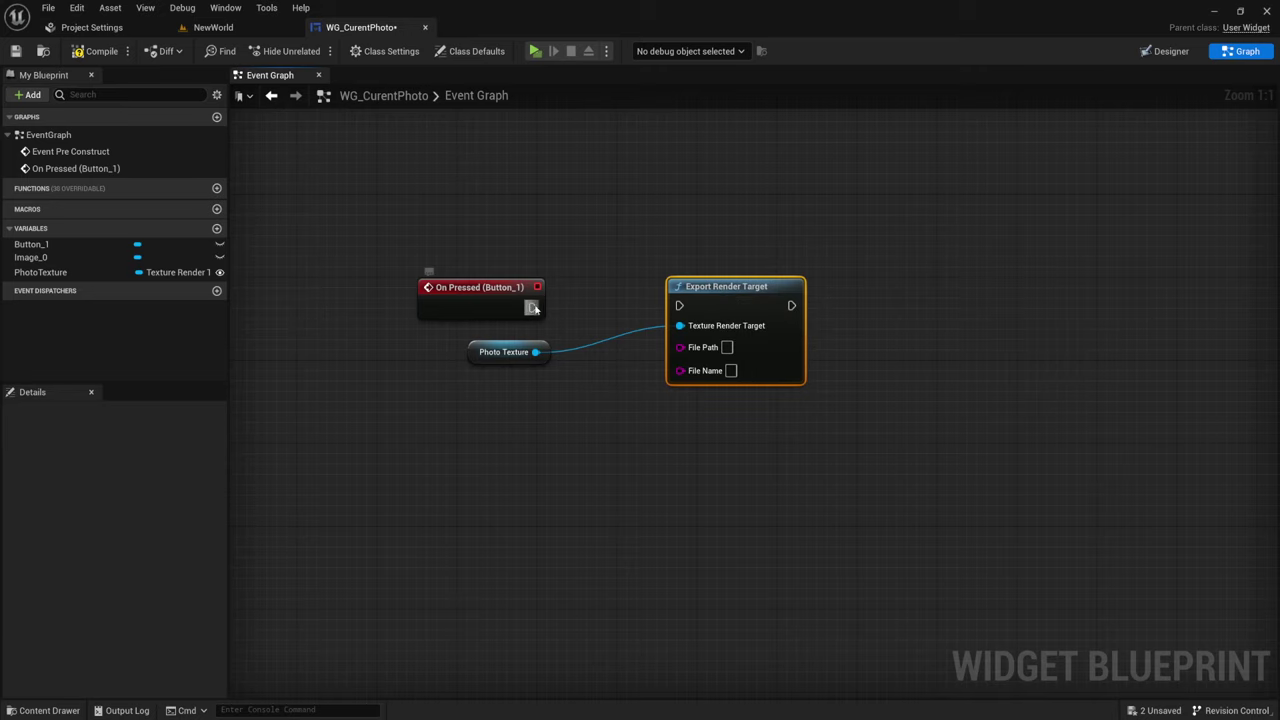
left_click_drag(532, 307, 679, 305)
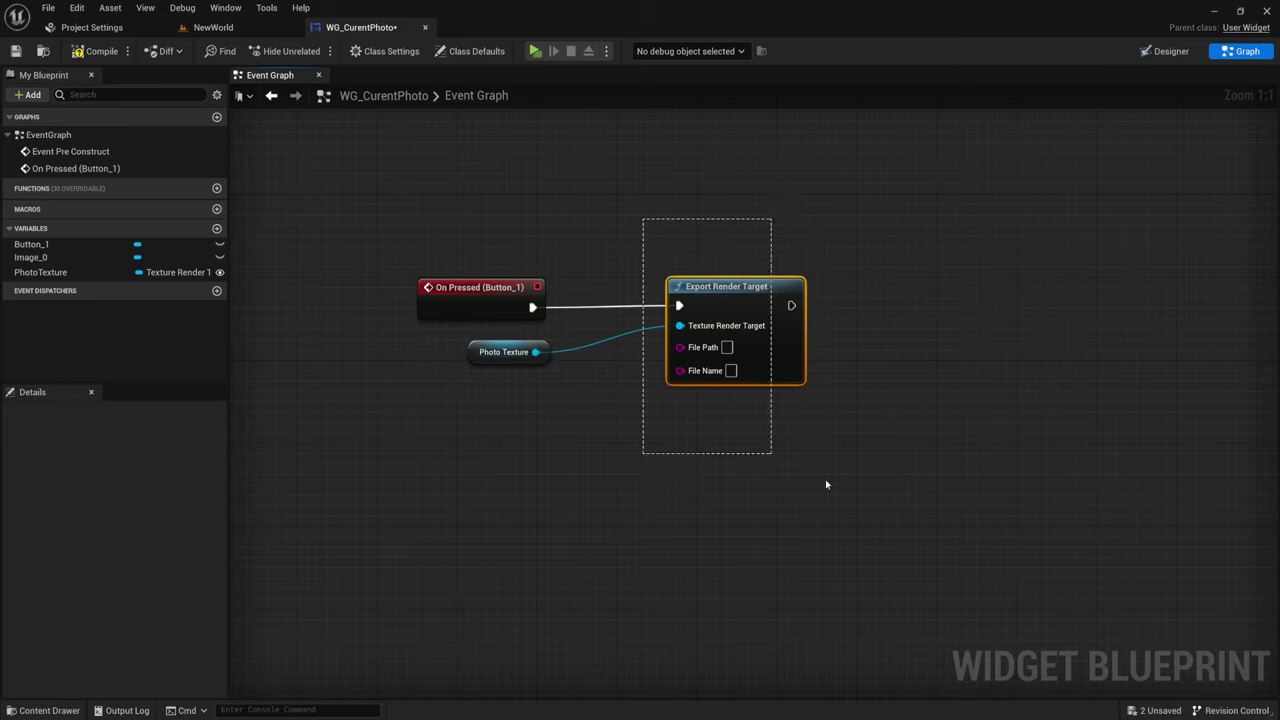
left_click_drag(643, 219, 843, 420)
right_click_drag(634, 456, 849, 425)
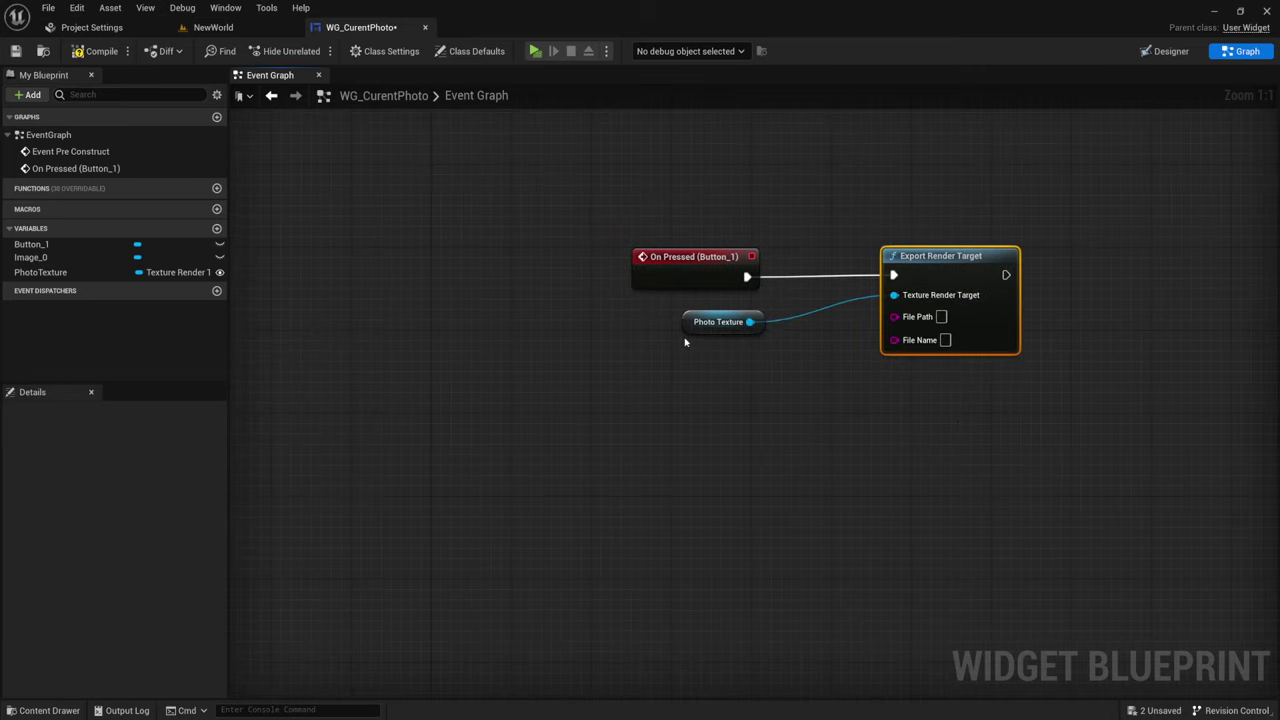
left_click_drag(690, 326, 690, 316)
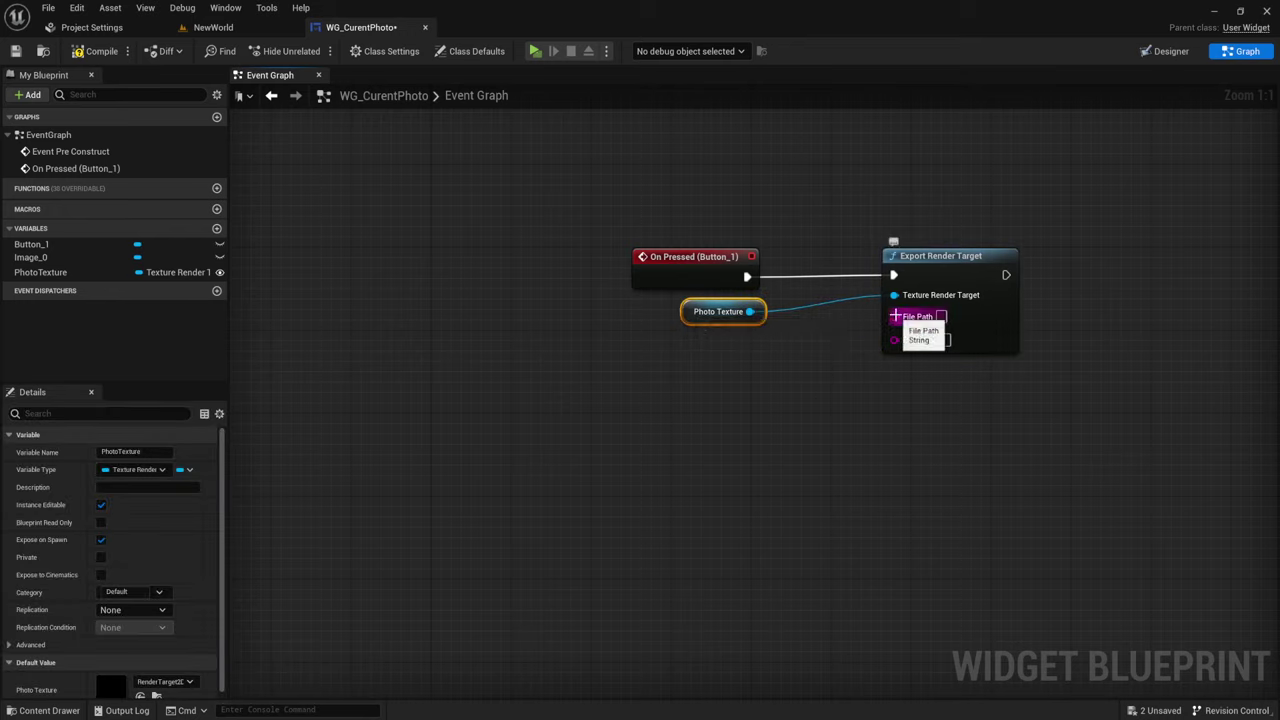
left_click_drag(894, 317, 758, 371)
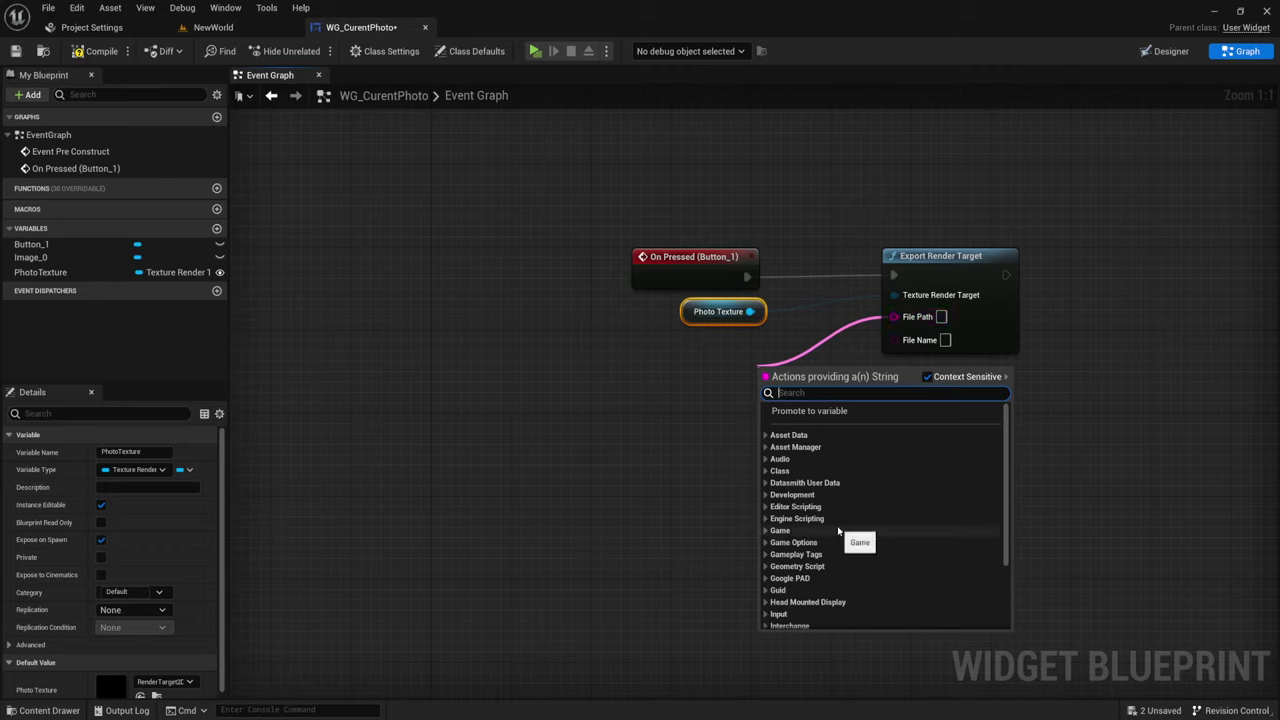
type("get ")
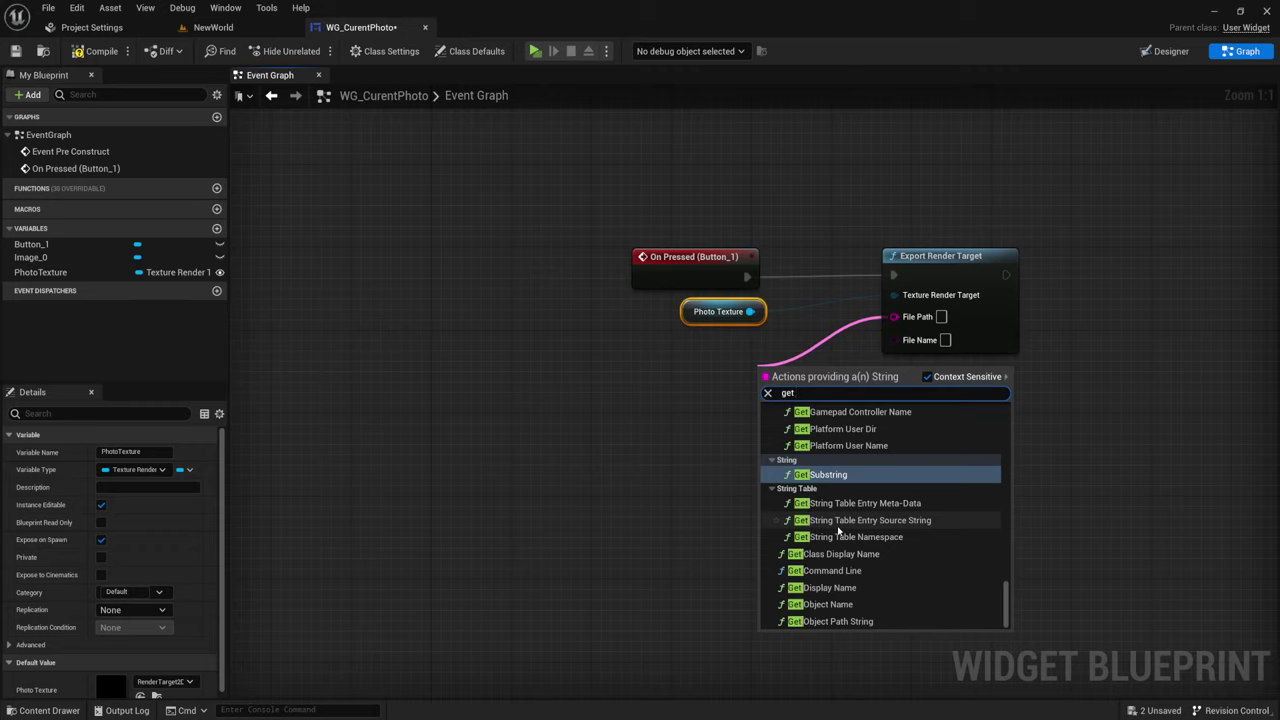
type("pro")
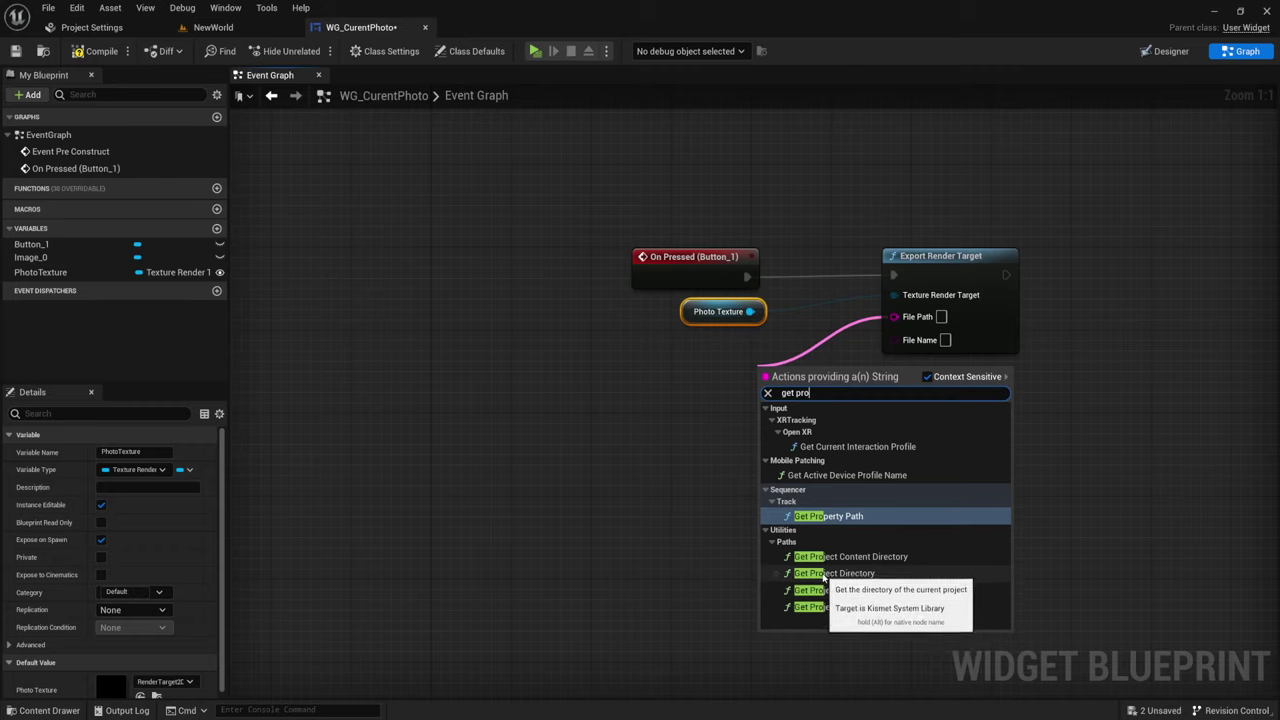
Add Get Project Directory as File Path, place it beside Photo Texture, and drag from File Name
left_click(857, 574)
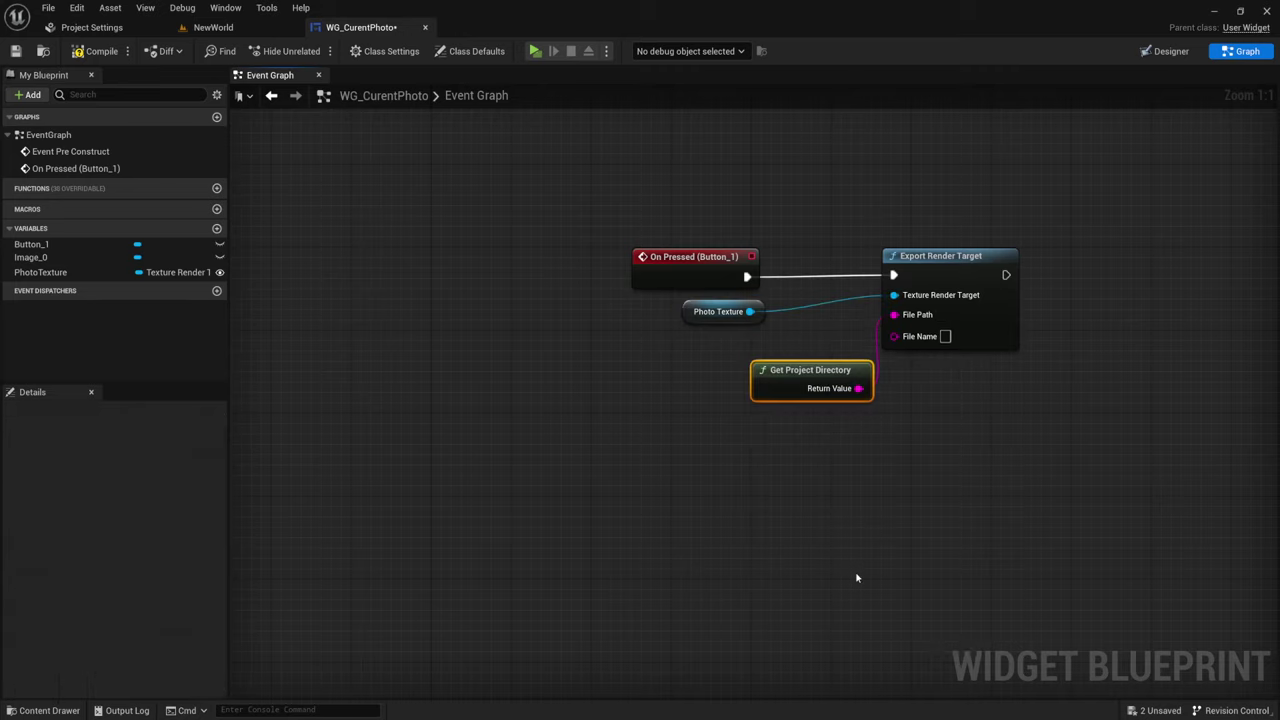
left_click_drag(808, 378, 678, 367)
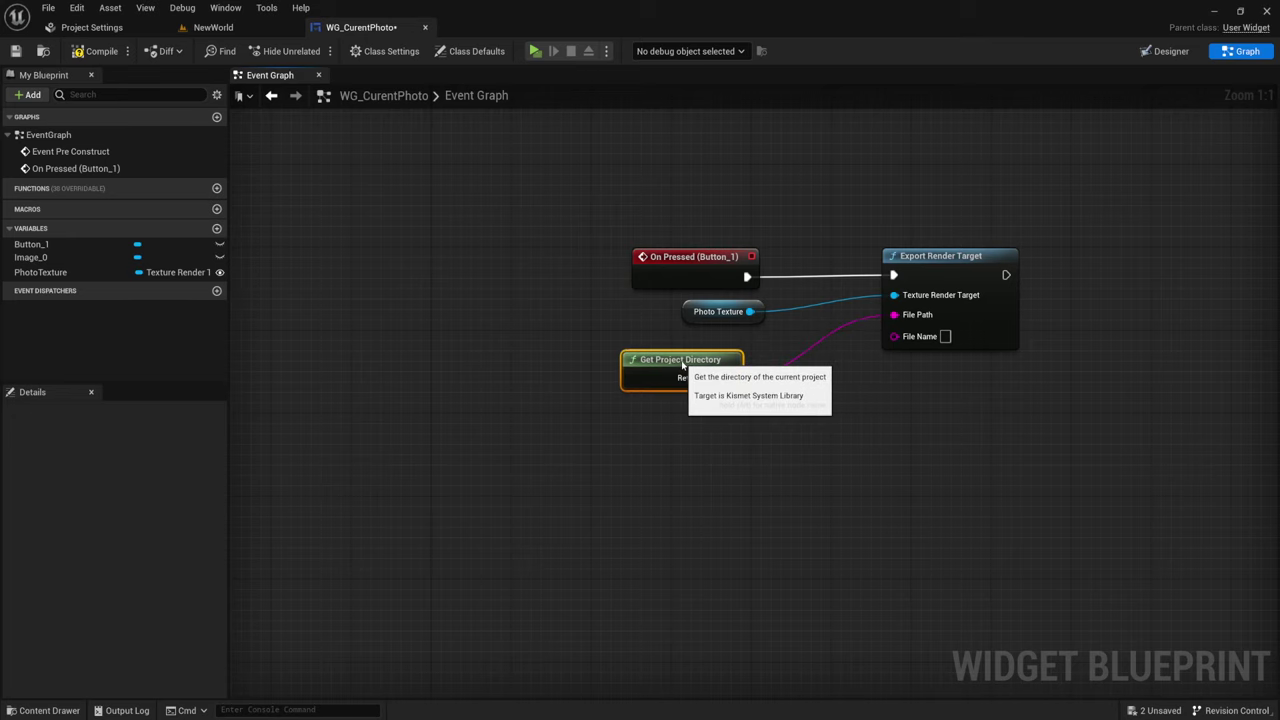
mouse_move(800, 436)
right_mouse_down()
mouse_move(728, 443)
mouse_move(640, 421)
right_mouse_up()
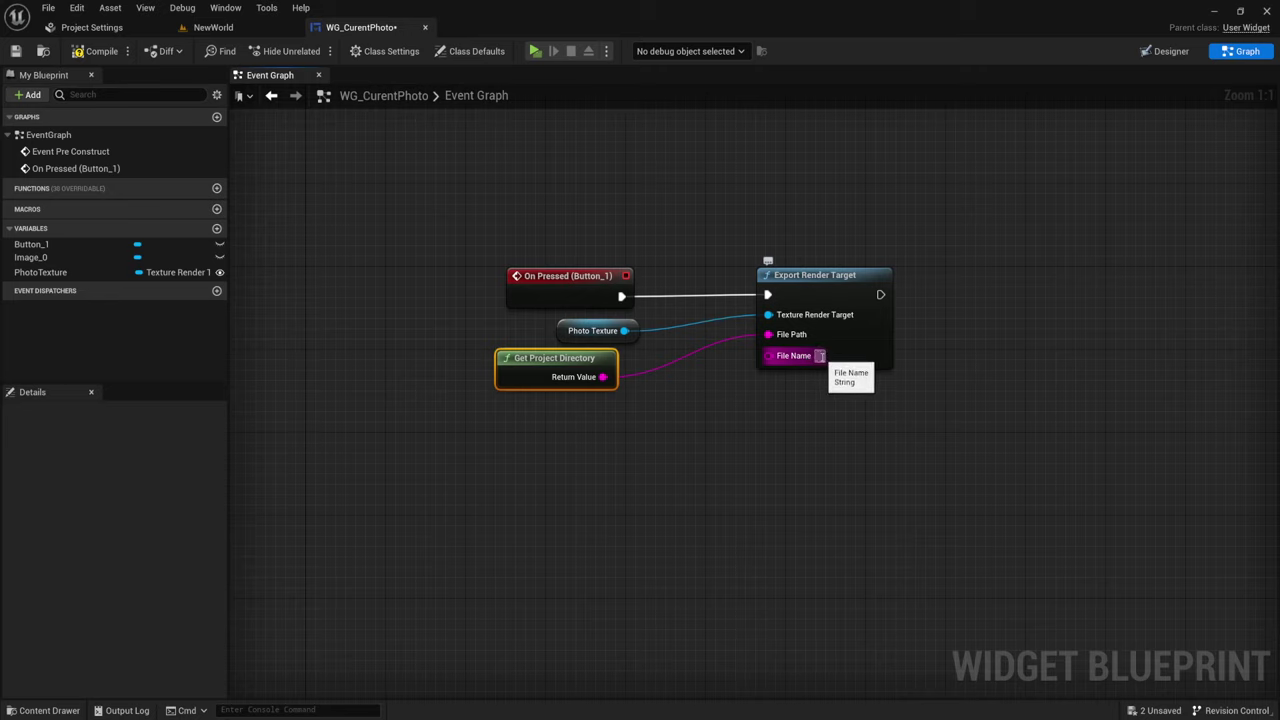
left_click_drag(768, 356, 684, 431)
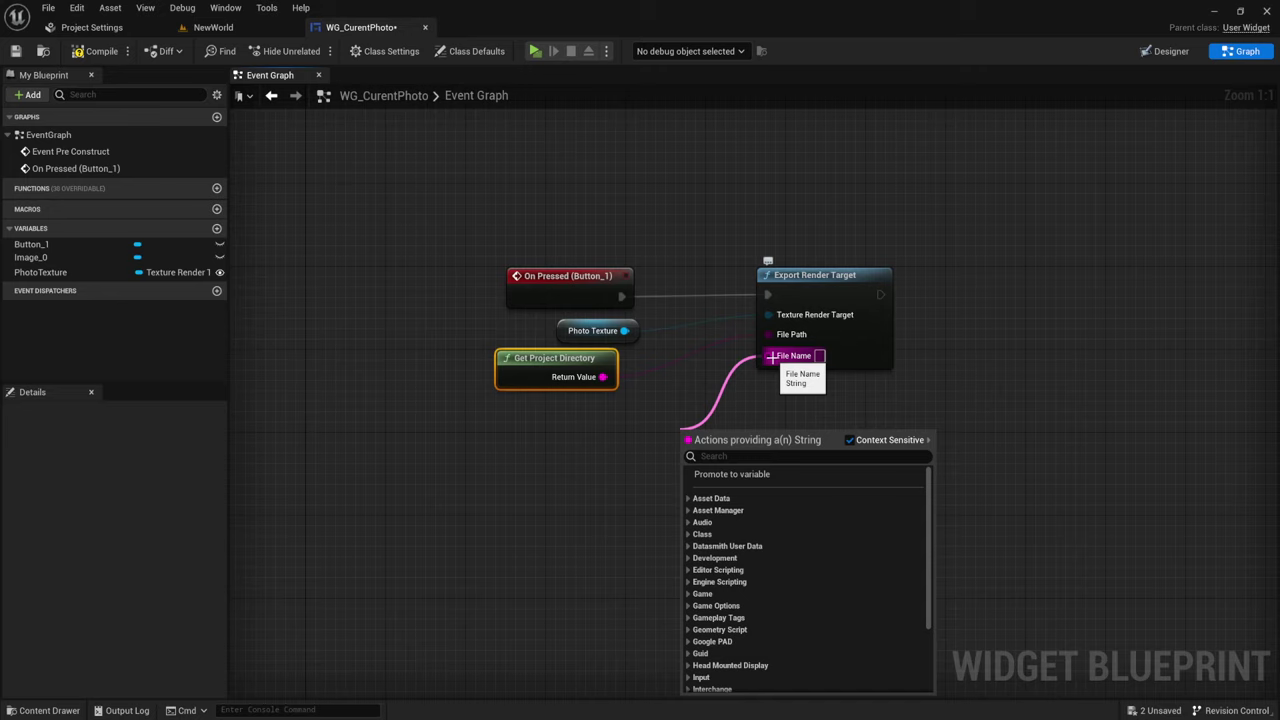
Feed File Name from an Append node whose B string is '.png'
type("app")
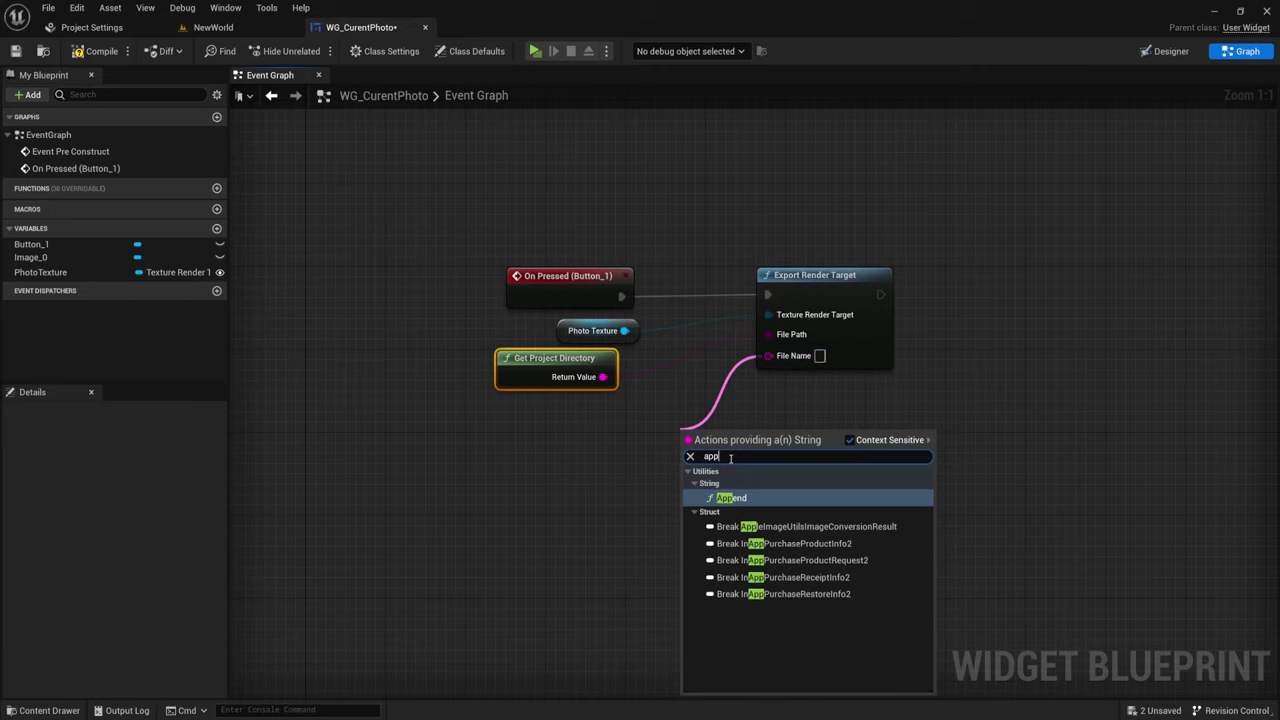
left_click(740, 497)
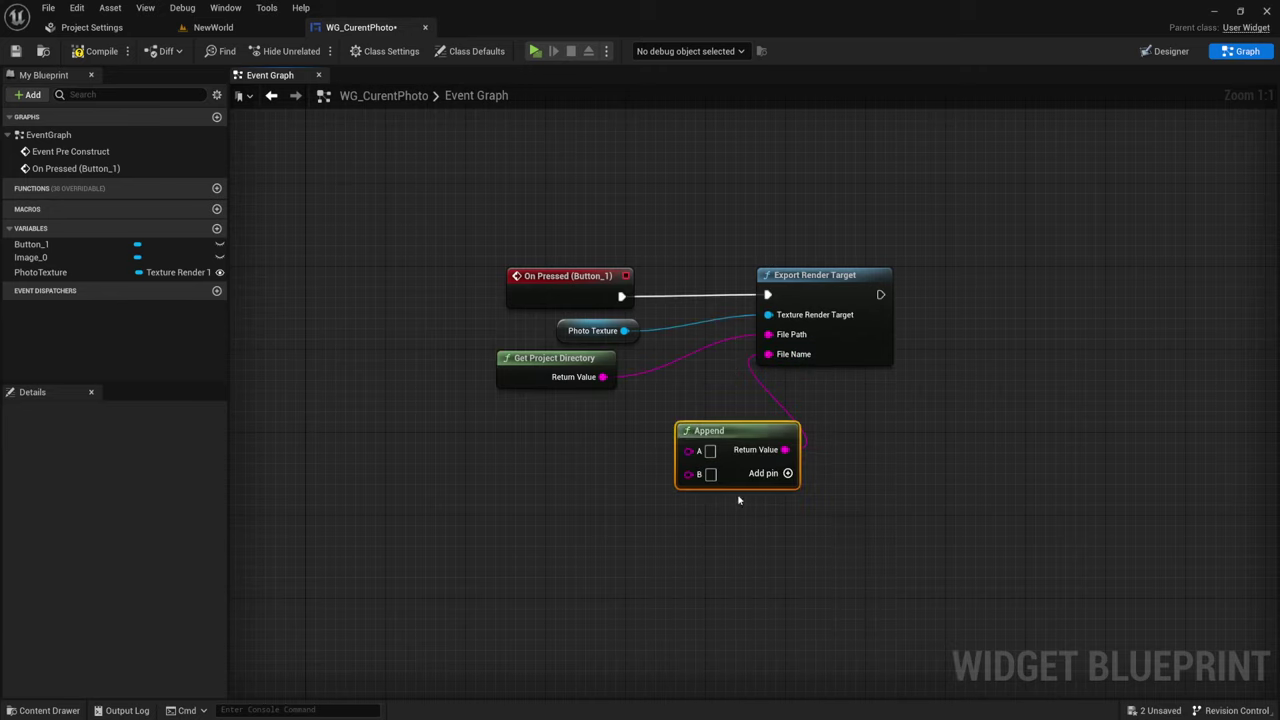
left_click_drag(731, 430, 652, 412)
right_click_drag(700, 528, 841, 529)
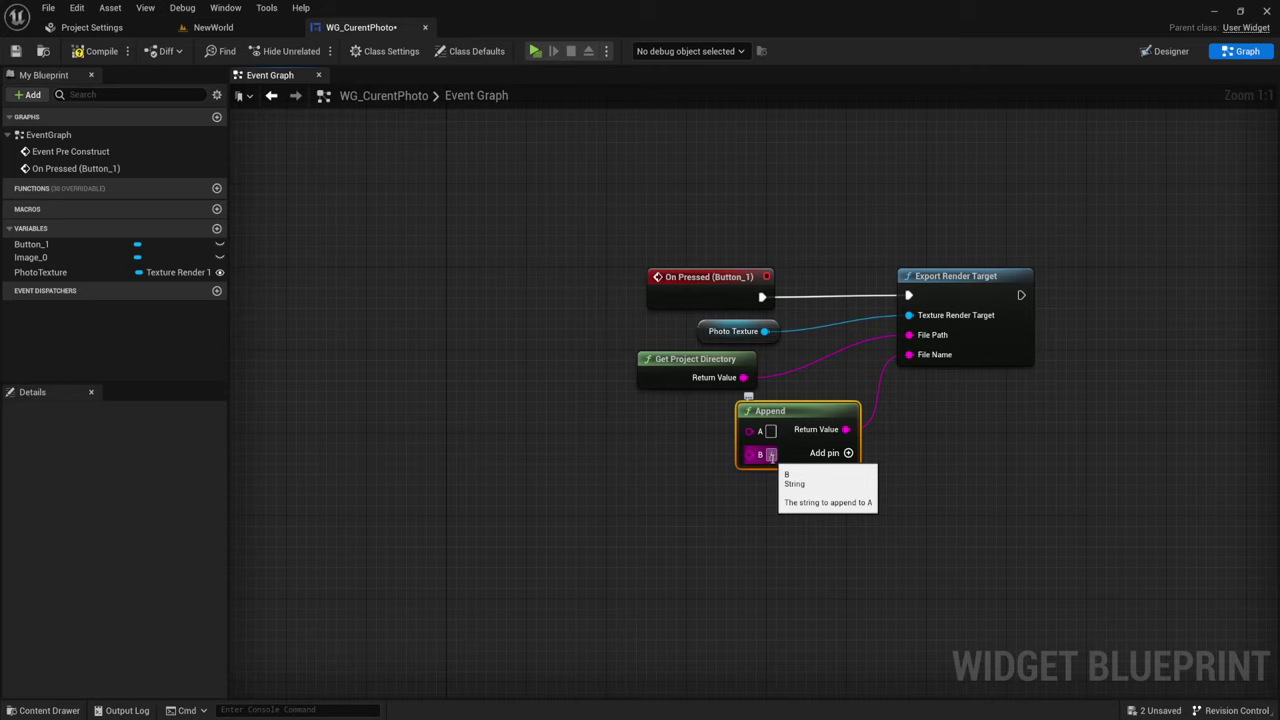
type(".png")
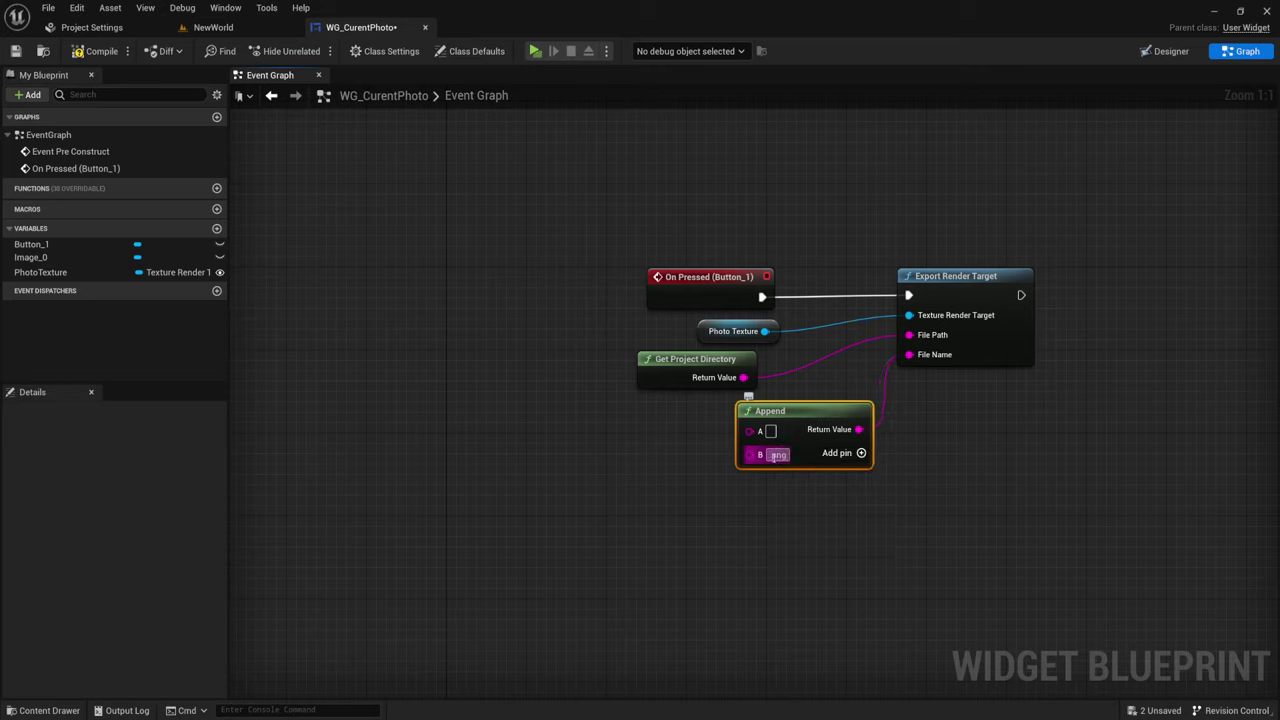
left_click(786, 505)
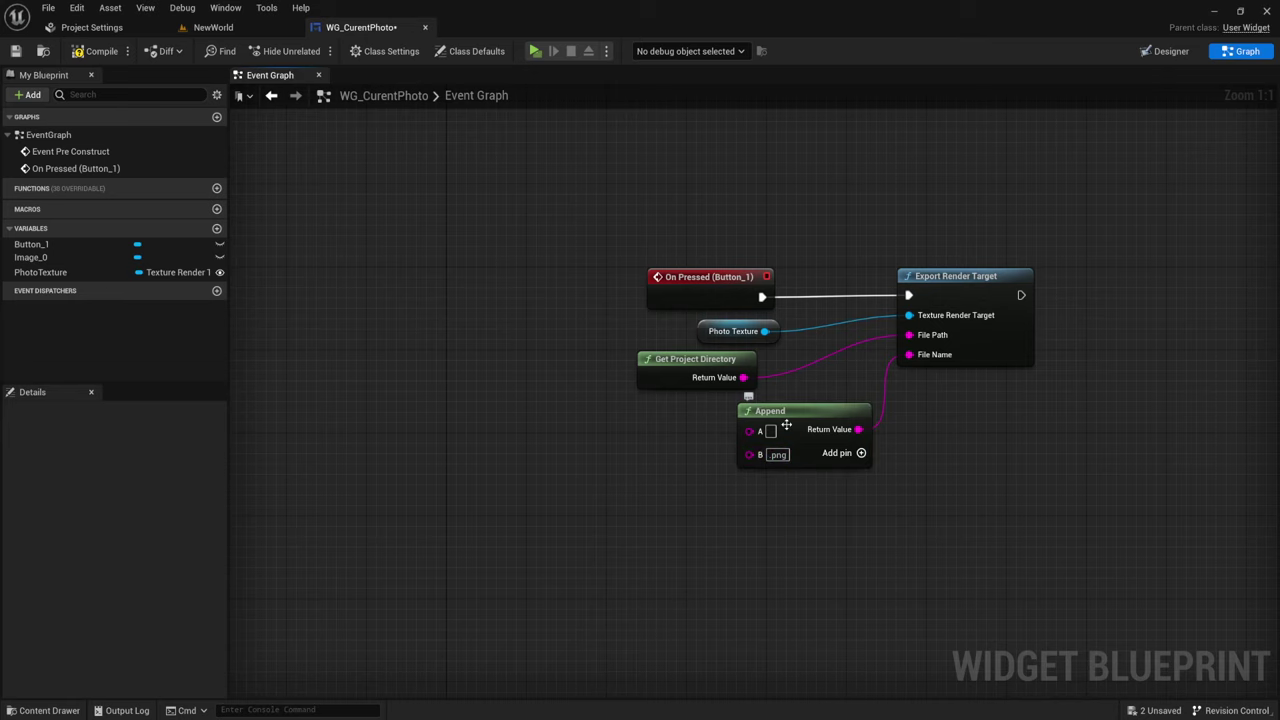
left_click_drag(778, 427, 784, 431)
right_click_drag(709, 483, 778, 470)
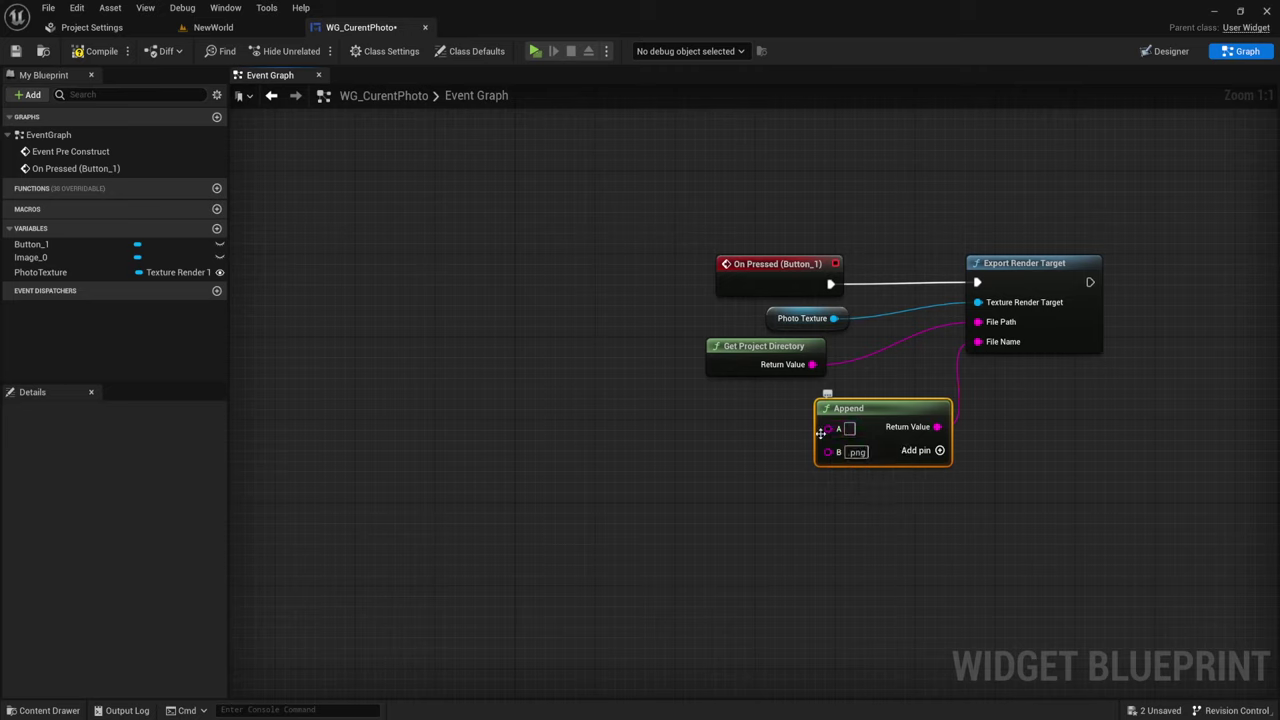
left_click_drag(826, 428, 725, 446)
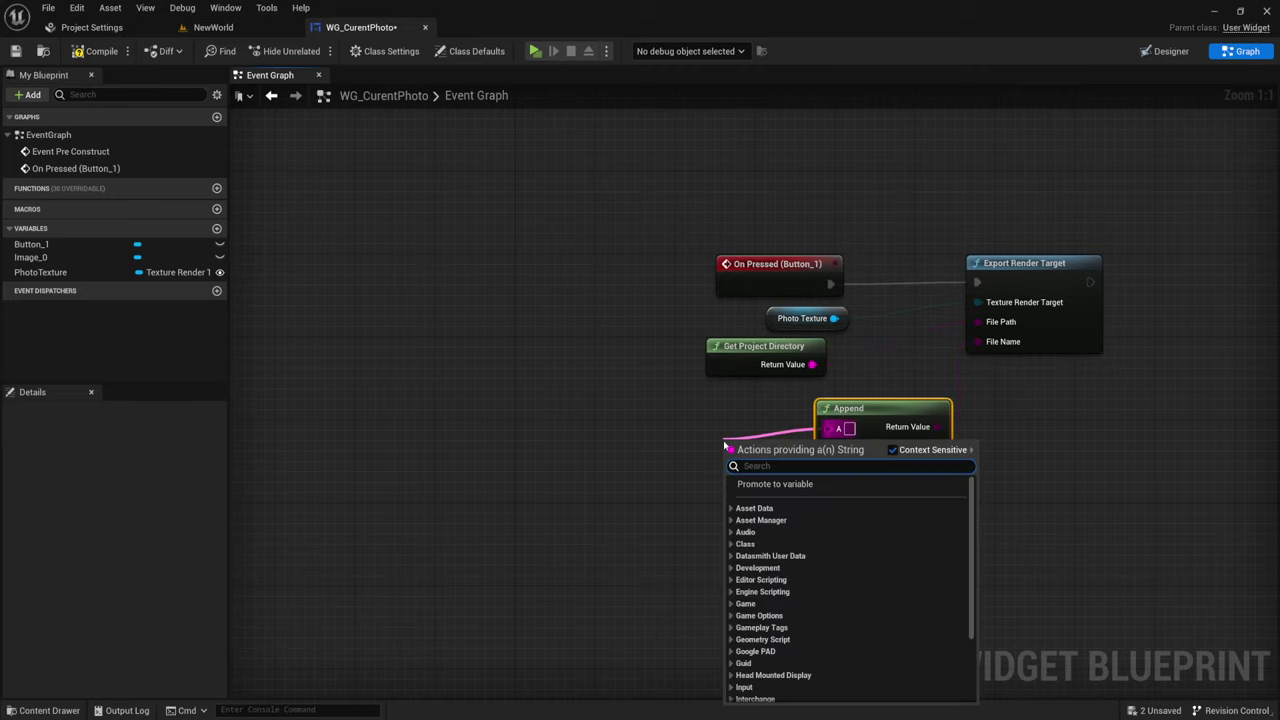
Connect a second Append with A set to 'photo' into the first Append's A pin
type("app")
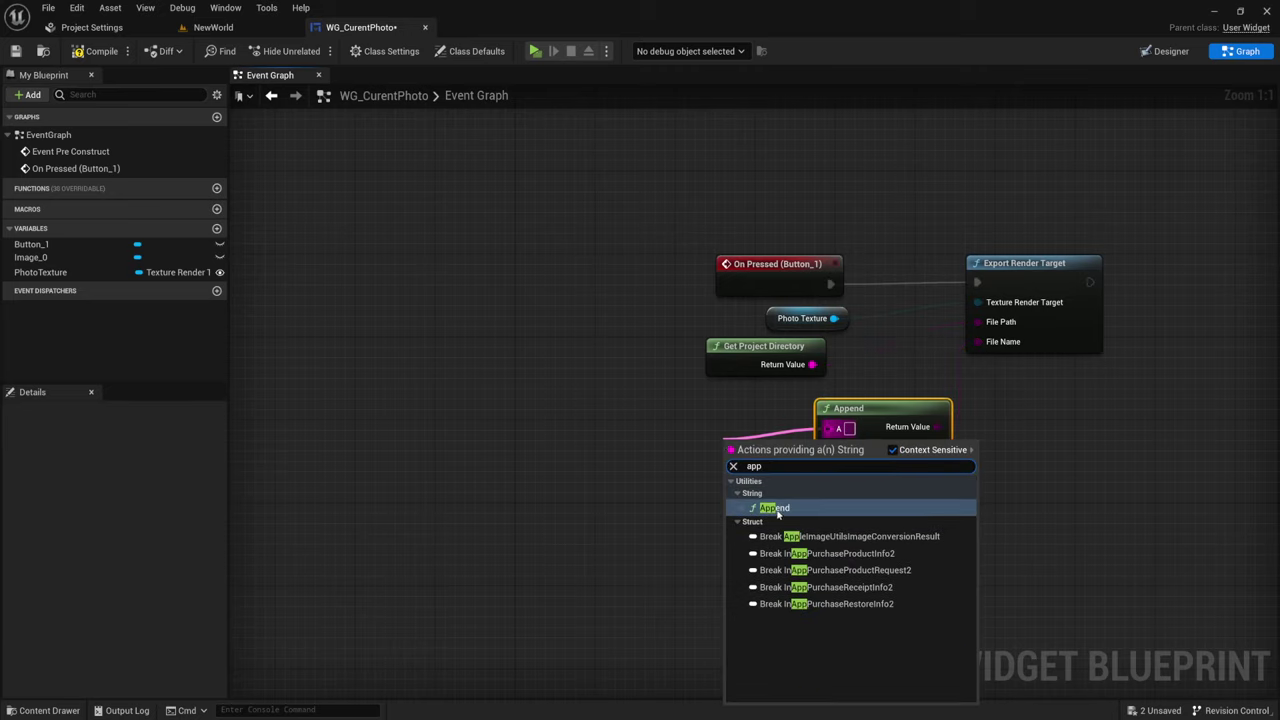
left_click(777, 508)
left_click_drag(777, 436, 718, 418)
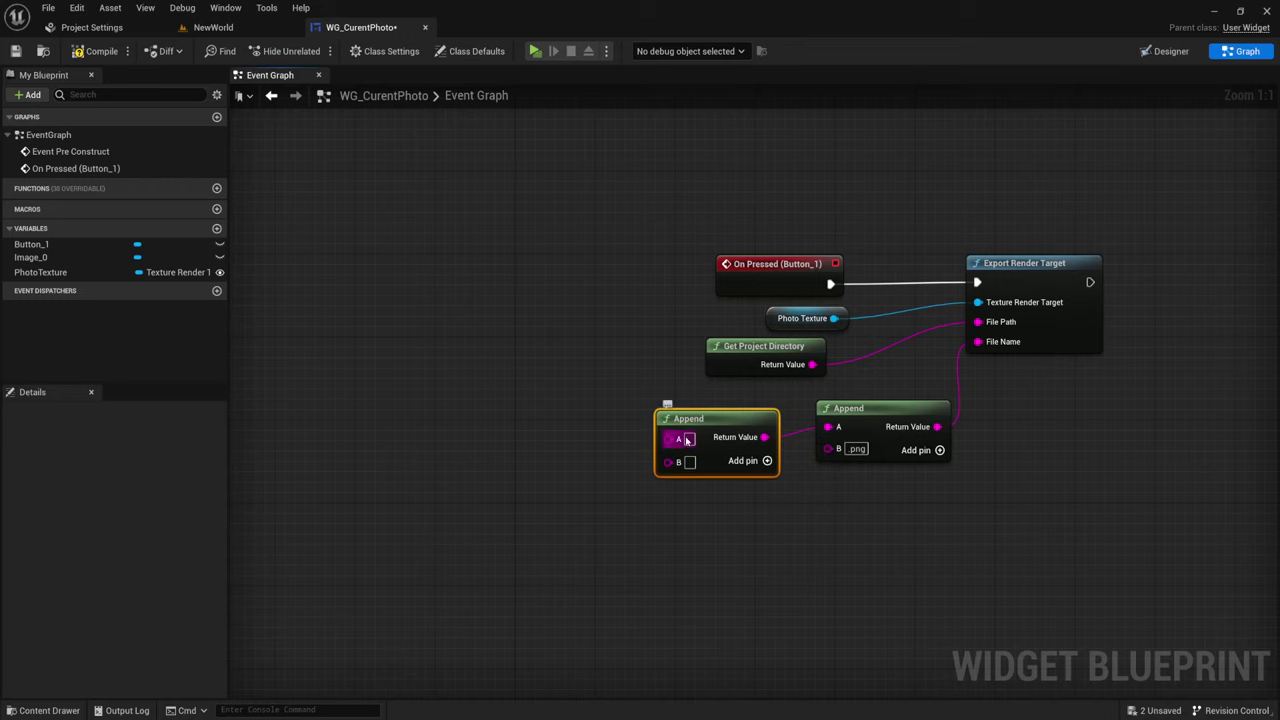
left_click(688, 440)
type("photo")
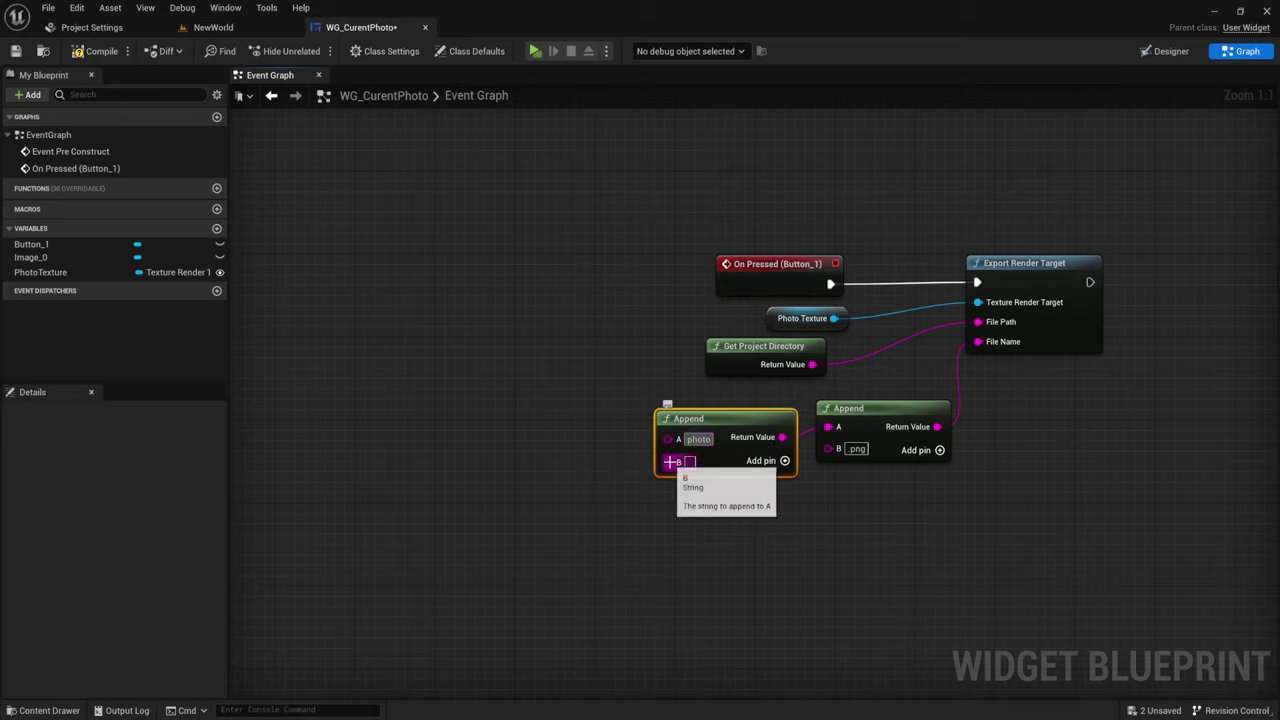
Try extending the B pin, then add a new Boolean variable NewVar
left_click_drag(668, 462, 548, 470)
left_click(530, 478)
right_click(519, 465)
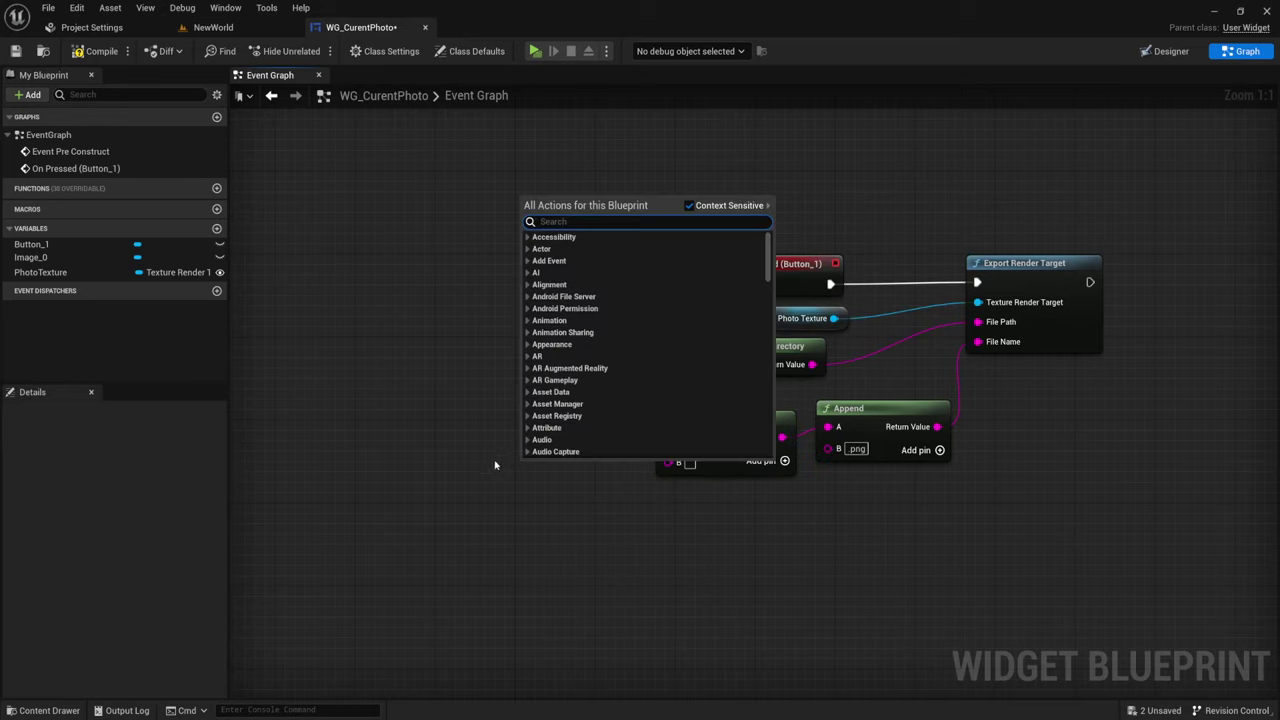
left_click(534, 477)
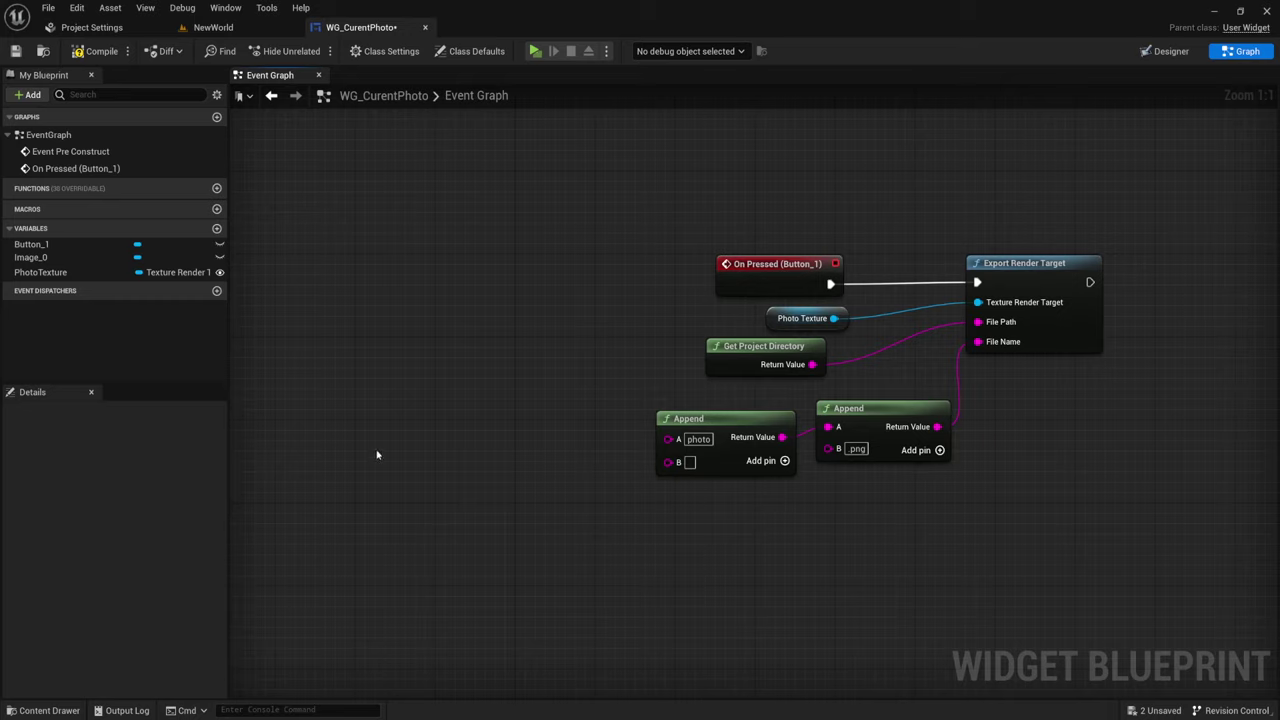
left_click(216, 229)
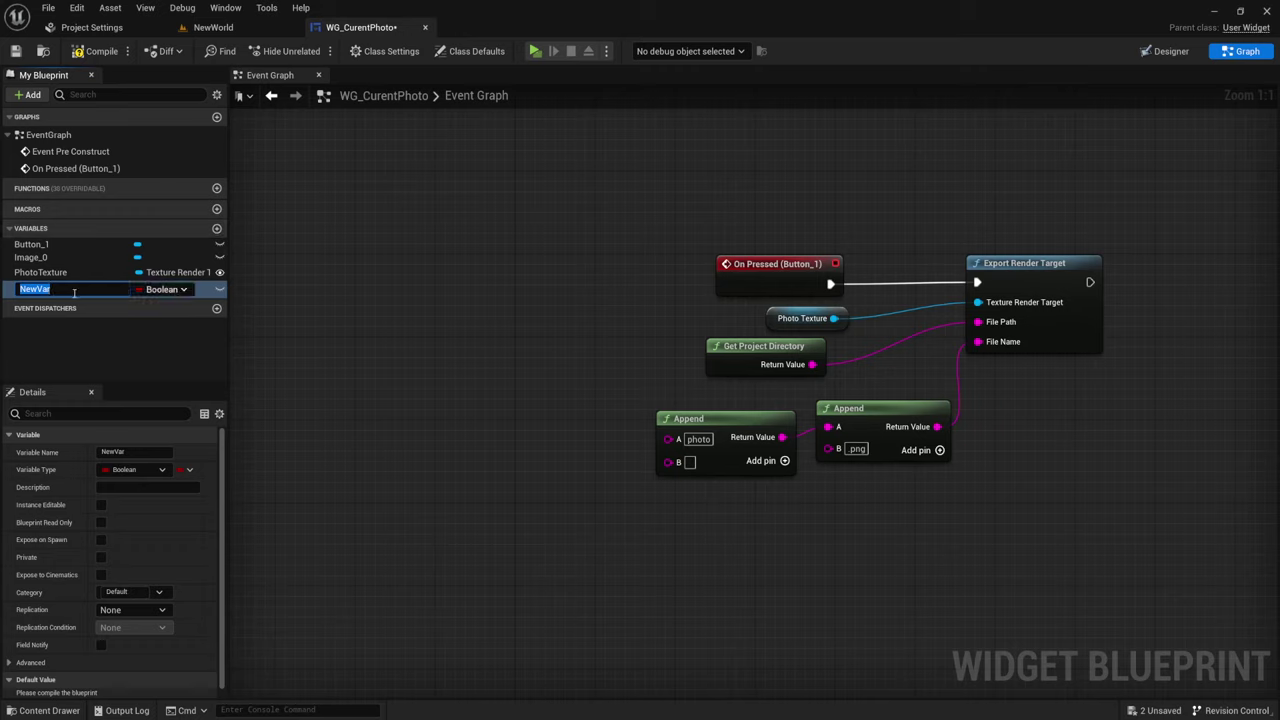
Confirm the NewVar name and change its type to Integer
key("Return")
left_click(161, 472)
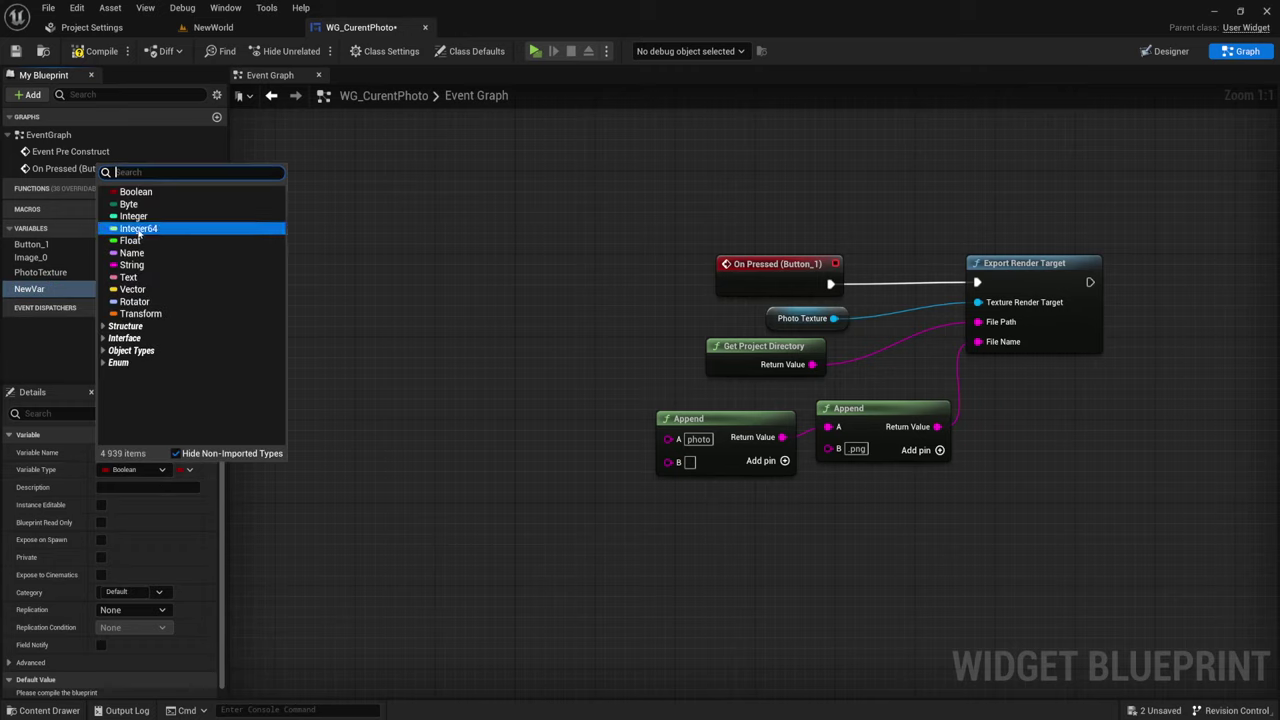
left_click(130, 228)
Place a NewVar getter in the graph, delete it, and drag NewVar in again
left_click_drag(48, 298, 466, 443)
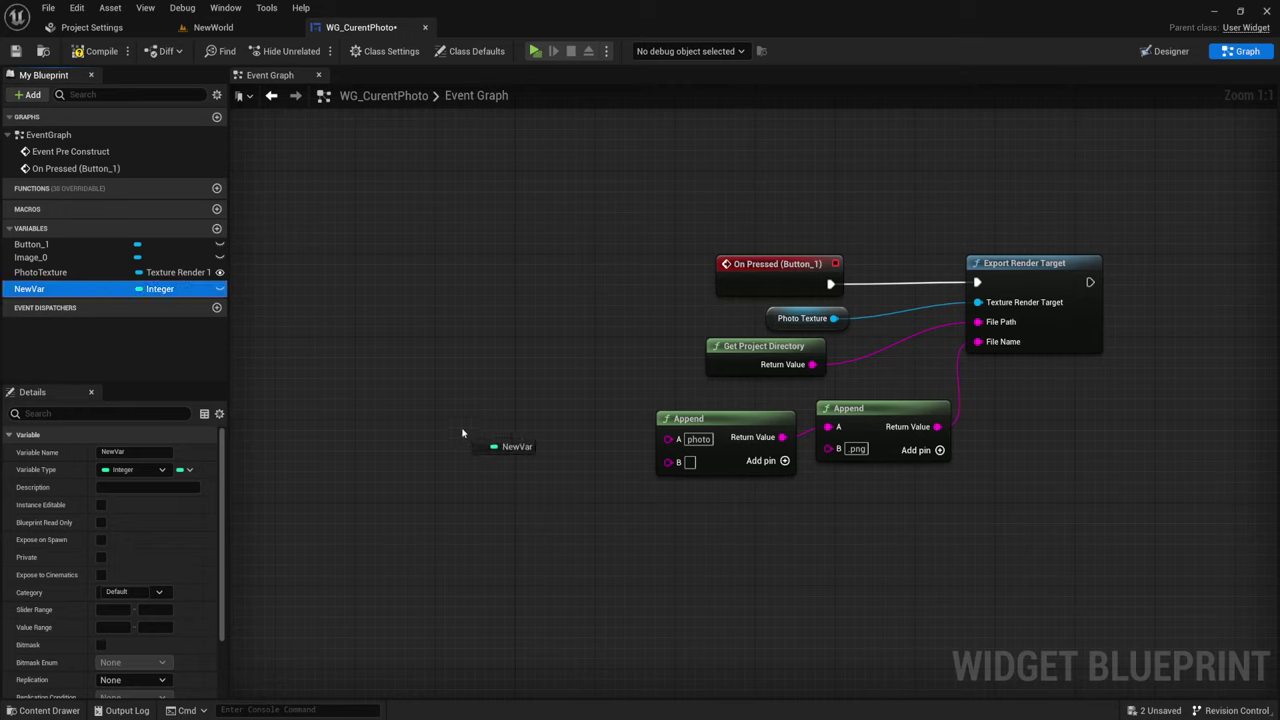
left_click(500, 450)
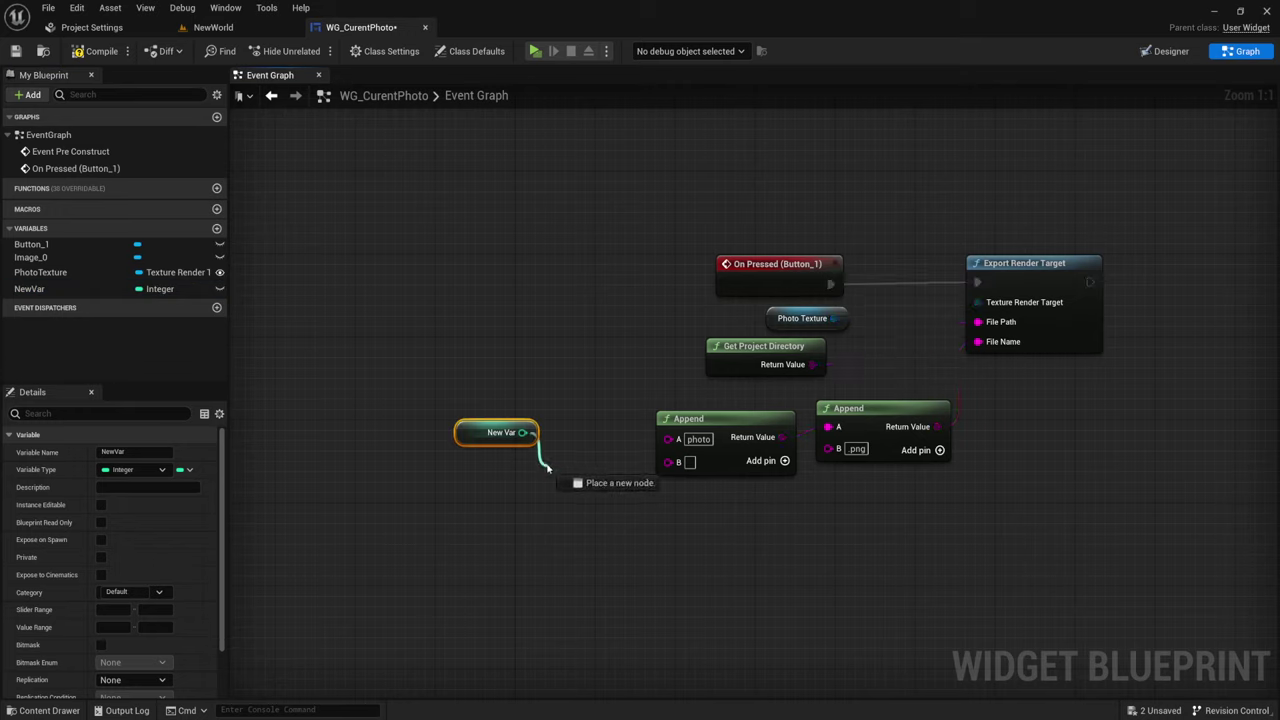
left_click_drag(522, 432, 549, 469)
left_click(463, 465)
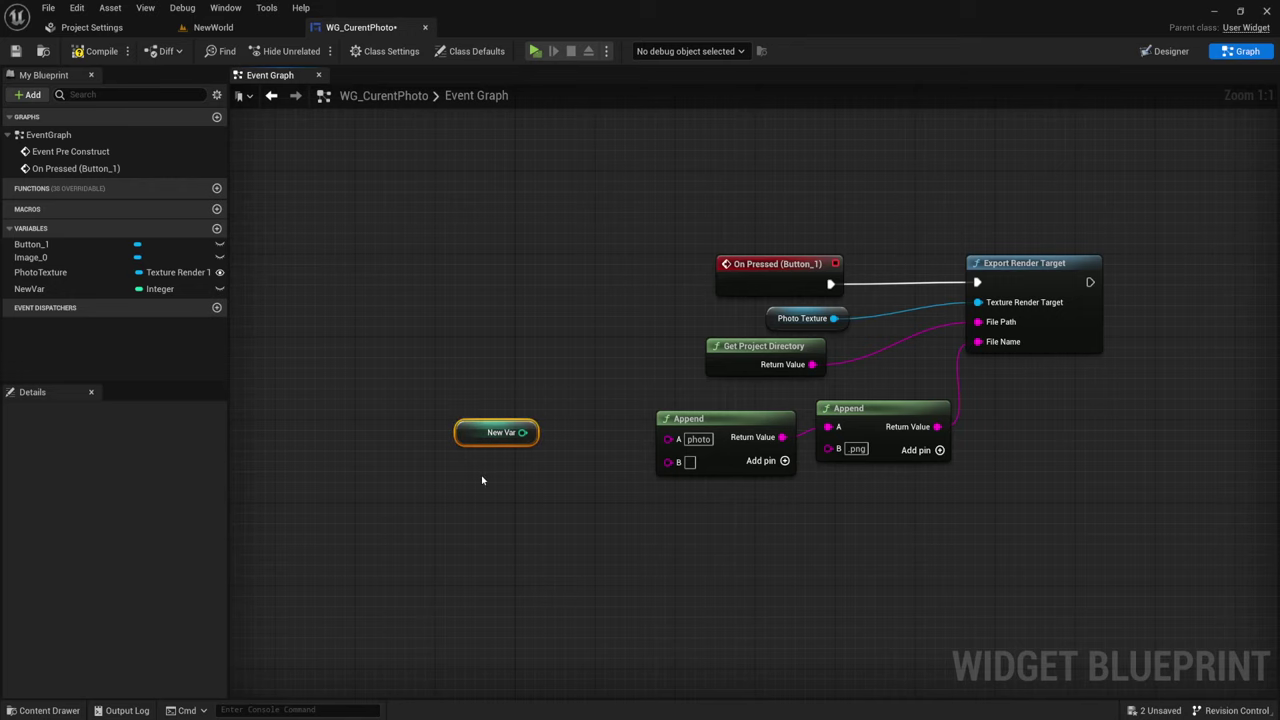
key("Delete")
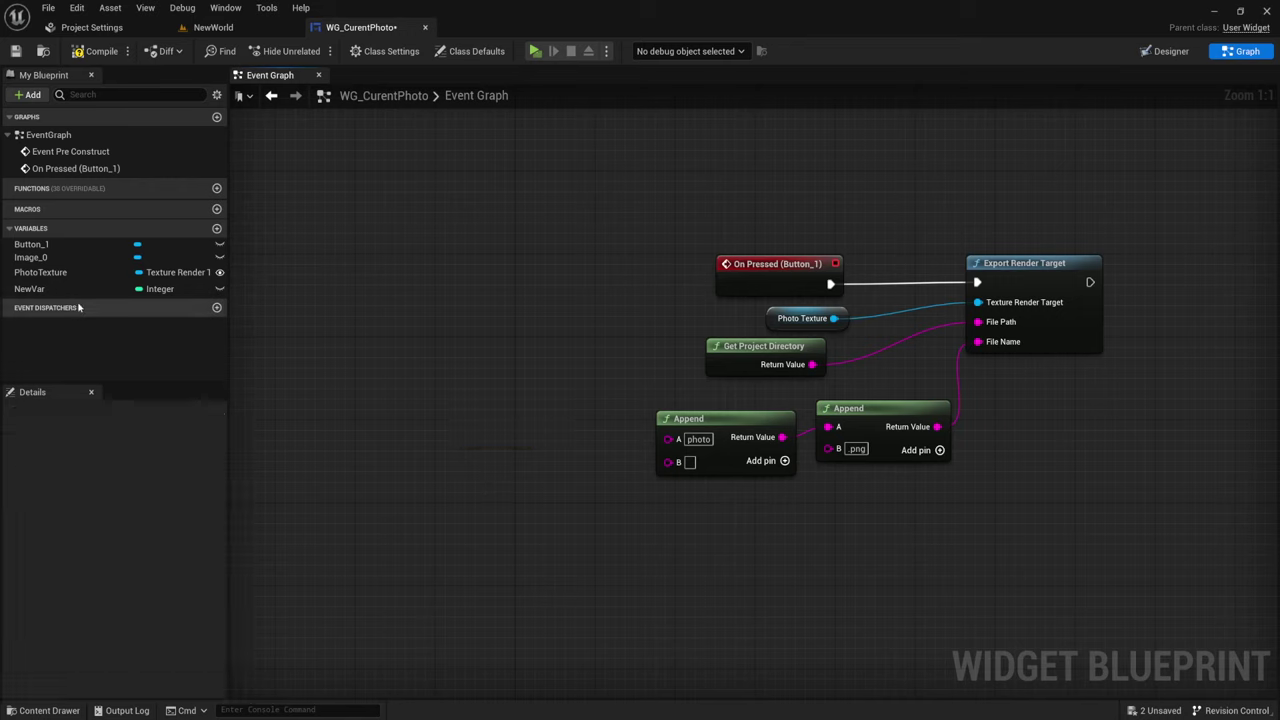
left_click_drag(40, 289, 473, 428)
key("super")
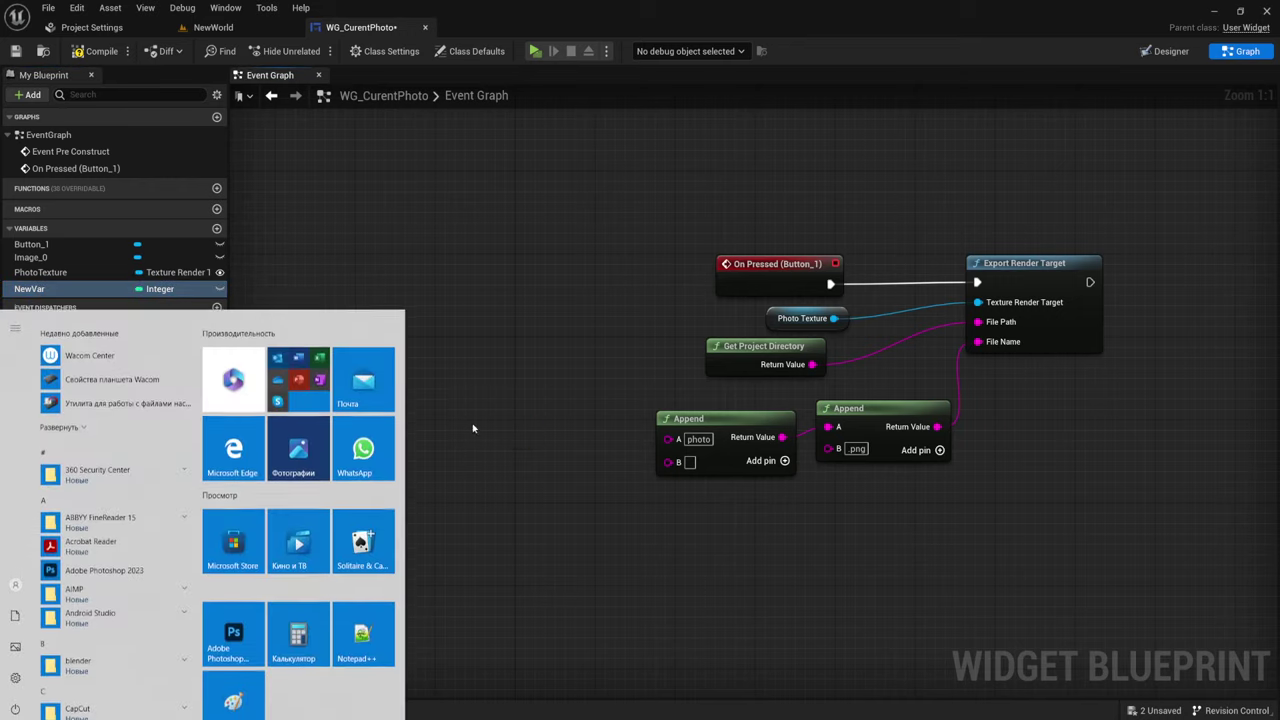
key("Escape")
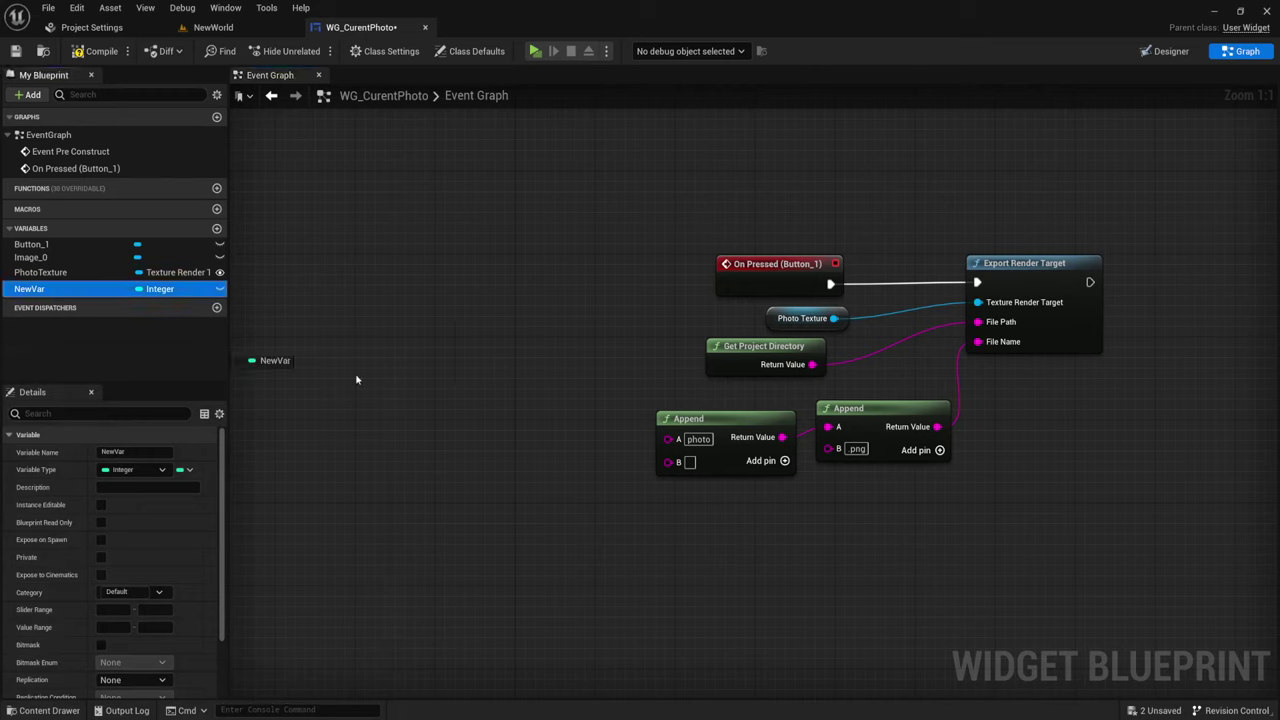
Add a Random Integer in Range node, delete the SET New Var node, and set Max to 255555
left_click_drag(30, 288, 498, 405, "alt")
left_click_drag(491, 459, 437, 474)
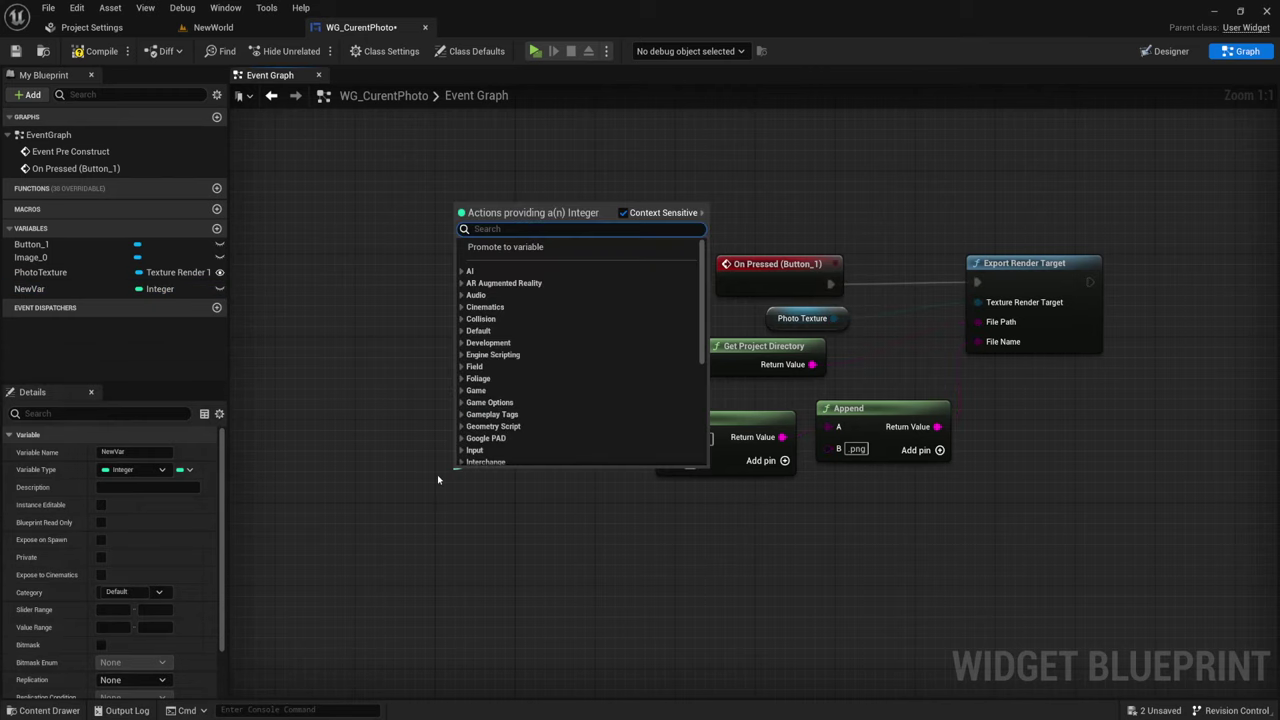
type("rando")
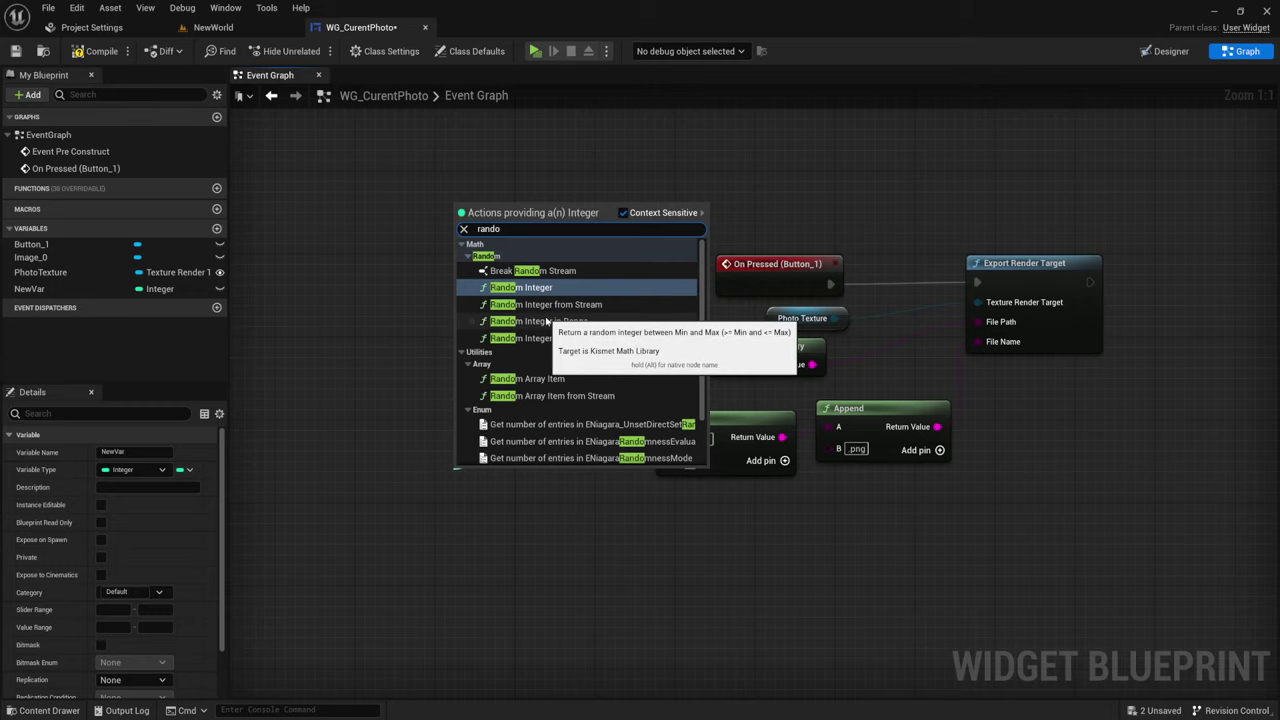
left_click(548, 322)
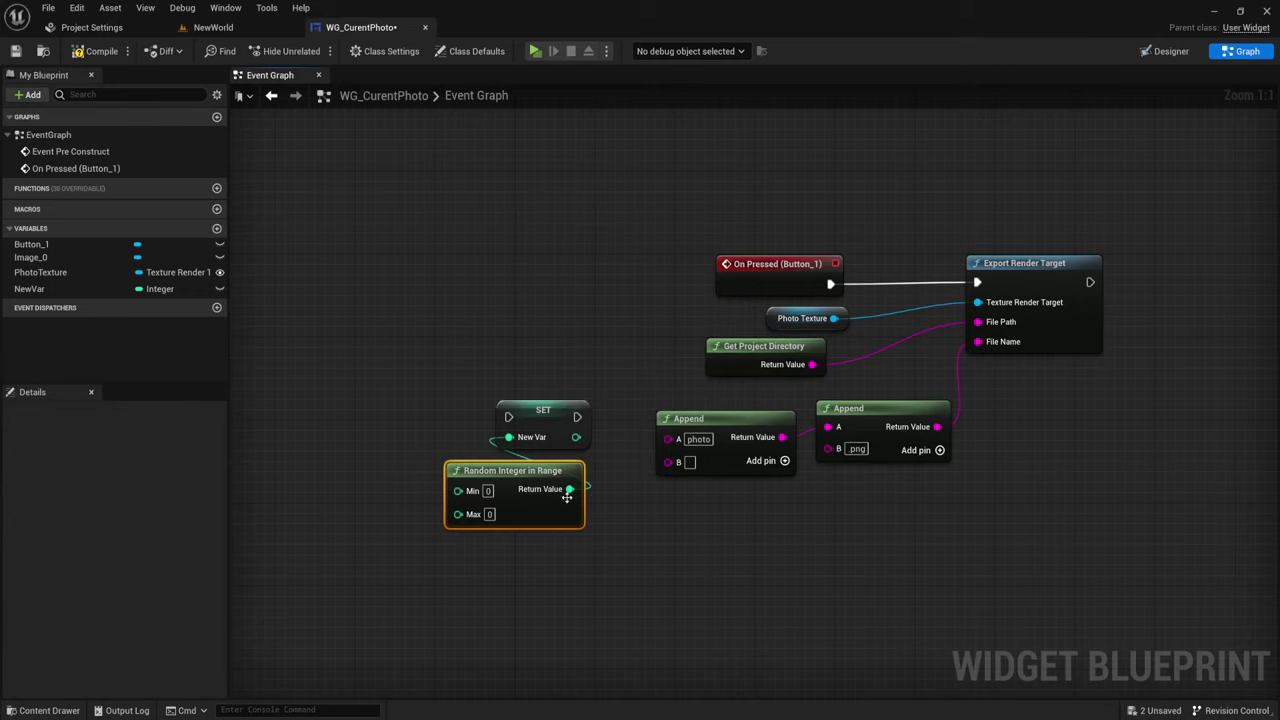
left_click(551, 416)
key("Delete")
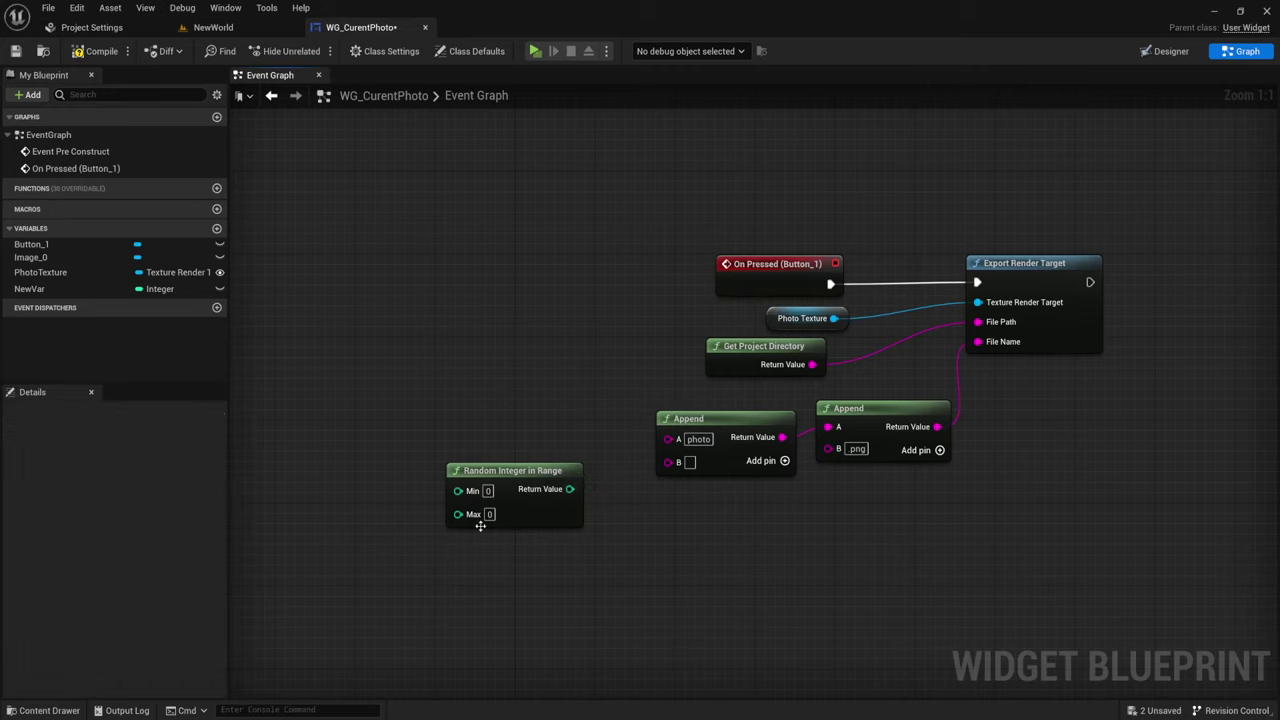
left_click(489, 514)
type("255555")
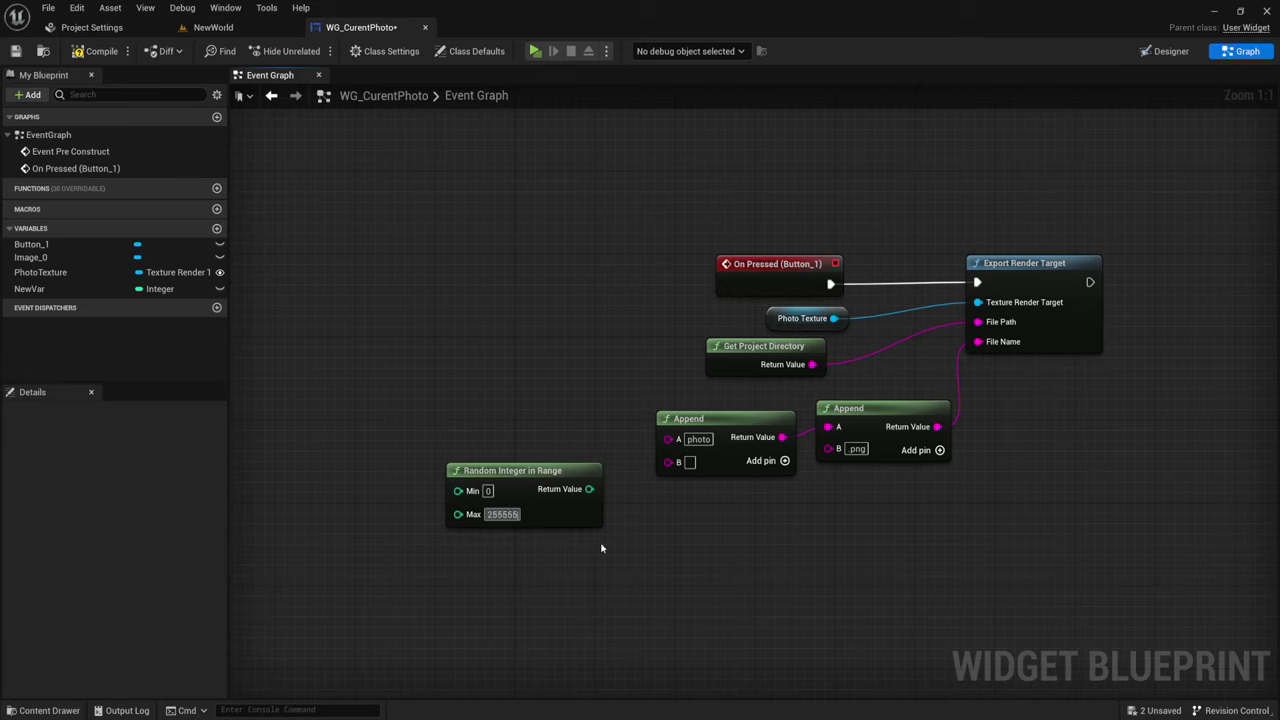
Wire the random integer into Append's B input and line up the Random Integer and conversion nodes beside it
left_click_drag(589, 489, 668, 461)
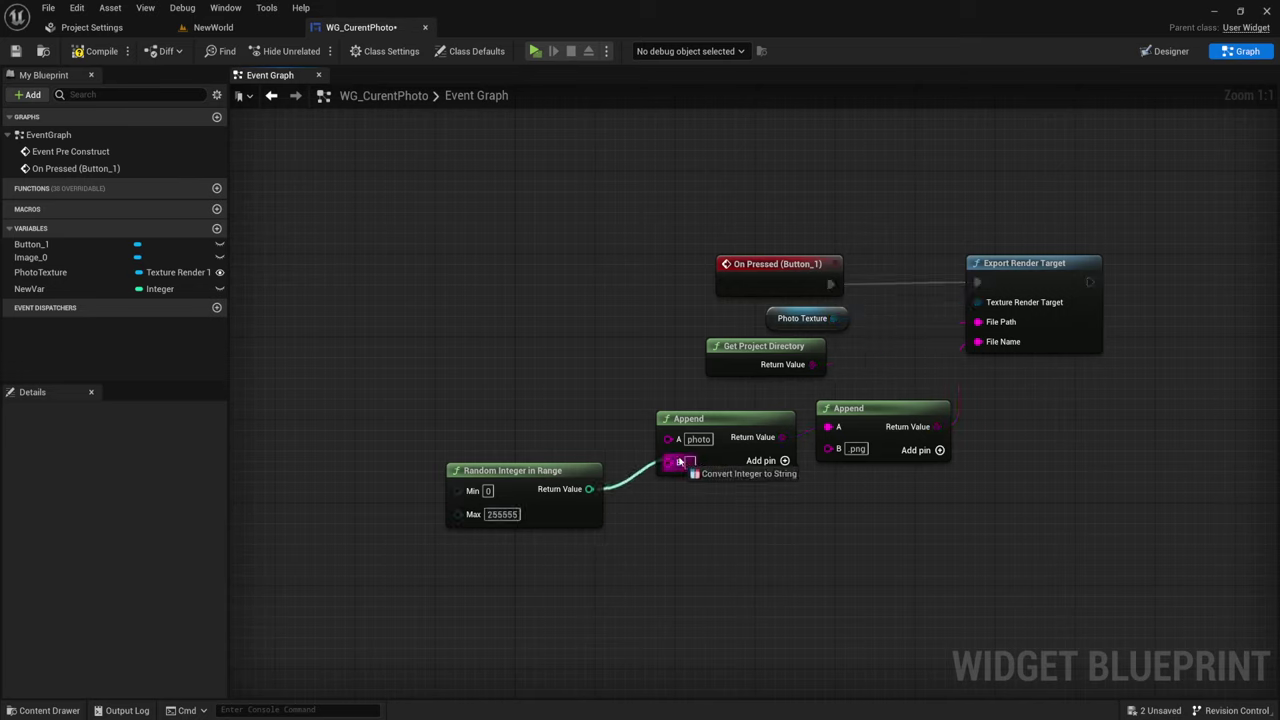
left_click_drag(552, 468, 491, 427)
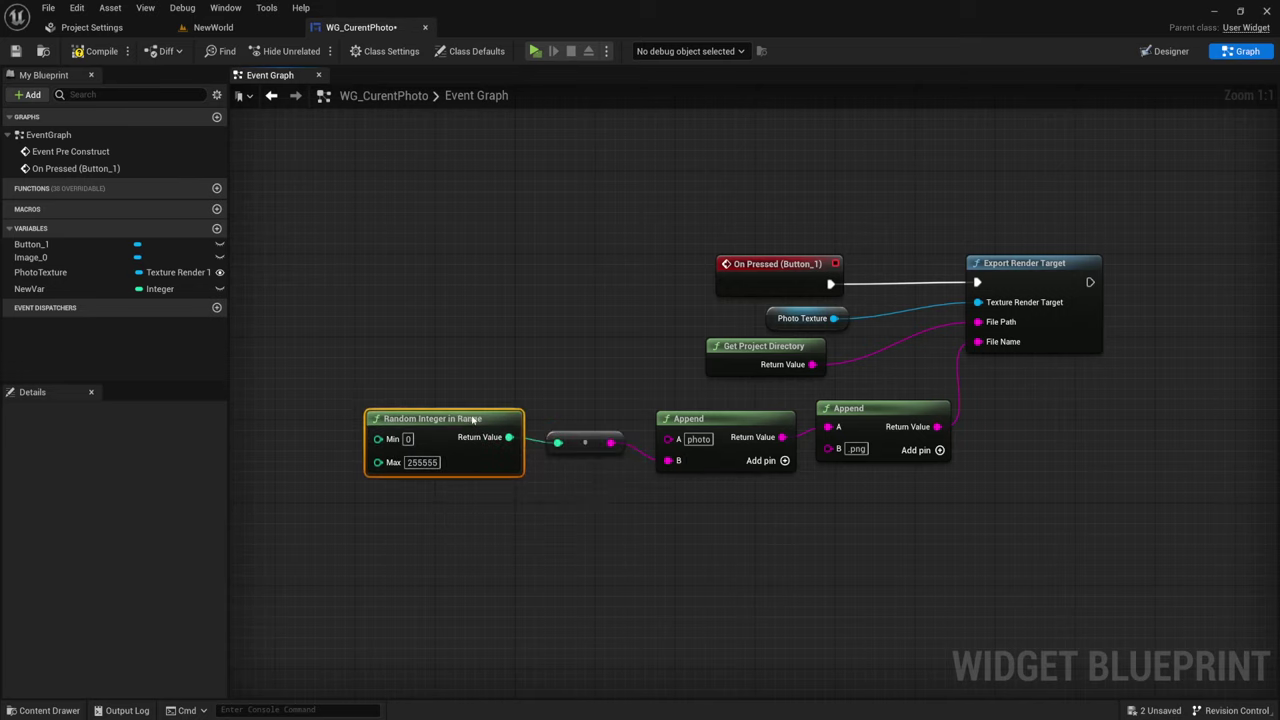
left_click_drag(368, 374, 582, 515)
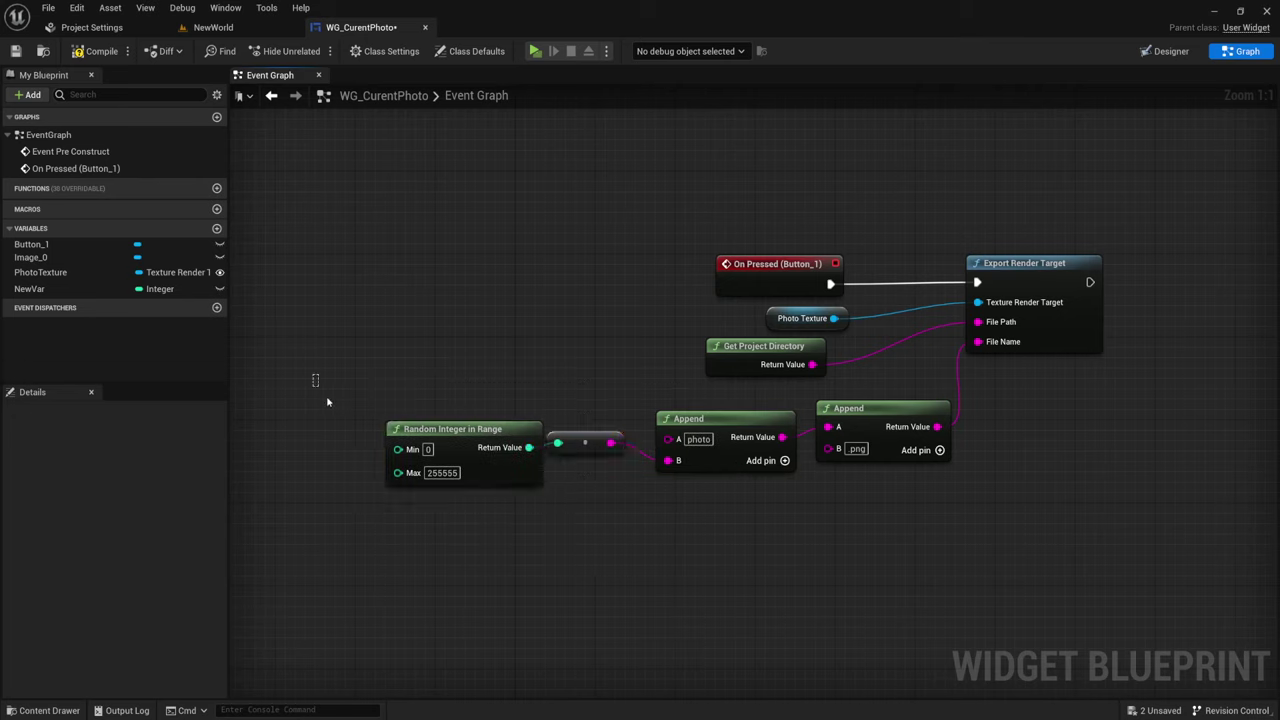
left_click_drag(314, 376, 606, 529)
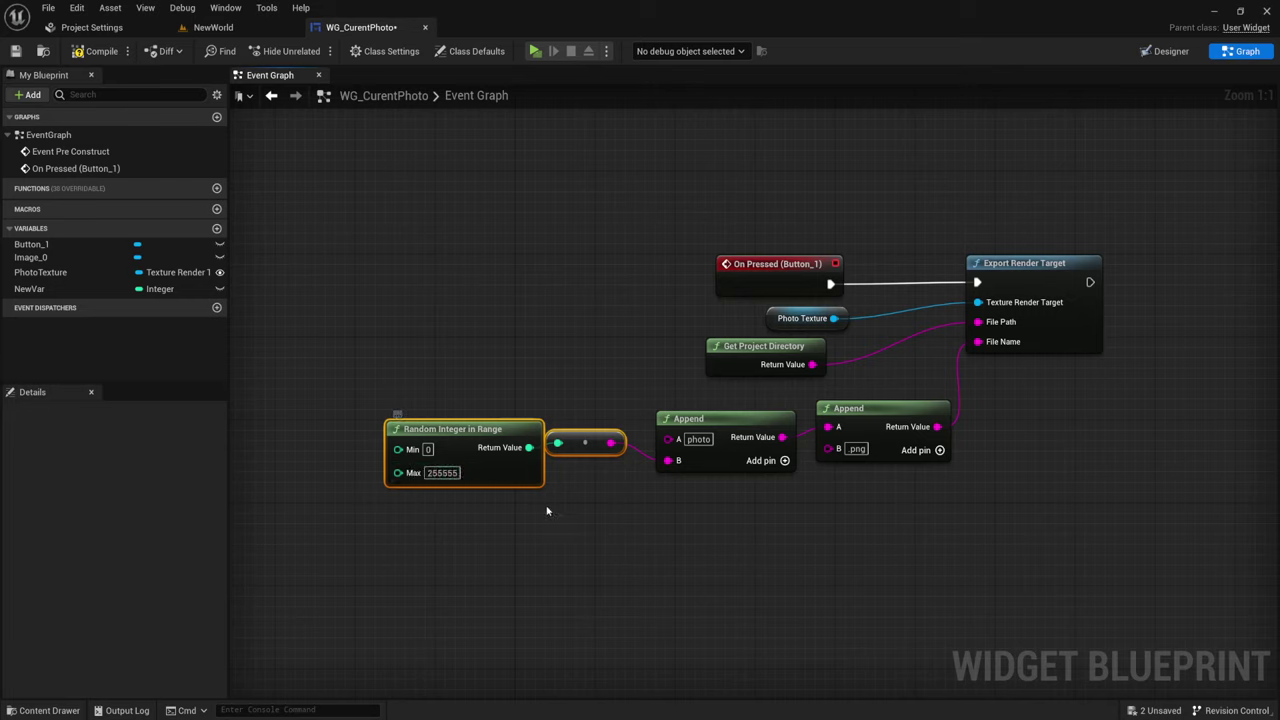
left_click_drag(468, 520, 583, 402)
left_click_drag(593, 447, 620, 468)
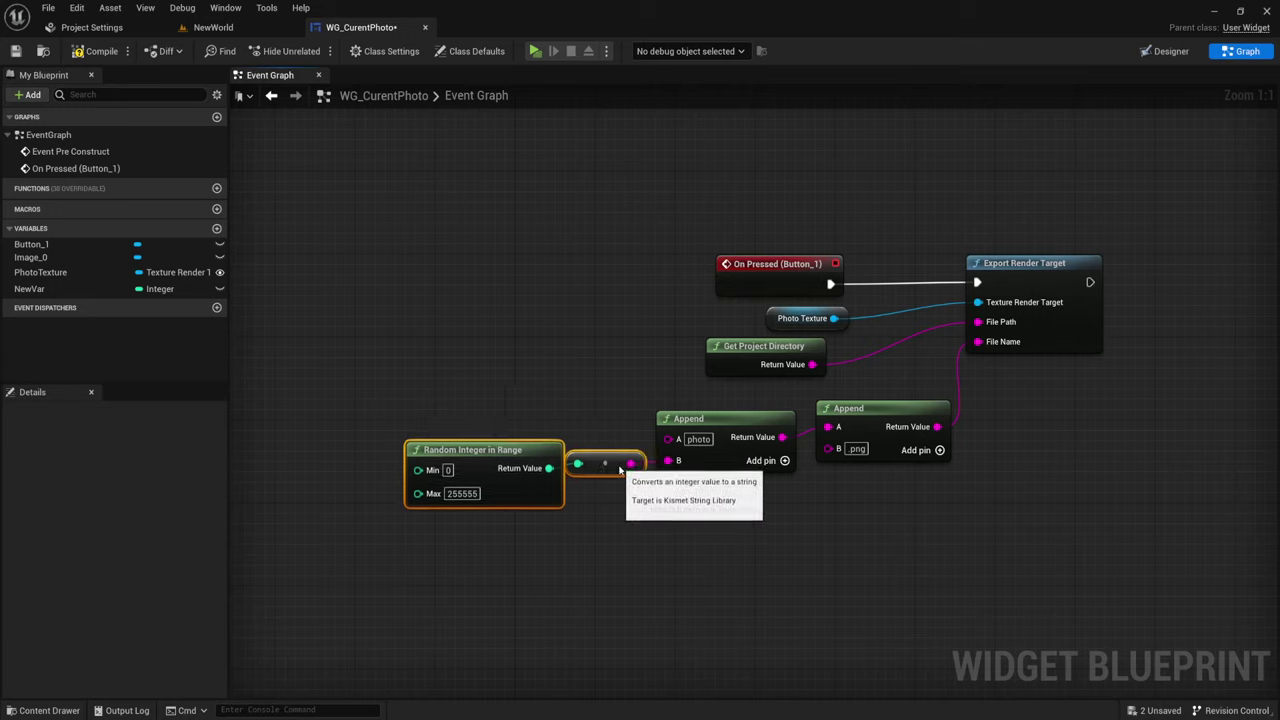
left_click(754, 501)
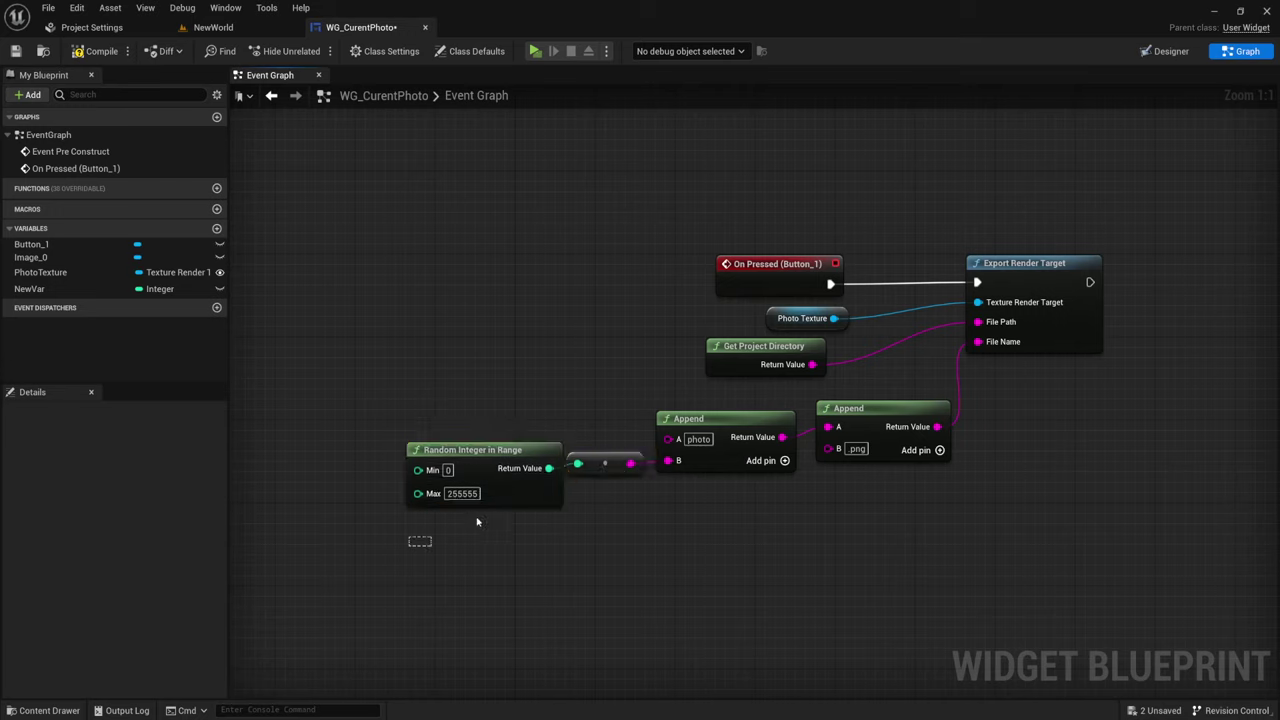
left_click_drag(477, 521, 622, 455)
Nudge the photo Append node right and reselect the random integer and conversion nodes
left_click_drag(730, 543, 720, 435)
left_click_drag(720, 432, 730, 432)
left_click_drag(452, 412, 596, 529)
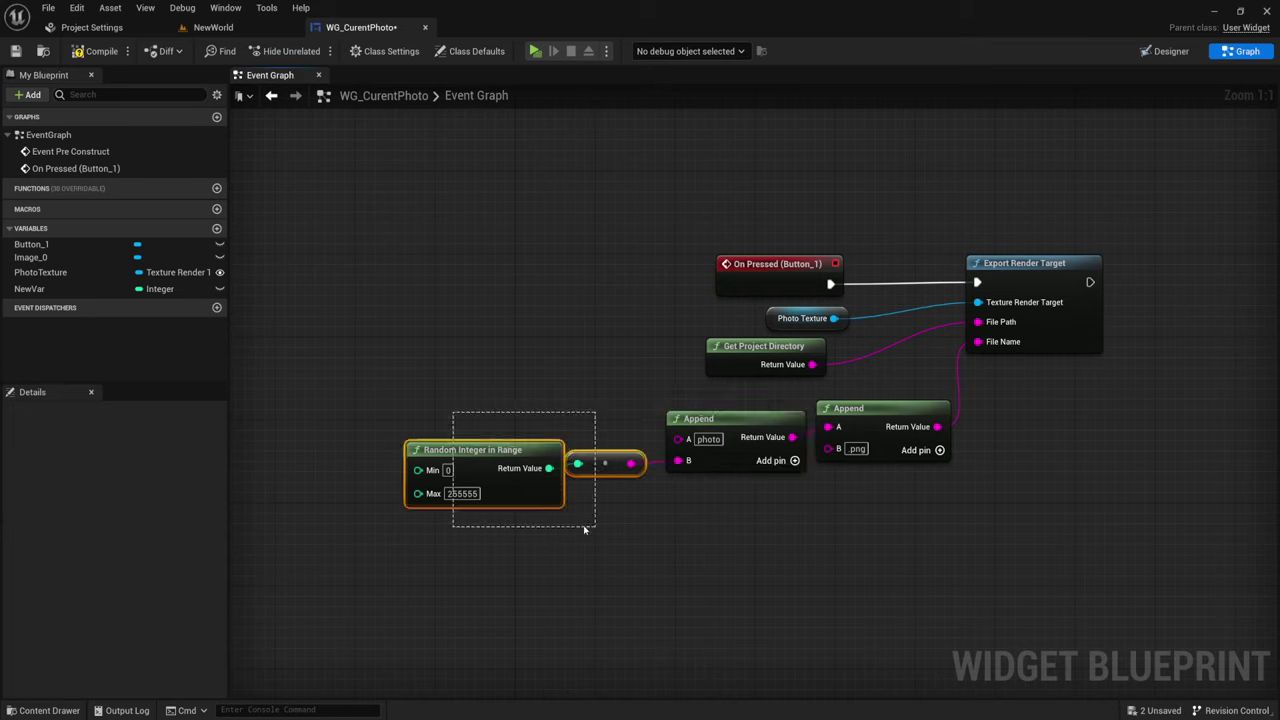
left_click_drag(376, 418, 633, 535)
Move the On Pressed, Photo Texture and Export Render Target group down-right, below Event Pre Construct
mouse_move(177, 188)
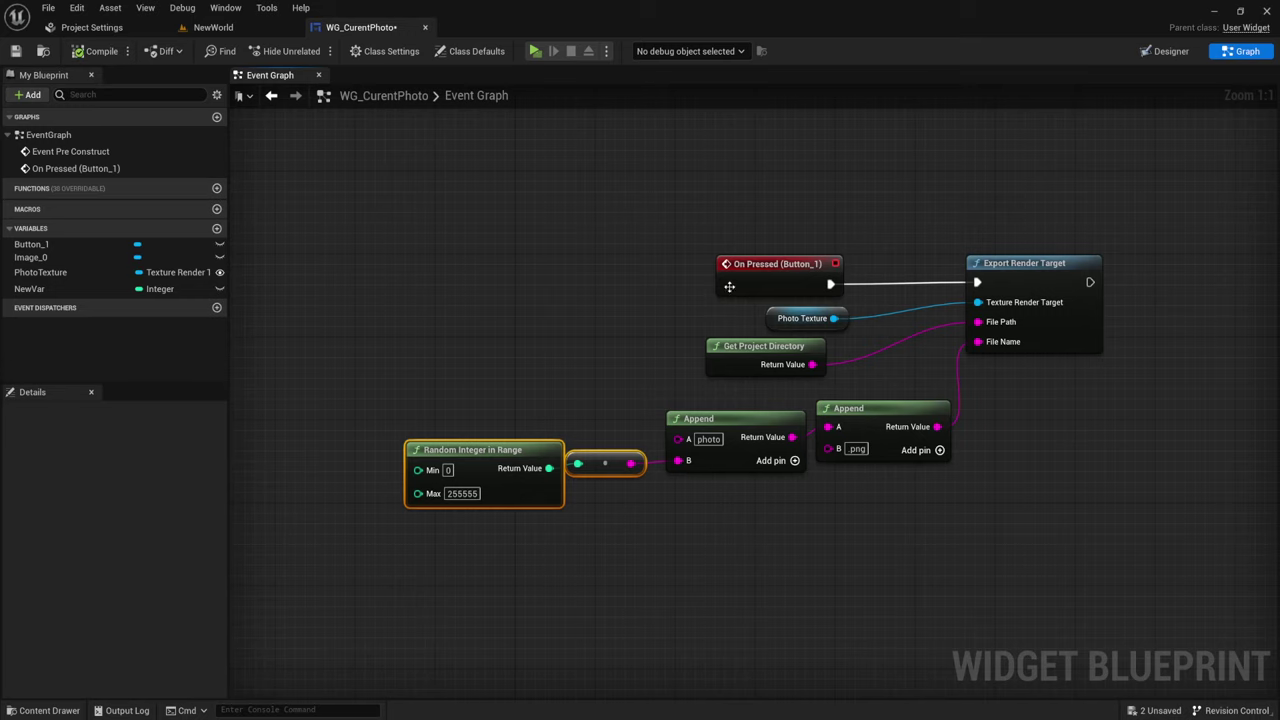
right_click_drag(745, 307, 523, 363)
left_click_drag(557, 277, 991, 408)
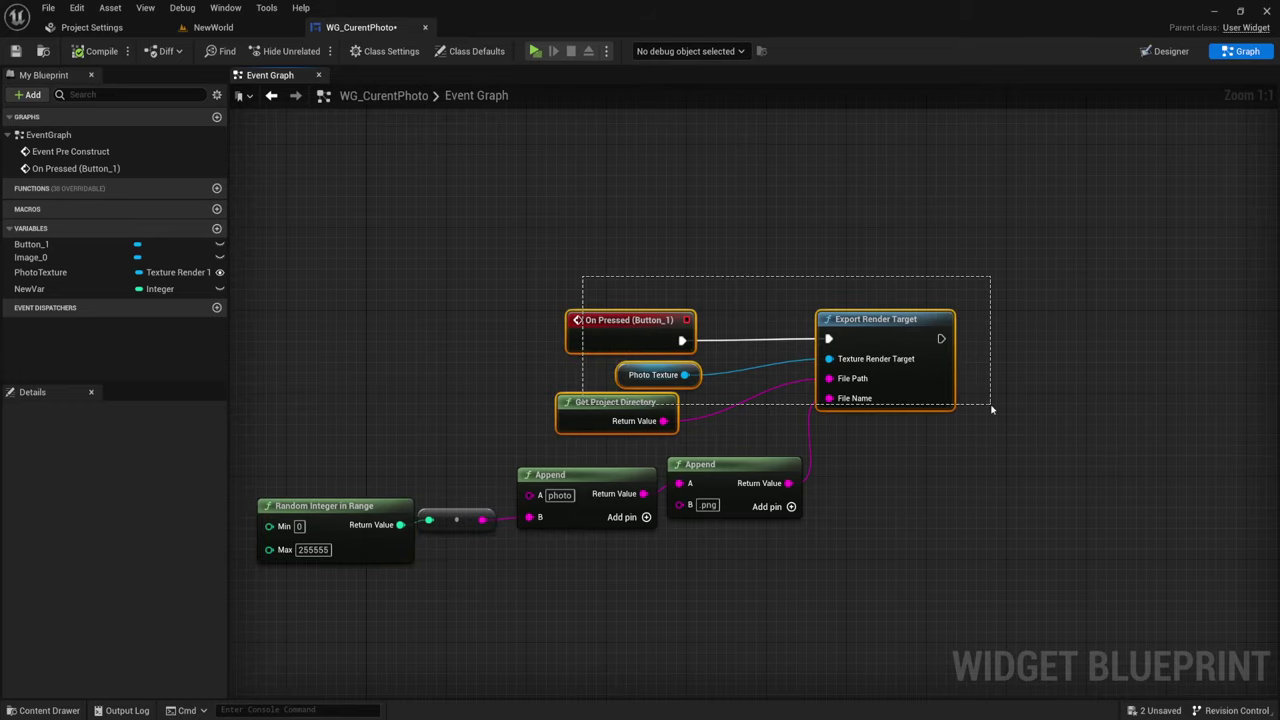
mouse_move(650, 190)
right_mouse_down()
mouse_move(710, 389)
mouse_move(740, 357)
mouse_move(781, 421)
mouse_move(774, 389)
right_mouse_up()
scroll(774, 366, "down", 2)
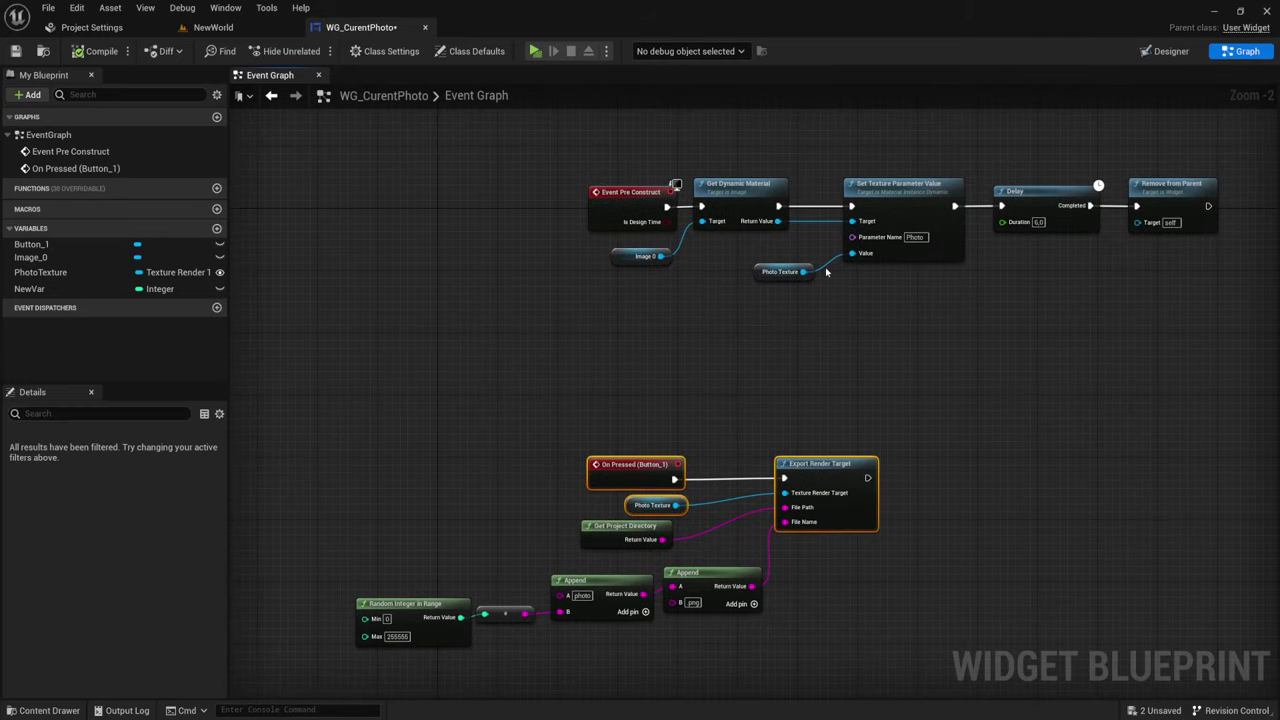
right_click_drag(675, 186, 695, 51)
left_click_drag(286, 306, 894, 563)
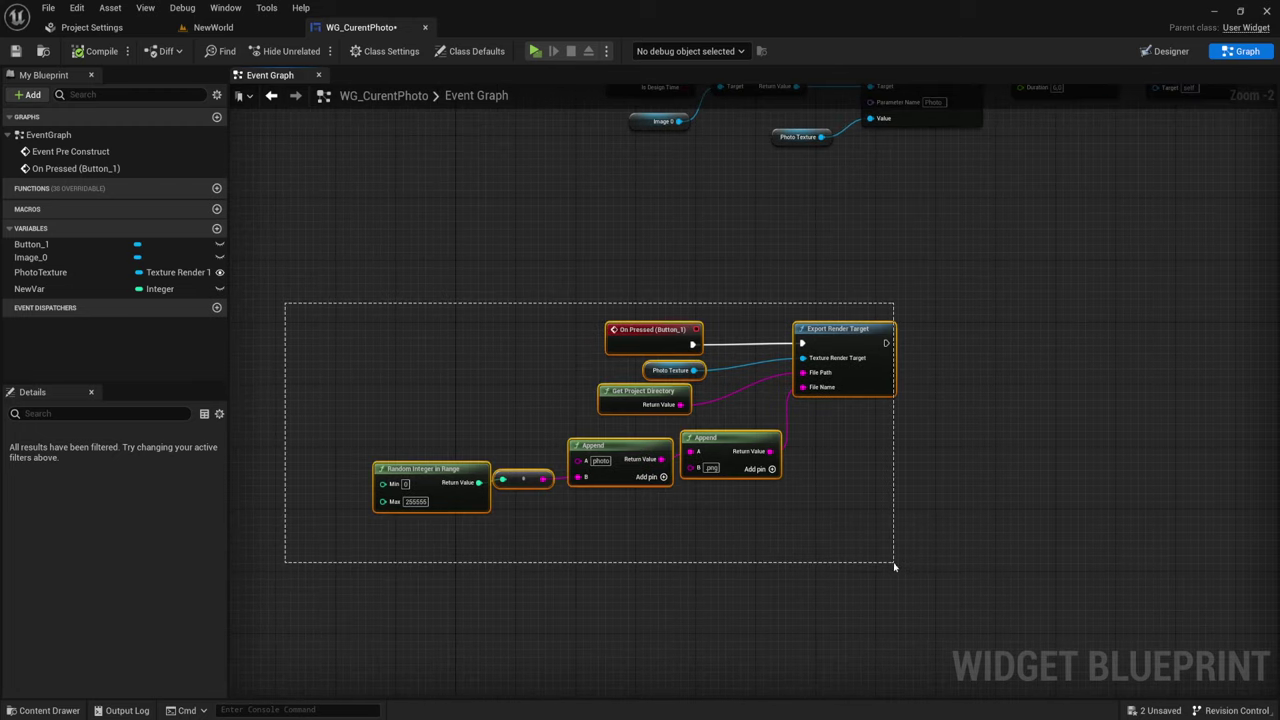
mouse_move(848, 349)
left_mouse_down()
mouse_move(920, 484)
mouse_move(845, 461)
left_mouse_up()
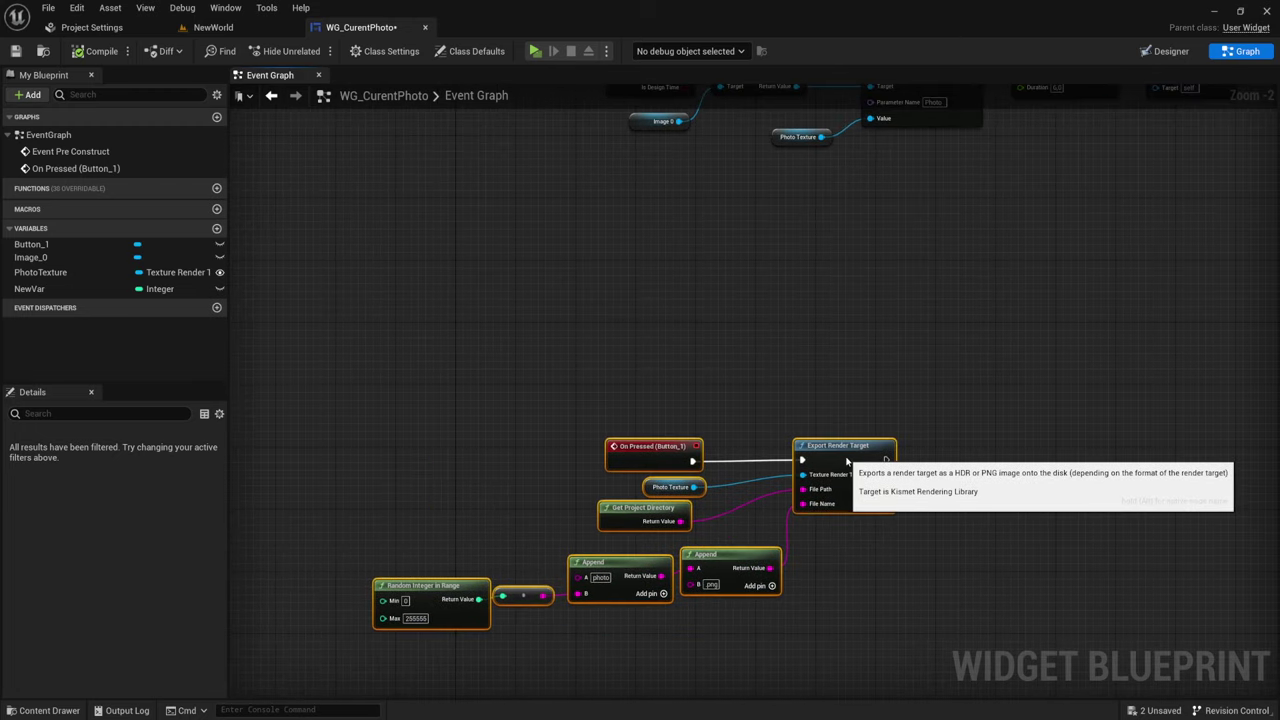
right_click_drag(716, 436, 716, 490)
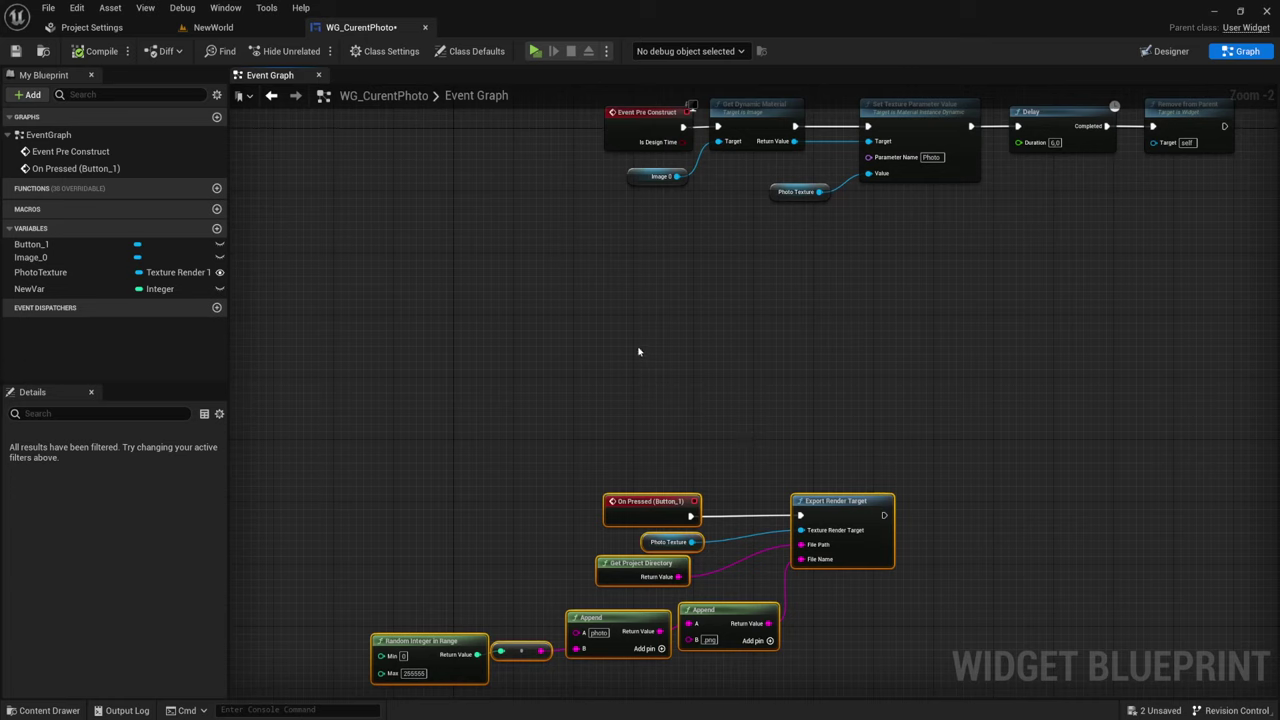
Add Event Construct and Get Player Controller nodes to the event graph
right_click(609, 339)
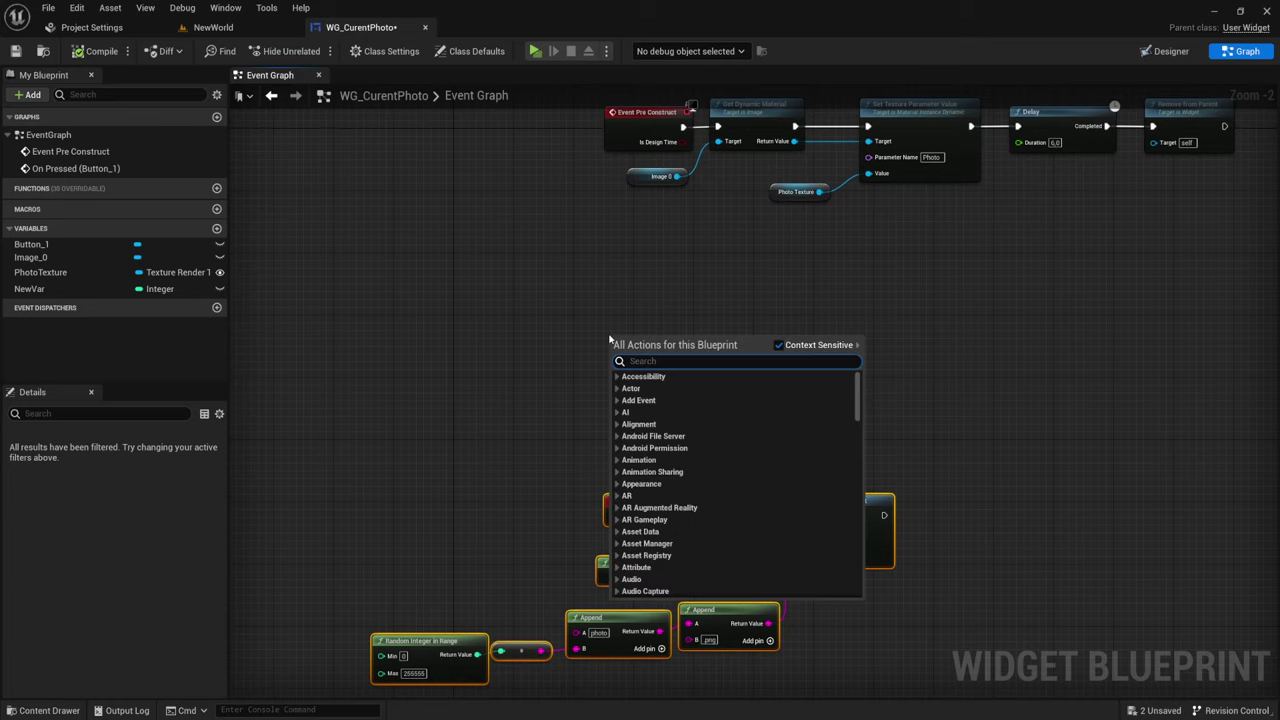
type("event")
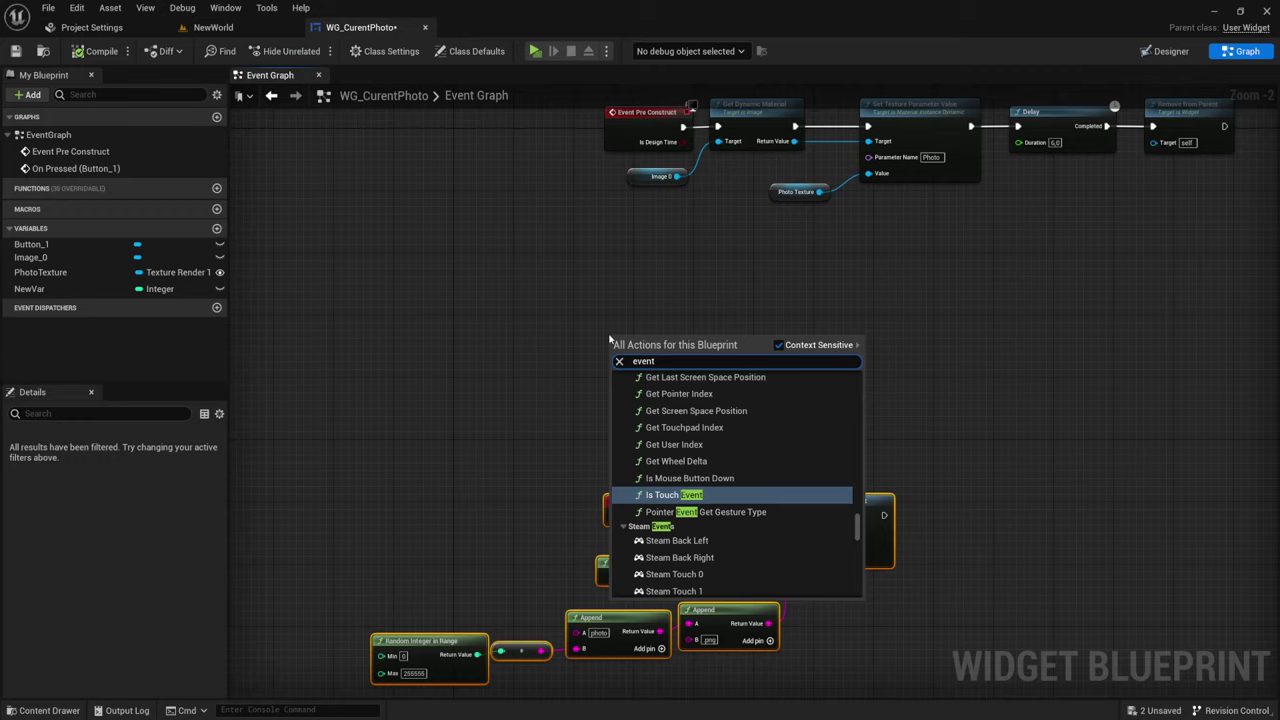
type("co")
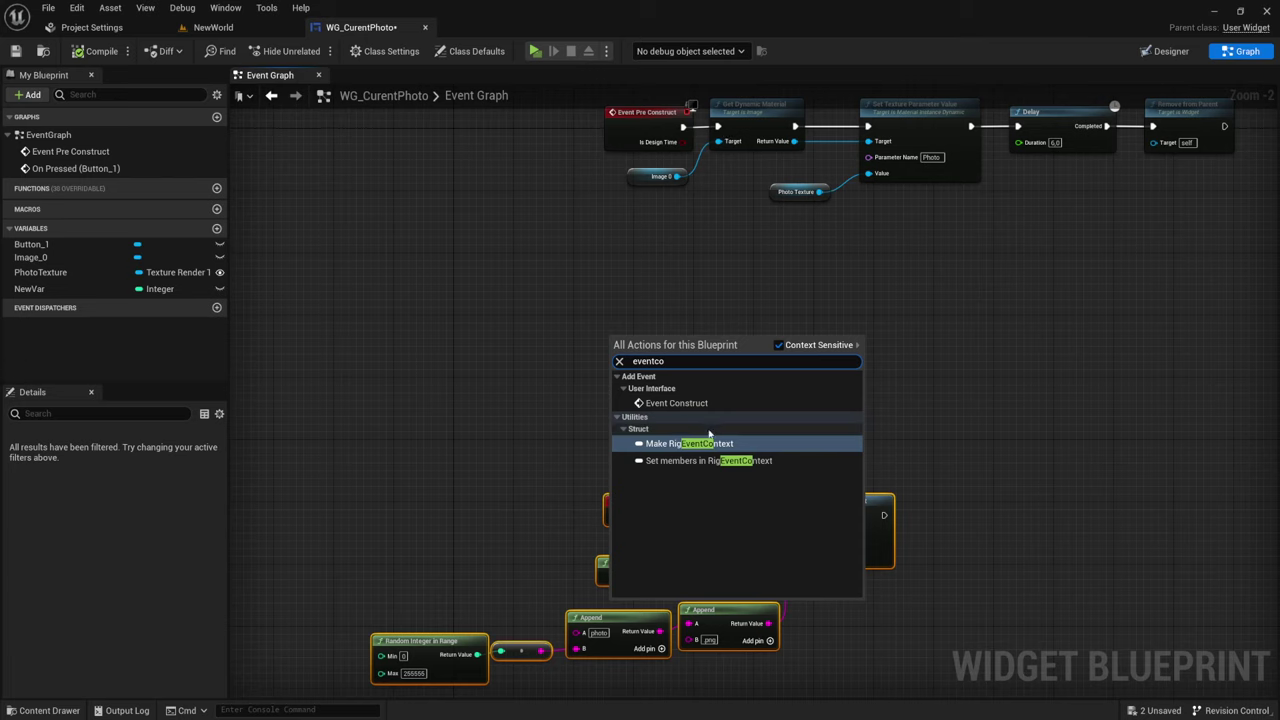
left_click(684, 403)
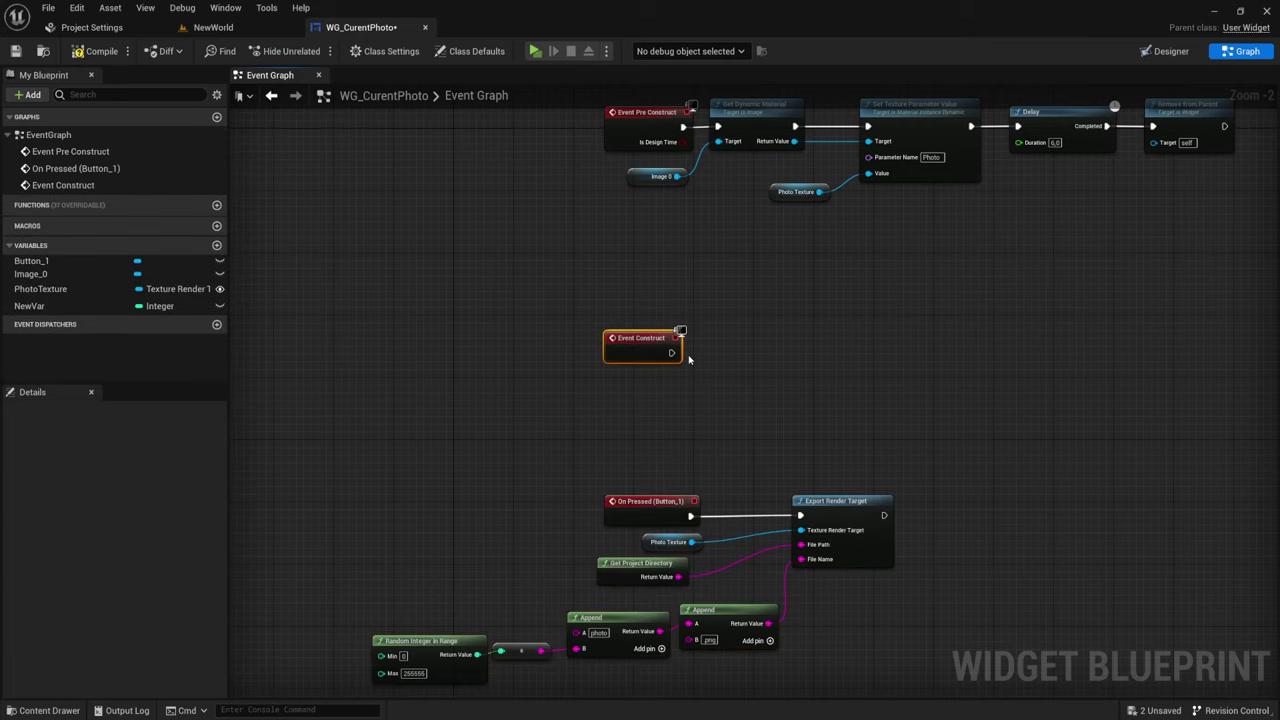
right_click(655, 431)
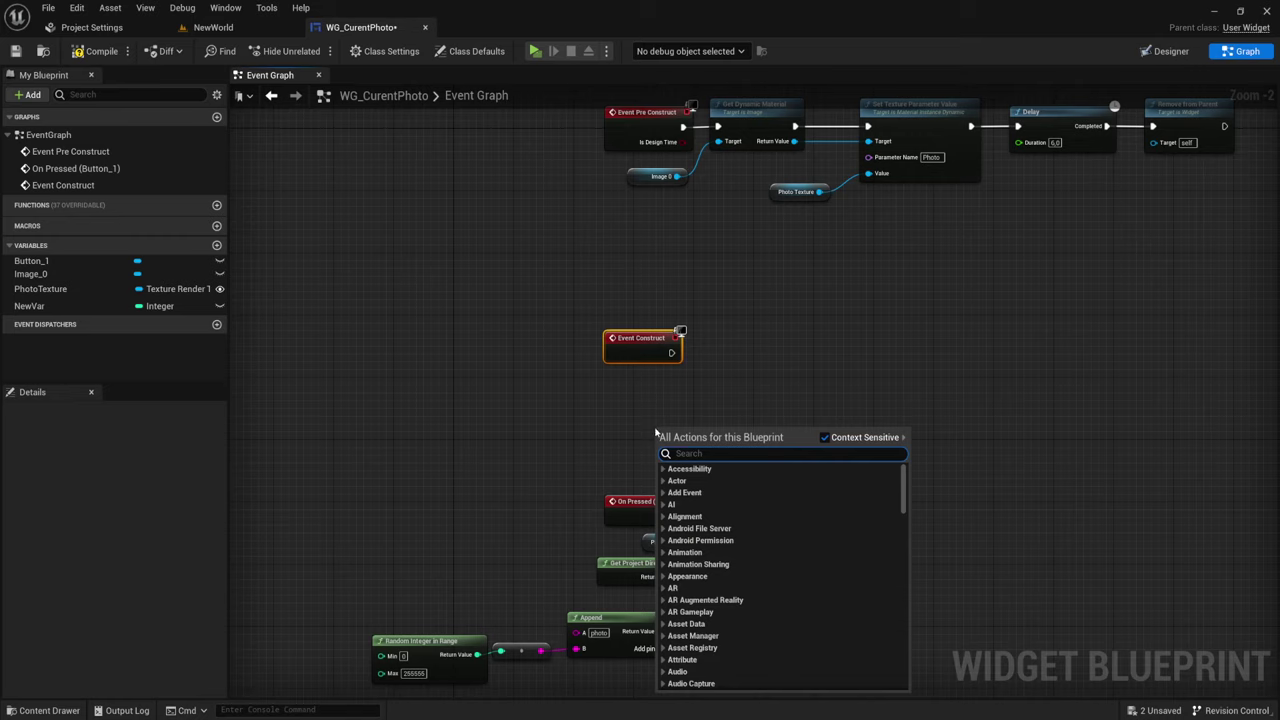
type("get")
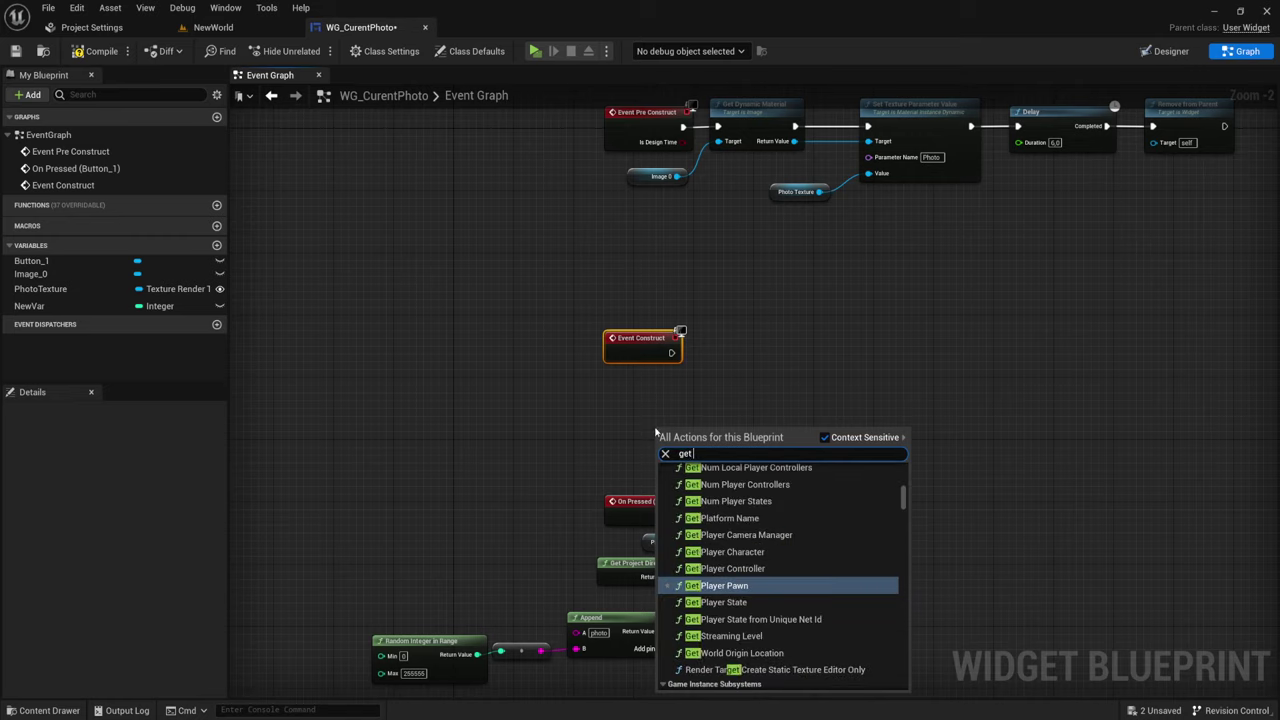
type(" pla")
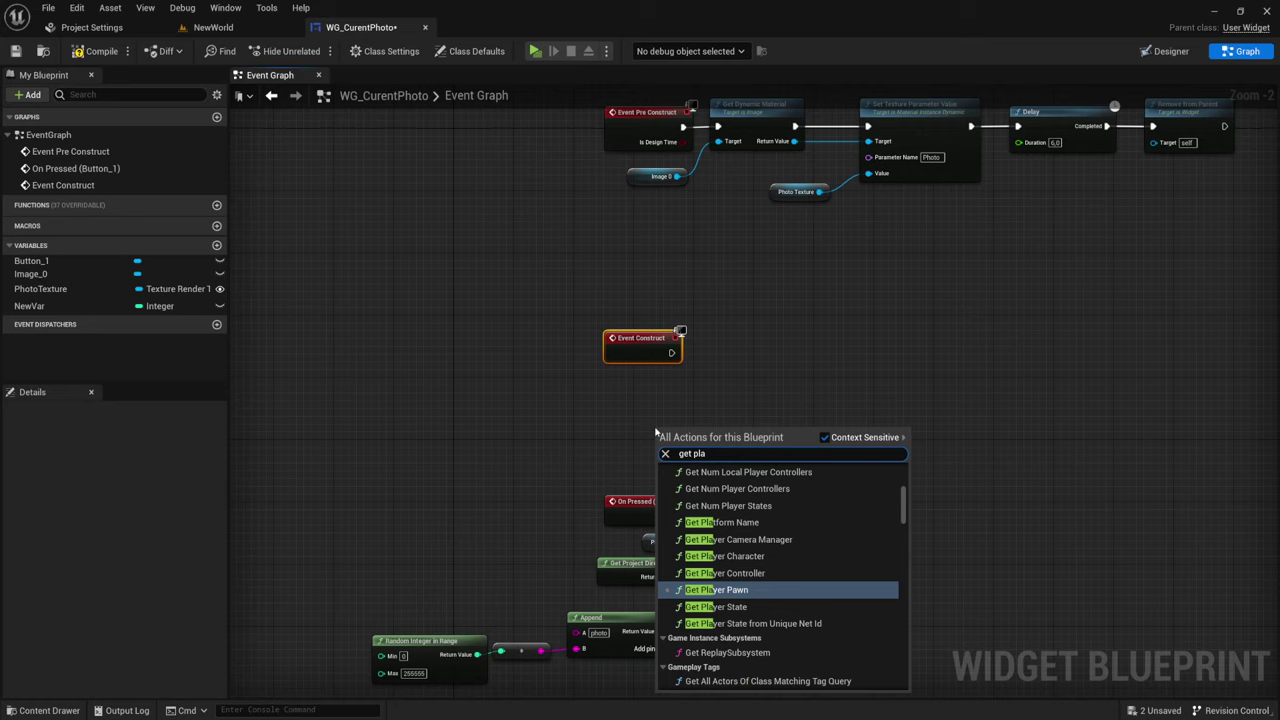
key("Up")
key("Return")
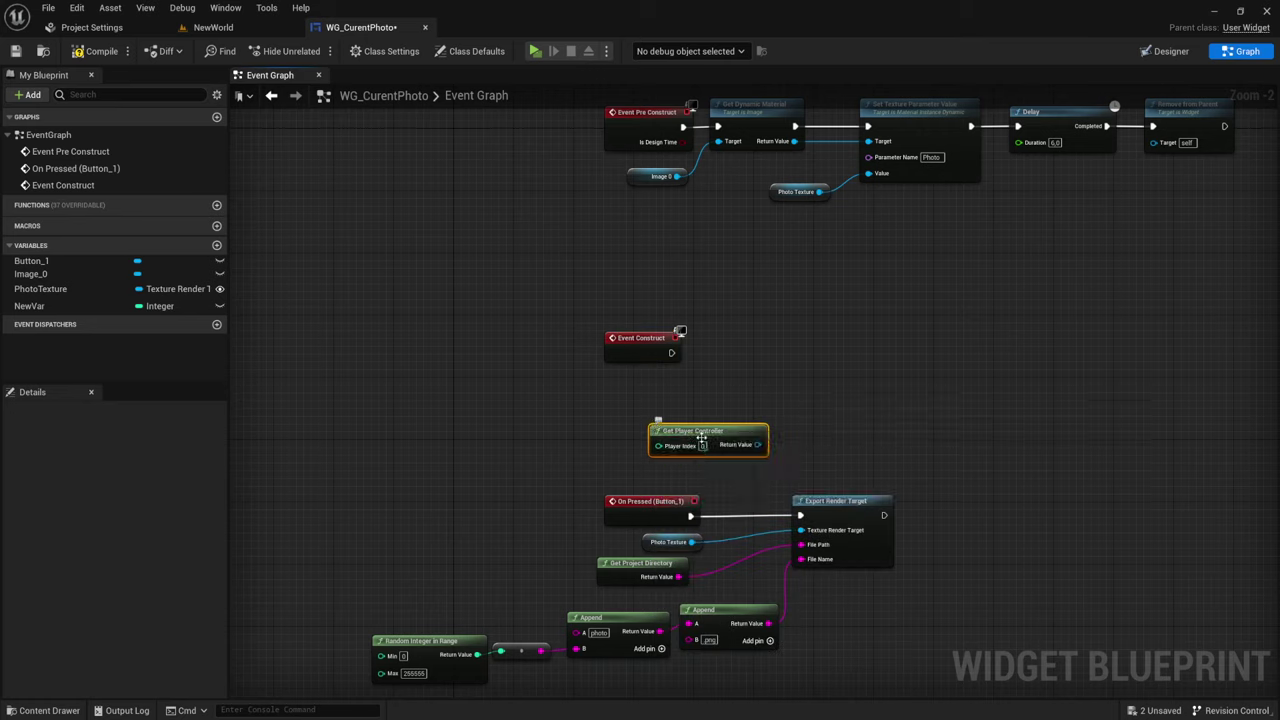
Add a SET Show Mouse Cursor node on the controller's Return Value and wire Event Construct into it
mouse_move(702, 440)
left_mouse_down()
mouse_move(664, 400)
mouse_move(786, 314)
left_mouse_up()
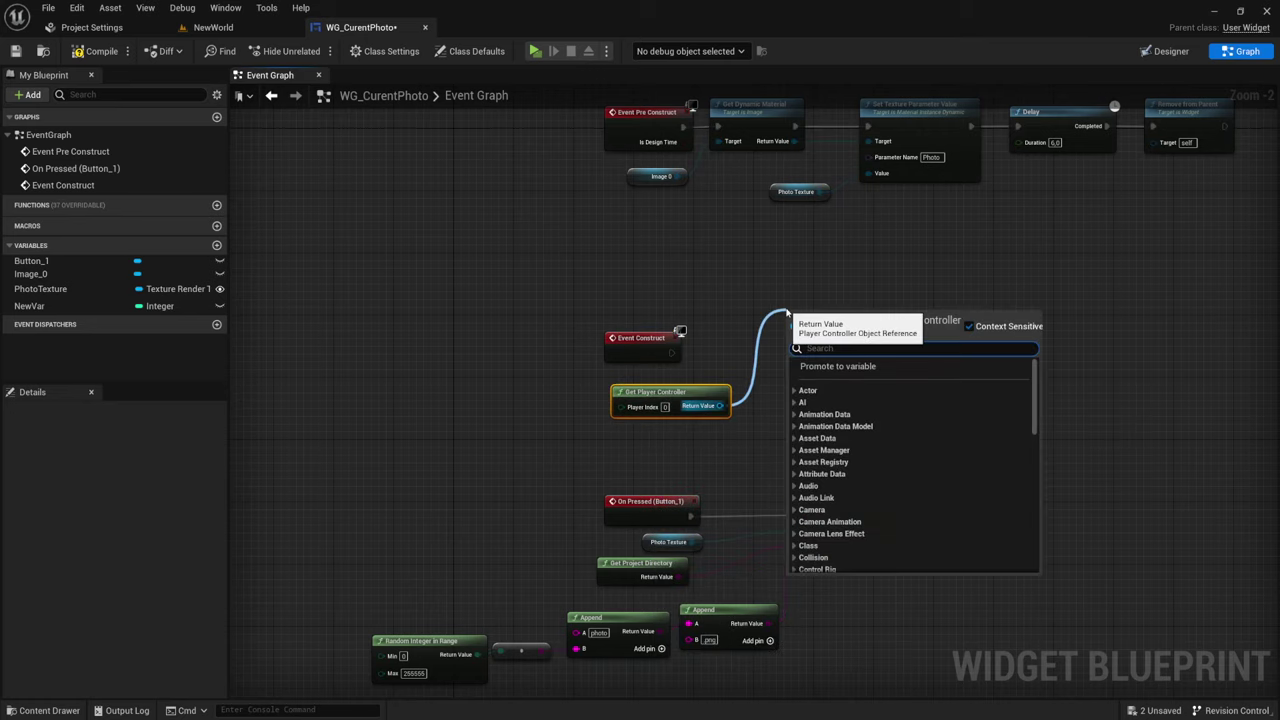
type("show")
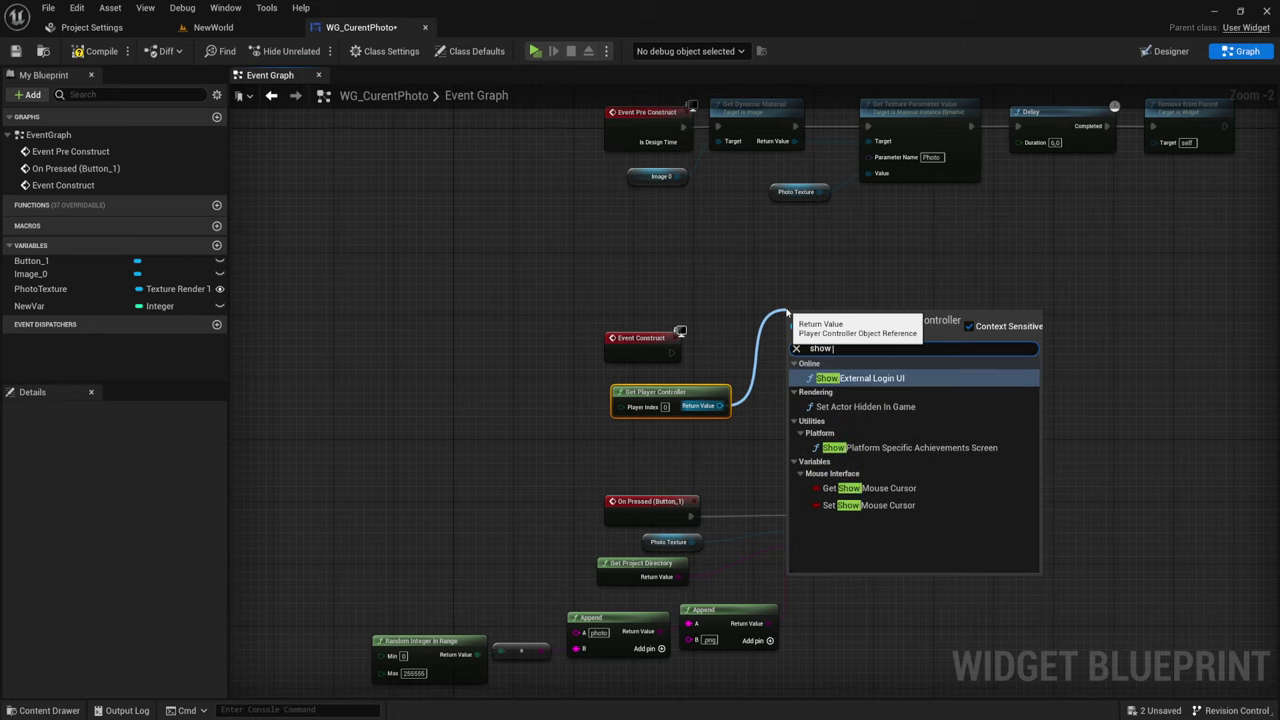
left_click(868, 505)
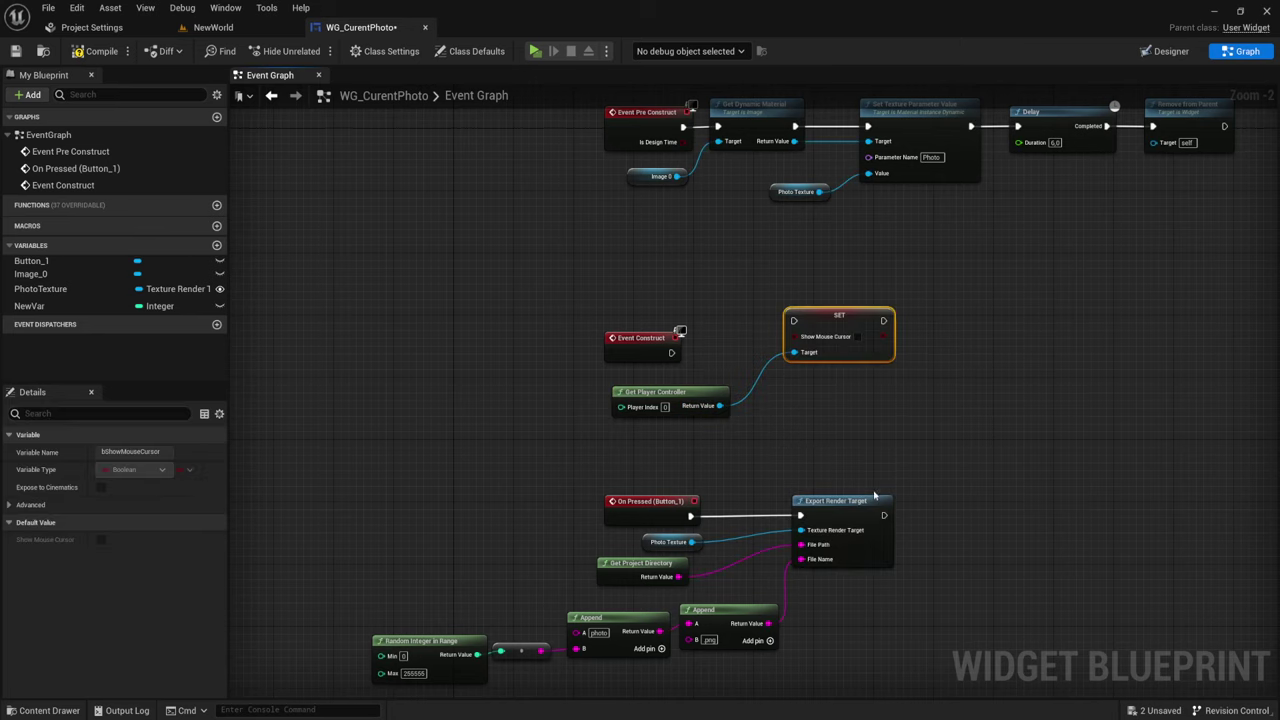
mouse_move(819, 322)
left_mouse_down()
mouse_move(804, 337)
mouse_move(671, 355)
left_mouse_up()
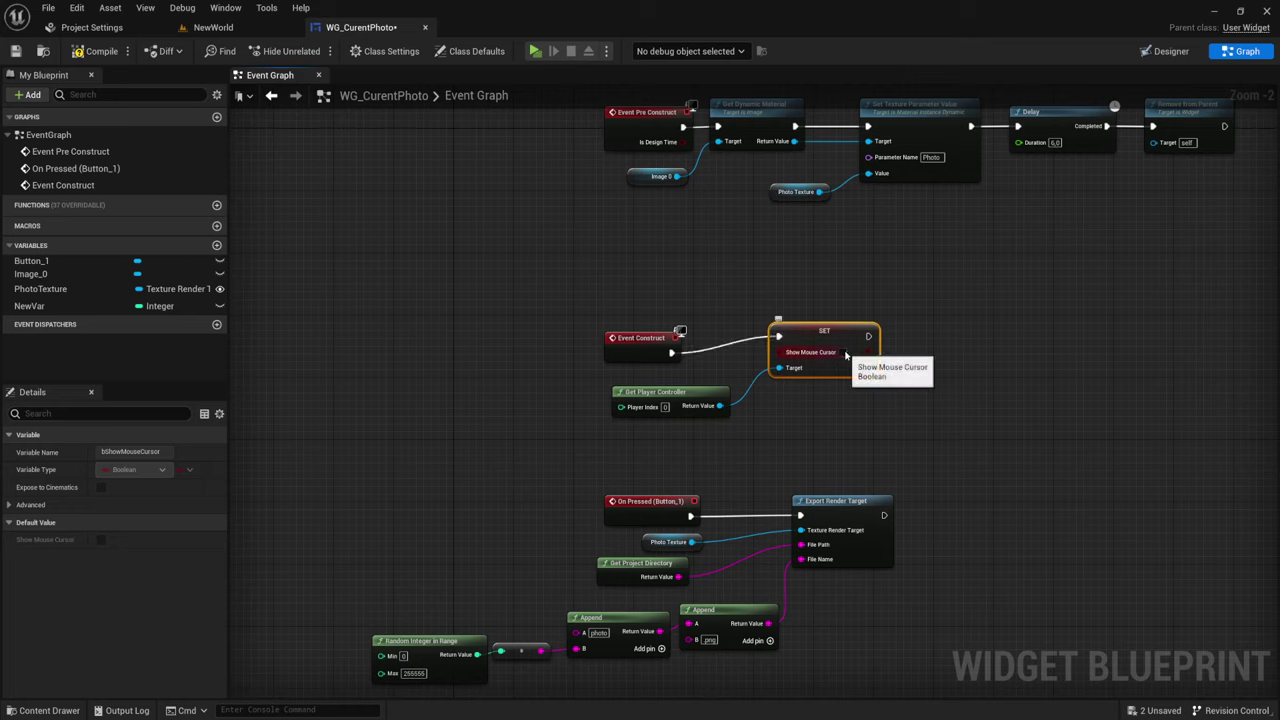
left_click_drag(827, 332, 820, 347)
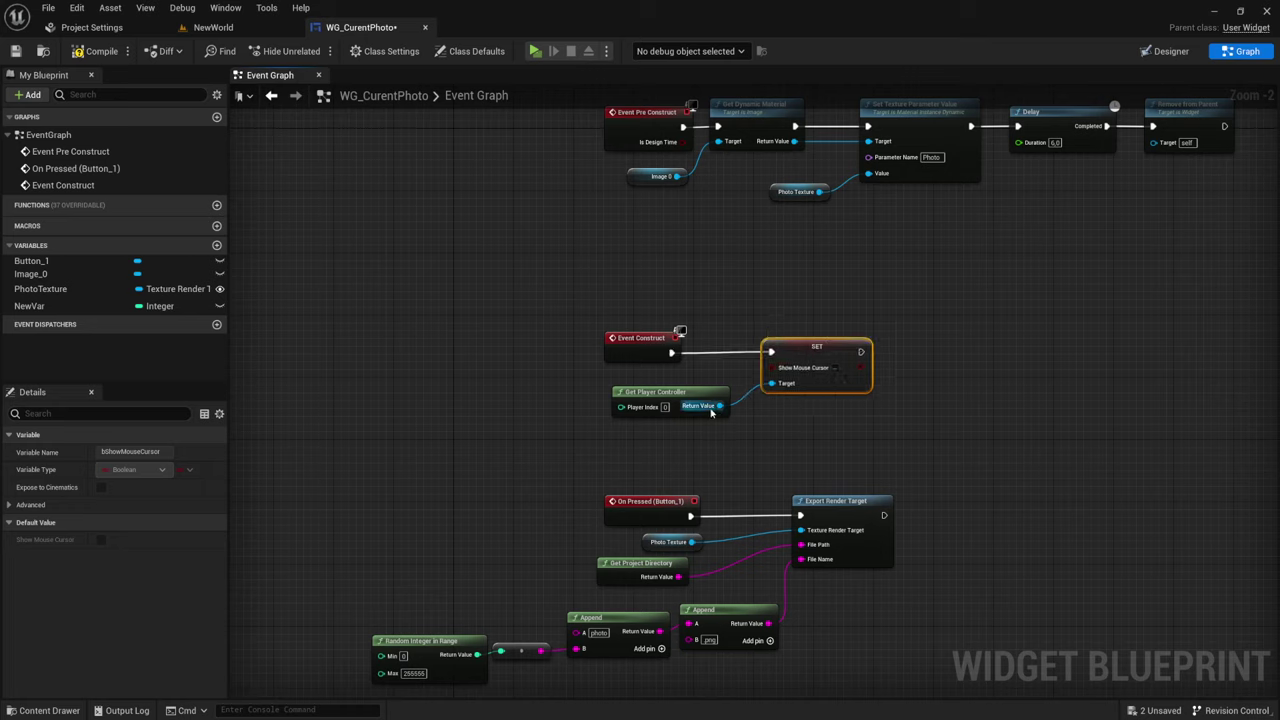
left_click_drag(719, 405, 940, 385)
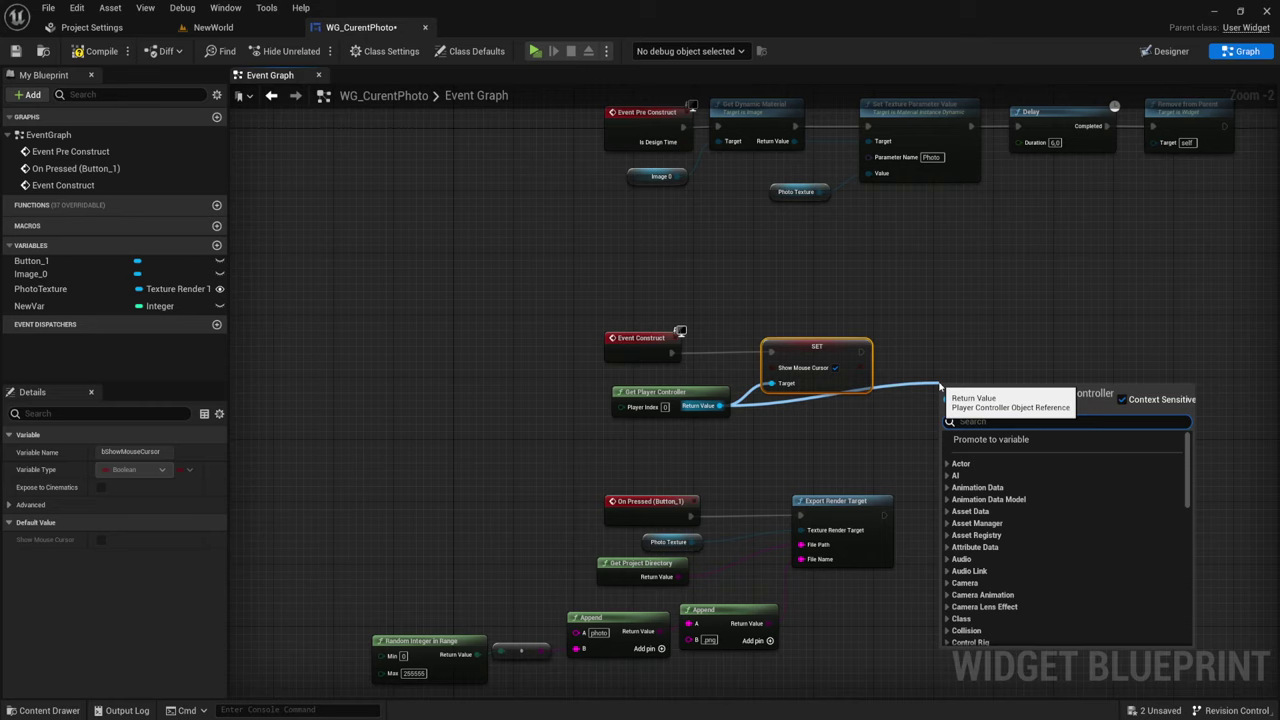
Add Set Input Mode UI Only for the player controller and chain the SET node into it
type("set in")
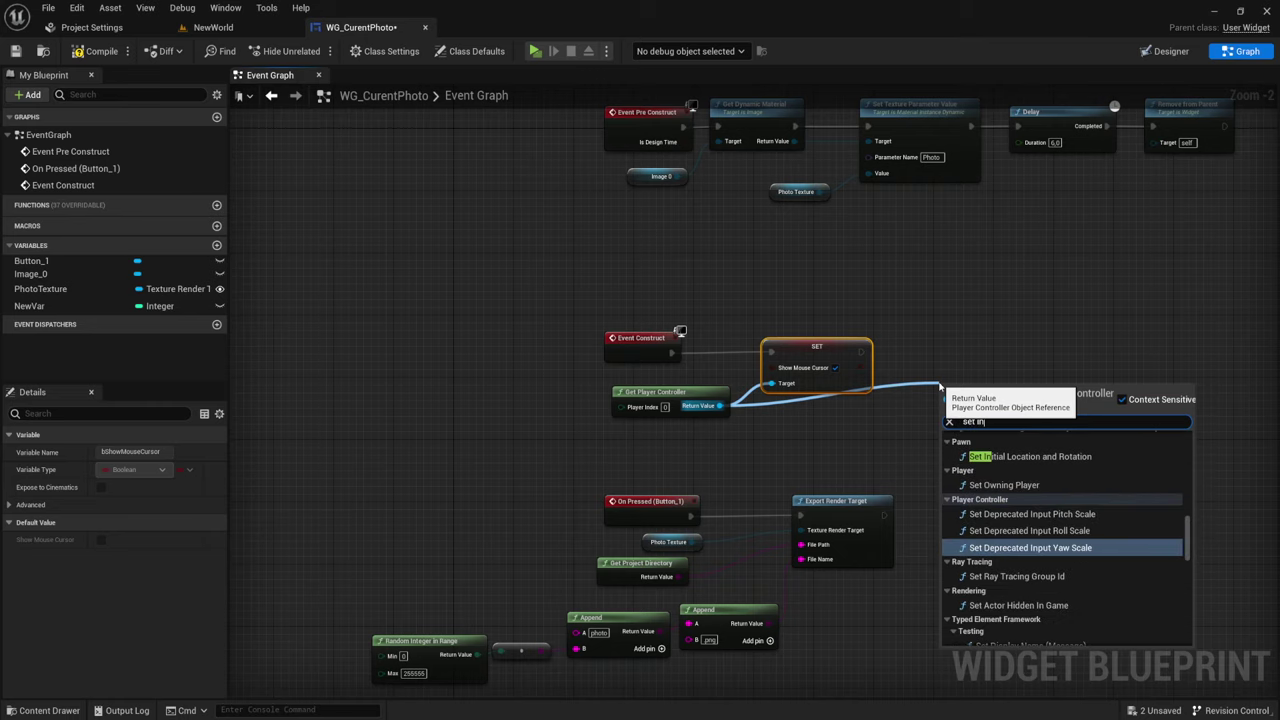
type("pu")
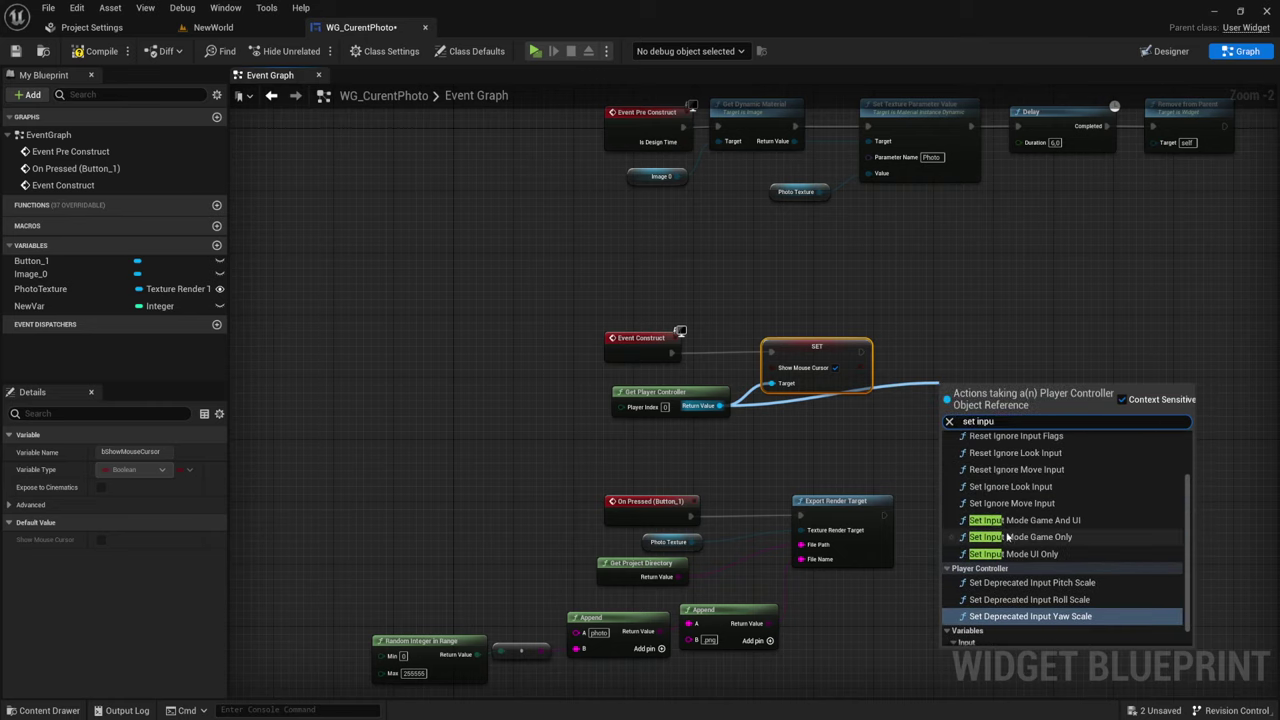
left_click(1015, 553)
left_click_drag(980, 447, 928, 401)
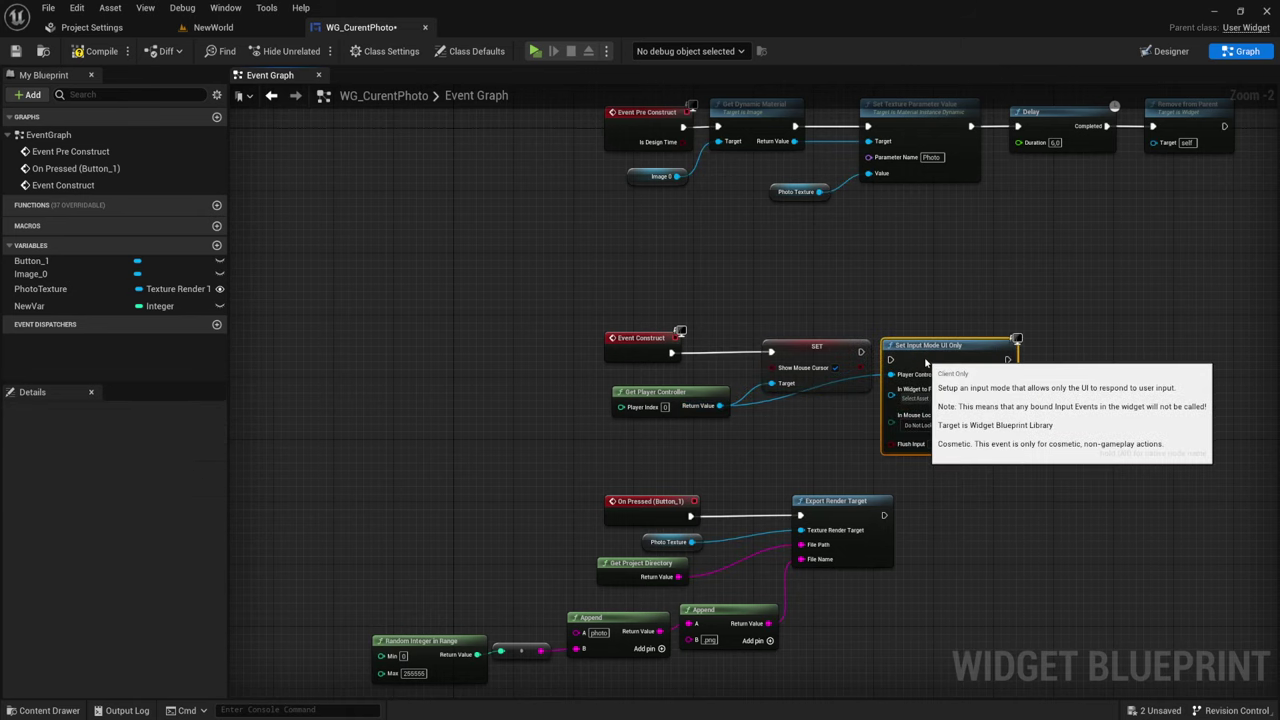
left_click_drag(859, 353, 890, 352)
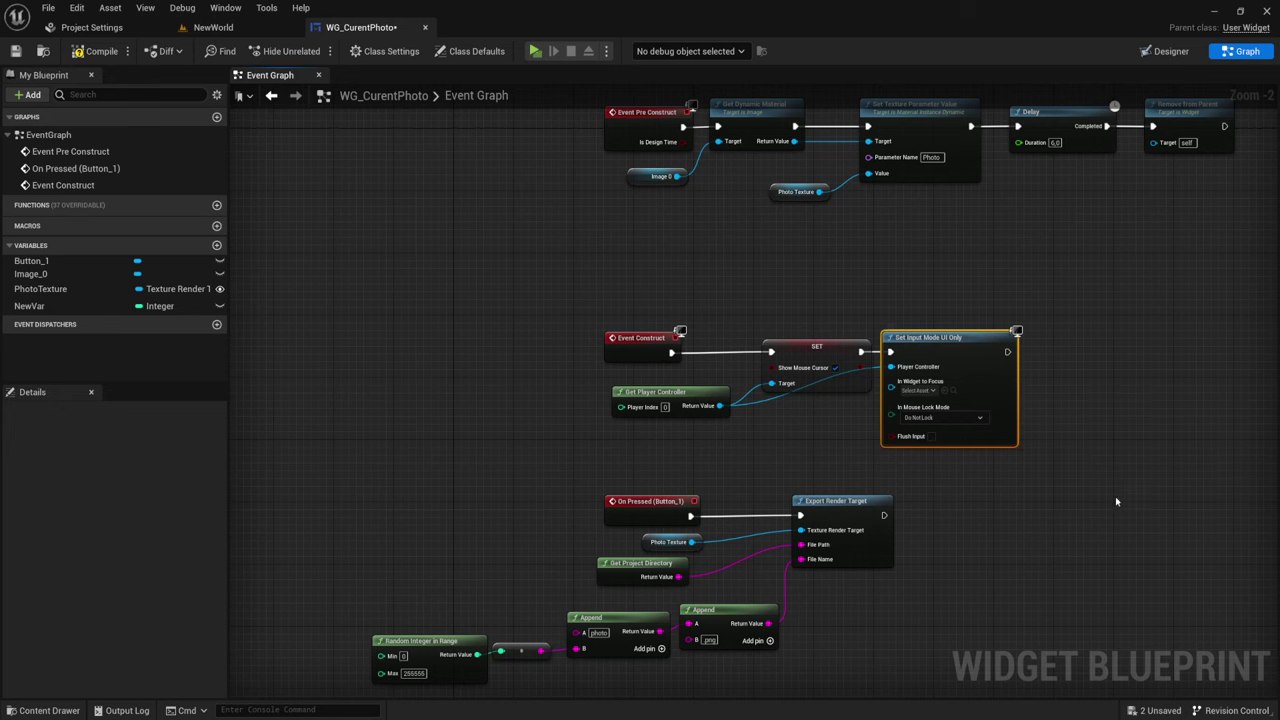
right_click_drag(927, 415, 851, 420)
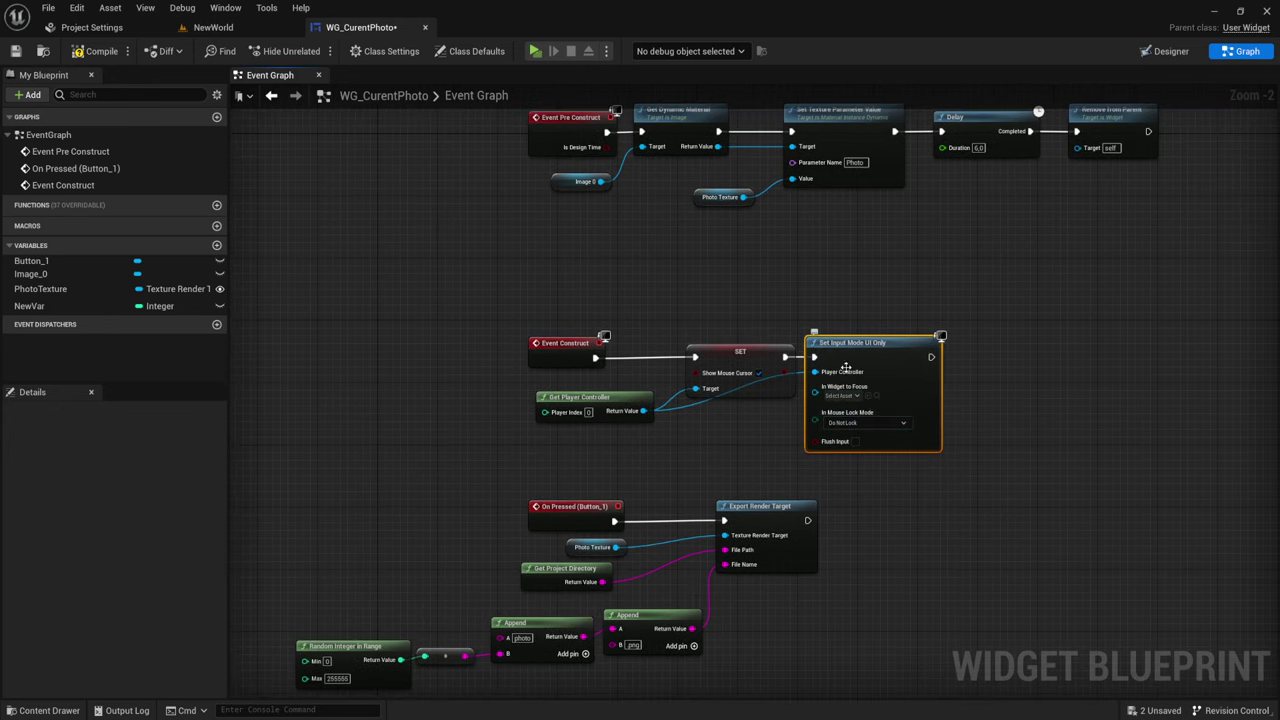
Select the four Event Construct nodes and compile the widget blueprint
right_click_drag(839, 535, 900, 437)
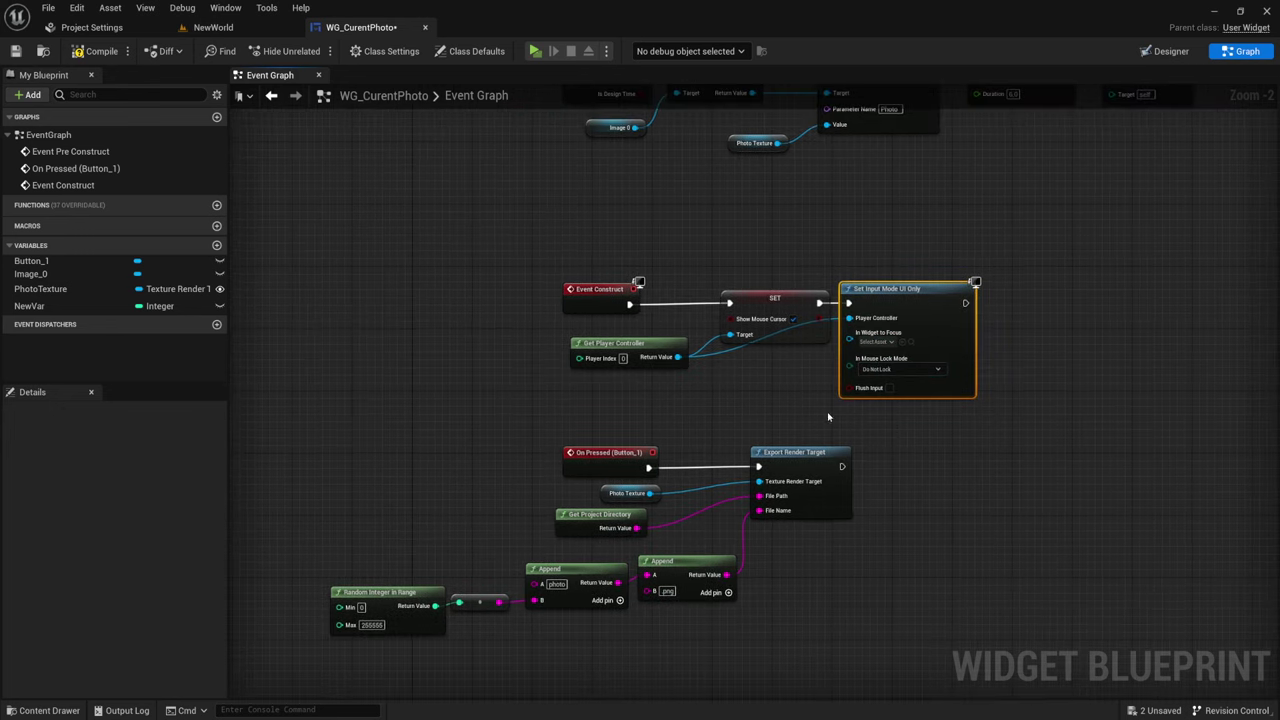
mouse_move(567, 396)
left_mouse_down()
mouse_move(879, 300)
mouse_move(887, 269)
left_mouse_up()
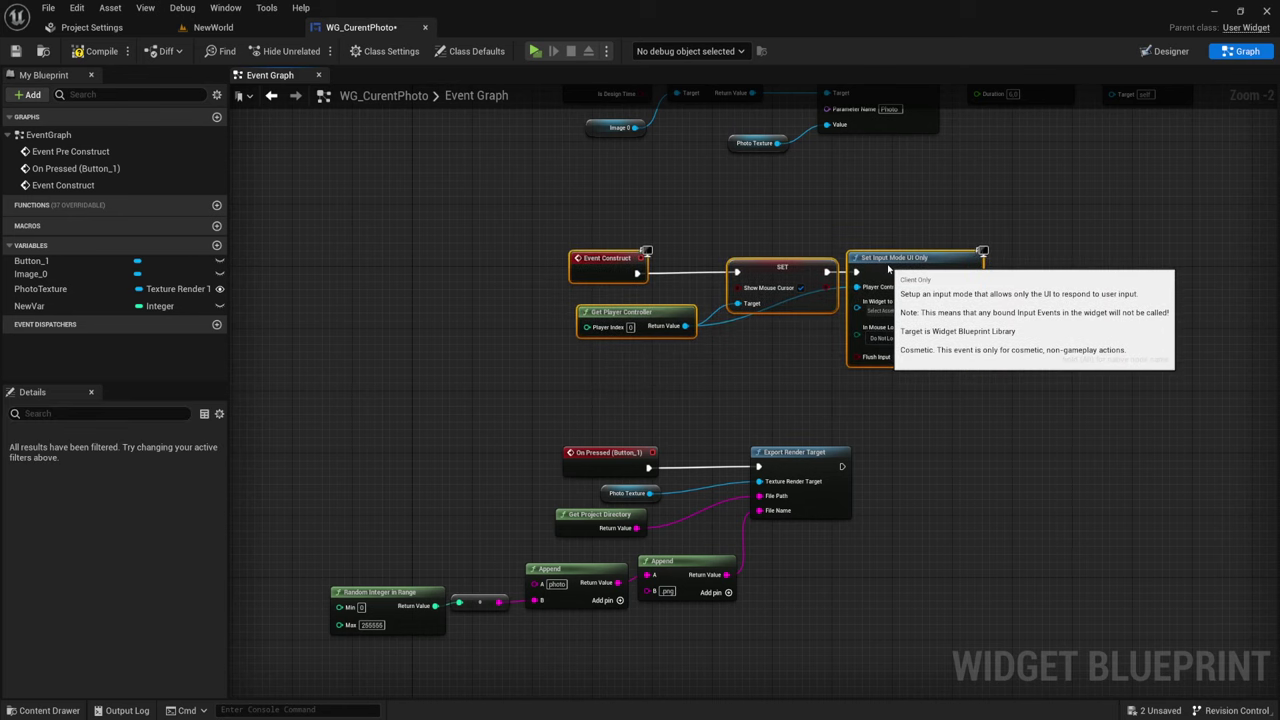
right_click_drag(887, 265, 865, 247)
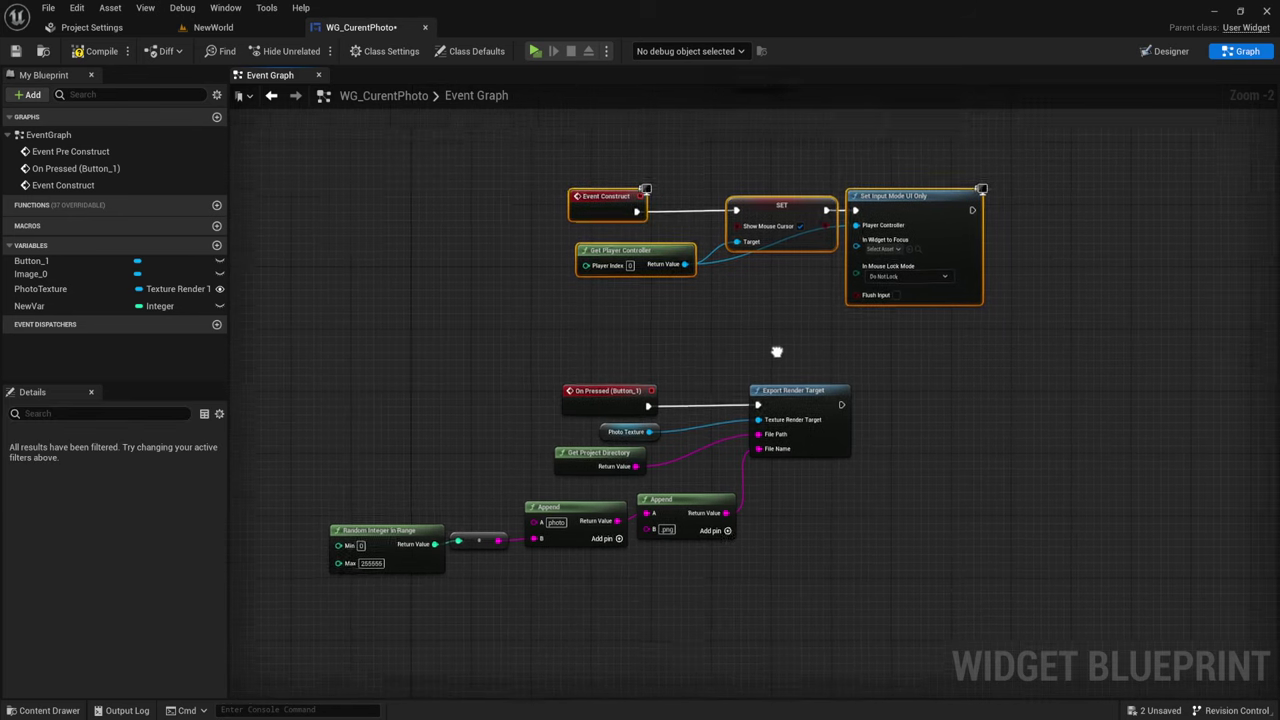
left_click(97, 53)
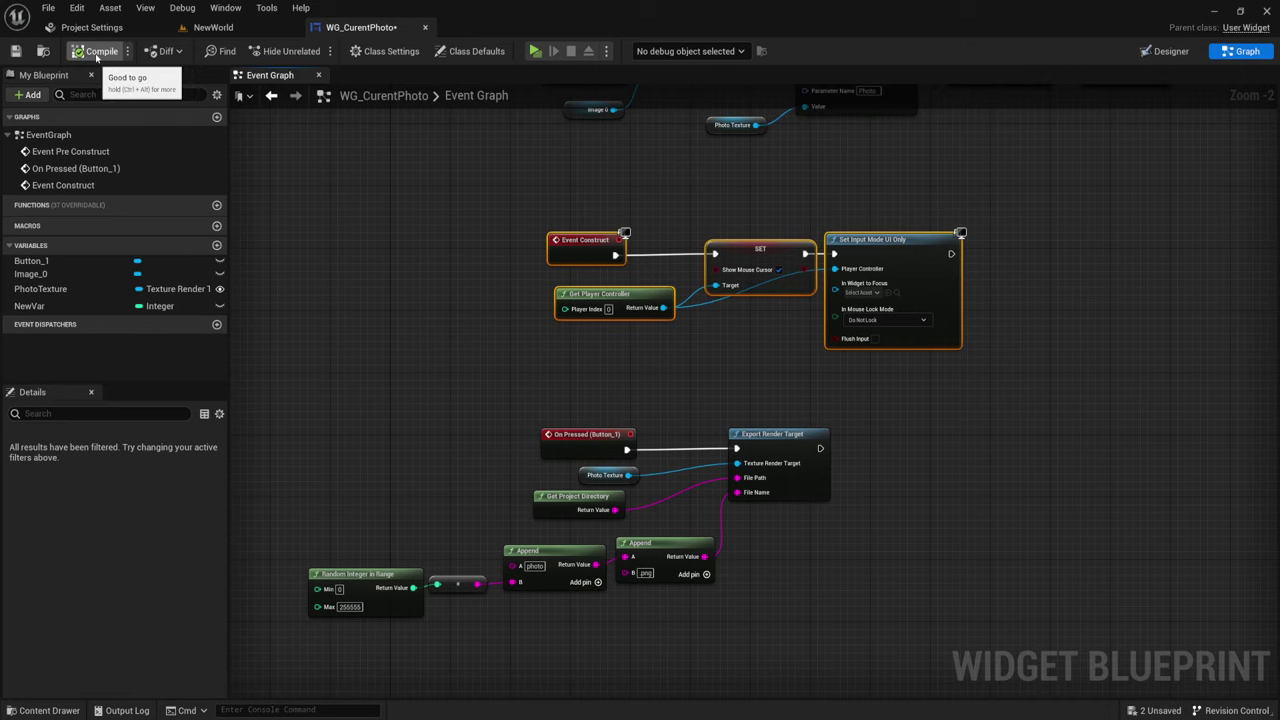
Play the NewWorld level, snap a mid-jump photo with P, save it as photo146515.png, and close the preview
left_click(222, 32)
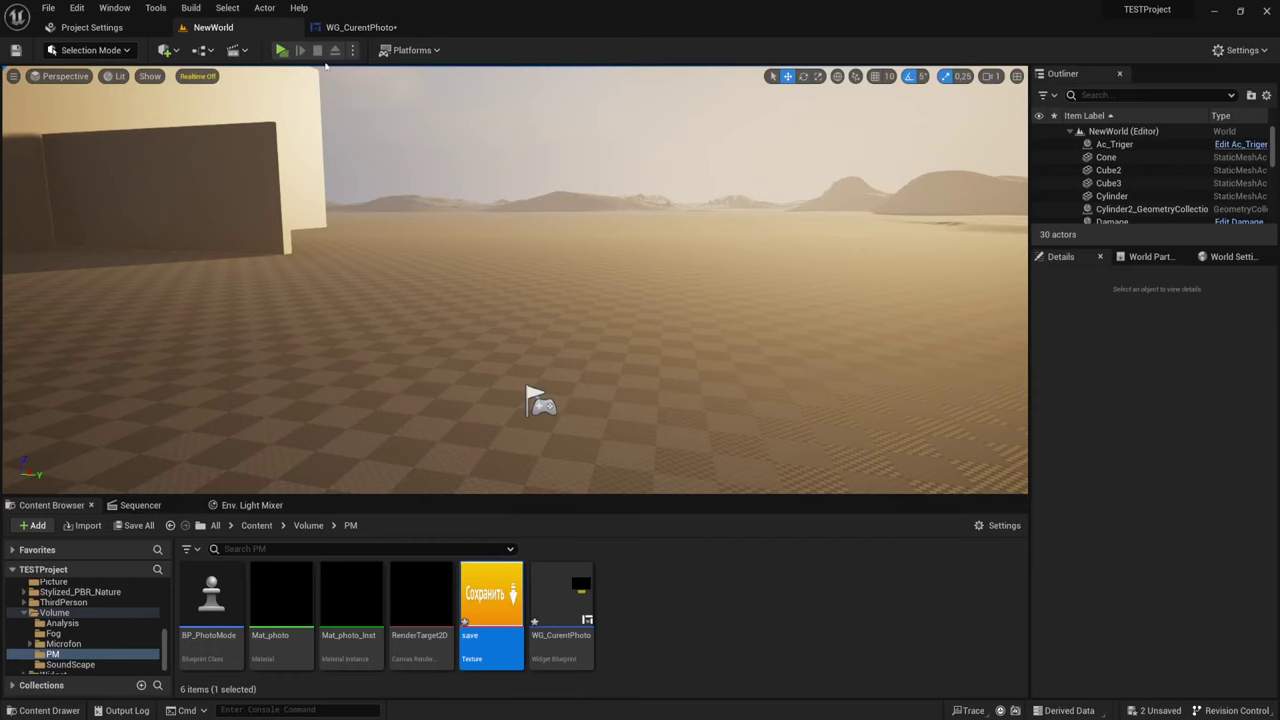
left_click(281, 52)
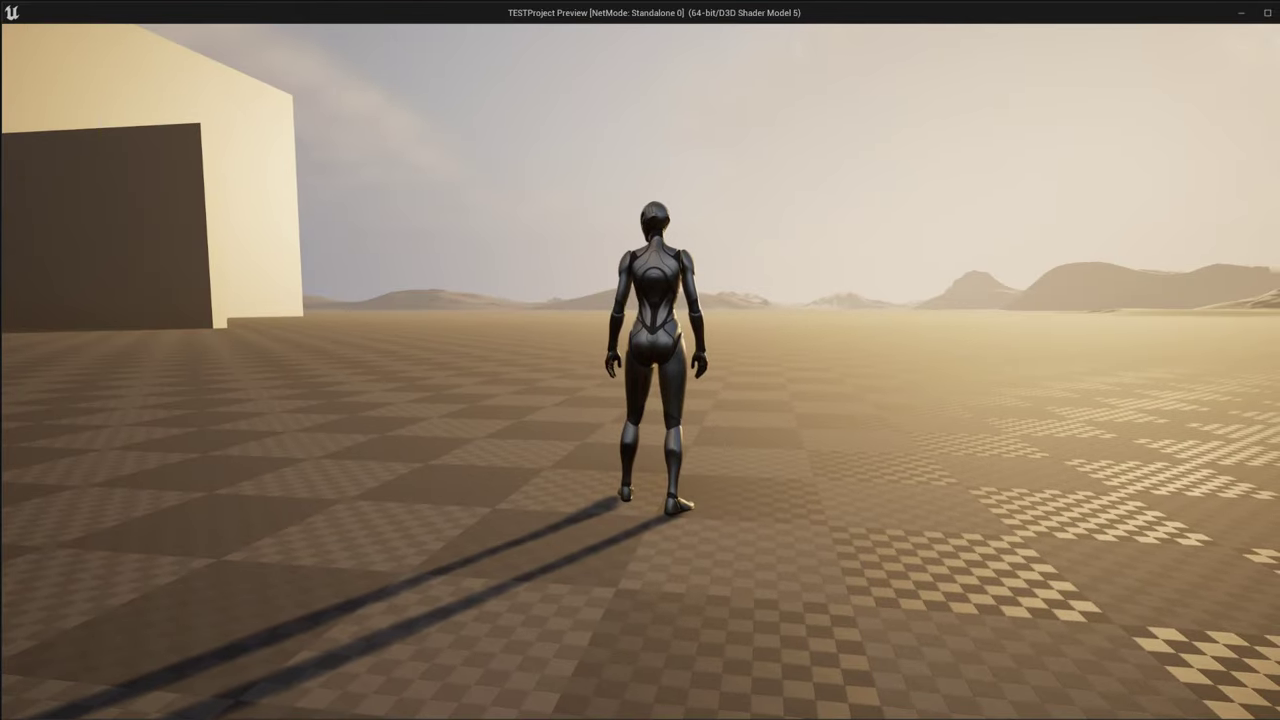
key("space")
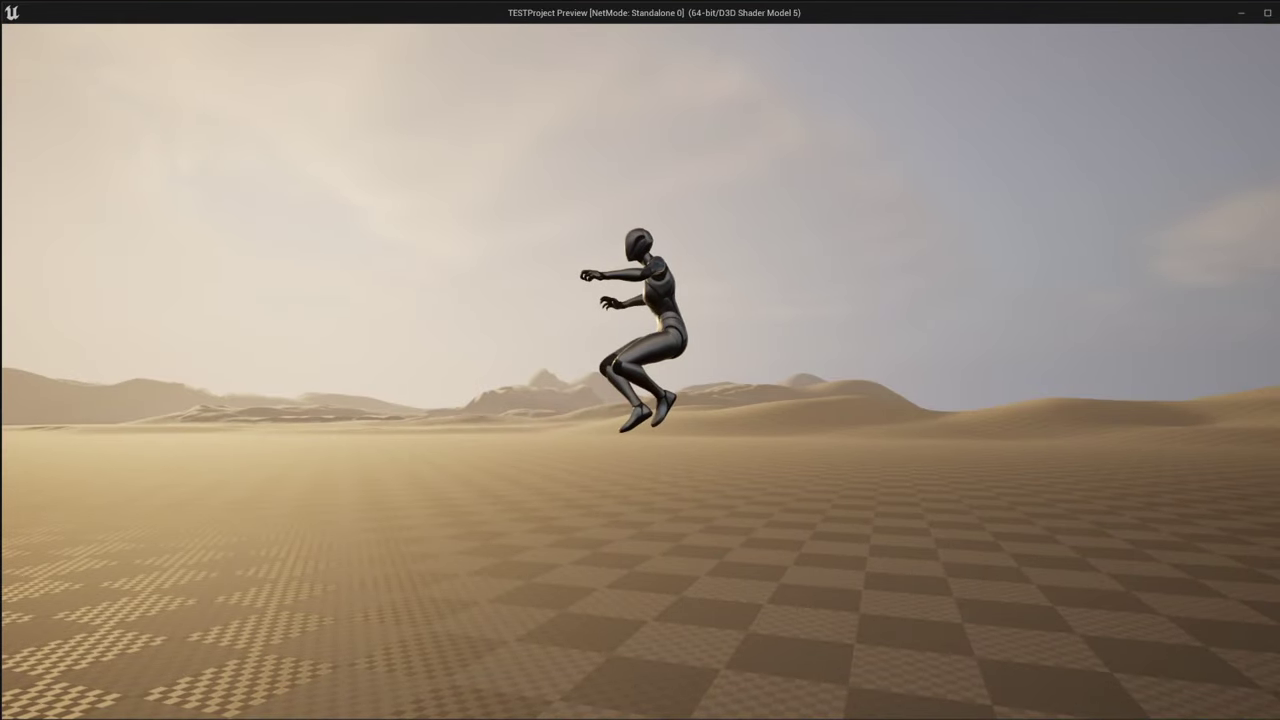
key("p")
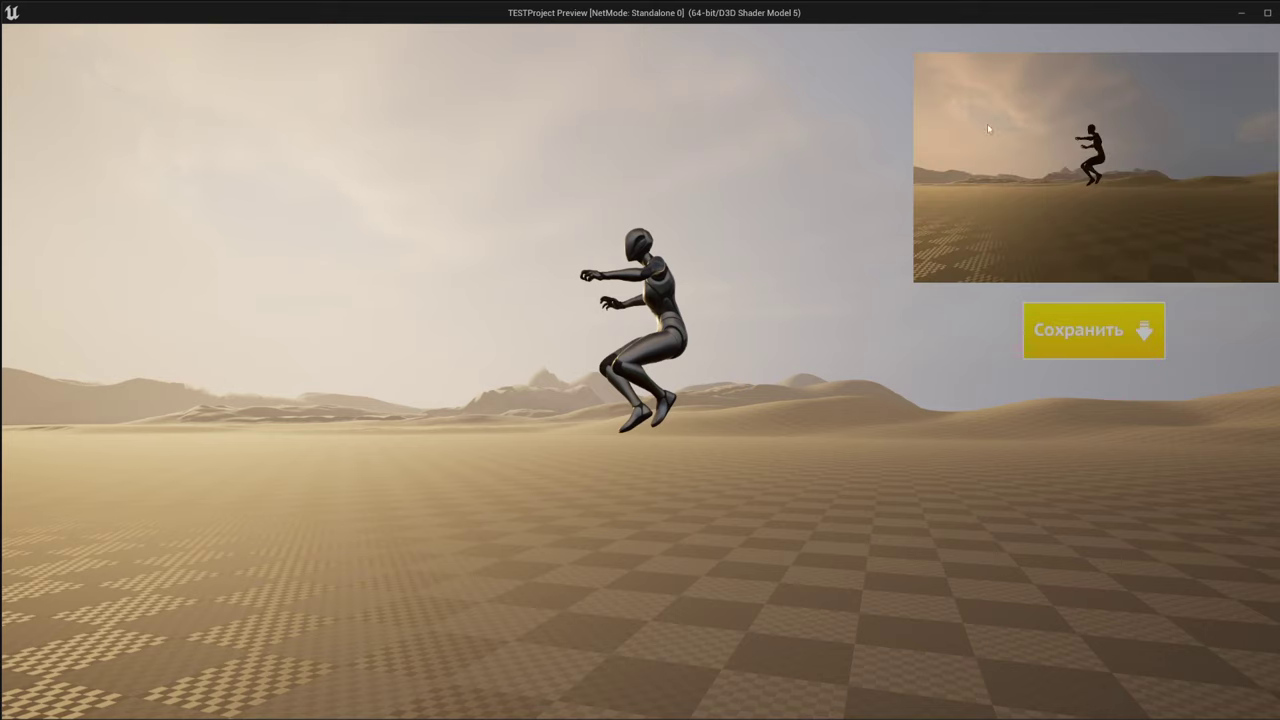
left_click(1054, 354)
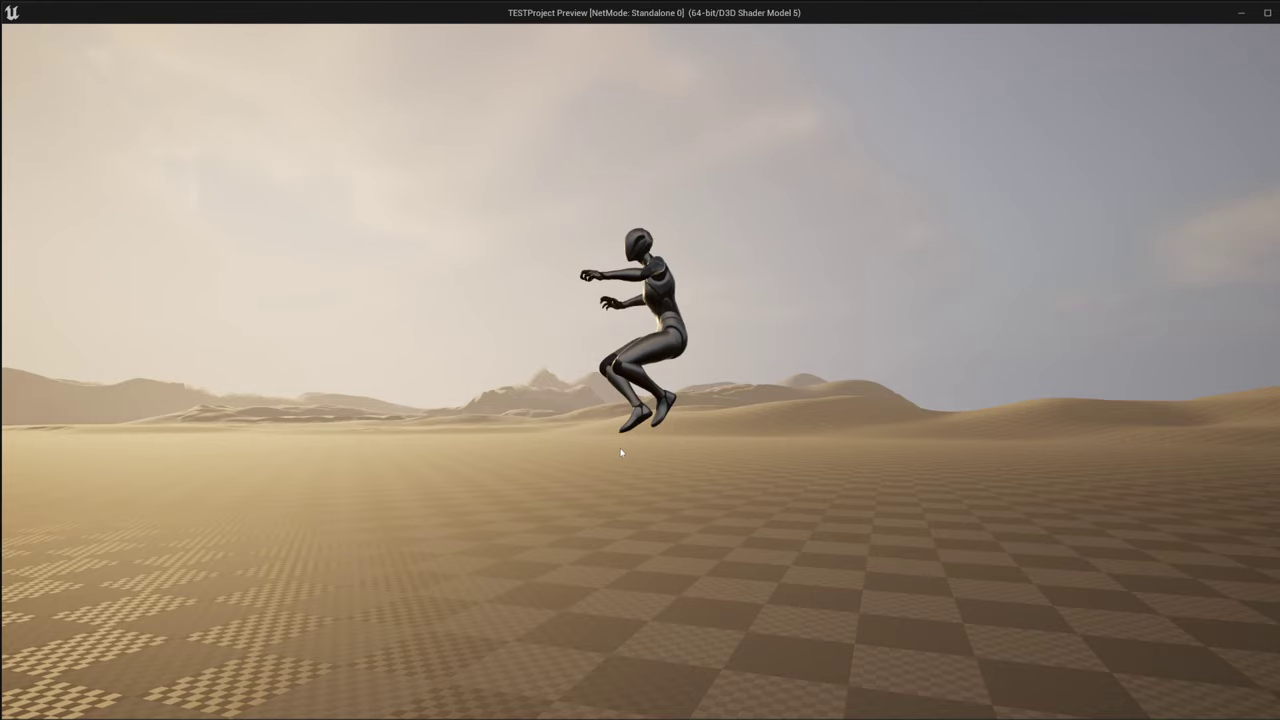
key("Escape")
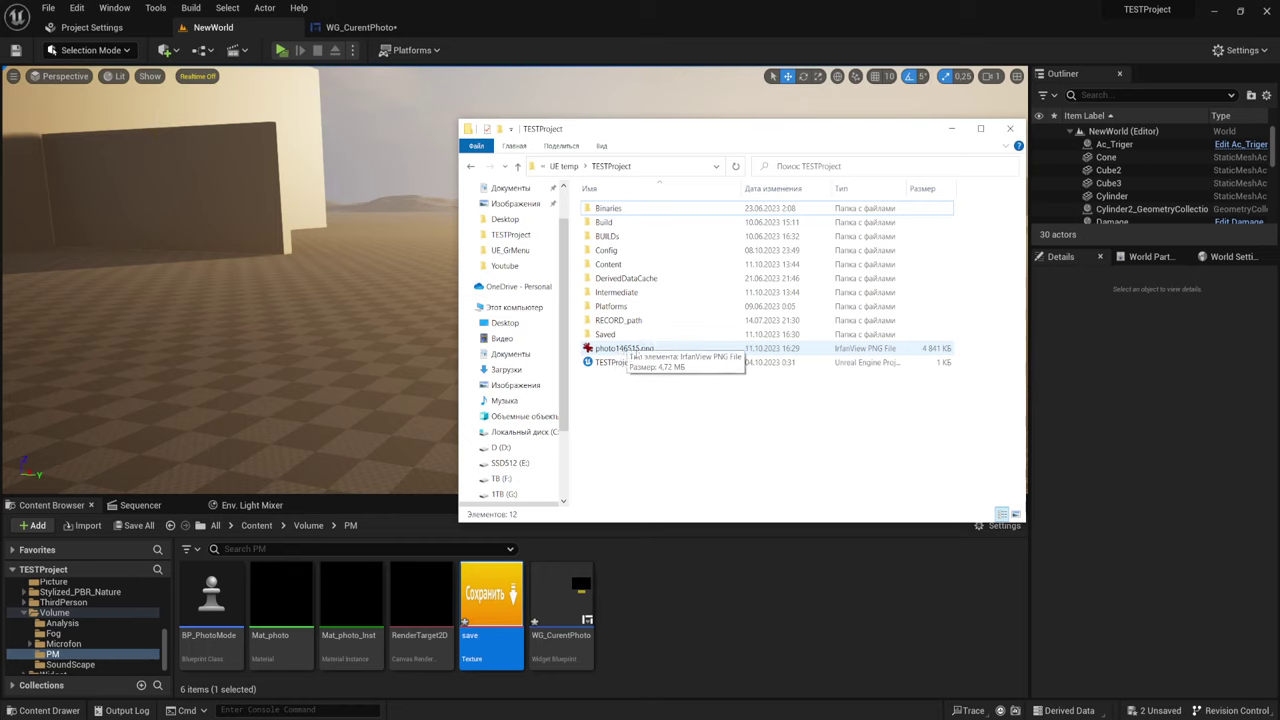
Bring the Unreal editor window back in front of File Explorer
left_click(597, 19)
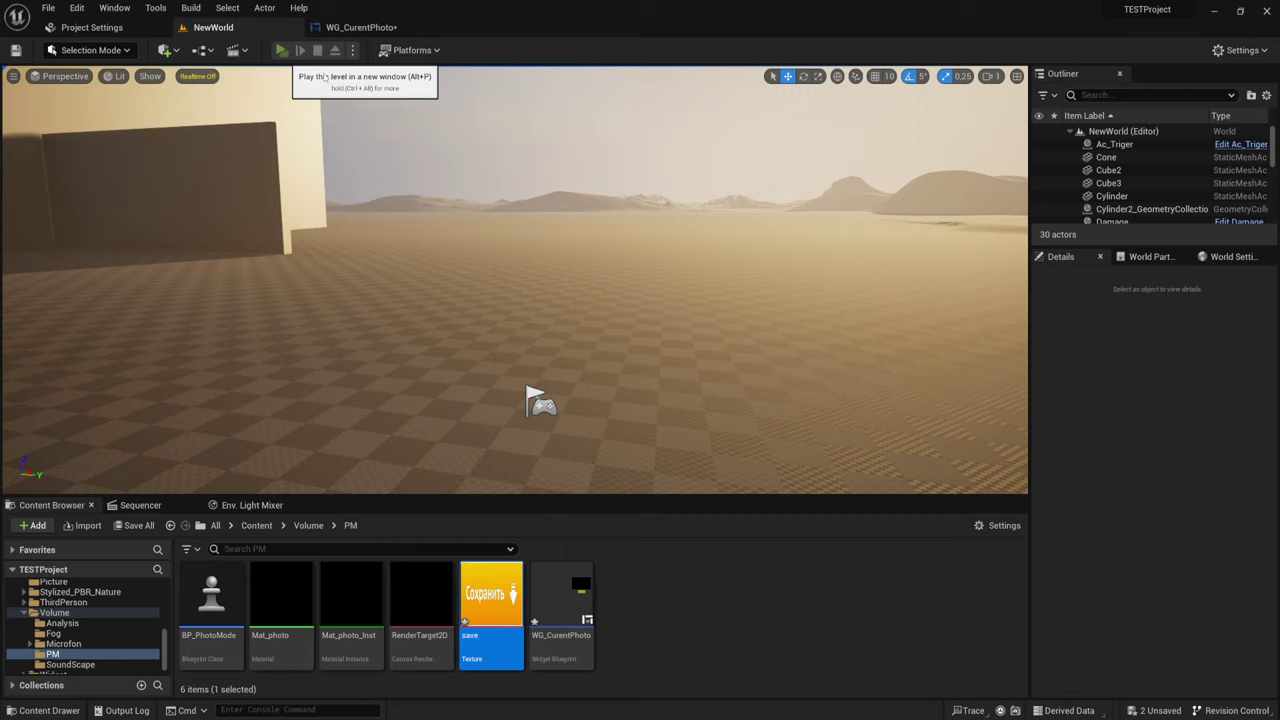
Play again, snap the standing character with P and save it as photo96078.png
left_click(281, 50)
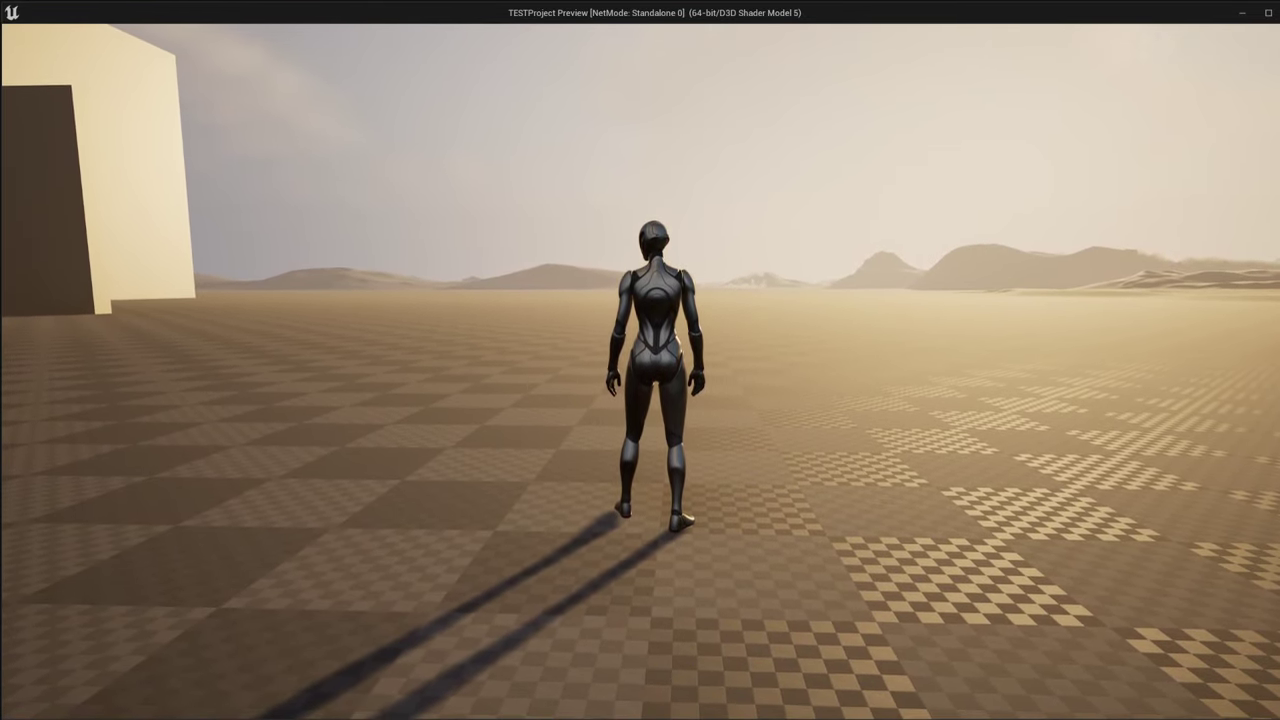
key("p")
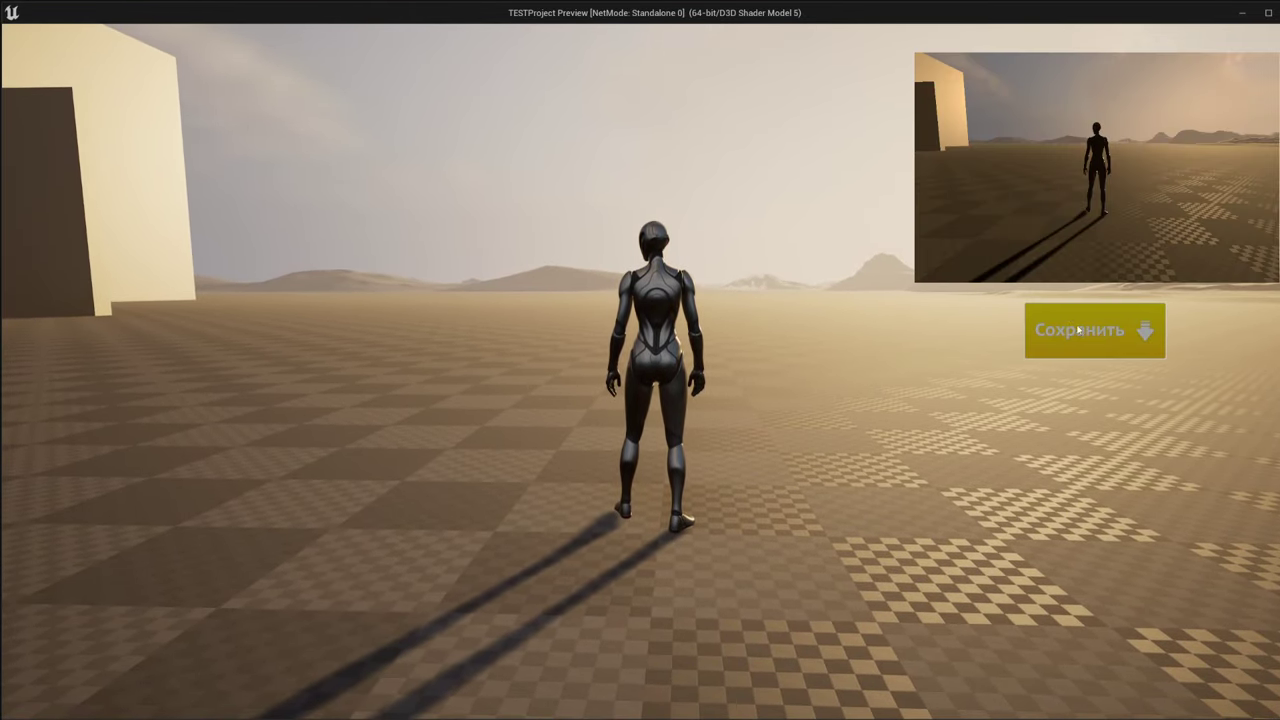
left_click(1070, 307)
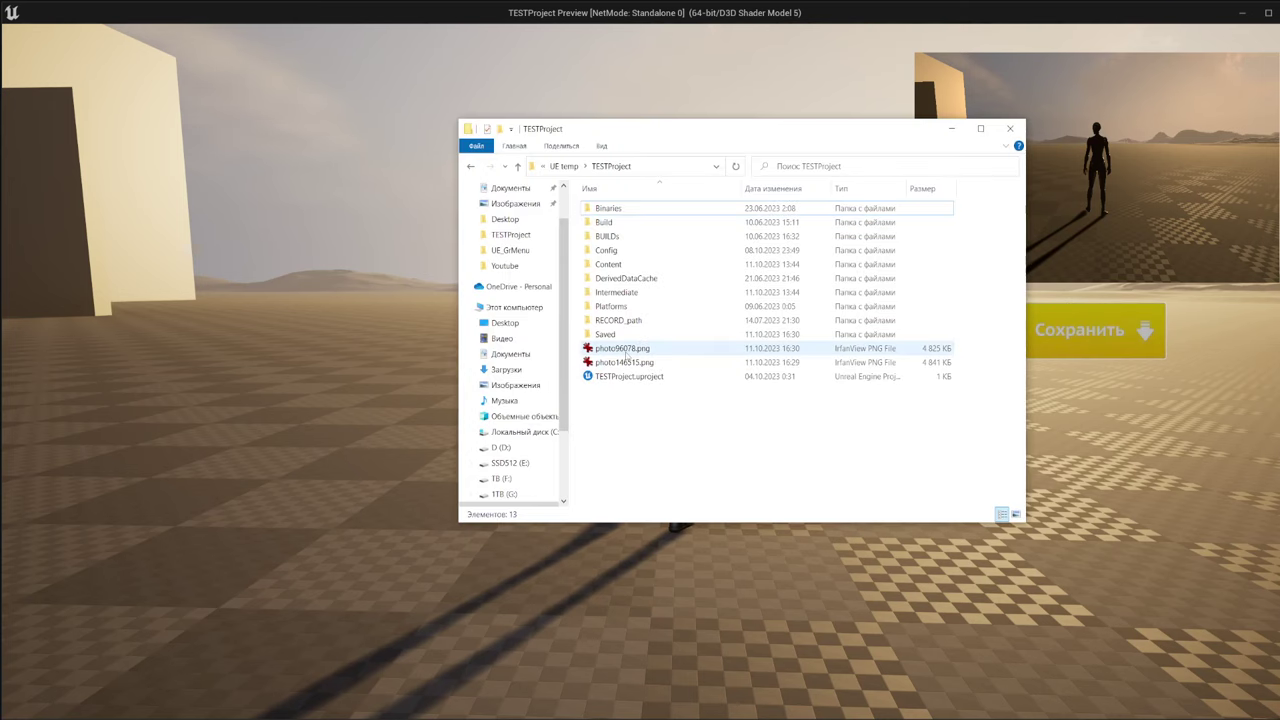
left_click(631, 352)
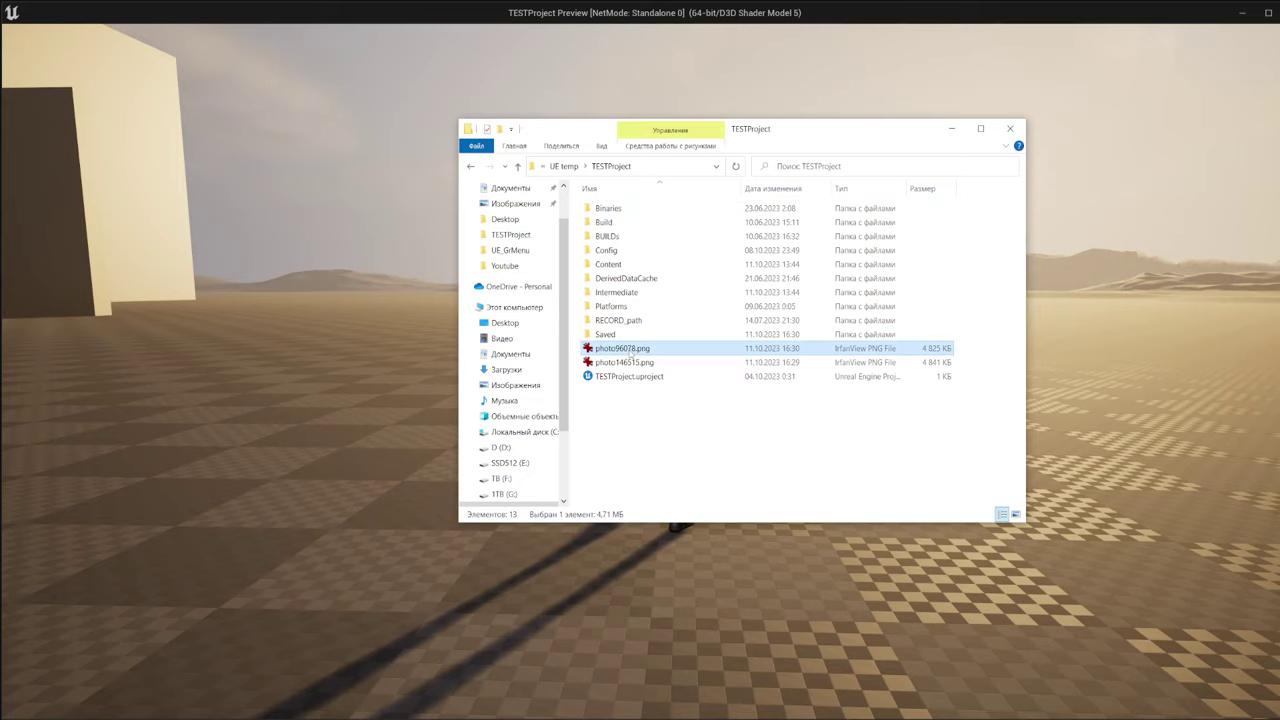
double_click(633, 348)
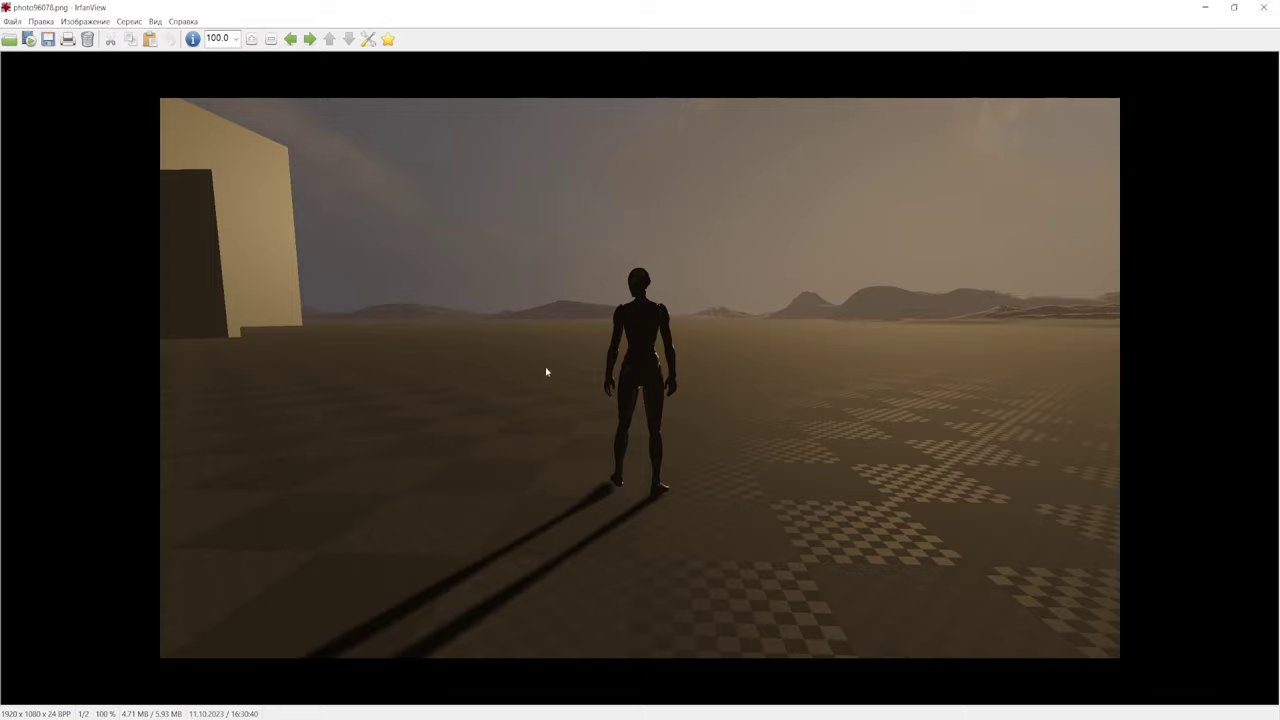
left_click(289, 40)
left_click(778, 338)
scroll(693, 330, "down", 1)
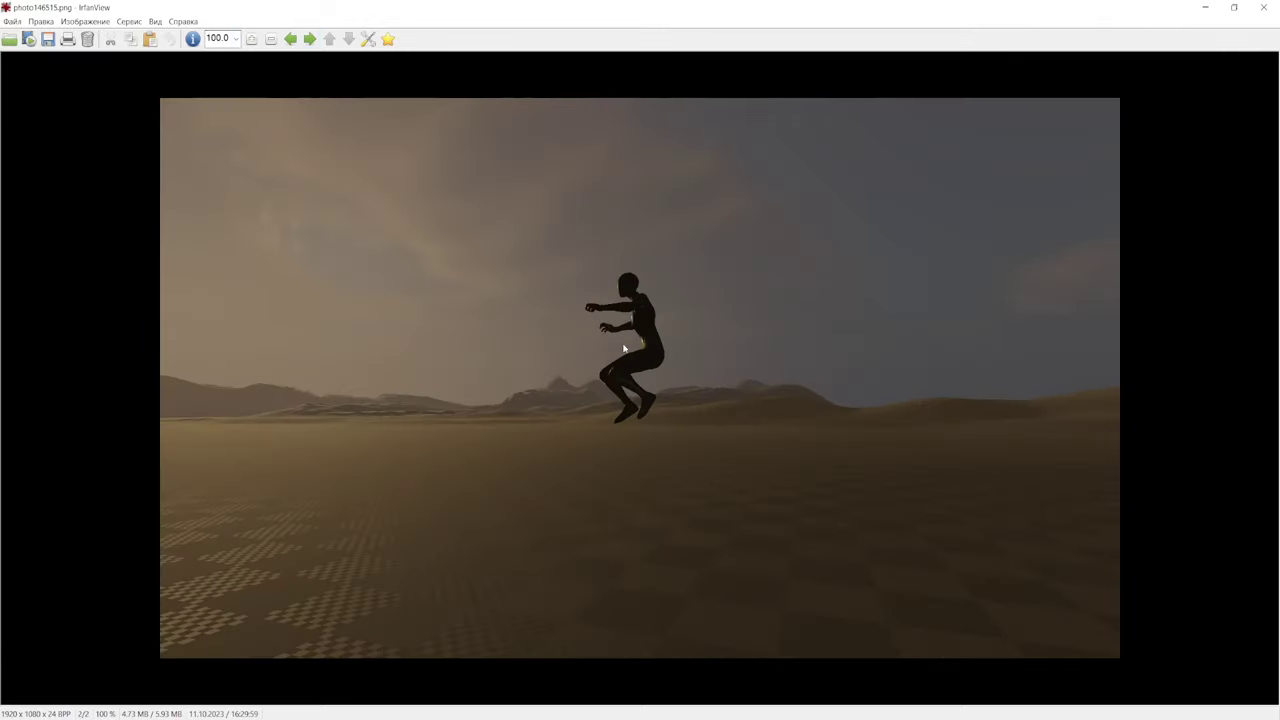
Close IrfanView, minimize Explorer and stop the standalone game preview
left_click(1263, 7)
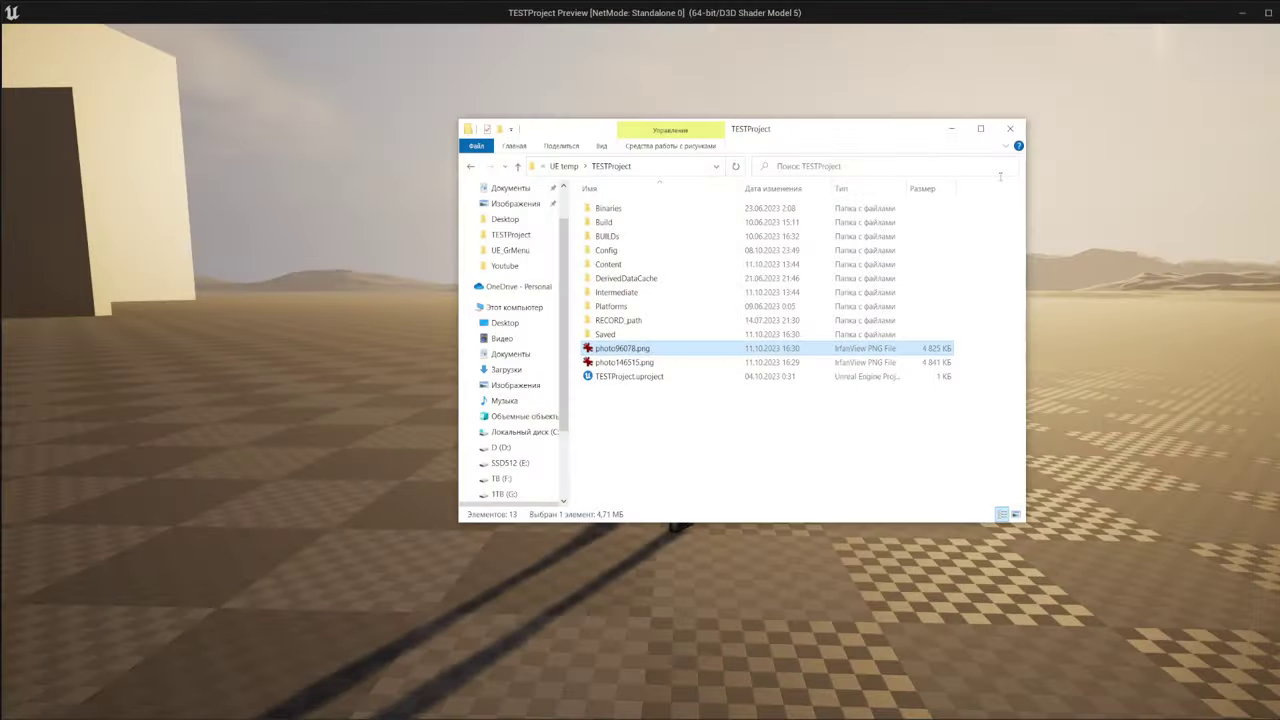
left_click(955, 128)
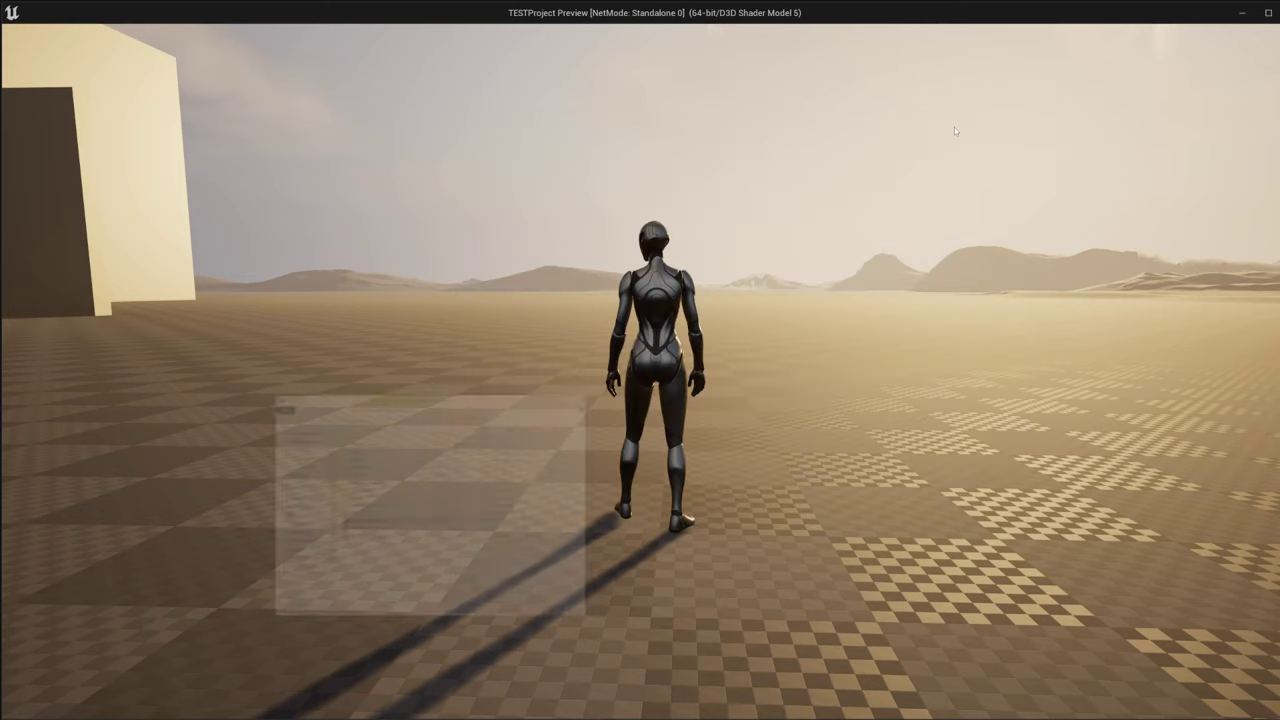
key("Escape")
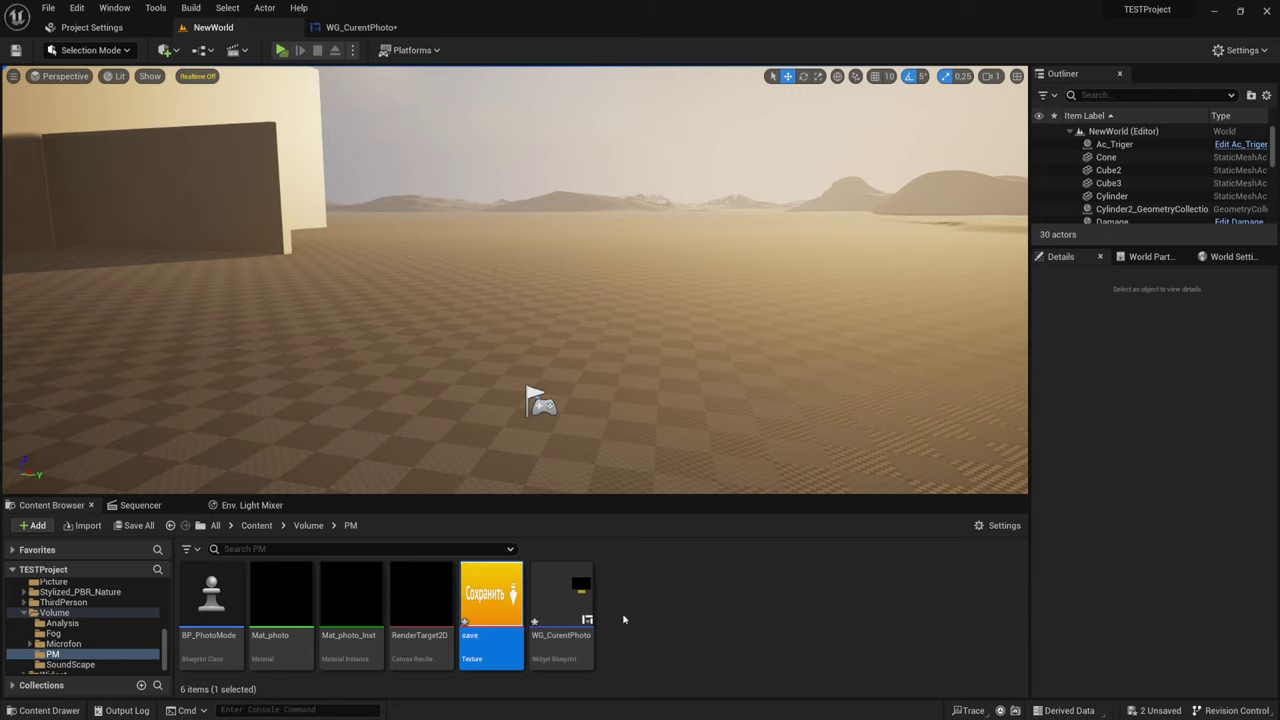
left_click_drag(573, 388, 643, 315)
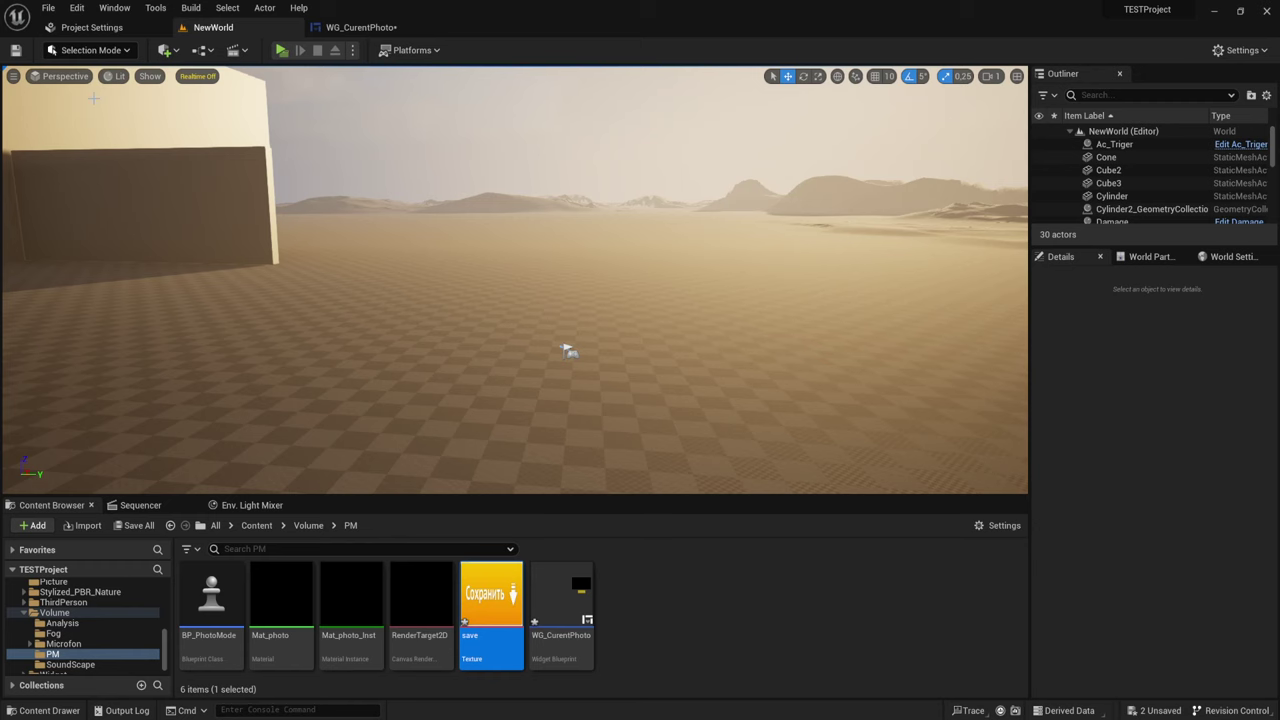
Glance at the WG_CurentPhoto event graph, then return to the NewWorld level
left_click(363, 32)
right_click_drag(720, 364, 619, 401)
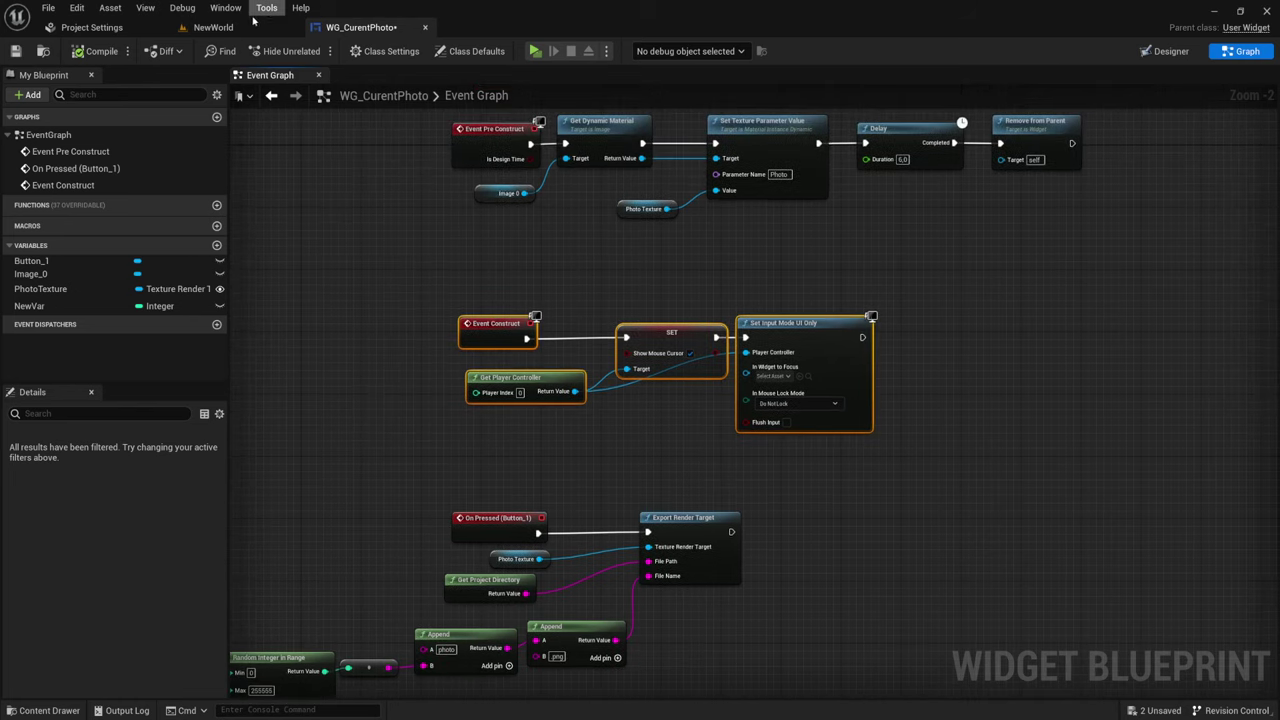
left_click(240, 30)
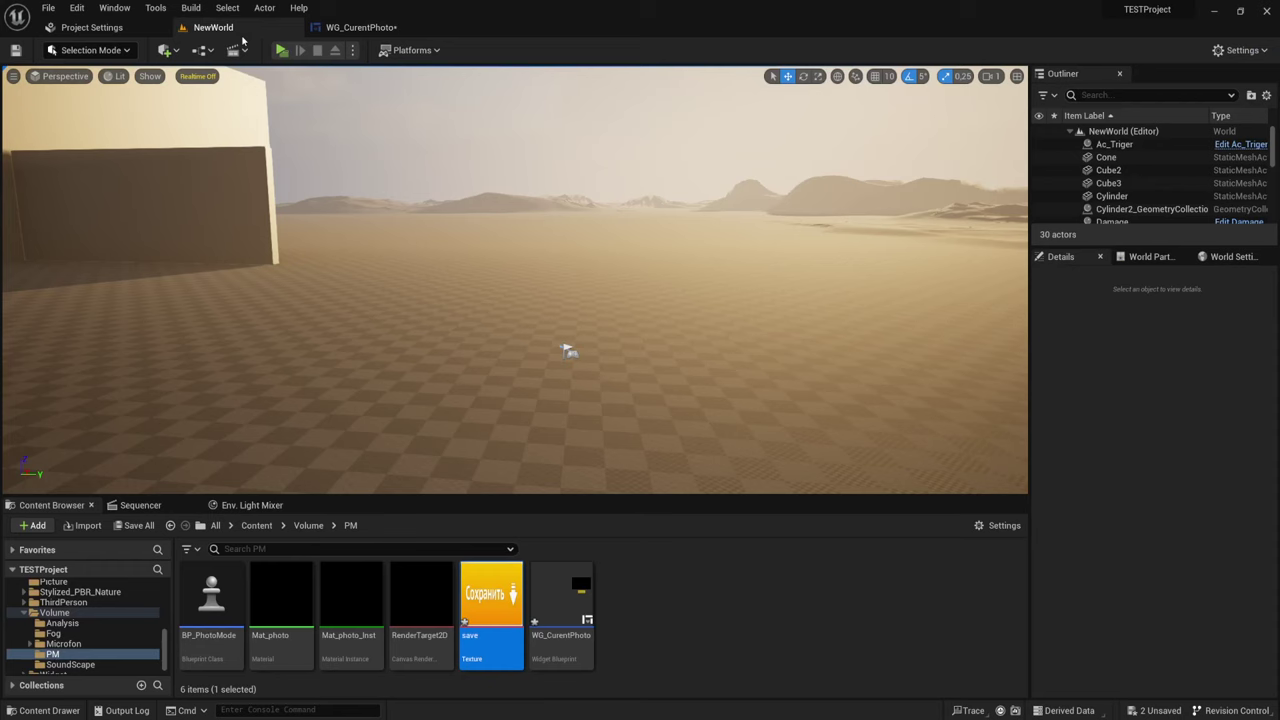
Place a Post Process Volume from the Quick Add menu's Volumes list
left_click(167, 50)
mouse_move(194, 234)
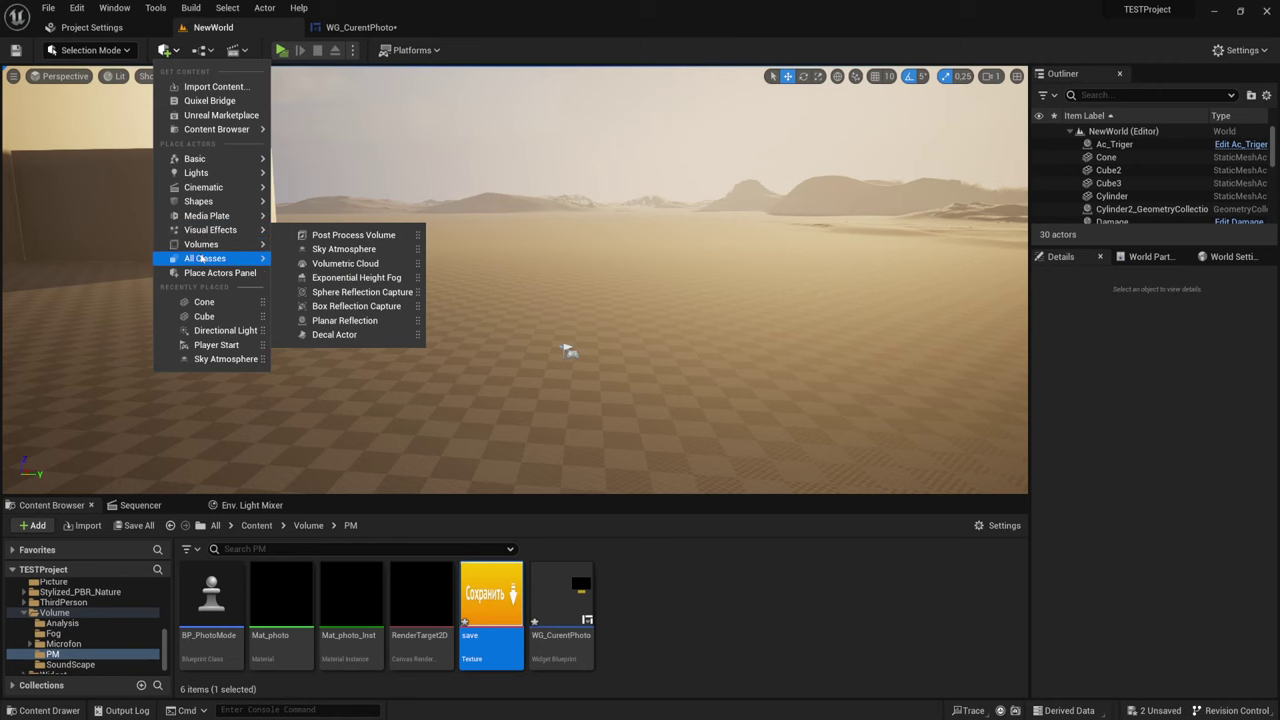
mouse_move(210, 258)
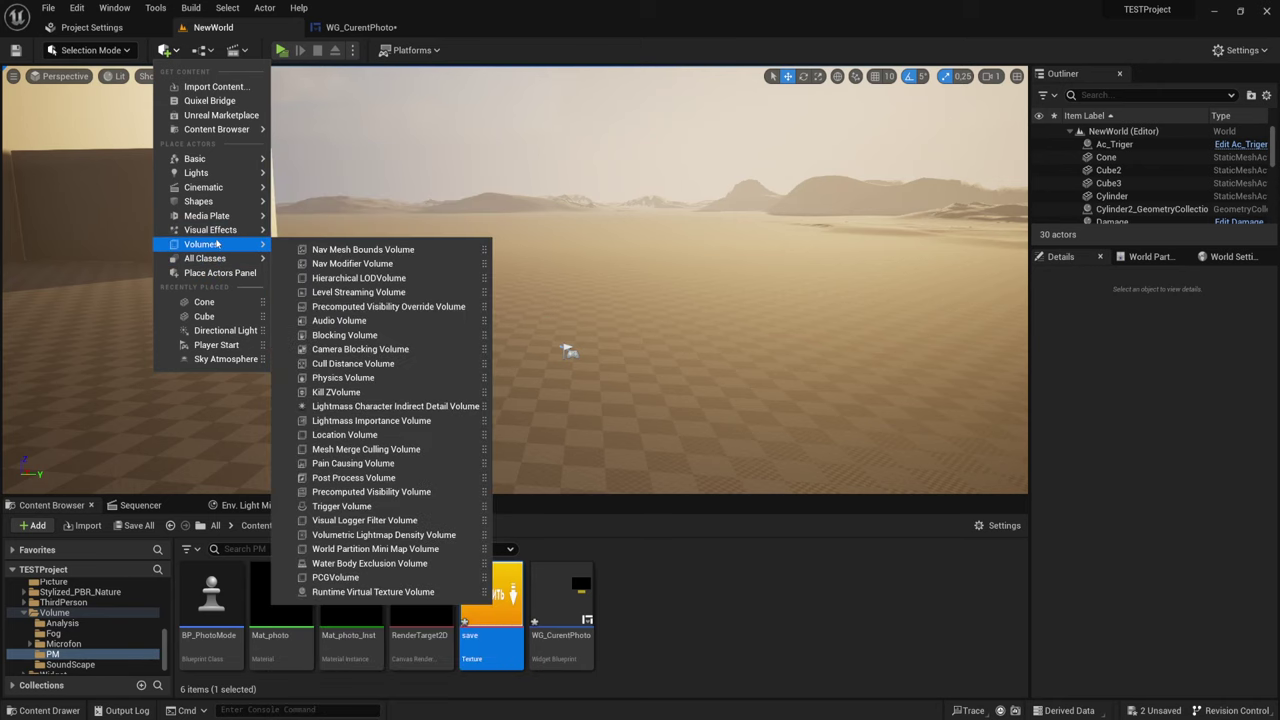
left_click(363, 477)
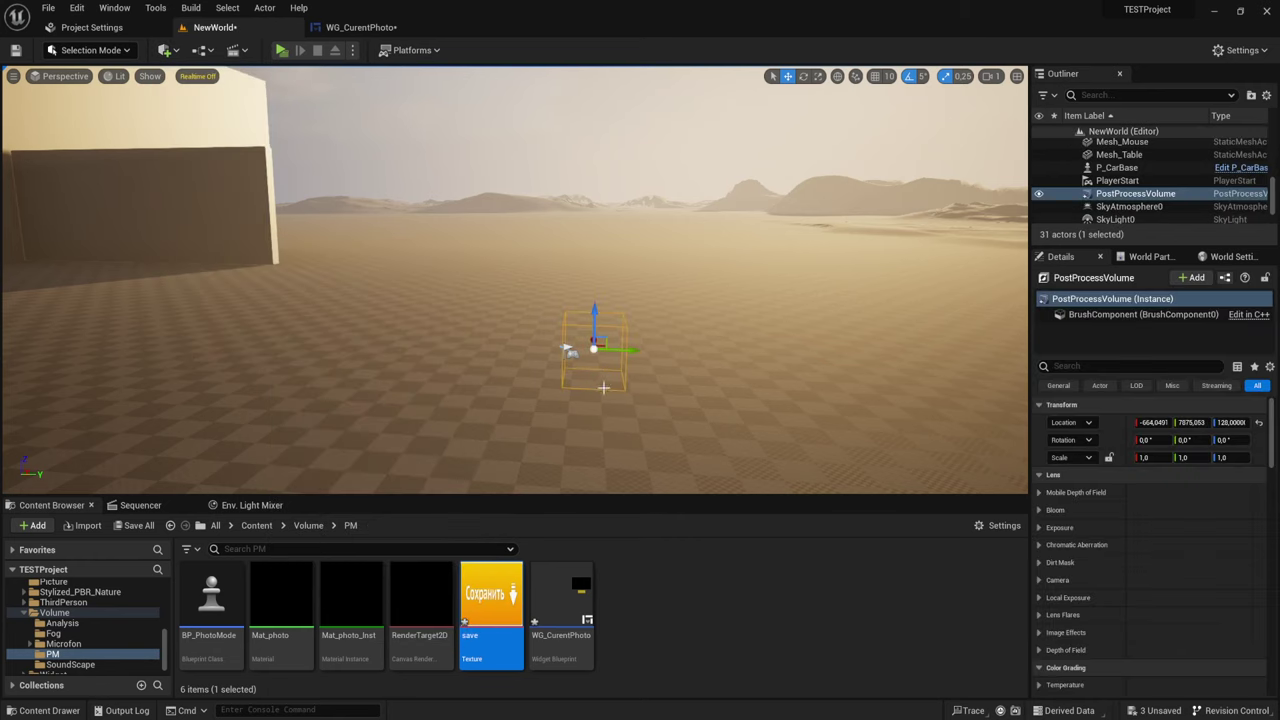
Scale the PostProcessVolume up to 13.75
right_click_drag(603, 387, 604, 362)
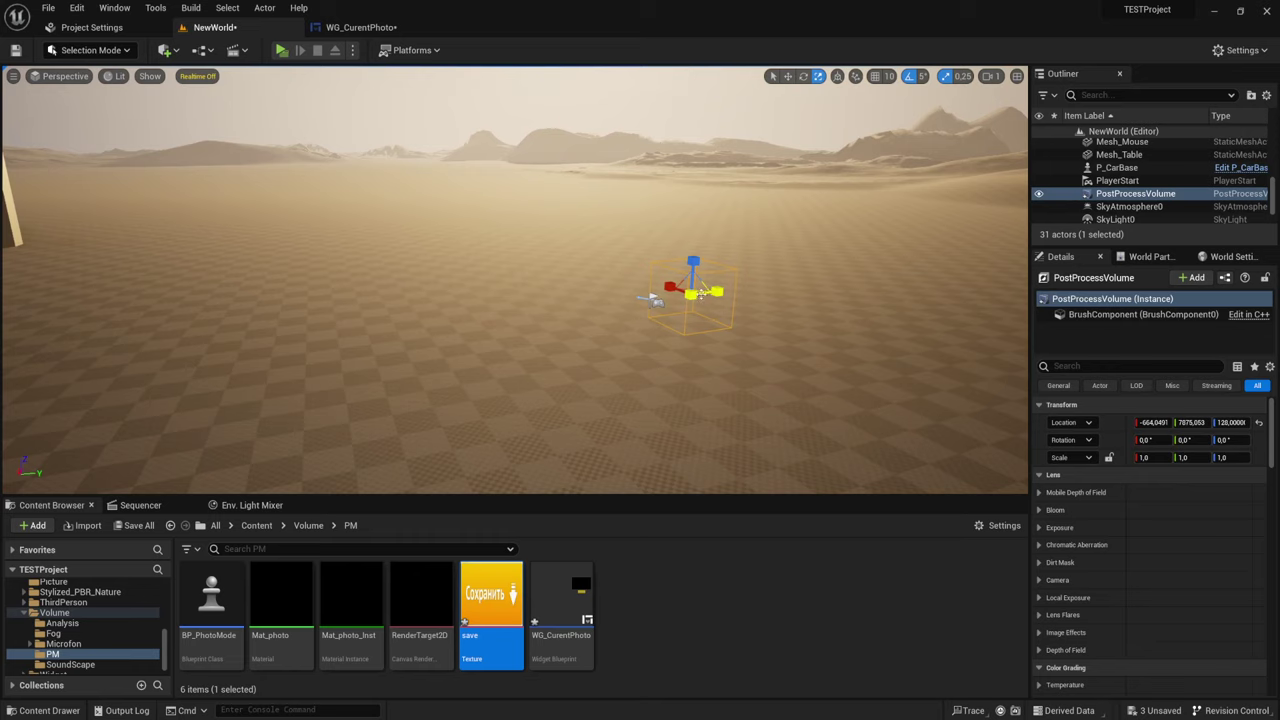
left_click_drag(703, 291, 719, 324)
right_click_drag(722, 330, 725, 340)
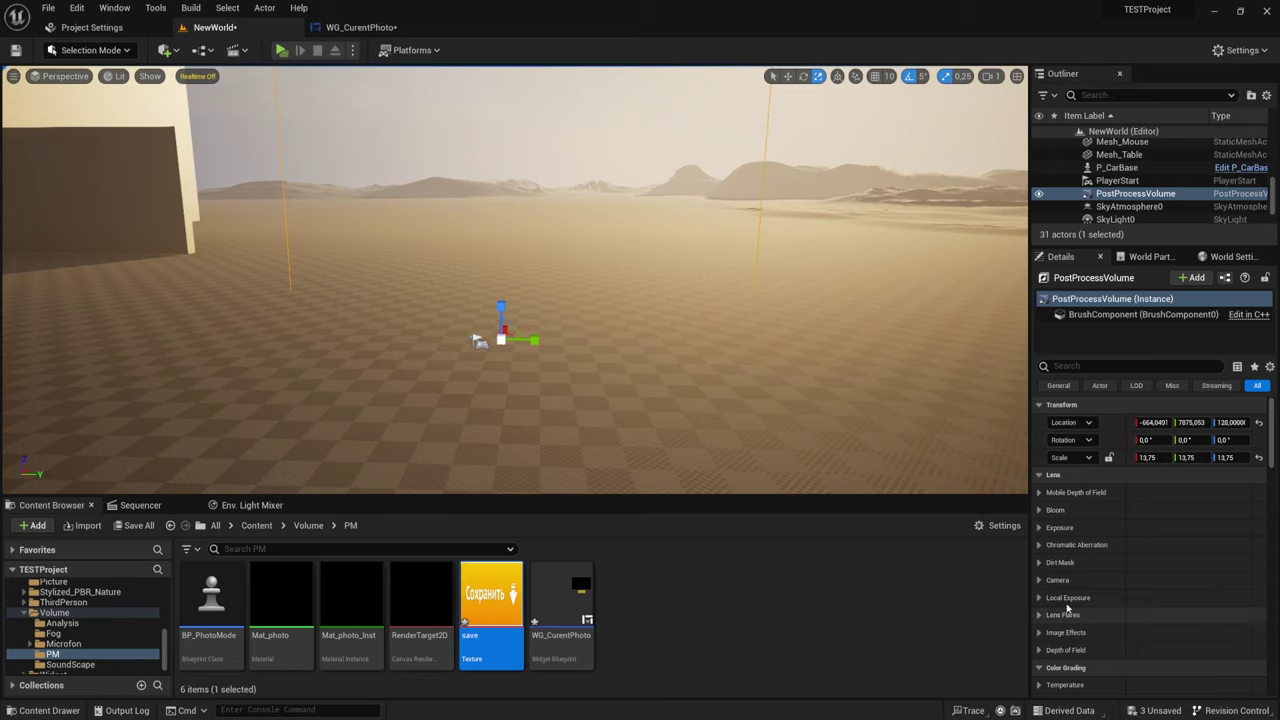
Expand Color Grading Global and Shadows in Details, inspect the Gamma wheel, then collapse them
scroll(1060, 580, "down", 3)
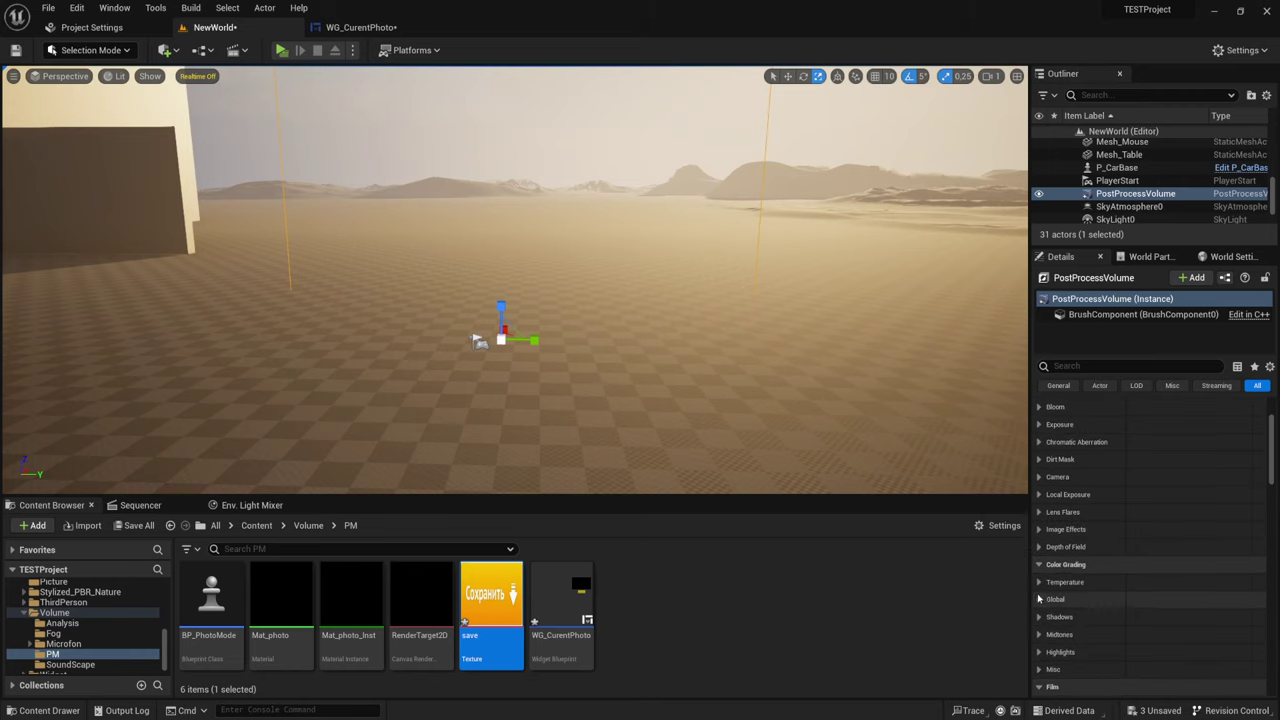
left_click(1056, 599)
scroll(1136, 530, "down", 3)
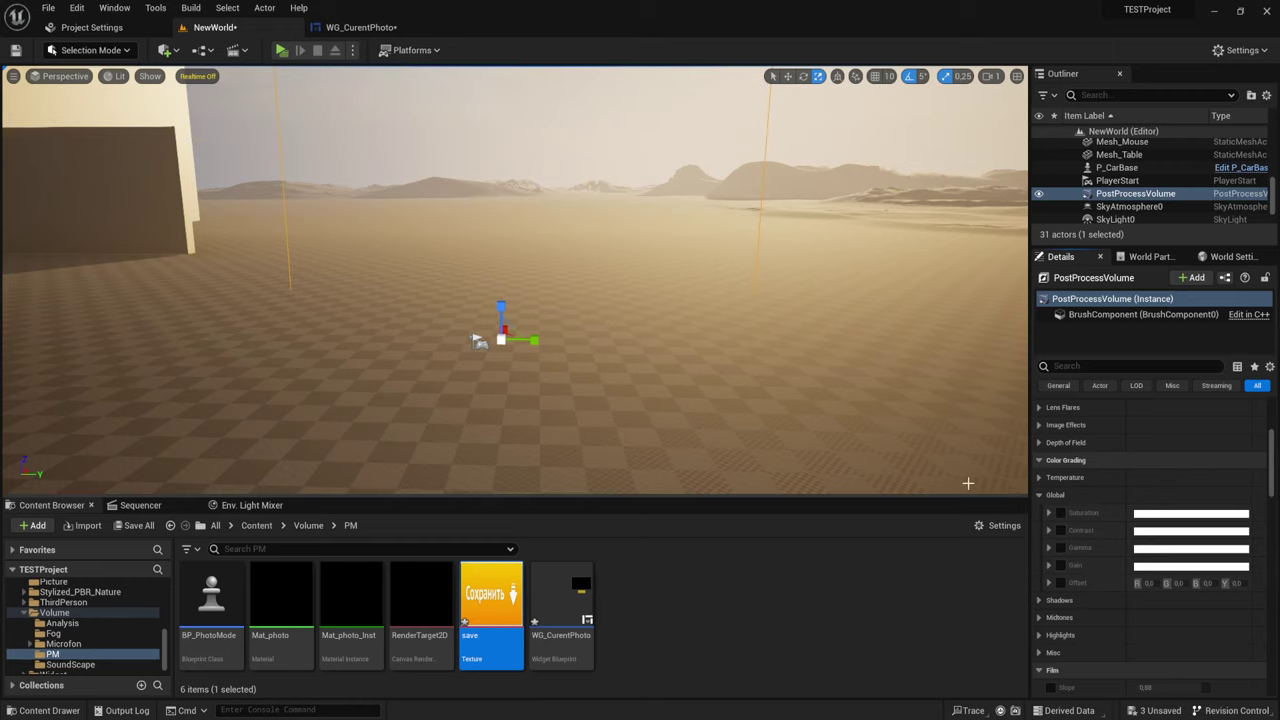
mouse_move(600, 300)
right_mouse_down()
mouse_move(540, 260)
mouse_move(860, 400)
right_mouse_up()
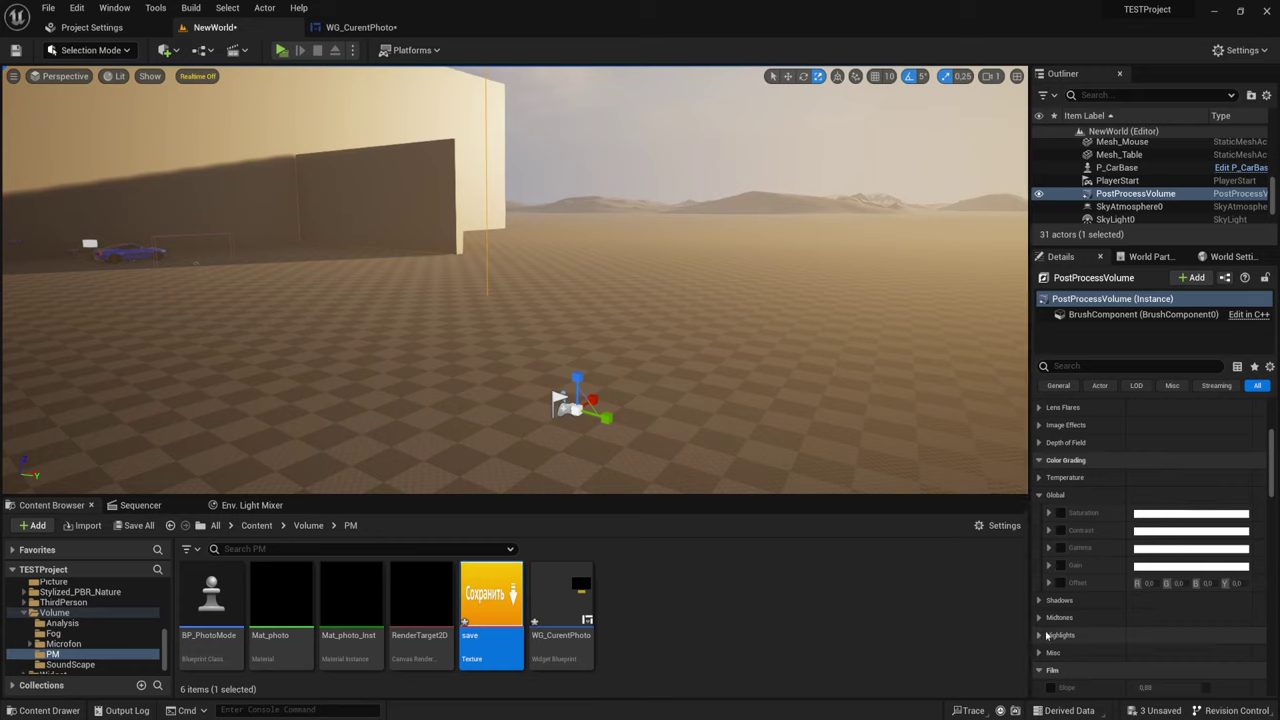
left_click(1039, 600)
scroll(1141, 573, "down", 1)
scroll(1141, 573, "down", 3)
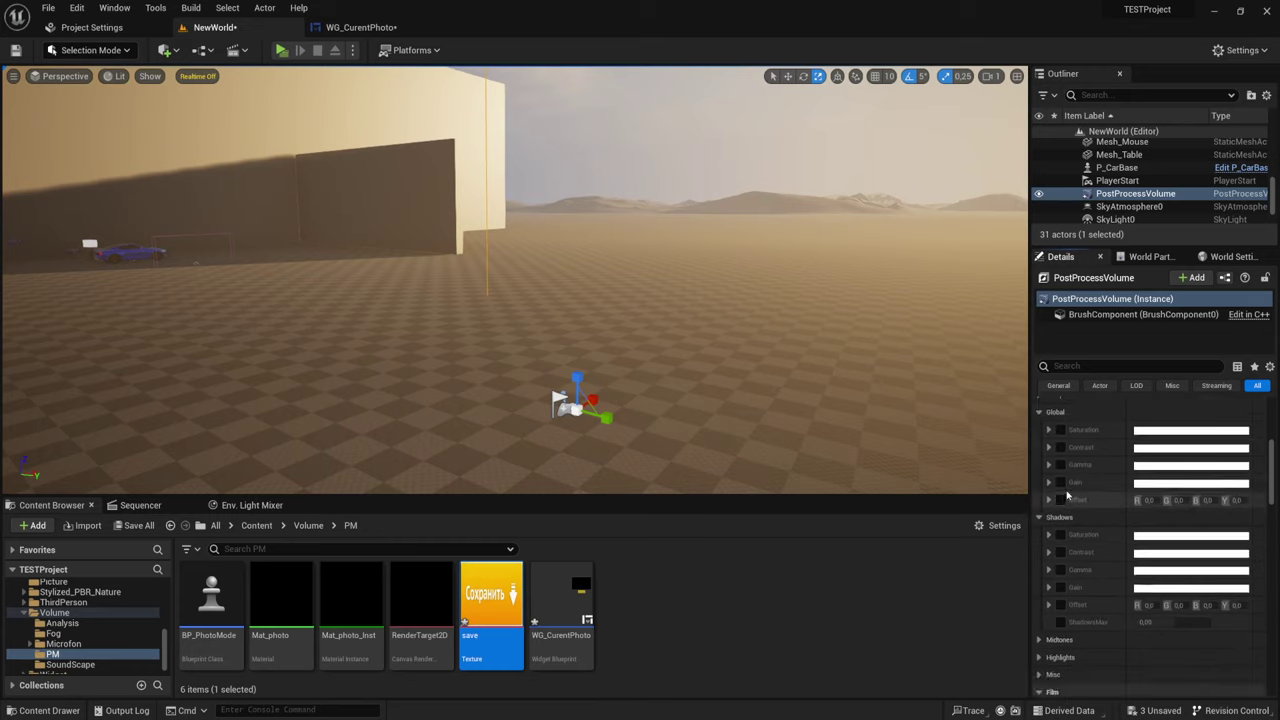
left_click(1048, 464)
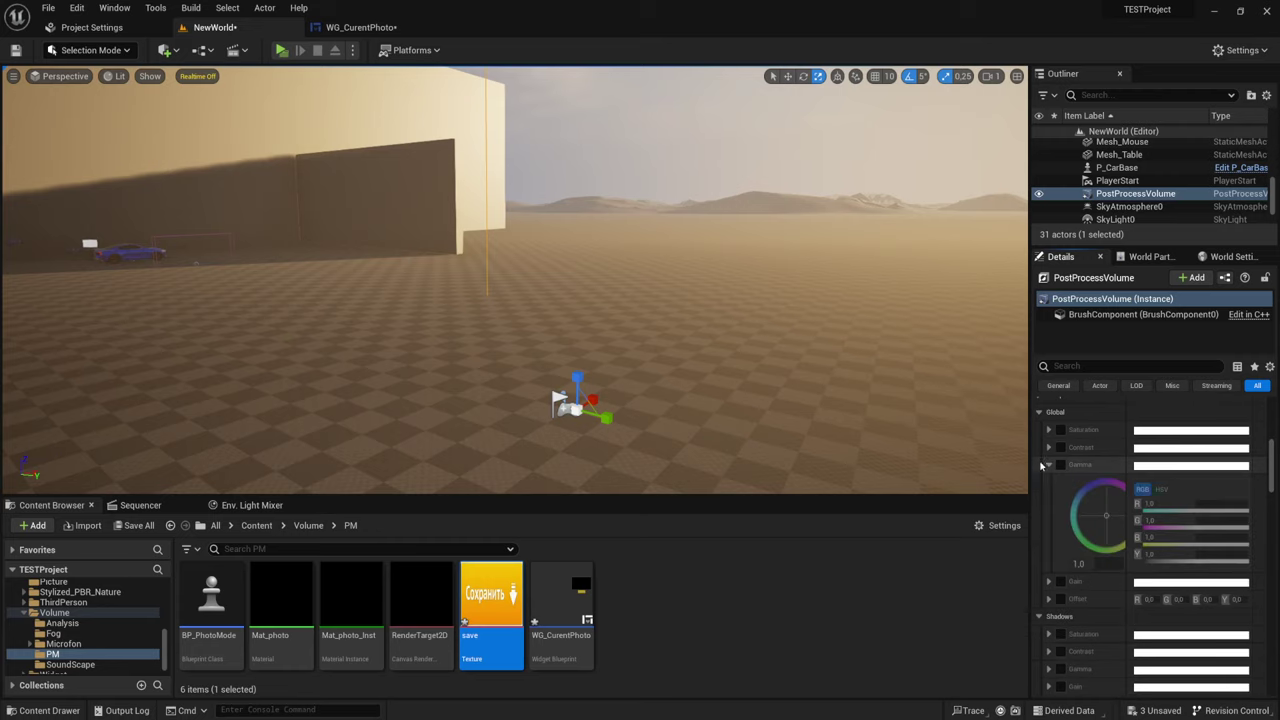
left_click(1048, 462)
left_click(1038, 411)
Select the PostProcessVolume in the Outliner and delete it
right_click_drag(600, 250, 680, 310)
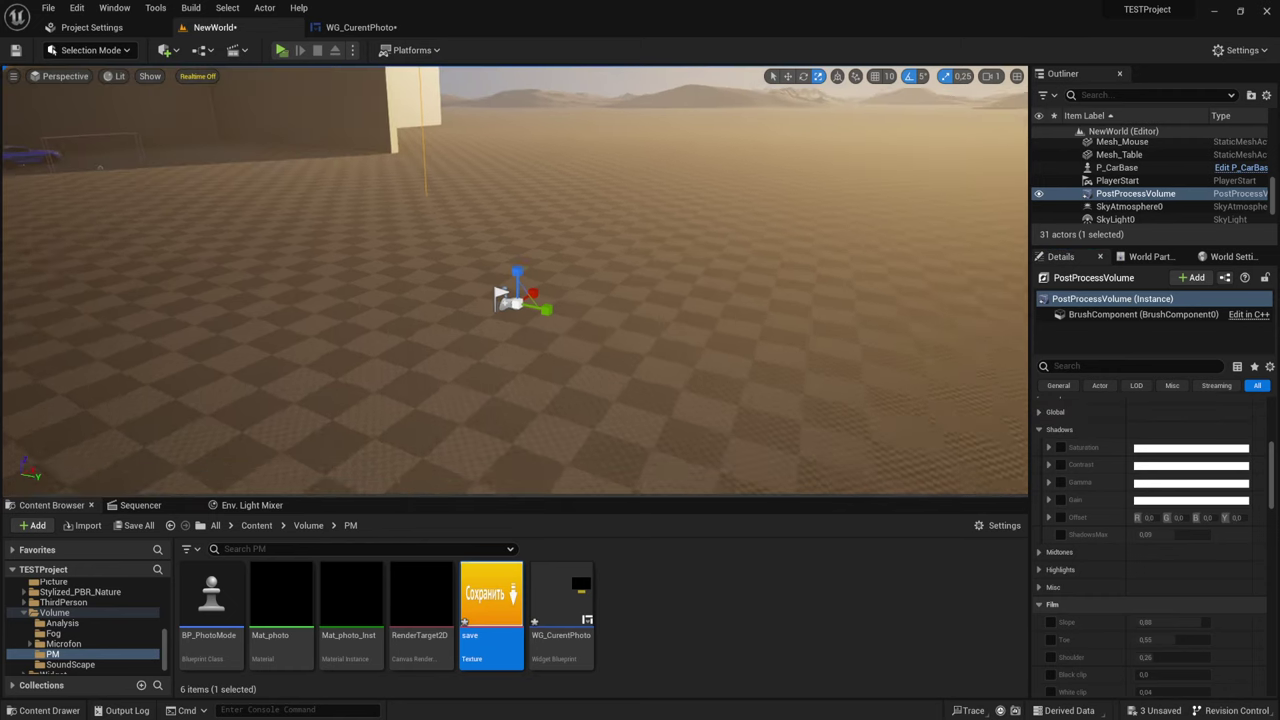
right_click_drag(600, 250, 640, 260)
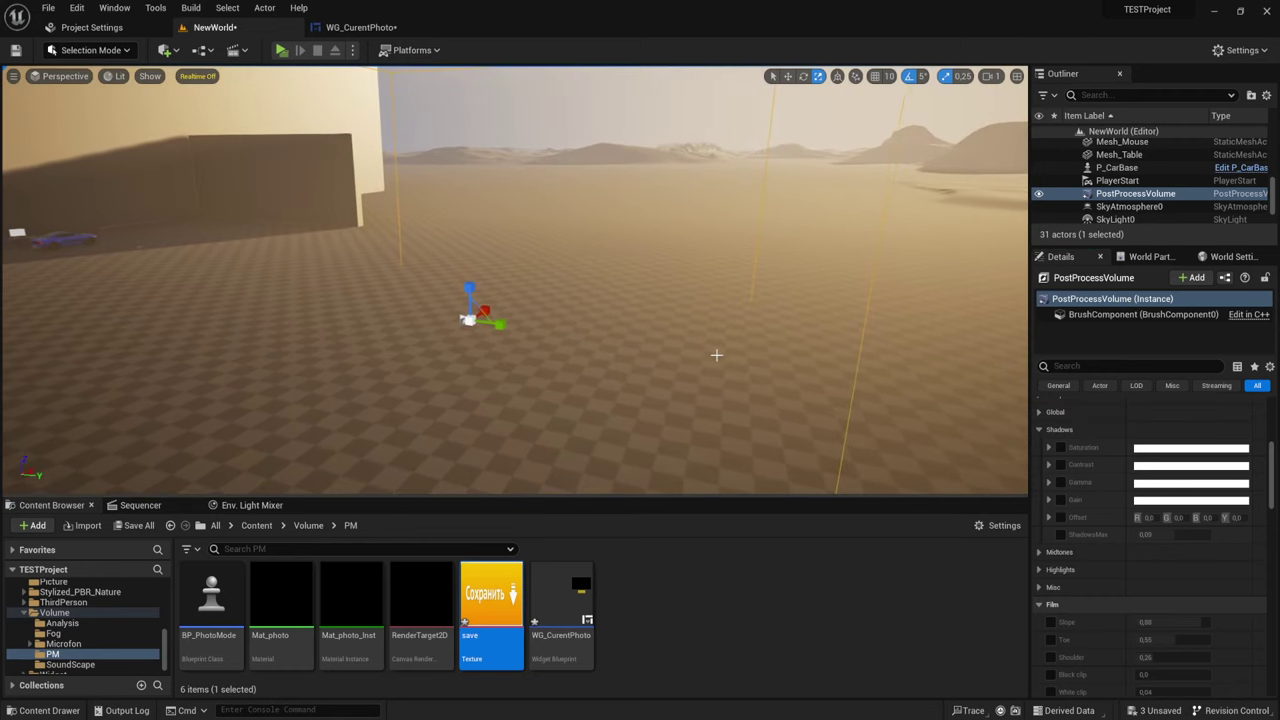
left_click(1122, 194)
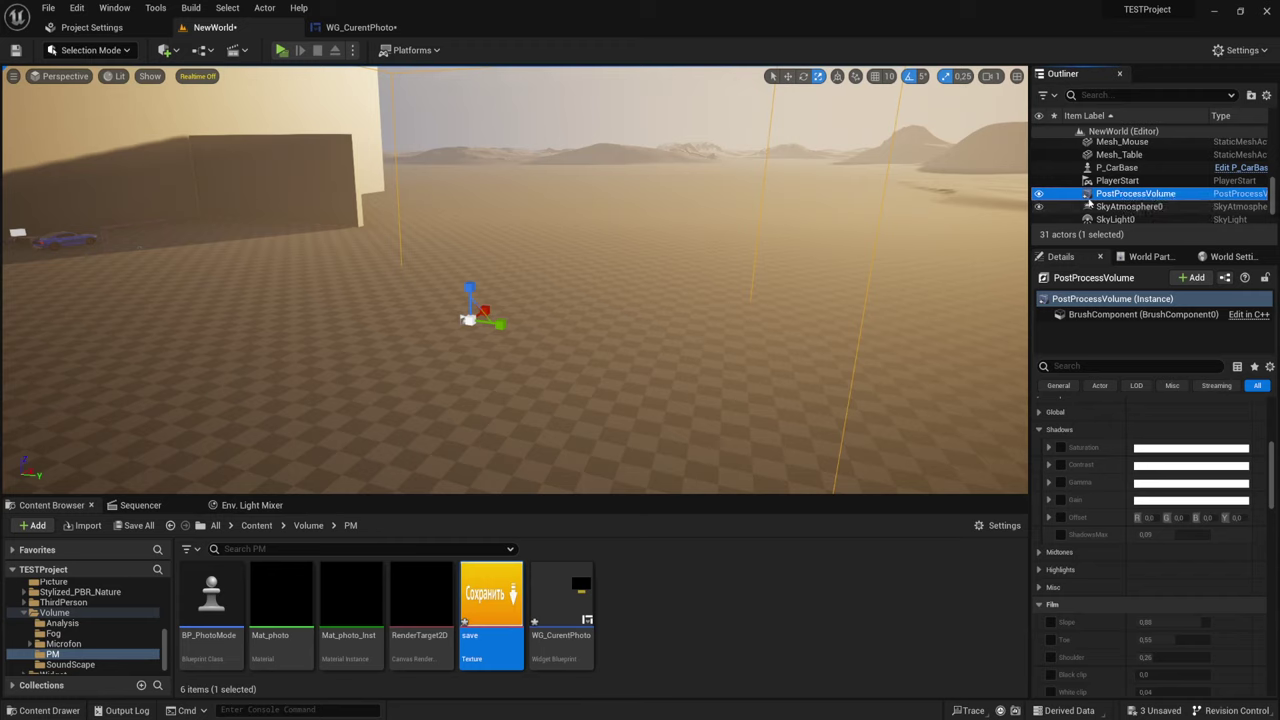
key("Delete")
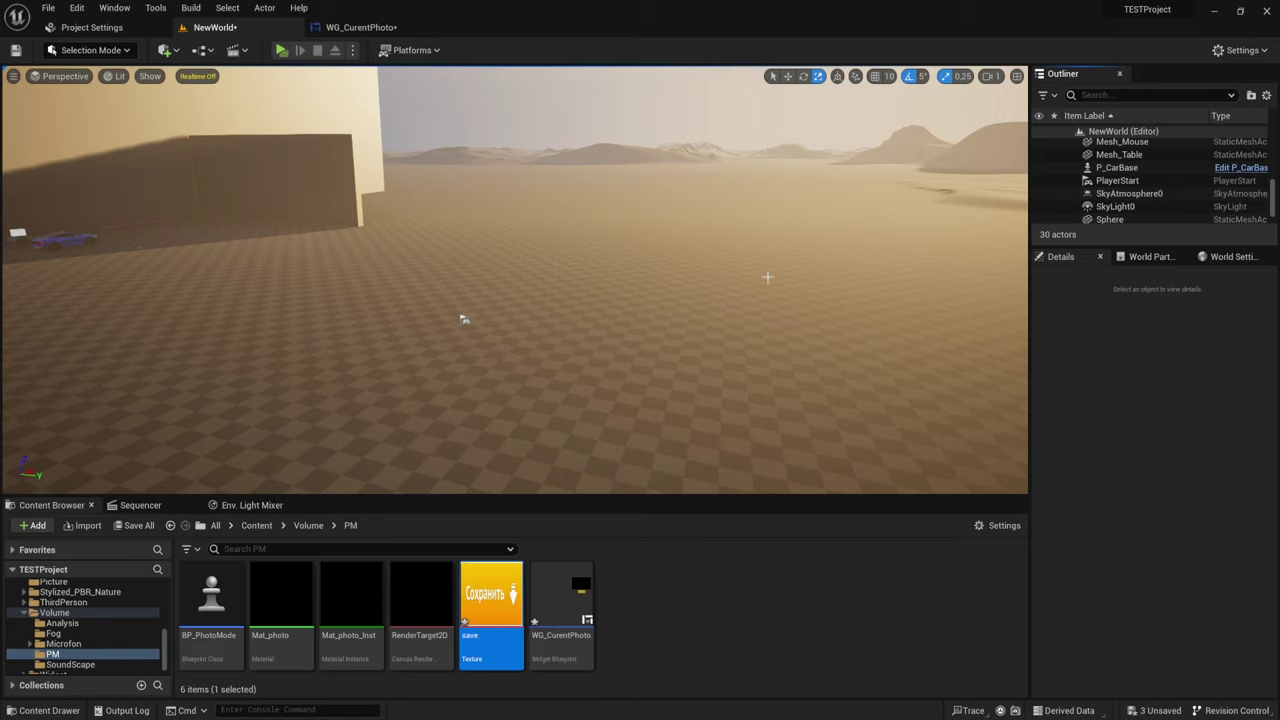
left_click_drag(631, 292, 622, 362)
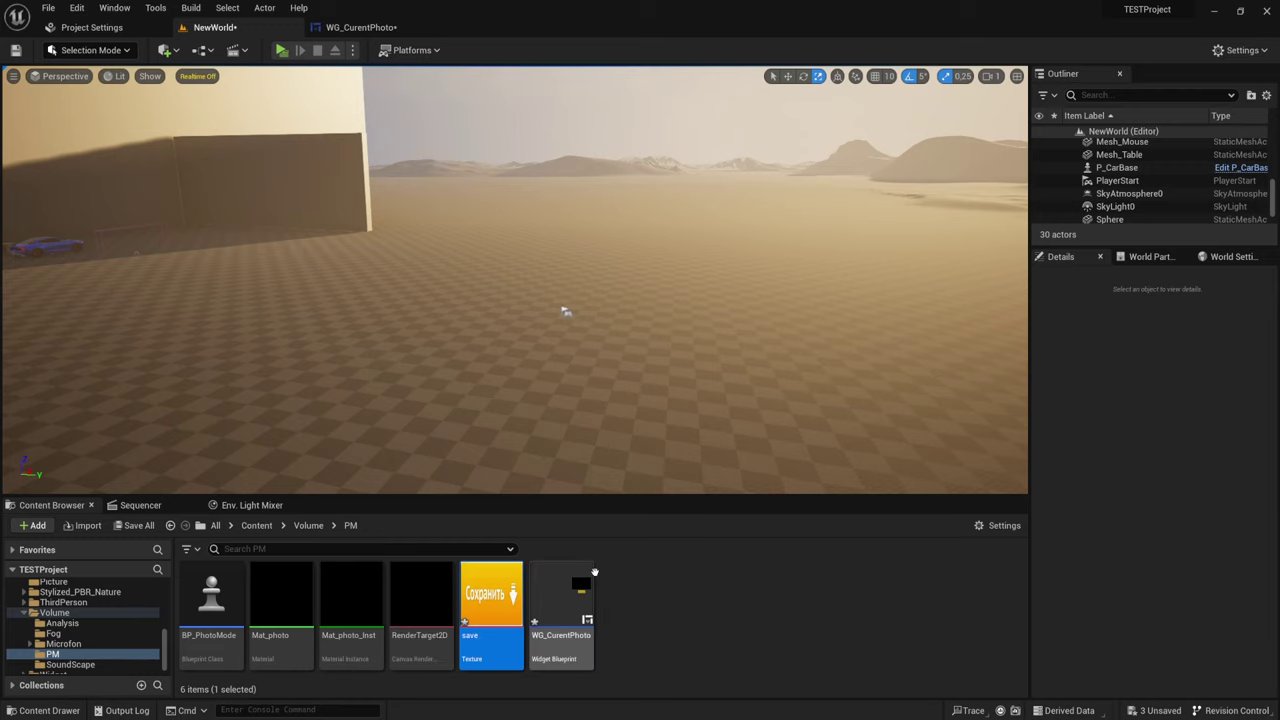
Open BP_PhotoMode and move the TakePhoto and render target nodes further left
left_click(224, 591)
double_click(224, 591)
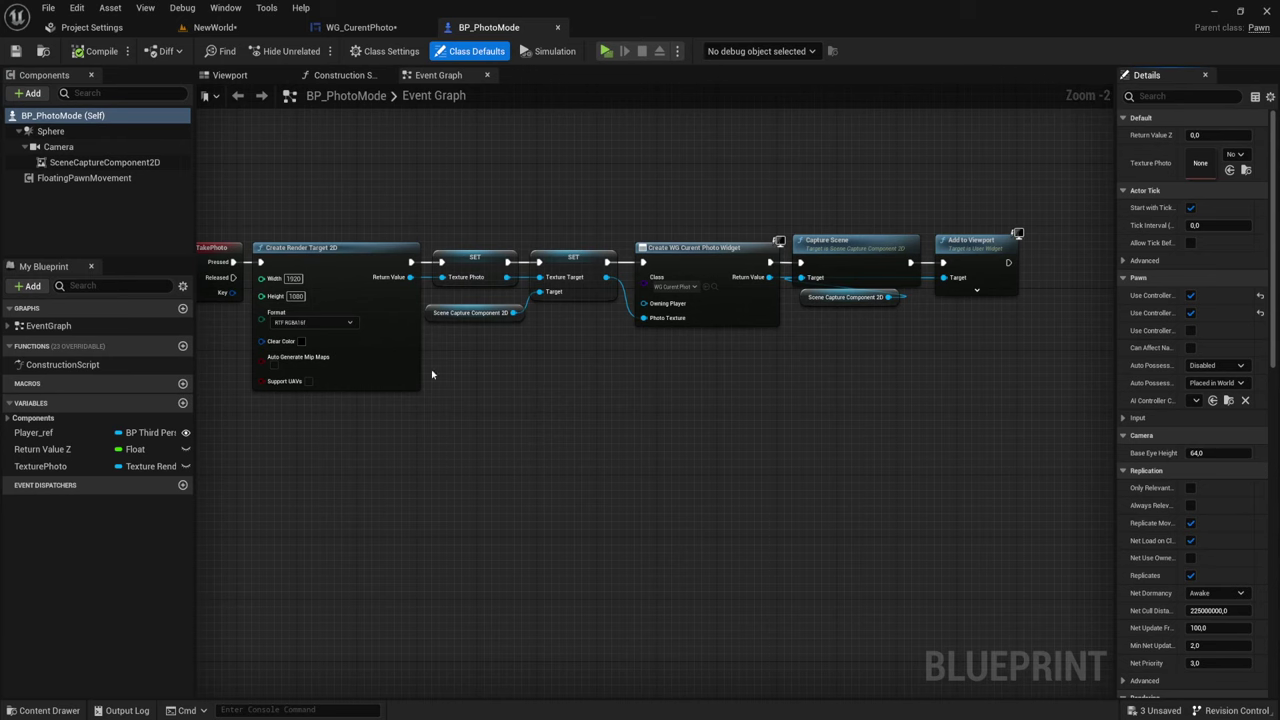
scroll(431, 374, "up", 2)
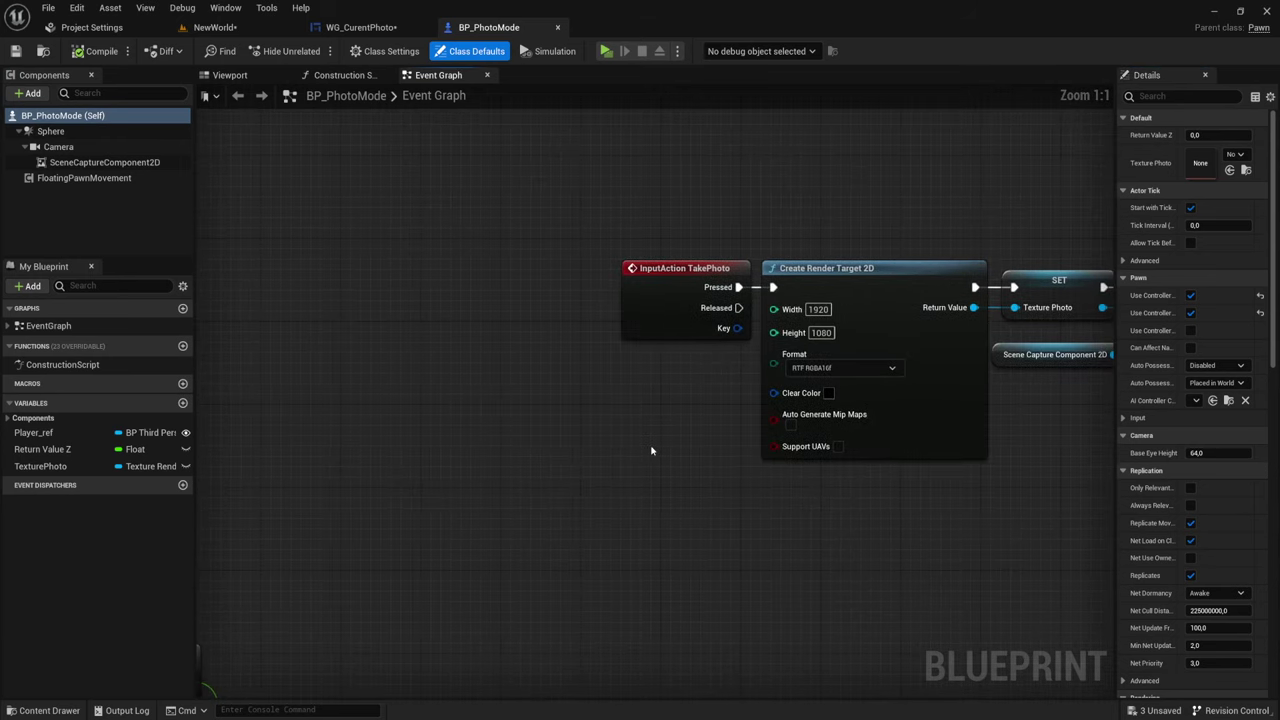
left_click_drag(651, 450, 775, 255)
left_click_drag(862, 273, 570, 263)
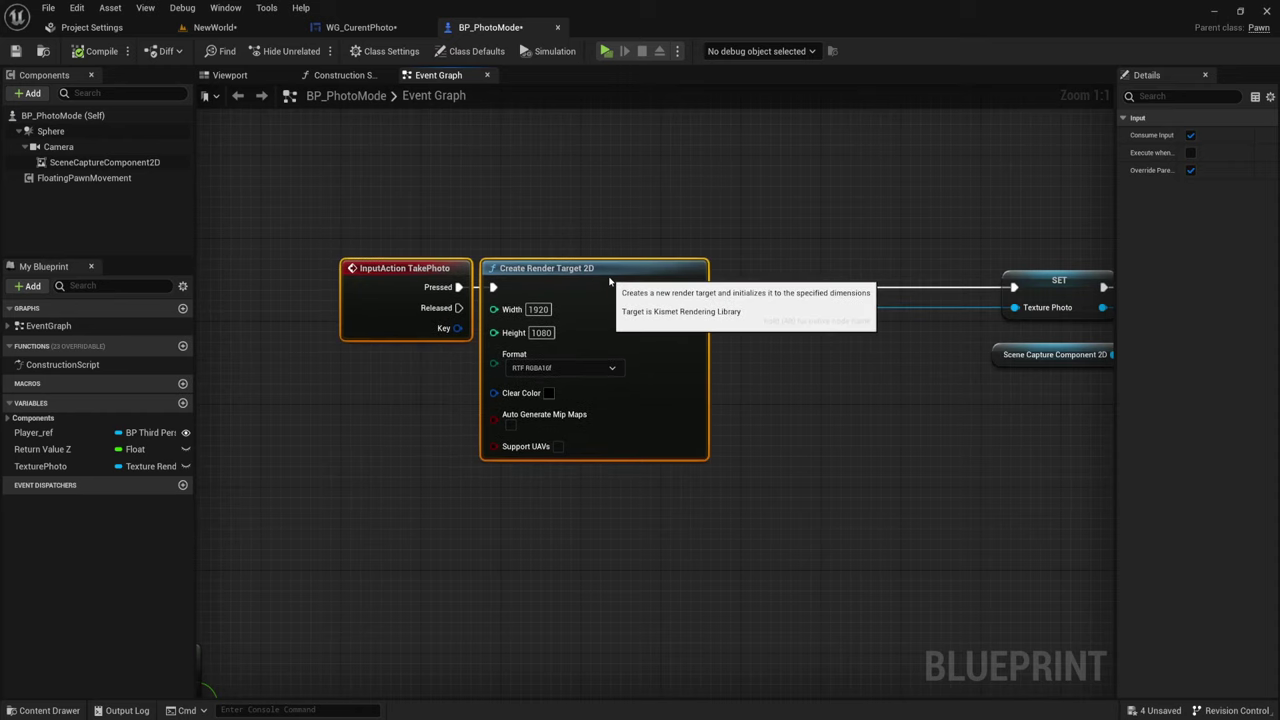
Change the Create Render Target 2D format from RTF RGBA16f to RTF RGBA8
right_click_drag(773, 402, 793, 366)
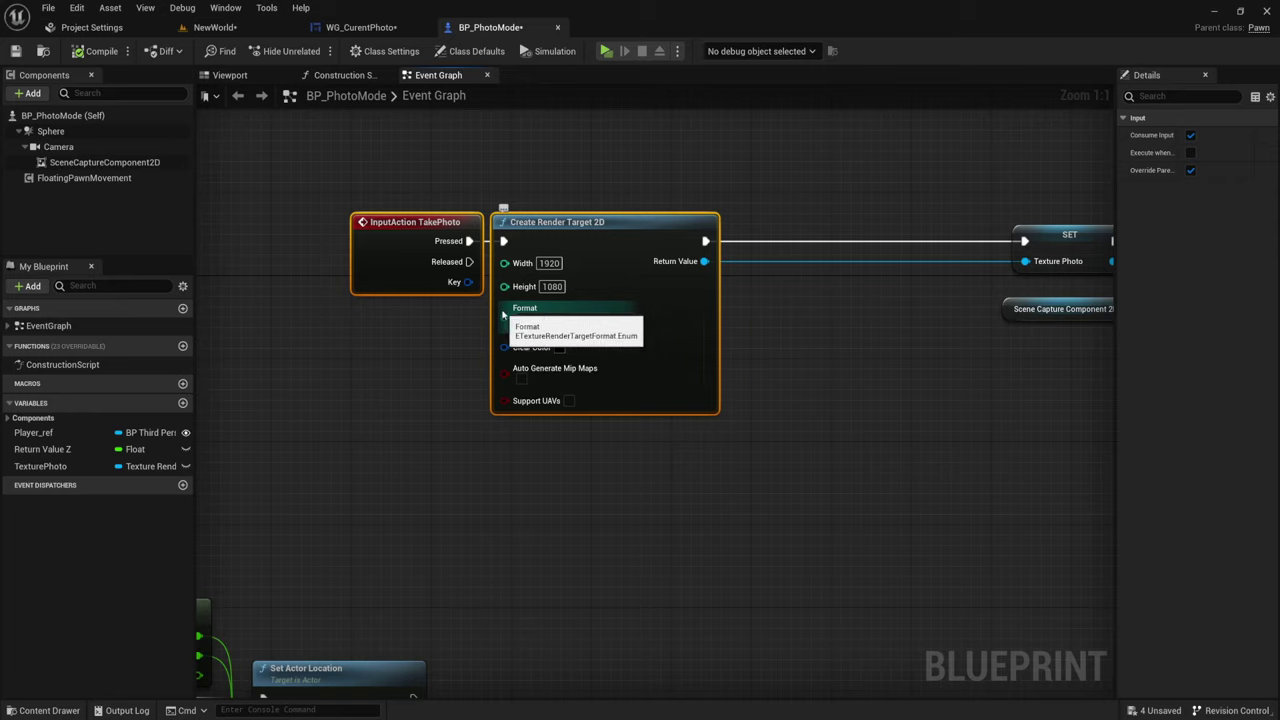
left_click(545, 321)
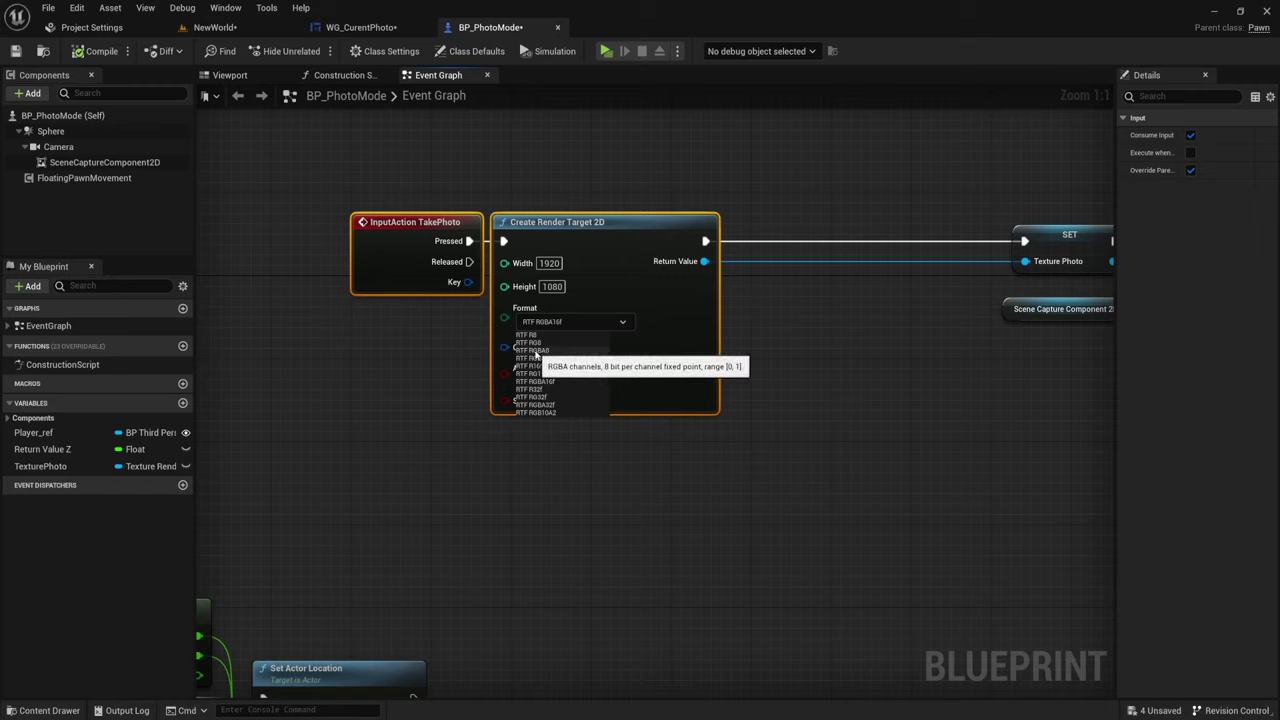
left_click(546, 351)
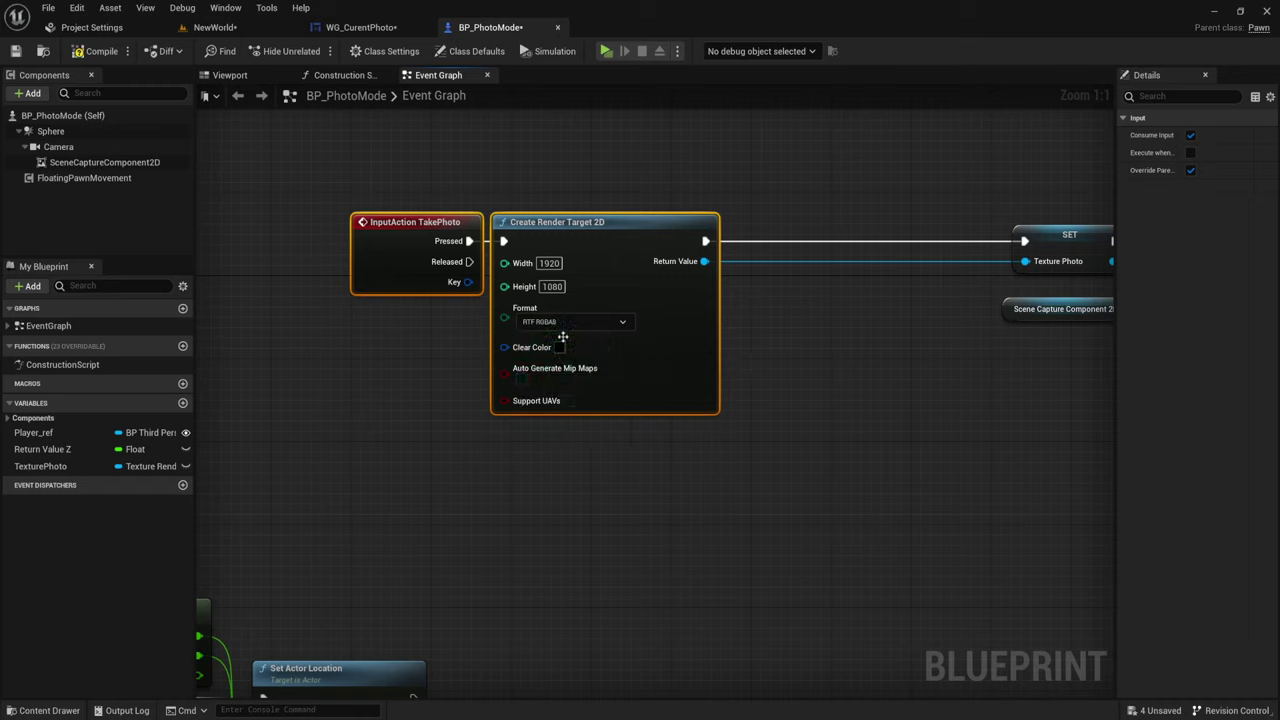
Switch SceneCaptureComponent2D's Capture Source from SceneColor (HDR) to Final Color (LDR) in RGB
left_click(84, 164)
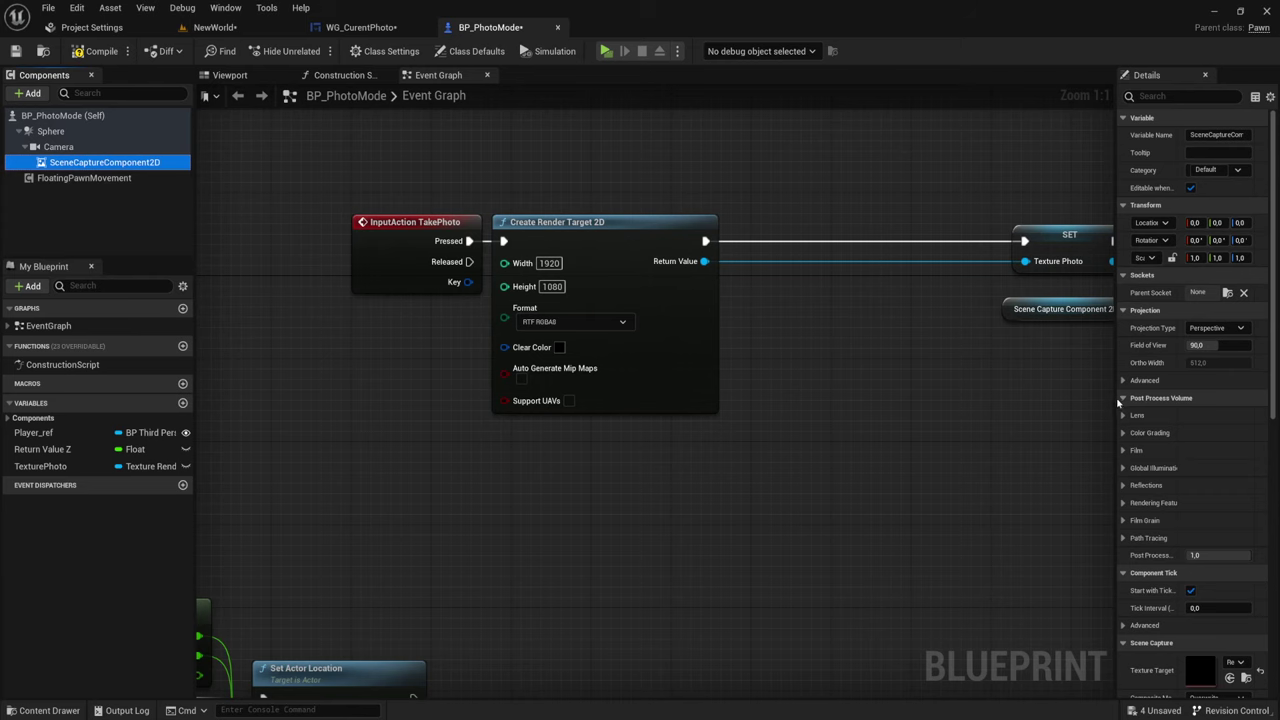
left_click_drag(1118, 402, 1014, 410)
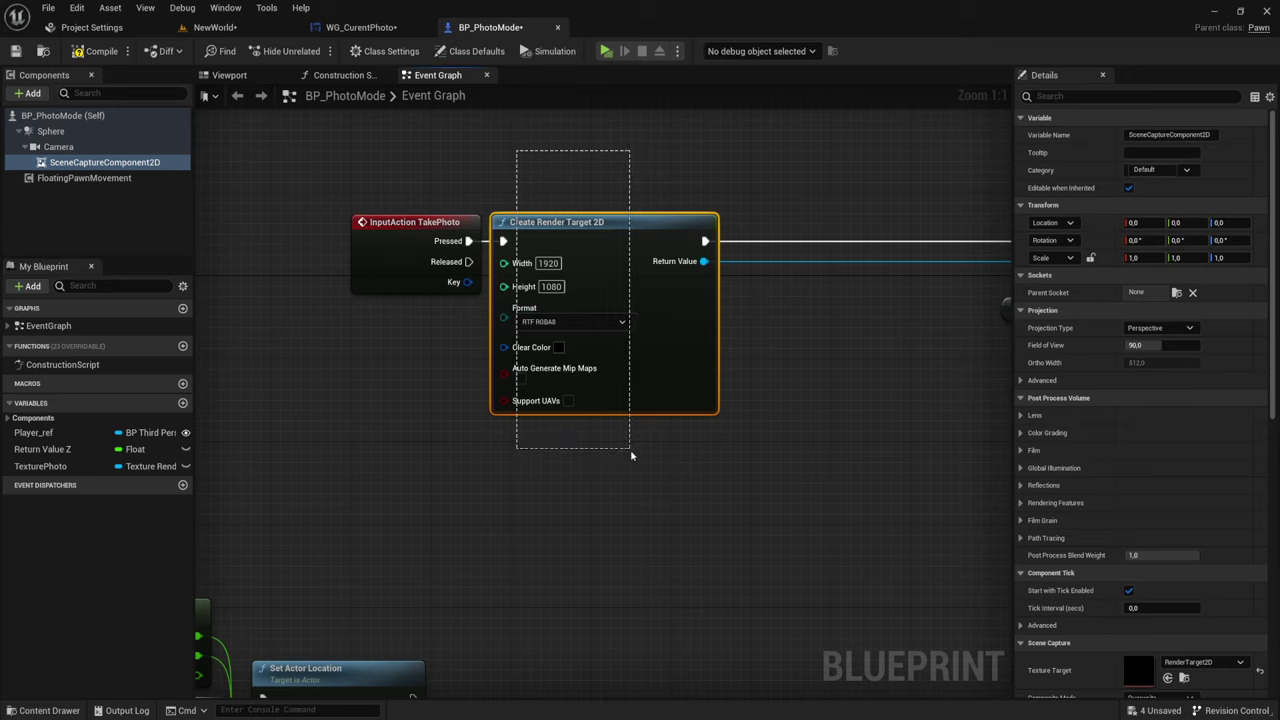
left_click_drag(524, 144, 643, 462)
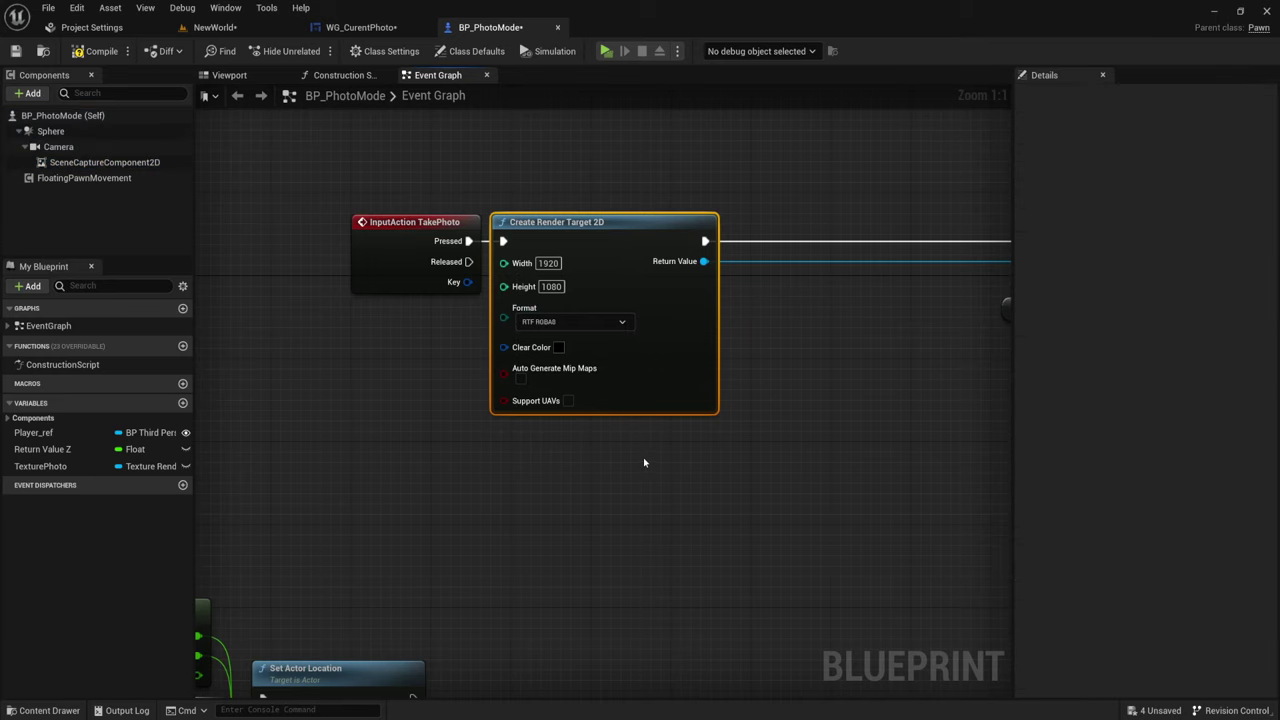
left_click(105, 162)
scroll(1080, 591, "down", 5)
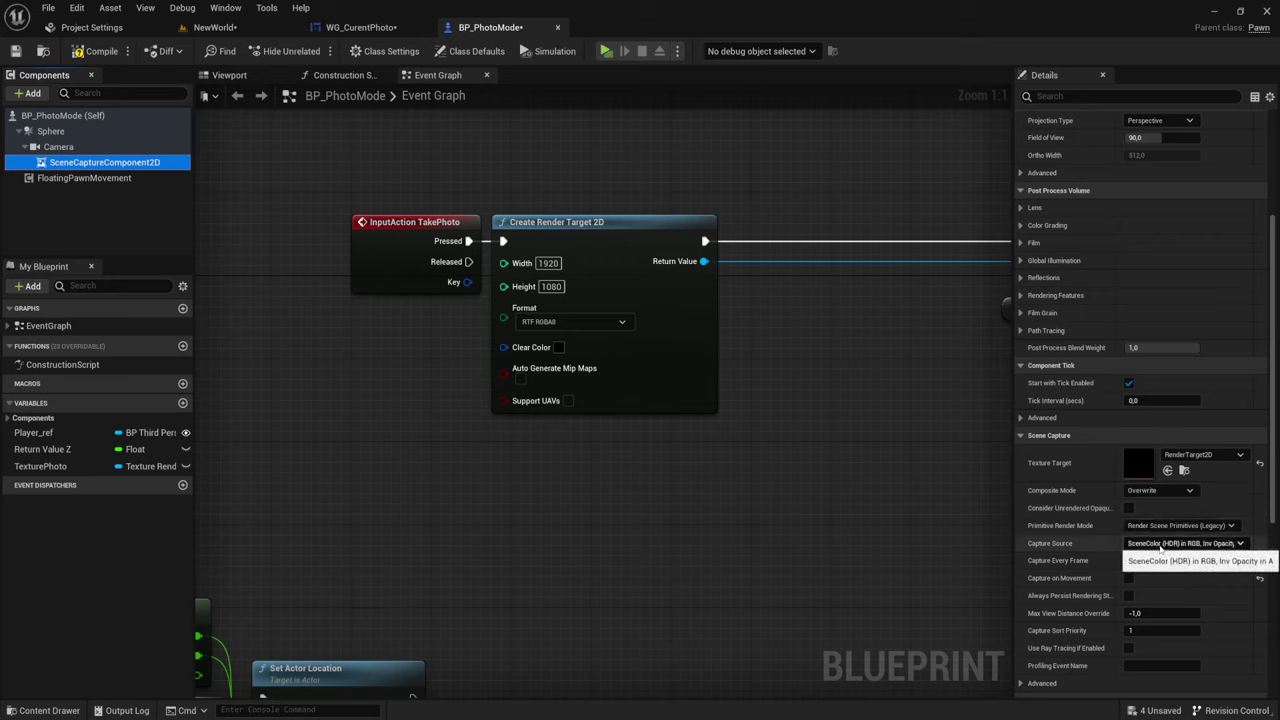
left_click(1231, 545)
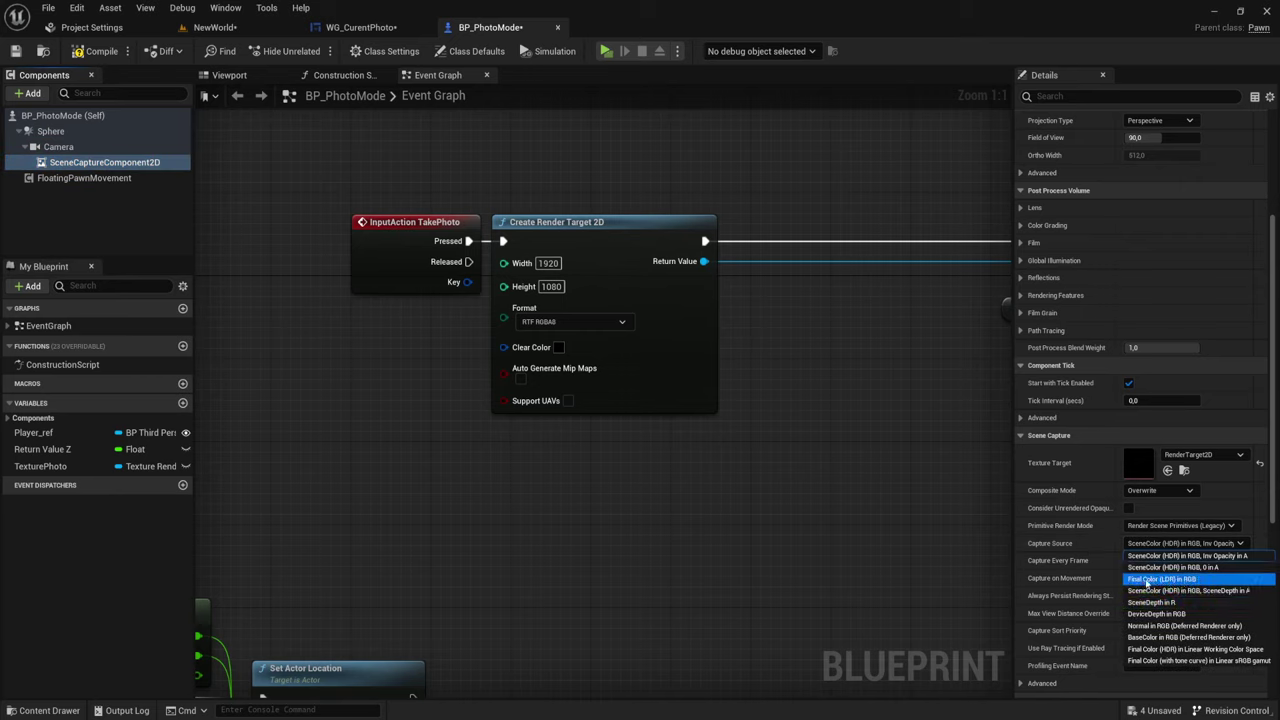
left_click(1155, 580)
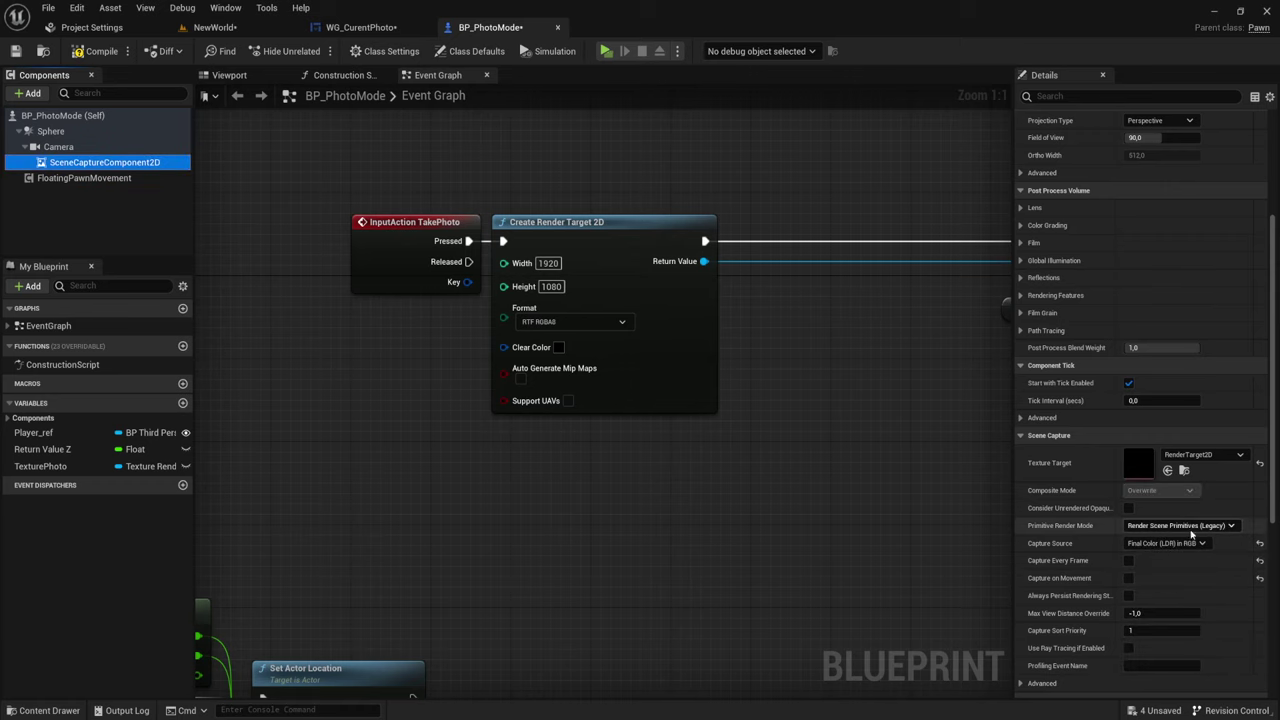
Add a Set Target Gamma node from Return Value, wired between Create Render Target 2D and SET Texture Photo
right_click_drag(666, 329, 537, 301)
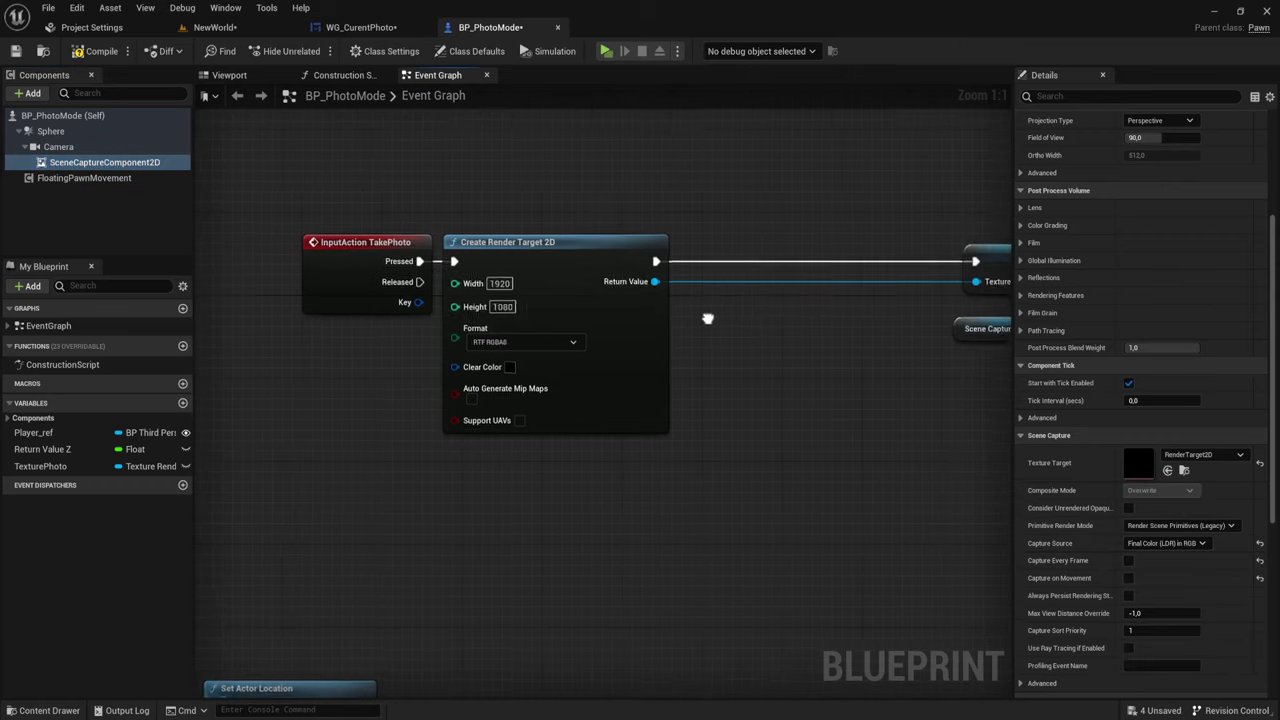
left_click_drag(537, 301, 603, 326)
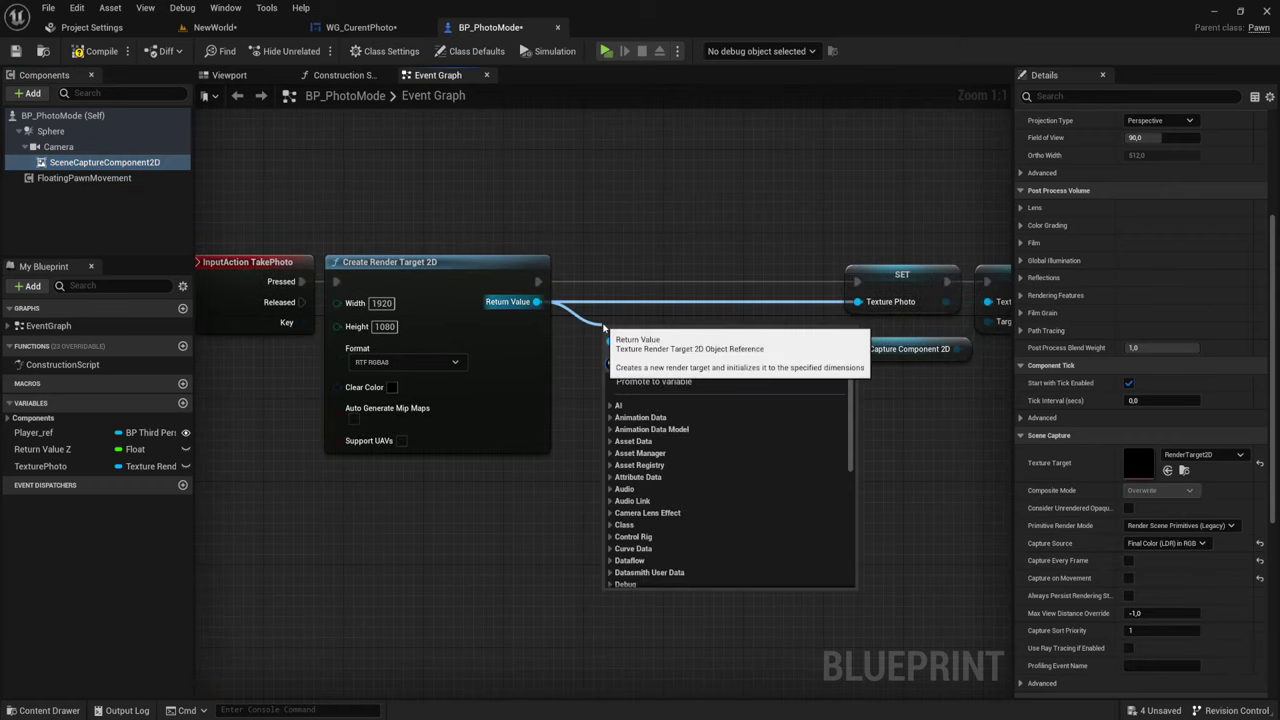
type("gamm")
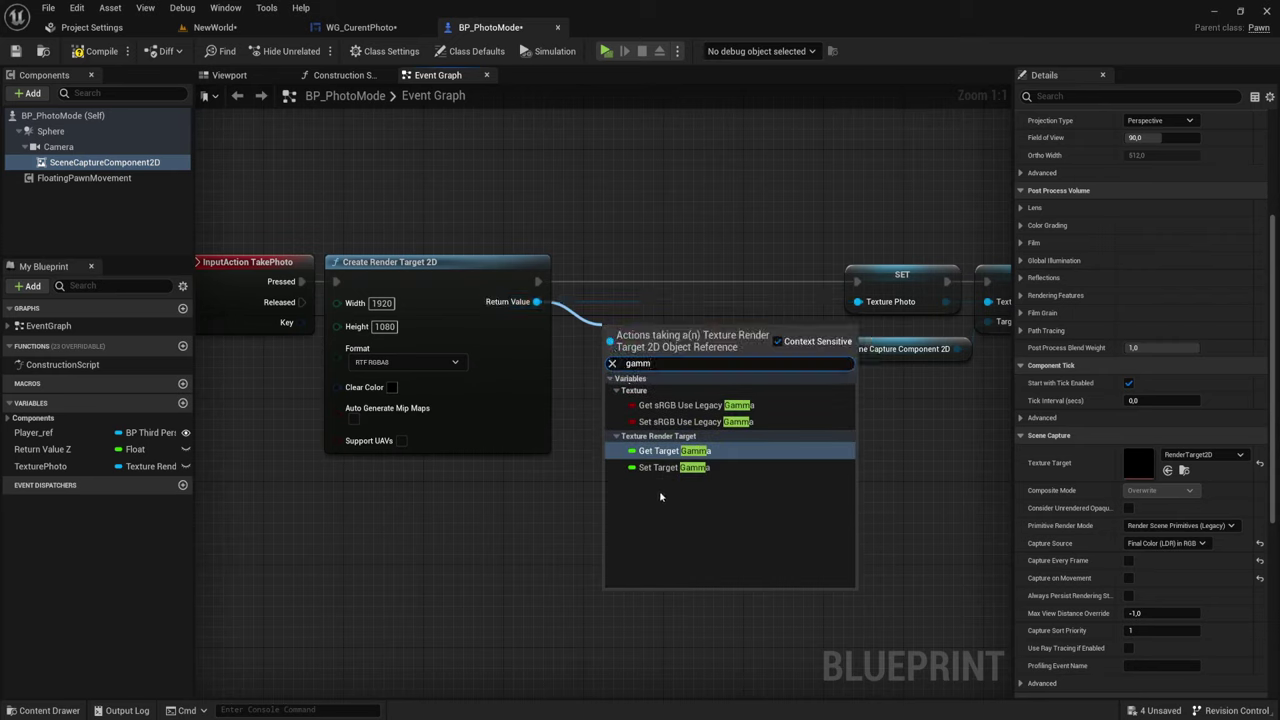
left_click(672, 467)
mouse_move(634, 331)
left_mouse_down()
mouse_move(664, 279)
mouse_move(538, 281)
left_mouse_up()
left_click_drag(744, 281, 857, 281)
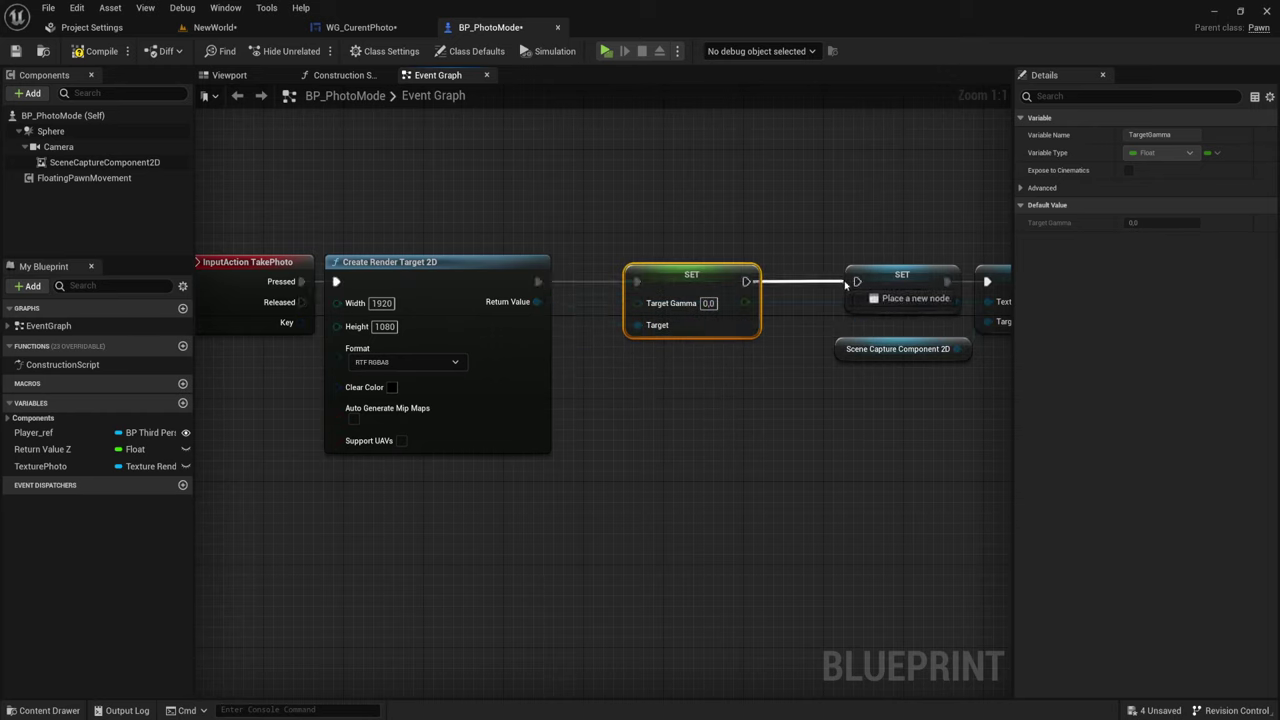
mouse_move(716, 274)
left_mouse_down()
mouse_move(714, 253)
mouse_move(687, 270)
mouse_move(741, 270)
left_mouse_up()
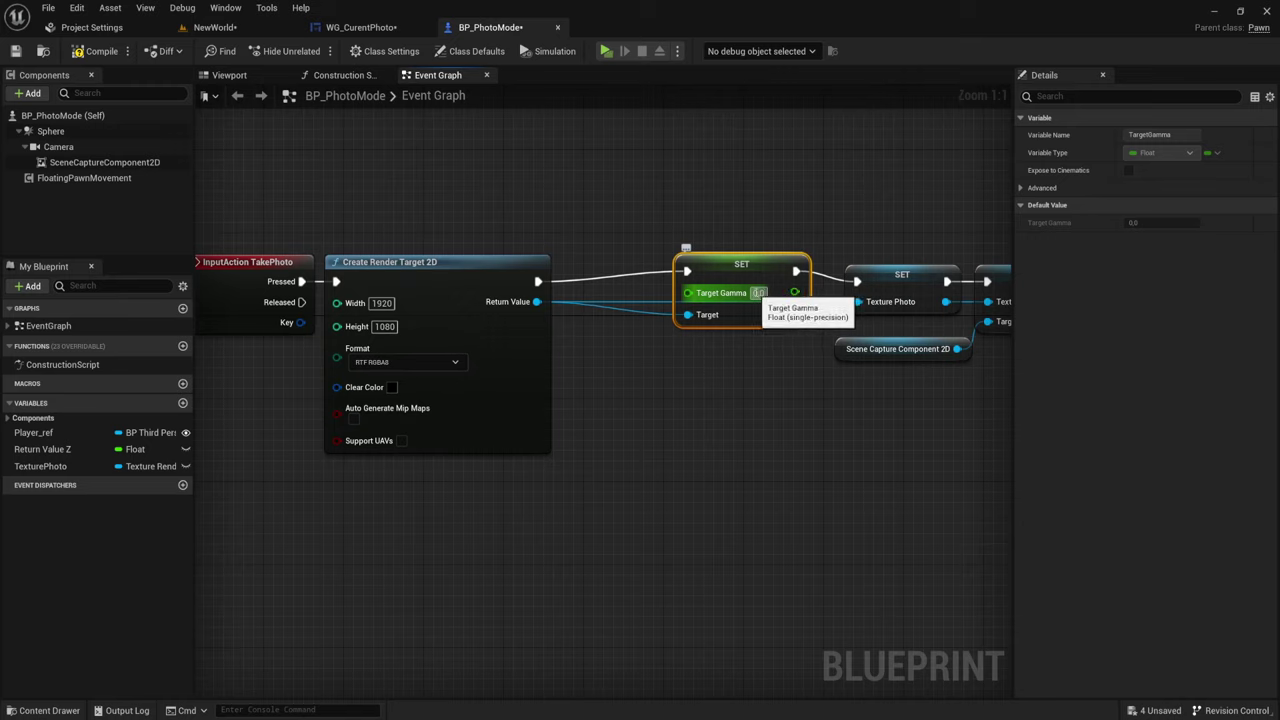
Enter 1.8 as the Target Gamma value
left_click_drag(794, 292, 760, 293)
left_click(758, 293)
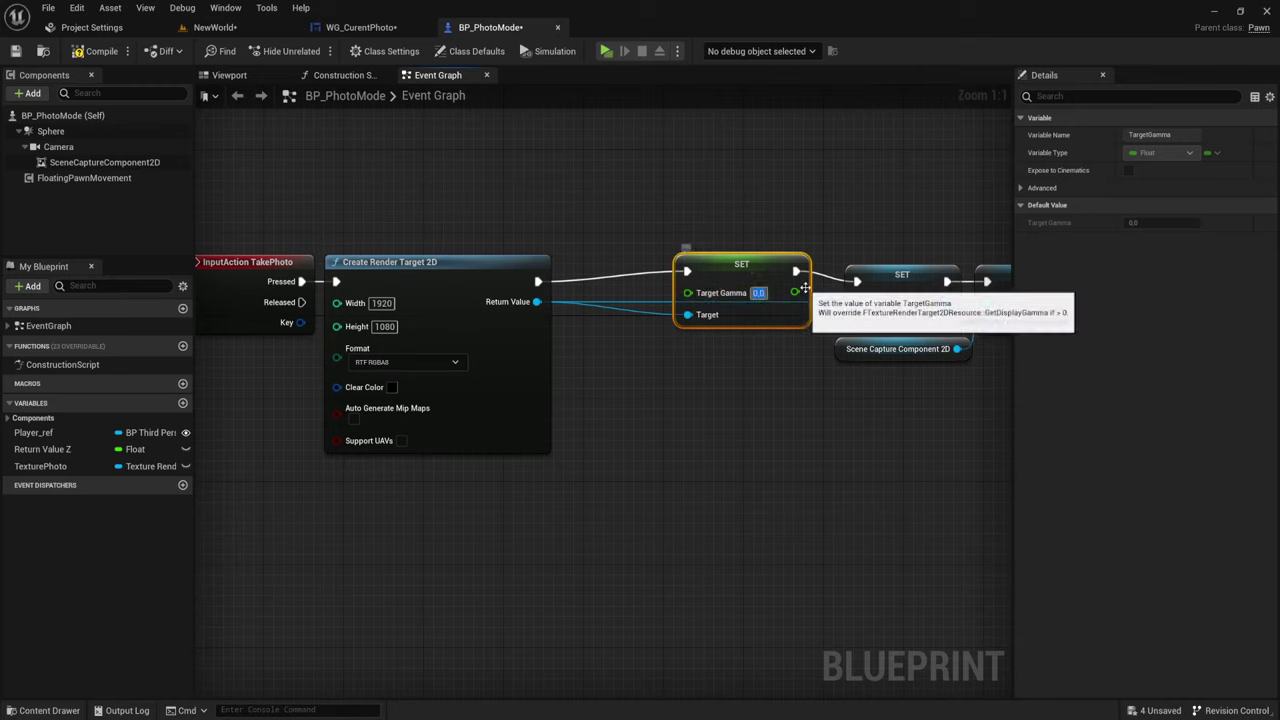
type("1.8")
key("Return")
left_click(719, 366)
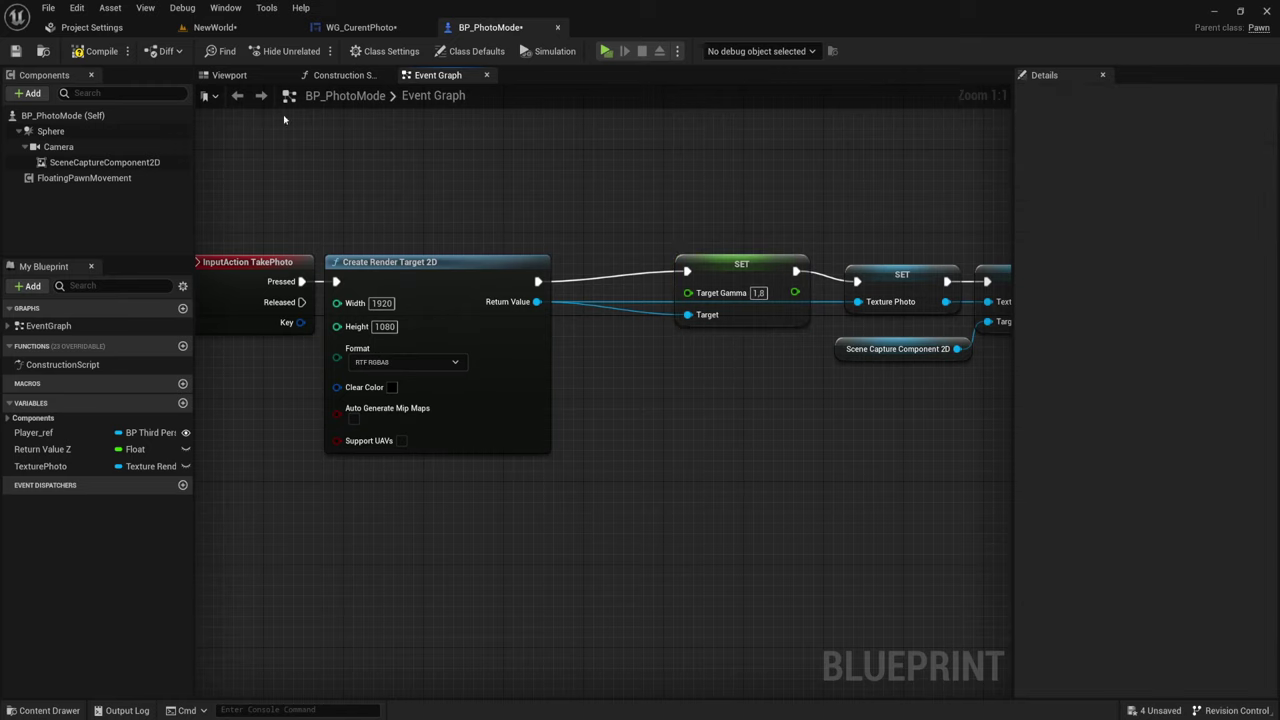
Save BP_PhotoMode, play the game, walk and jump, then take a photo with P
left_click(15, 51)
left_click(606, 51)
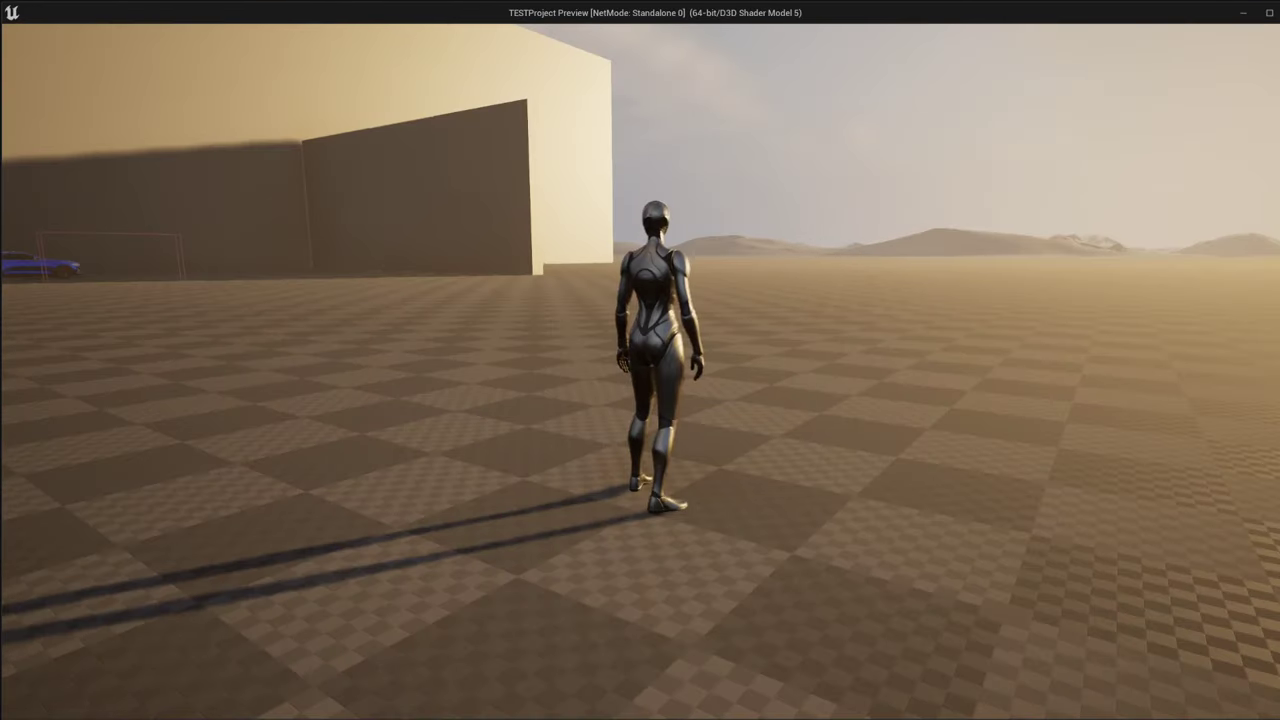
key("w")
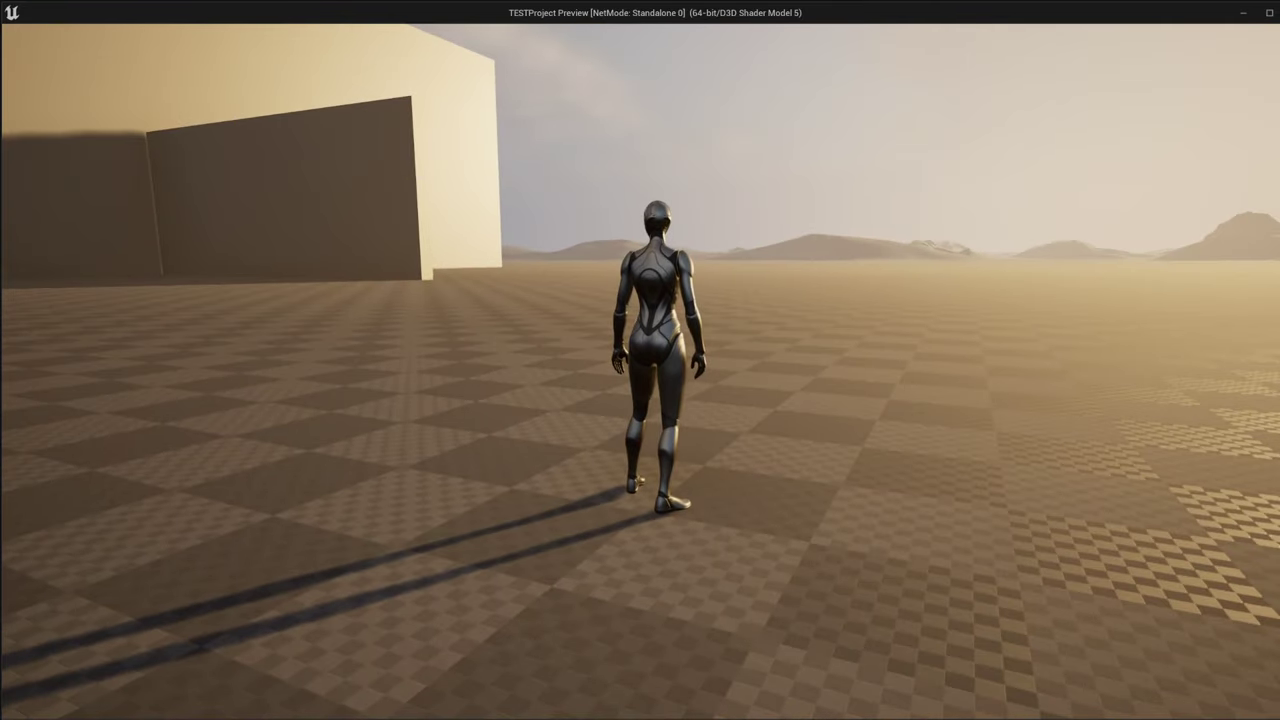
key("space")
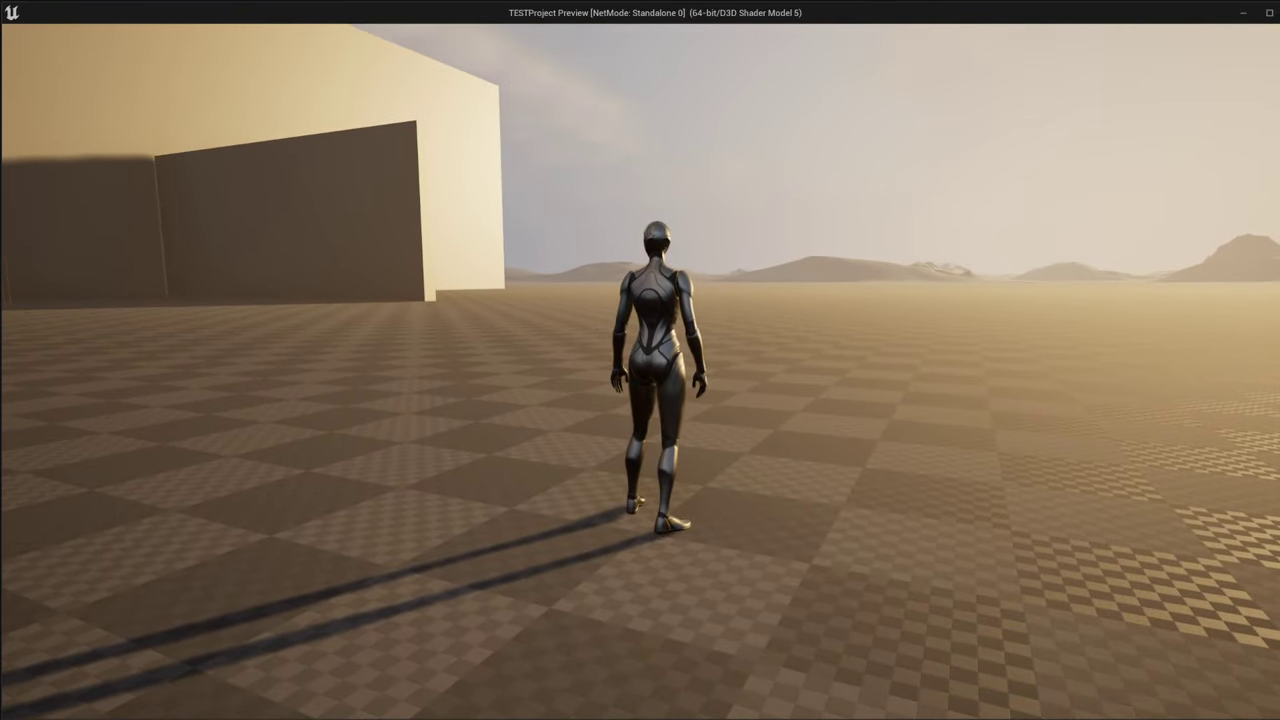
key("p")
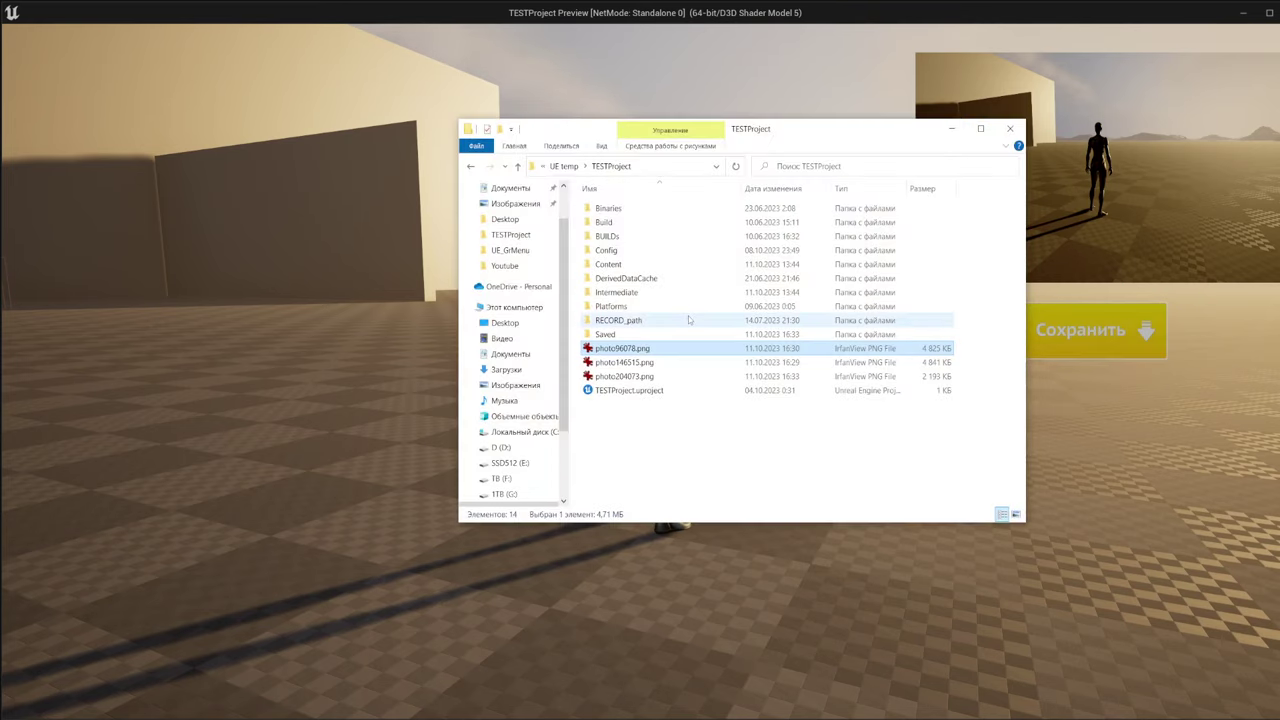
View photo204073.png in IrfanView, step back through photo146515.png and photo96078.png, then minimize Explorer
left_click(631, 380)
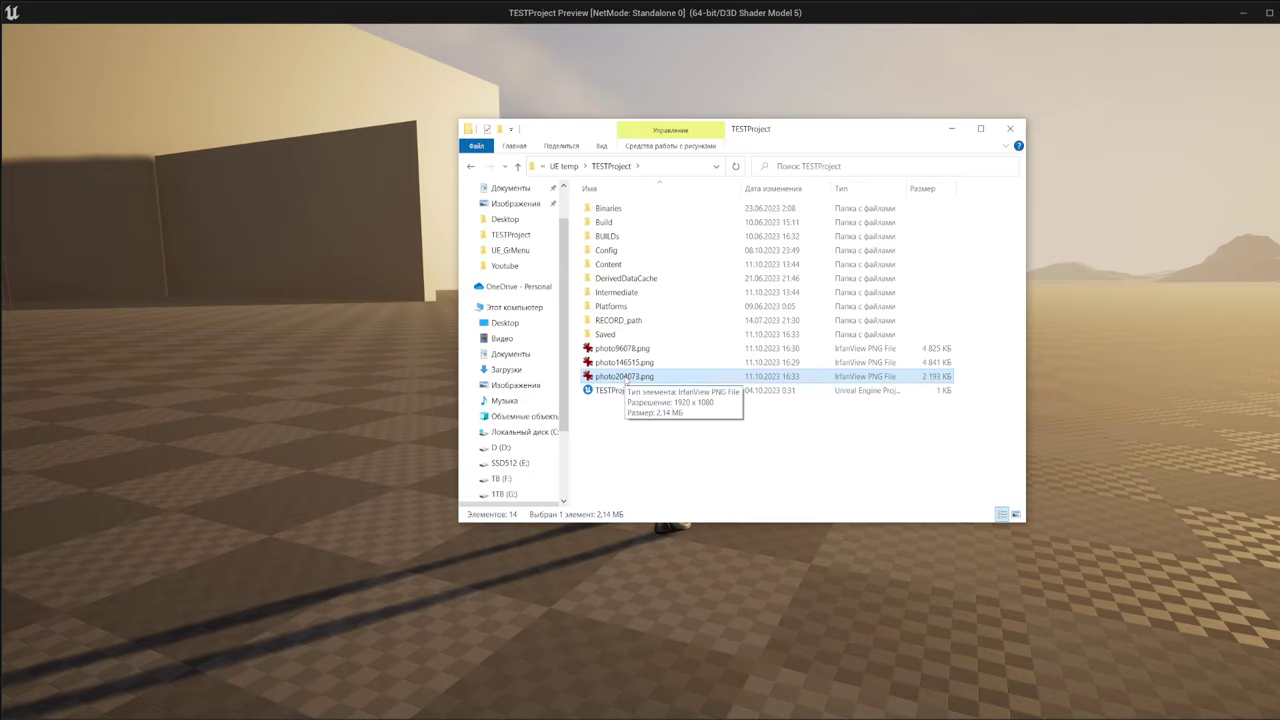
double_click(627, 378)
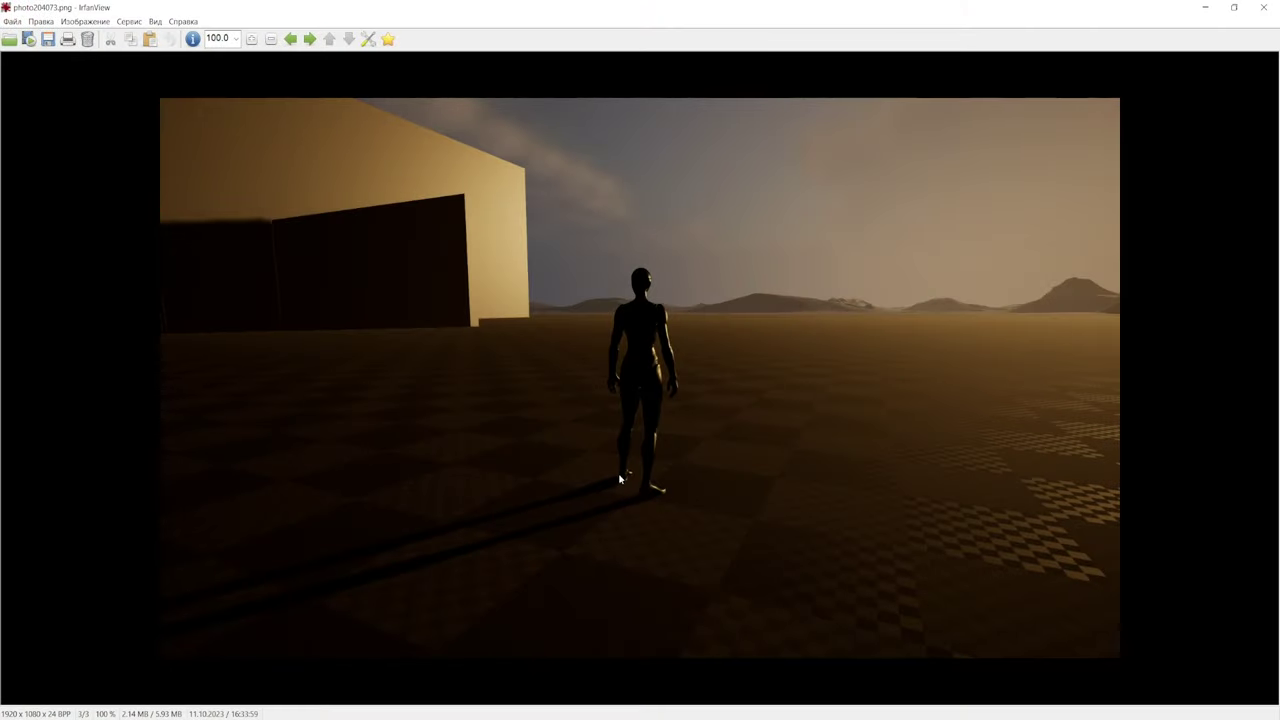
left_click(292, 40)
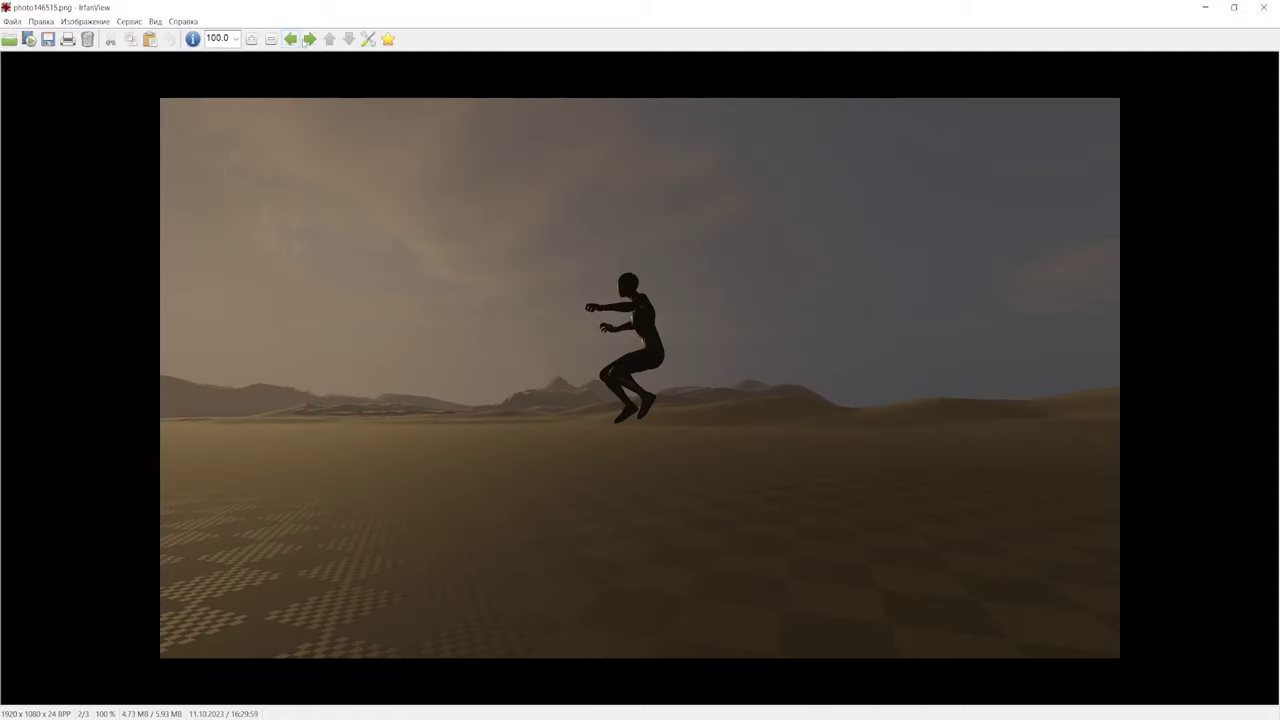
left_click(292, 40)
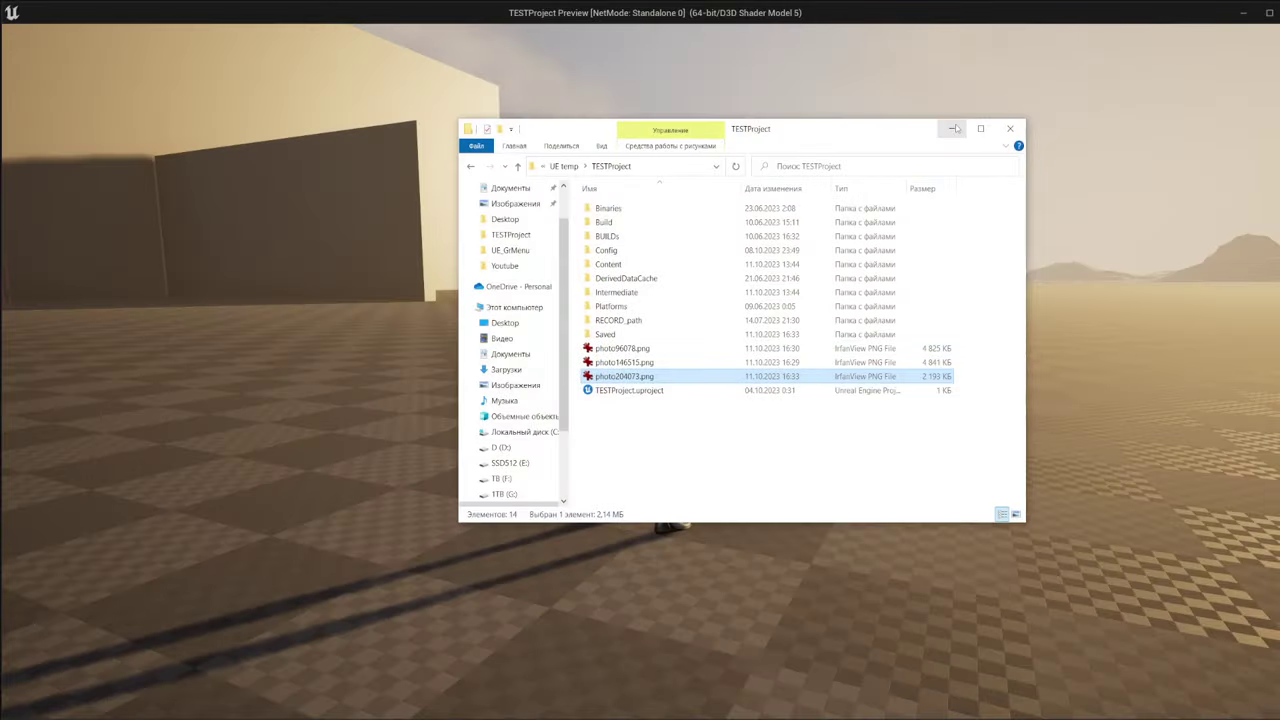
left_click(958, 128)
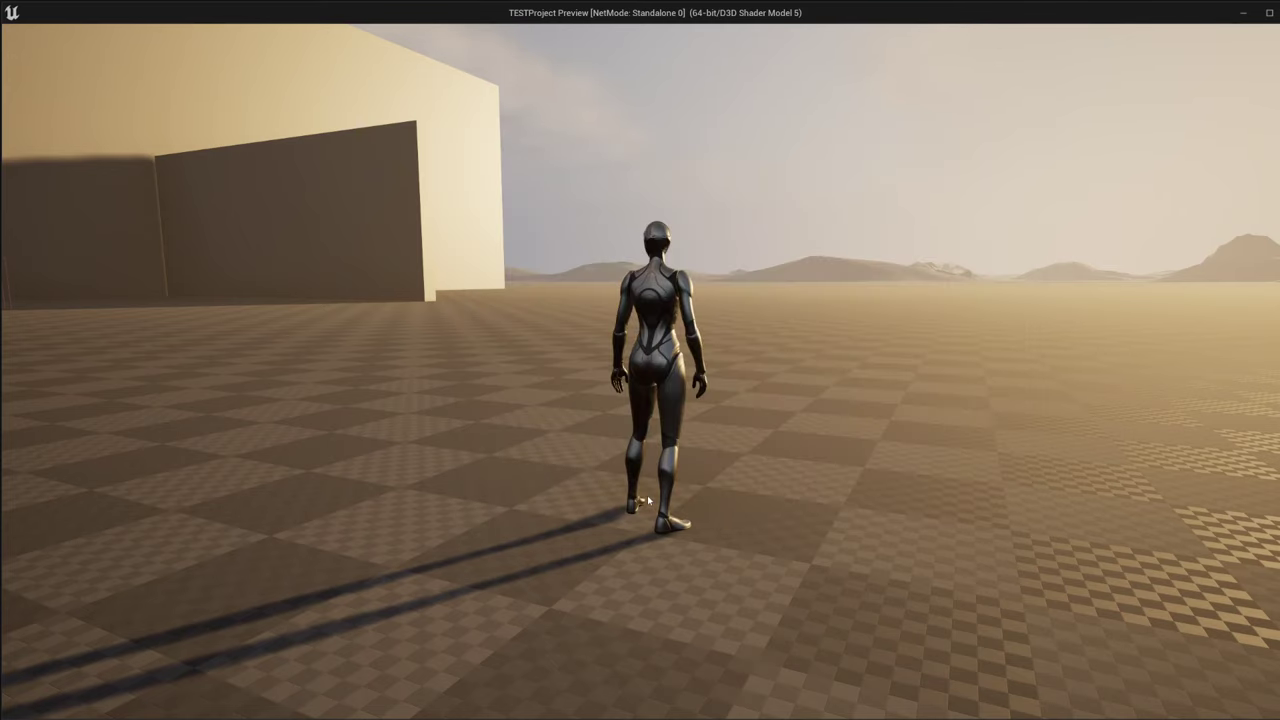
Back in the editor, change Target Gamma to 2.2 and compile the blueprint
mouse_move(201, 707)
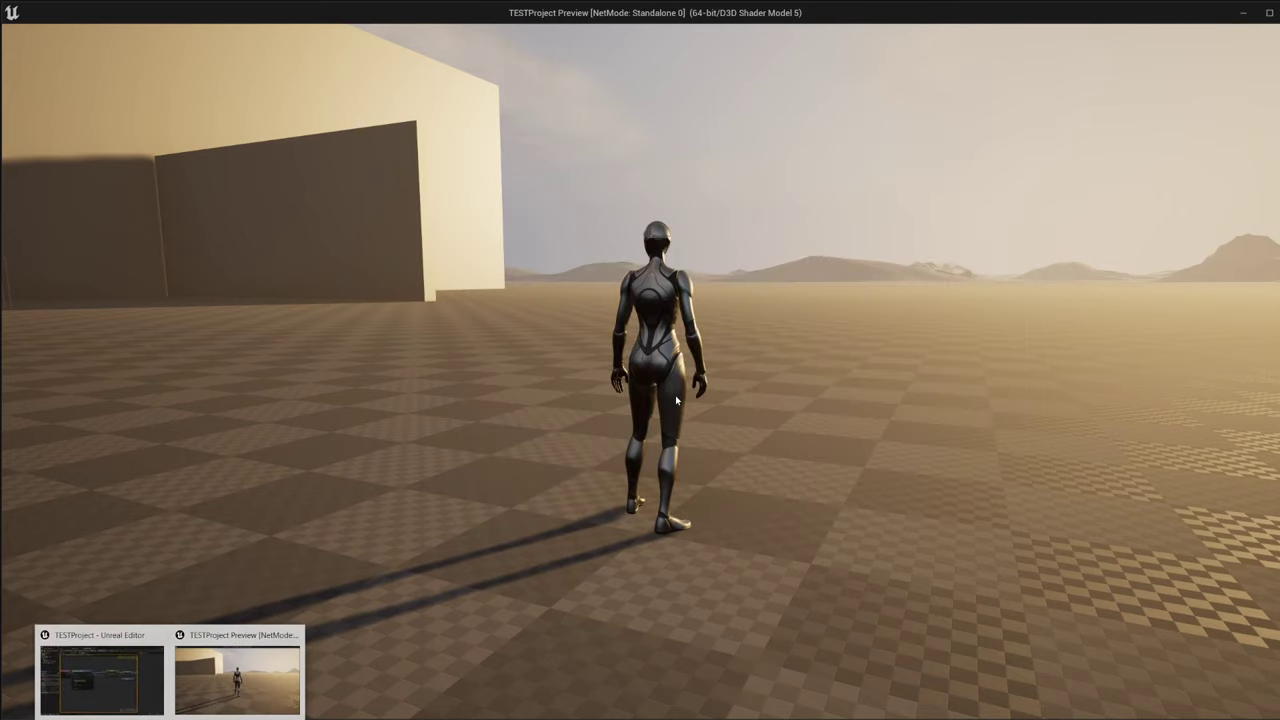
left_click(232, 678)
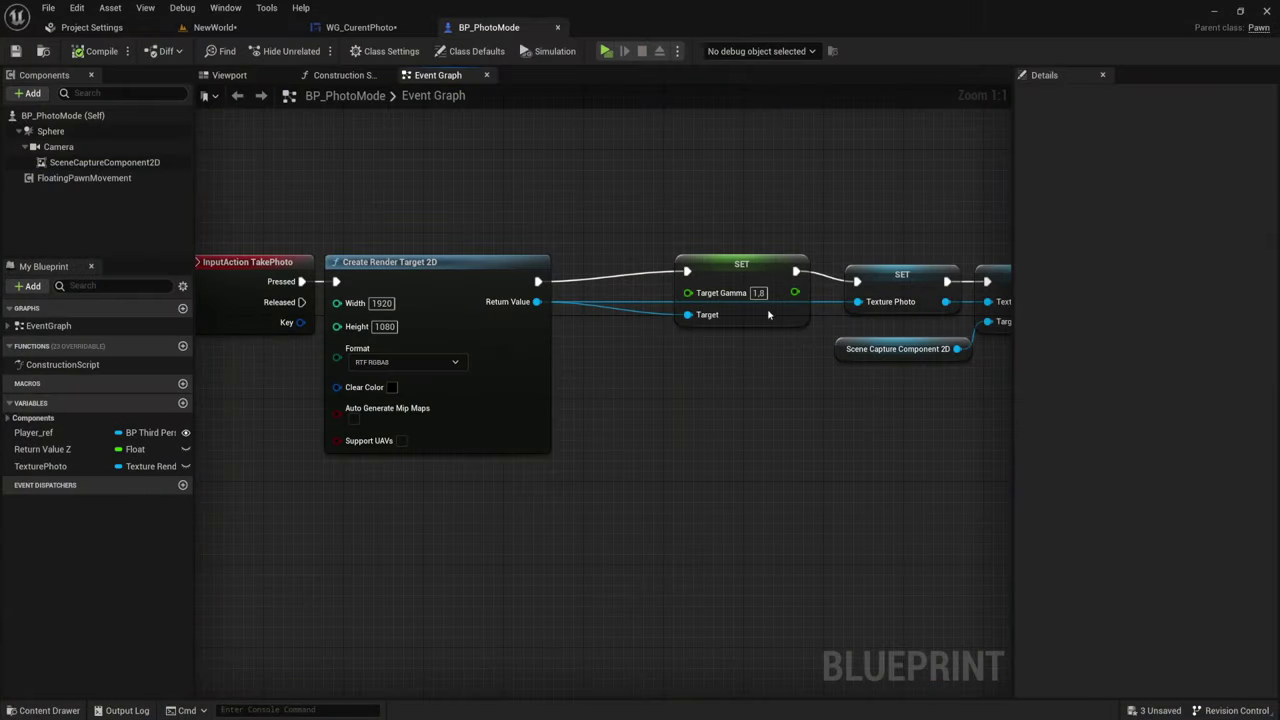
left_click(759, 293)
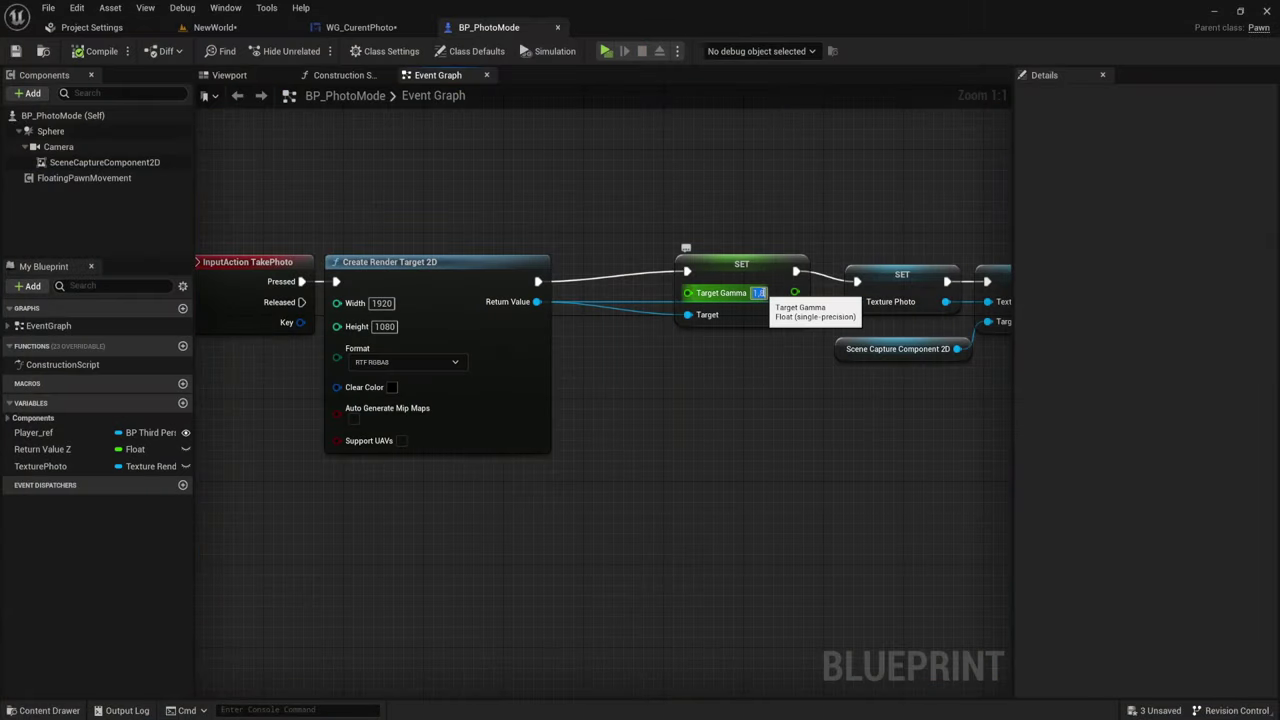
type("2.2")
key("Return")
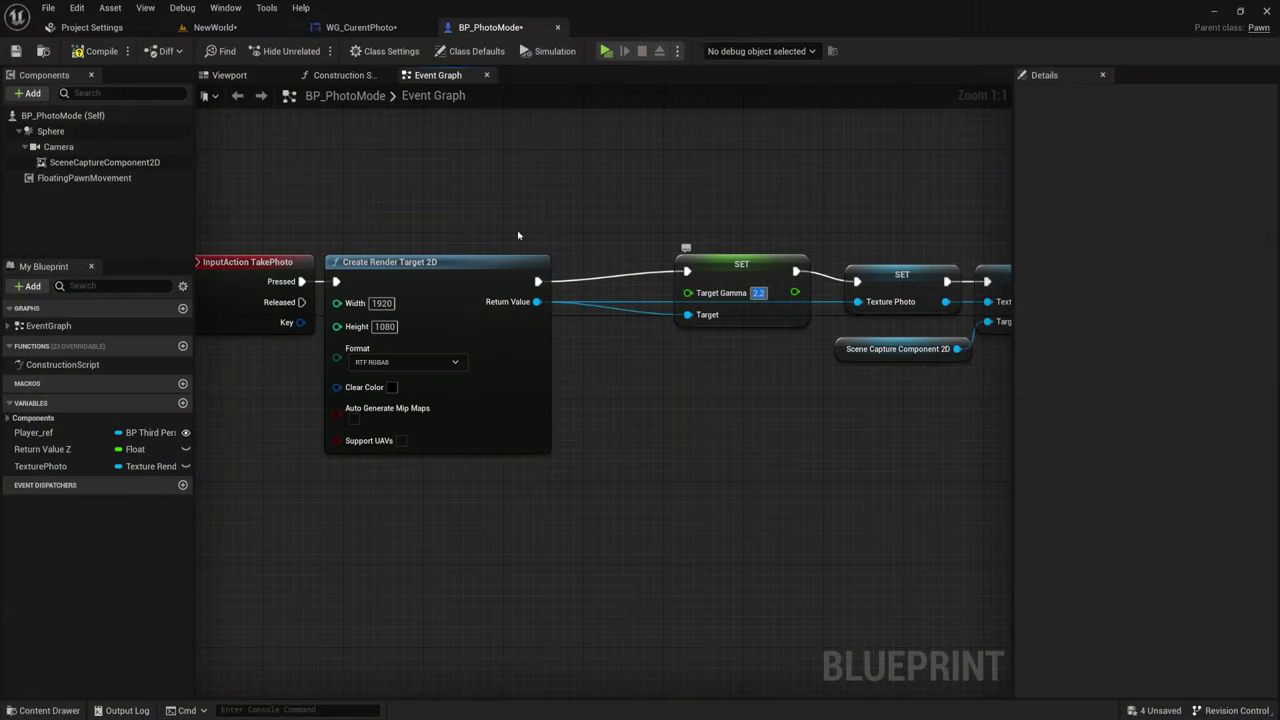
left_click(76, 53)
Play the game, take a photo and save it as photo192600.png
left_click(614, 54)
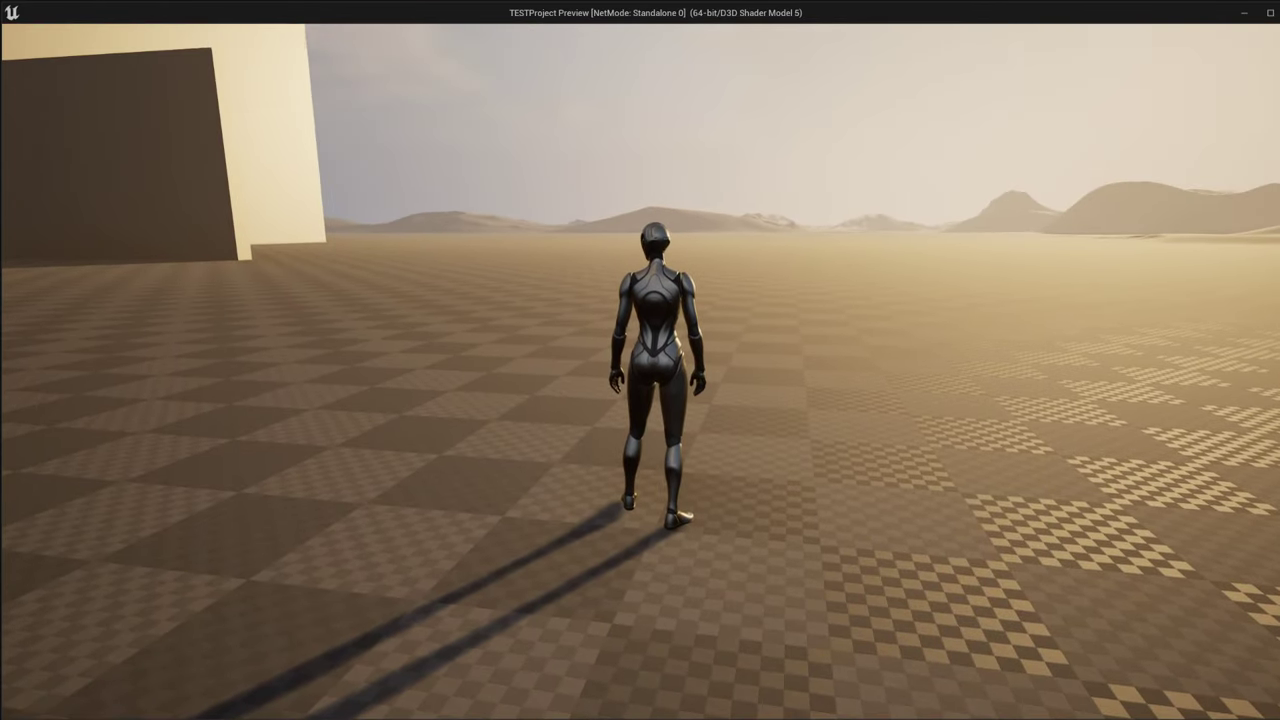
key("p")
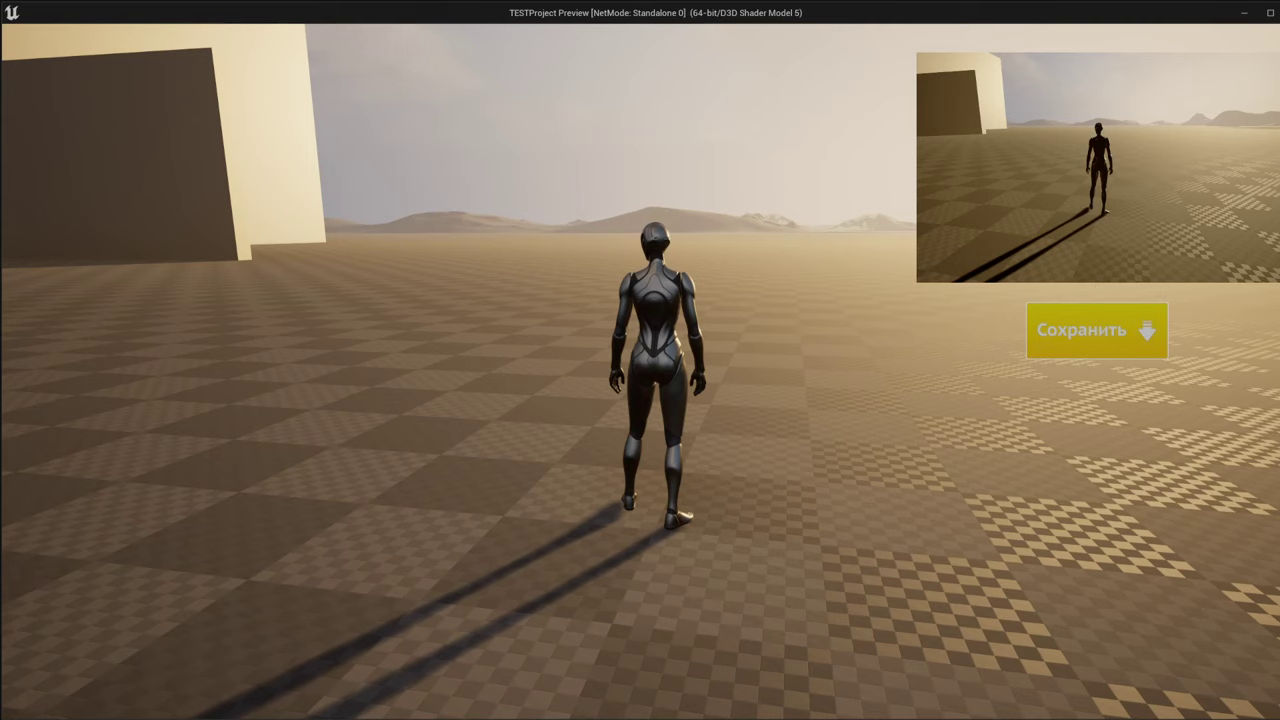
left_click(1096, 330)
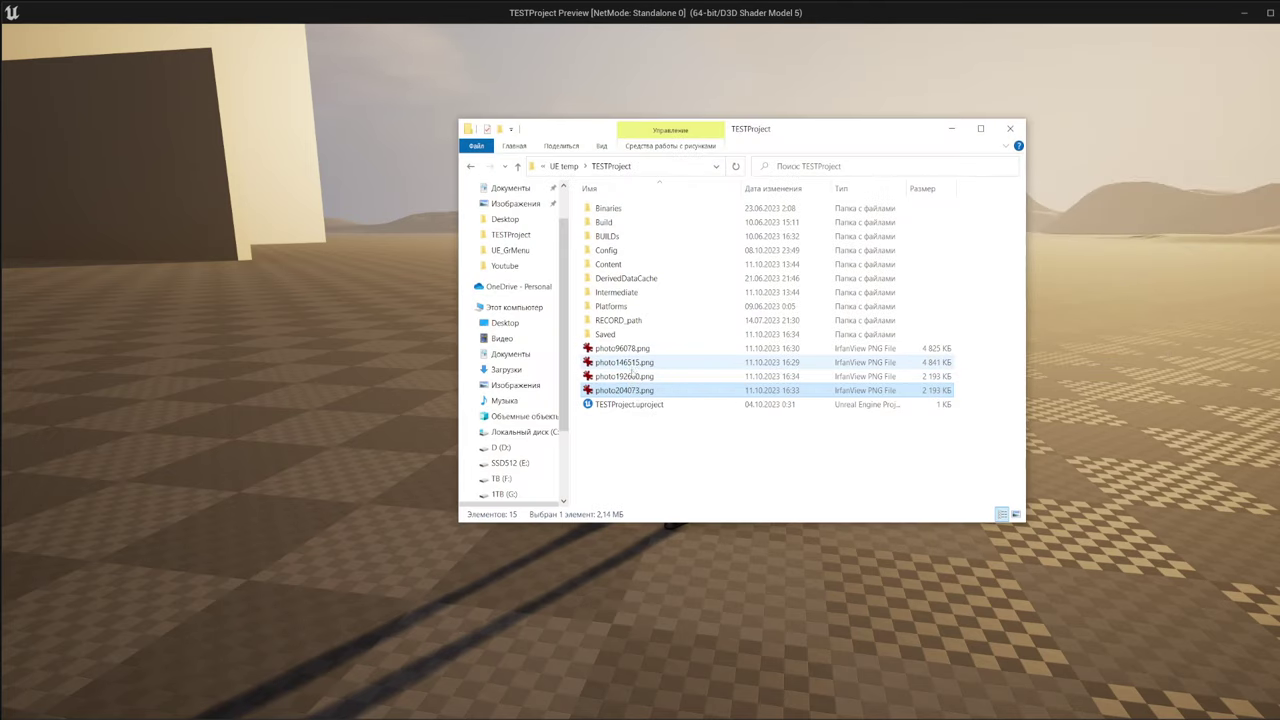
Compare the saved photos in IrfanView, starting from photo96078.png, then close the viewer
left_click(625, 376)
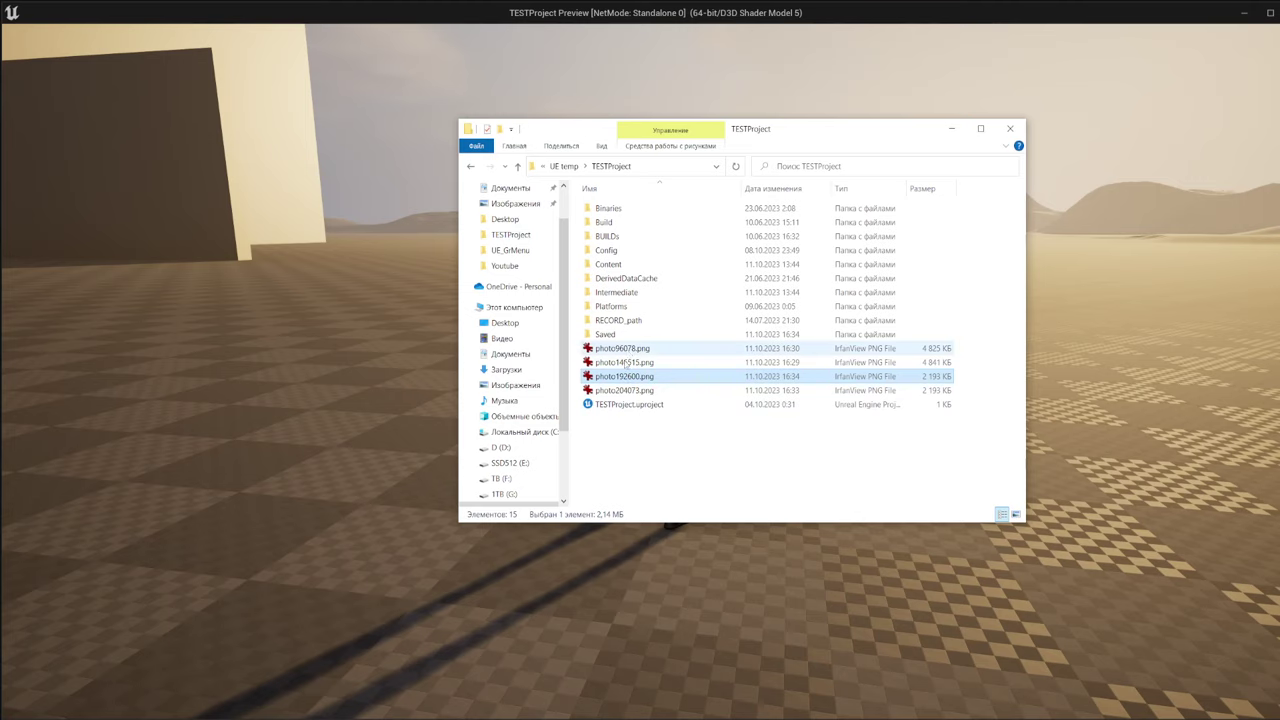
double_click(630, 349)
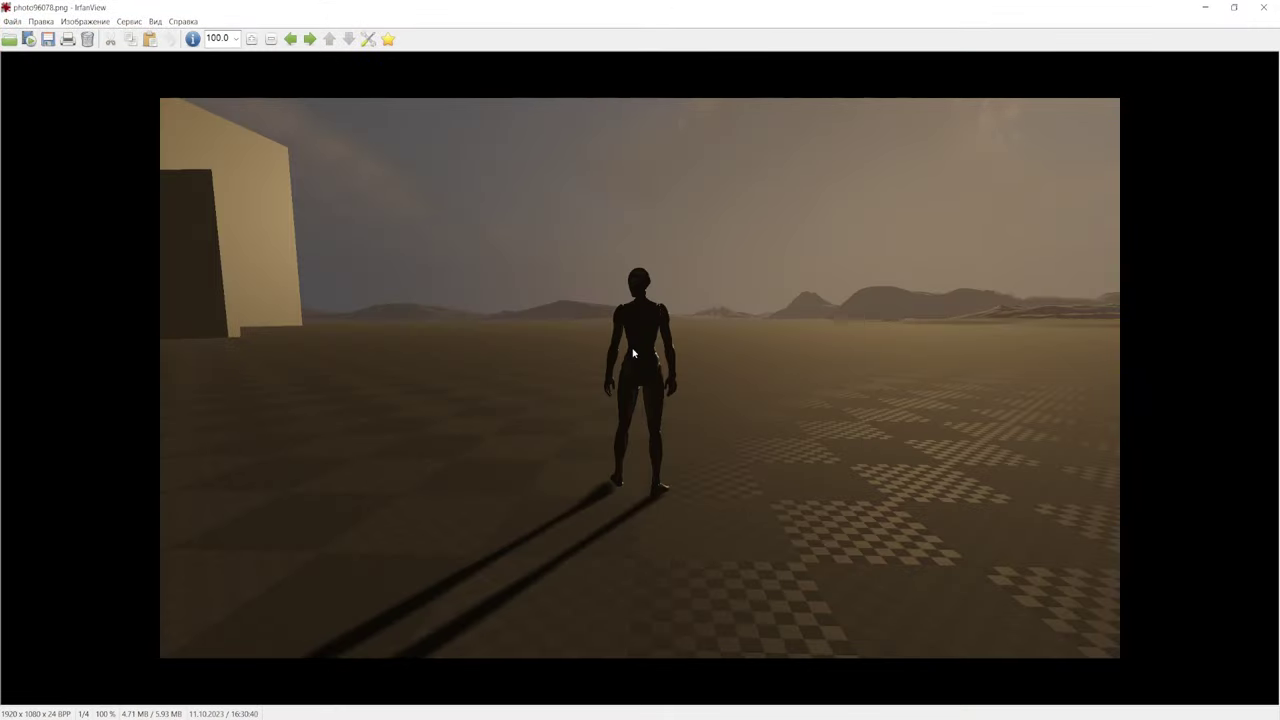
key("Right")
key("Right")
key("Right")
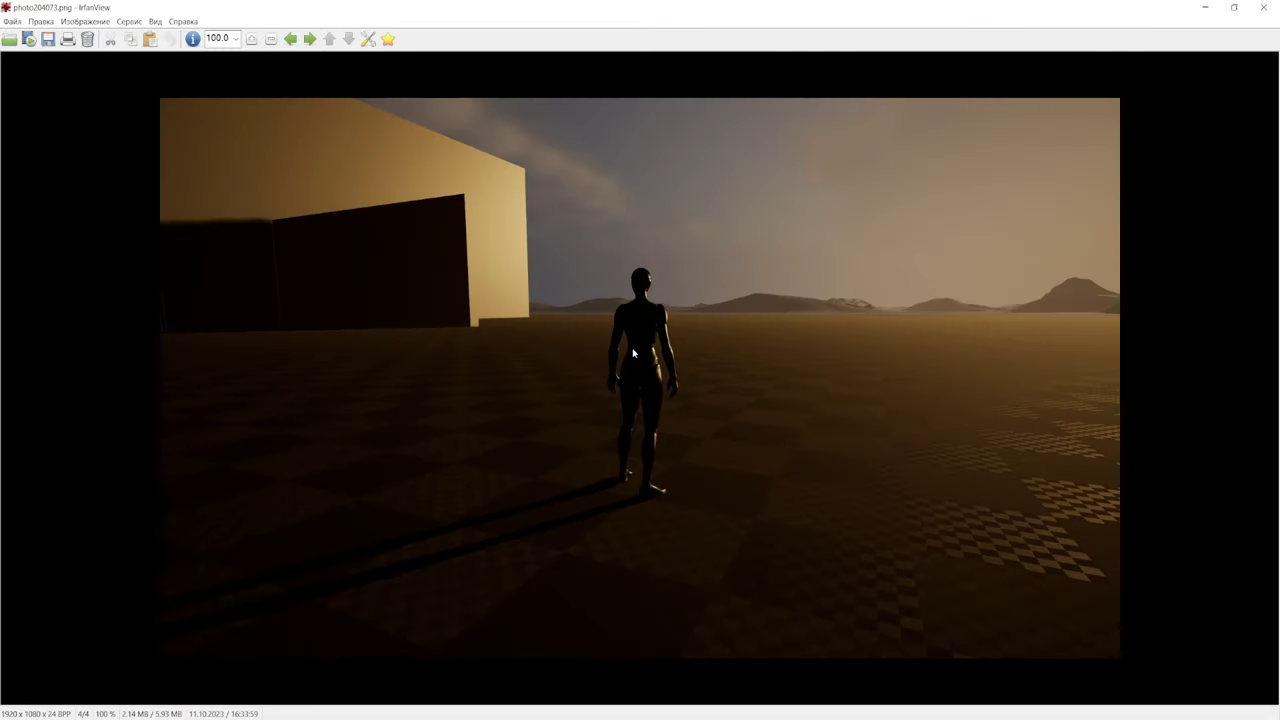
key("Left")
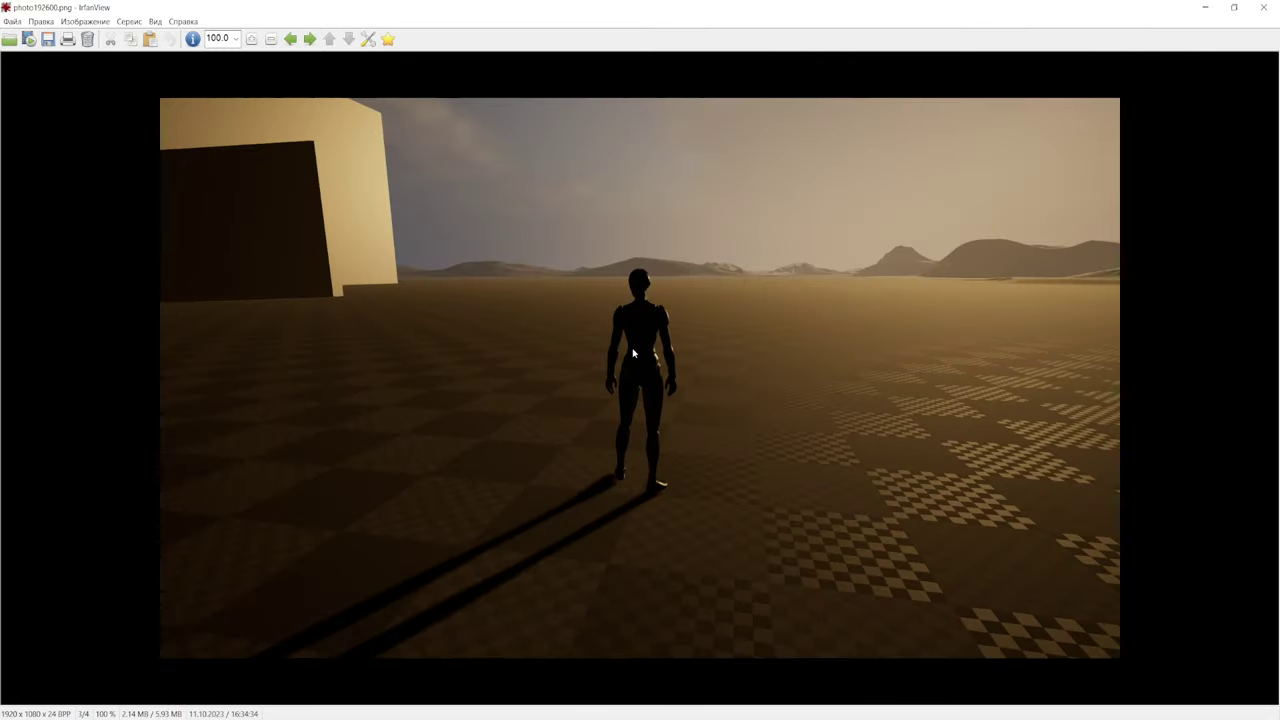
key("Left")
key("Escape")
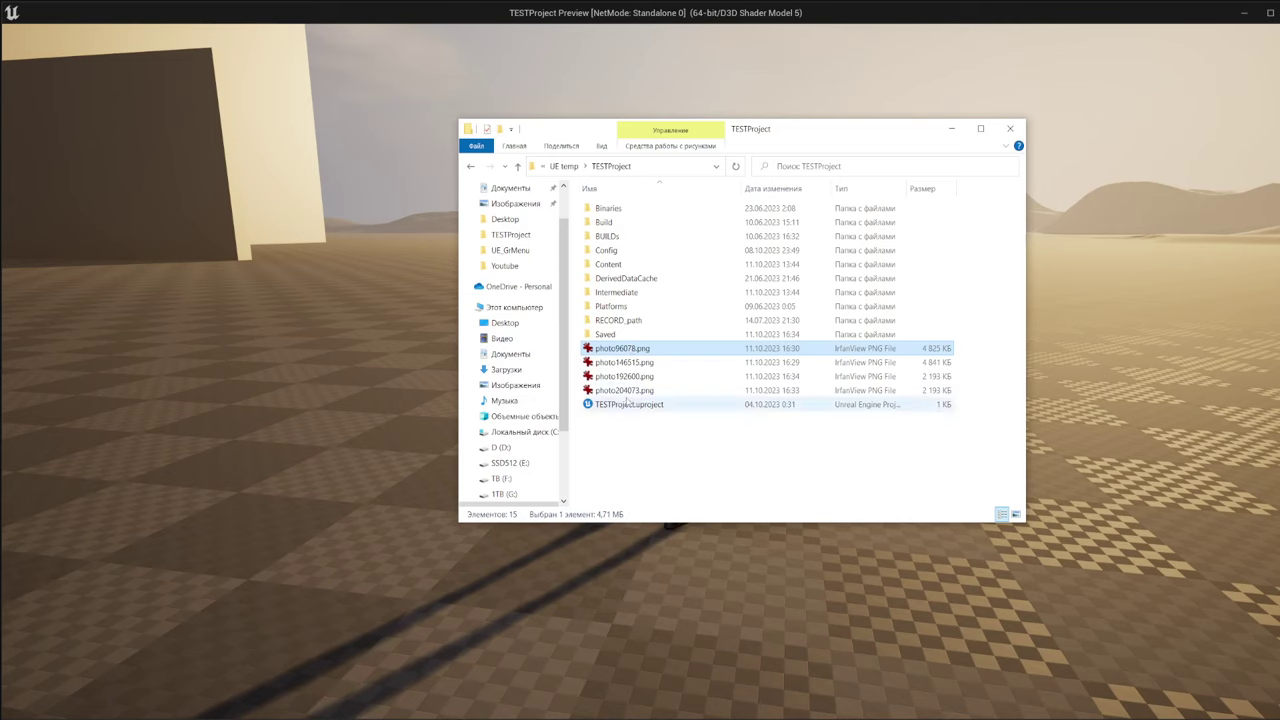
Delete all four photo PNGs from TESTProject and minimize Explorer
left_click(627, 391, "shift")
key("Delete")
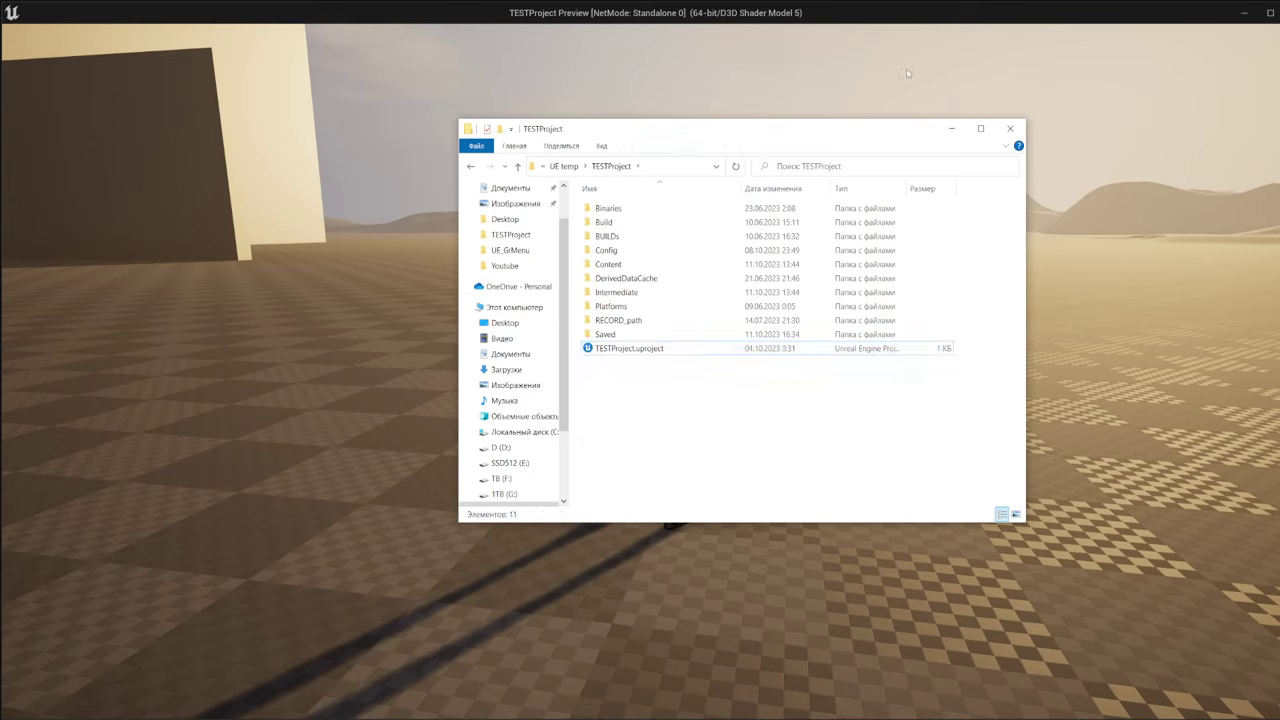
left_click(951, 128)
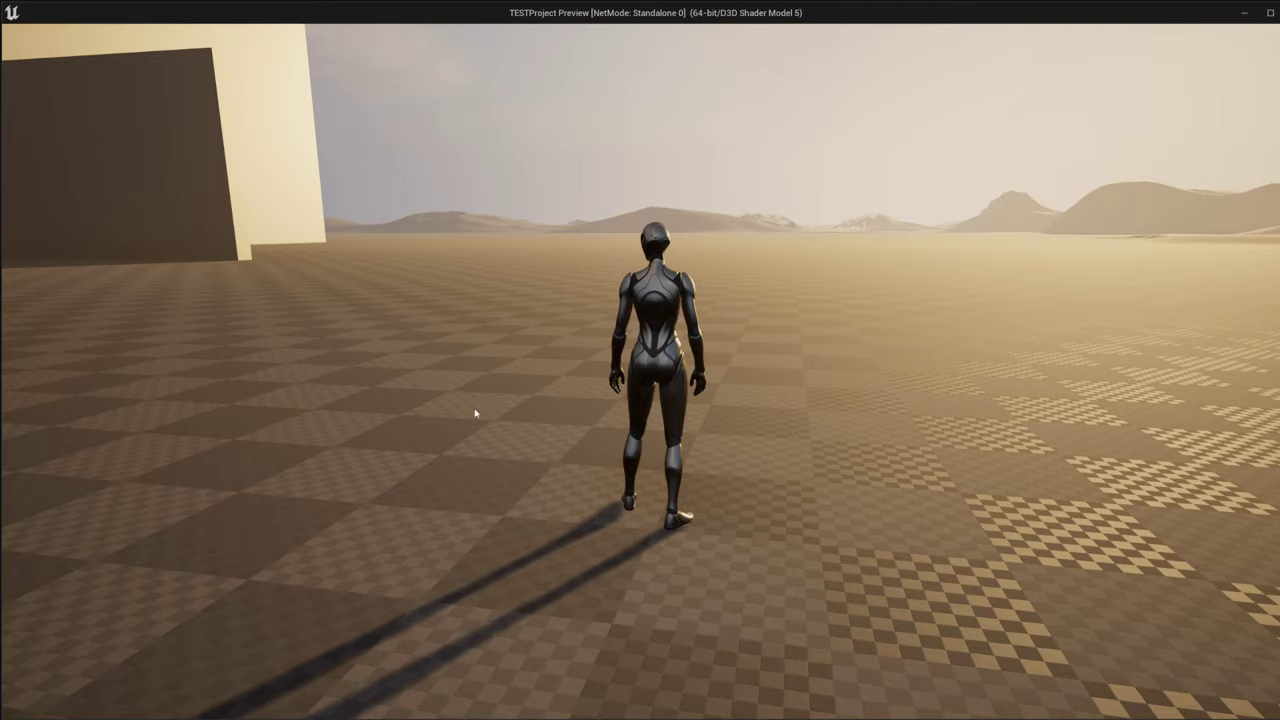
Close the running game preview and shift the TakePhoto node chain right
mouse_move(216, 704)
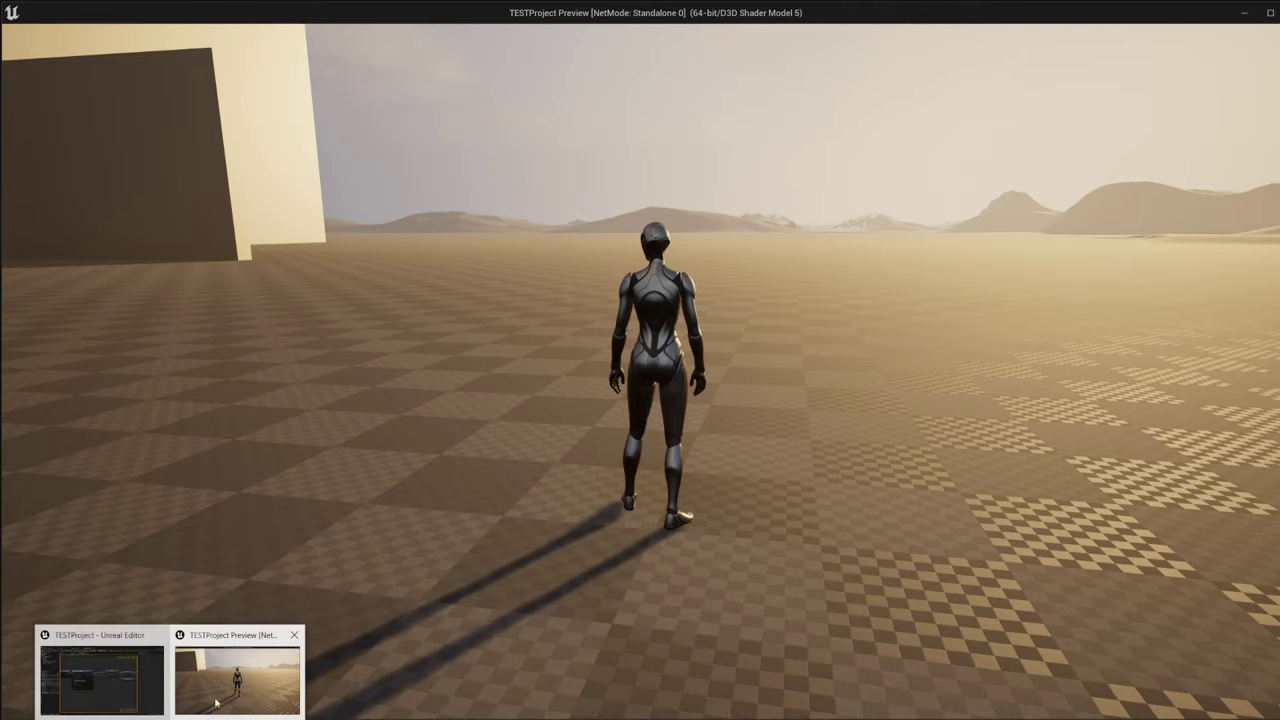
left_click(294, 635)
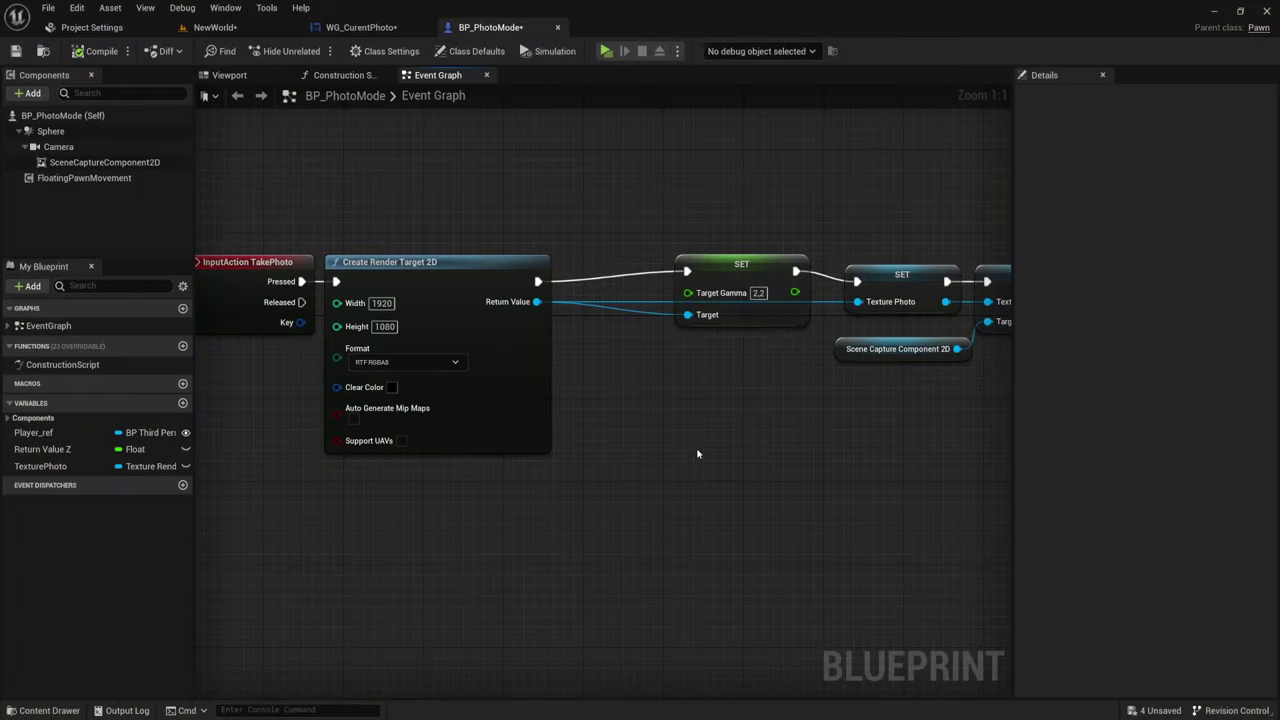
right_click_drag(516, 497, 607, 486)
mouse_move(400, 215)
left_mouse_down()
mouse_move(481, 366)
mouse_move(558, 366)
left_mouse_up()
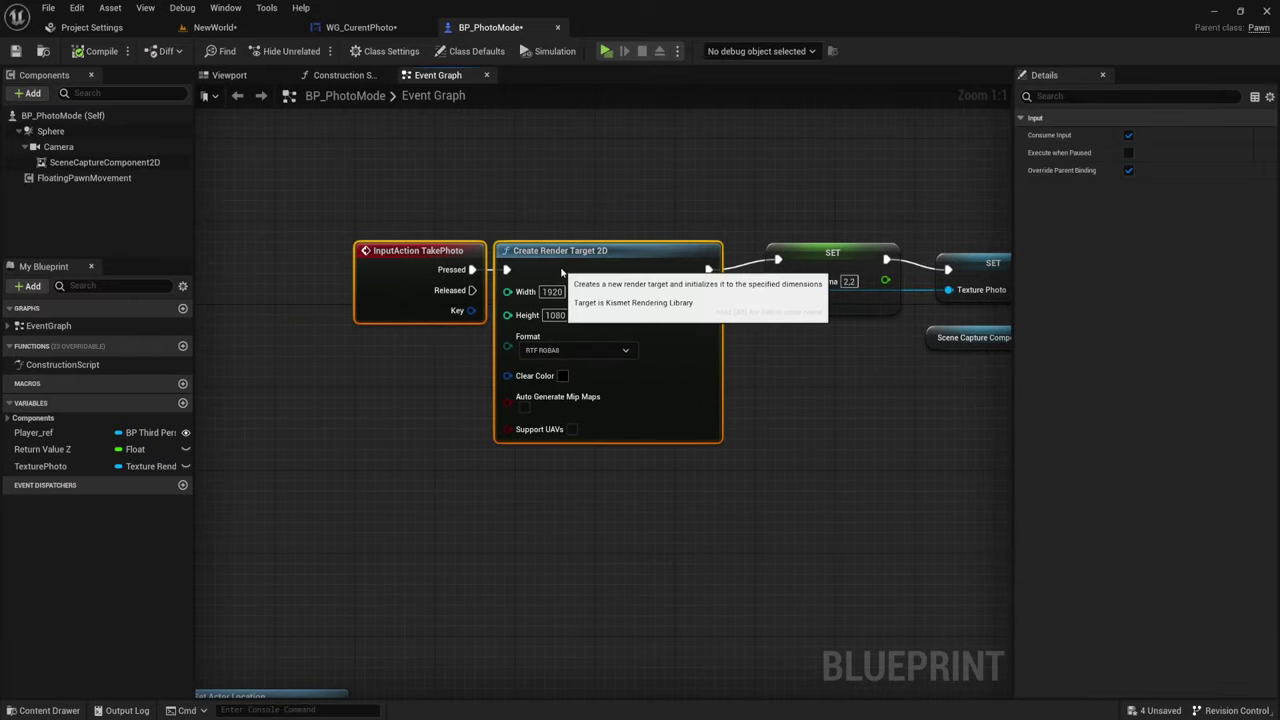
Select SceneCaptureComponent2D and expand its Post Process Volume settings in Details
left_click(61, 178)
left_click(90, 162)
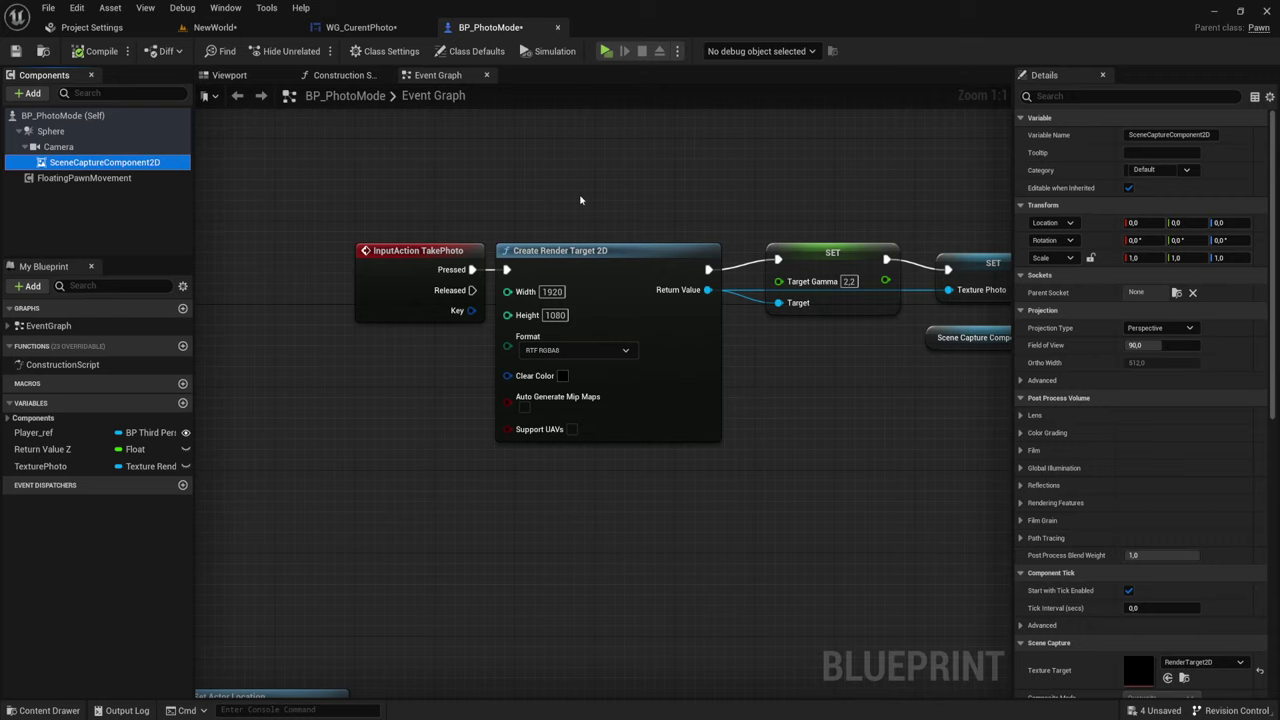
left_click(1020, 398)
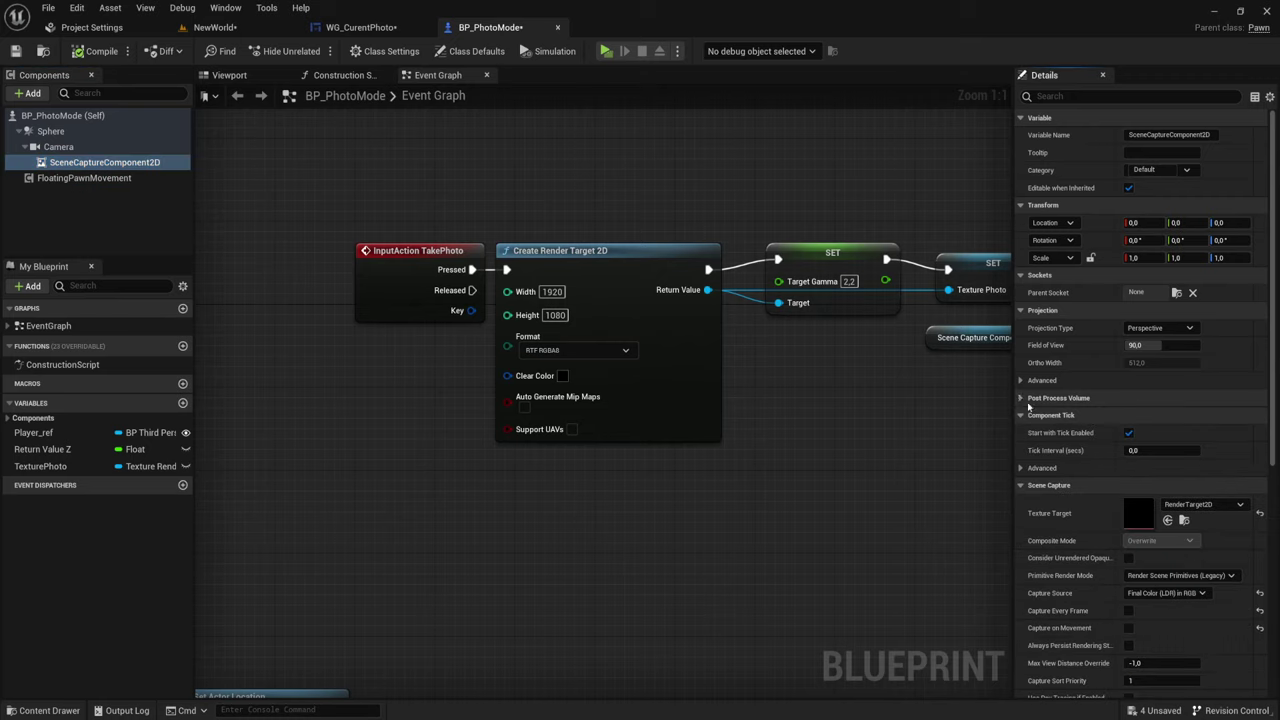
left_click(1028, 400)
scroll(1032, 450, "down", 2)
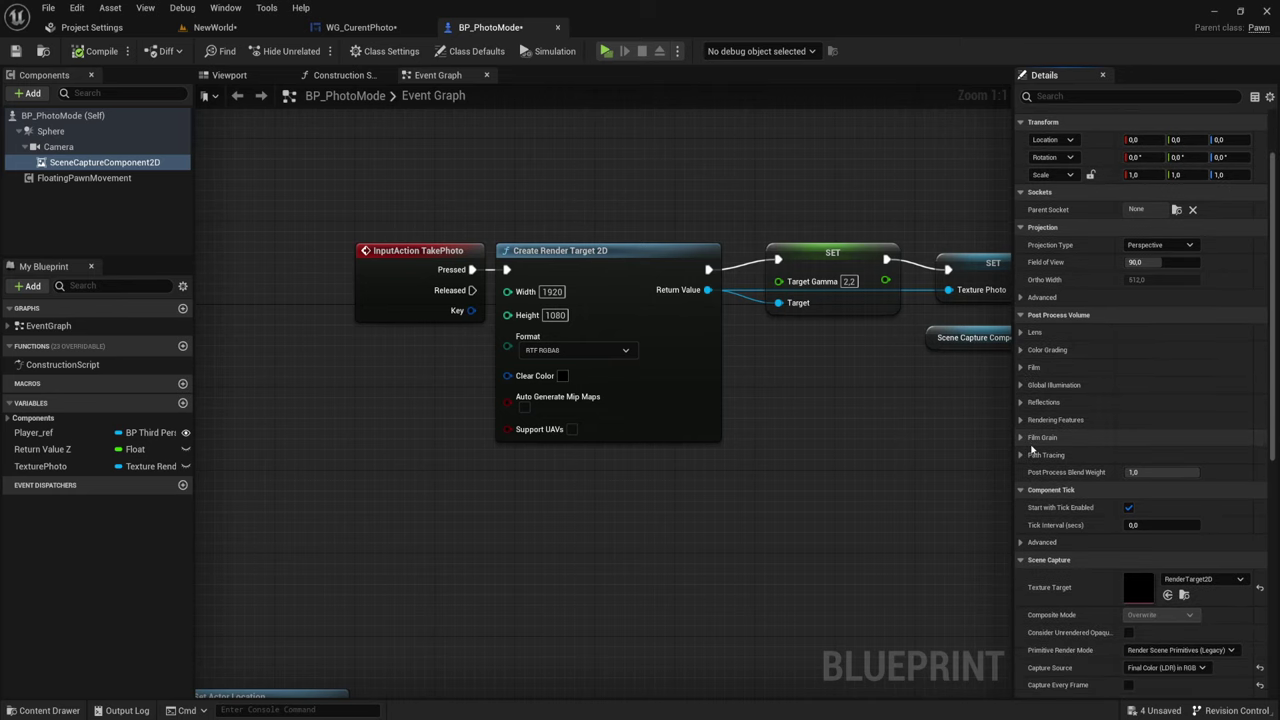
scroll(1043, 428, "down", 3)
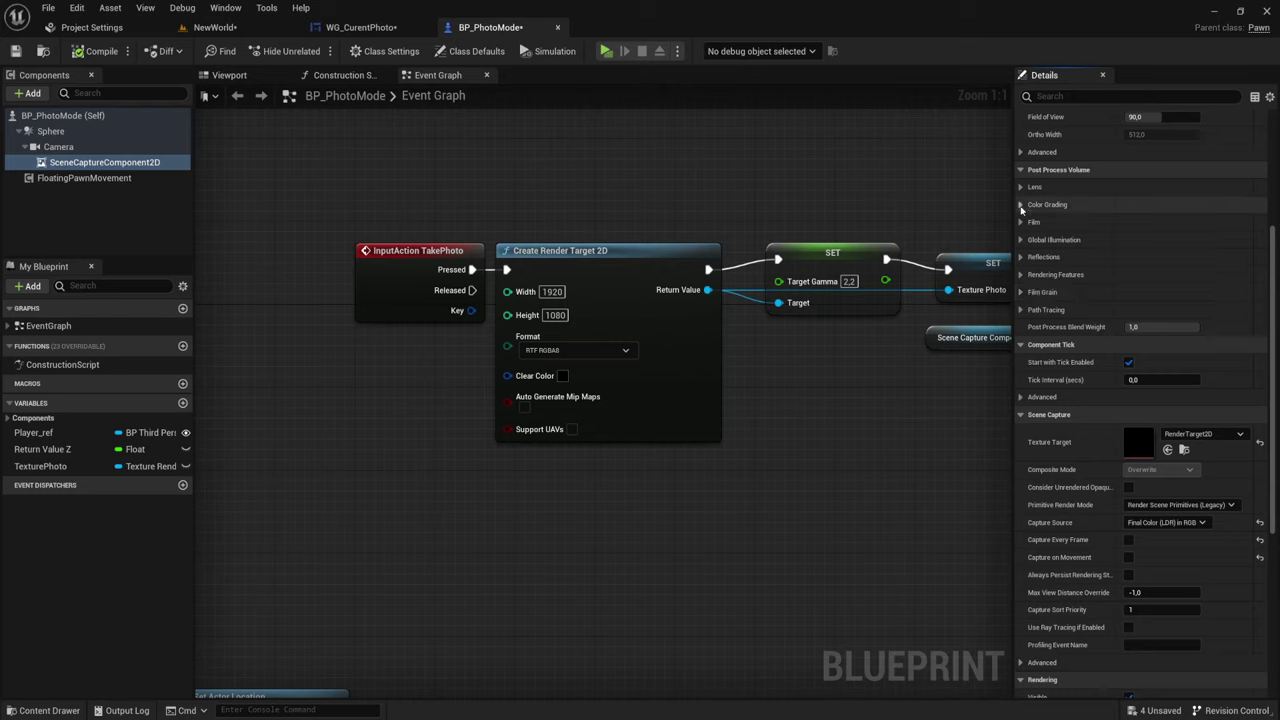
Under Color Grading > Shadows, enable the Gamma override at 1.07
left_click(1021, 205)
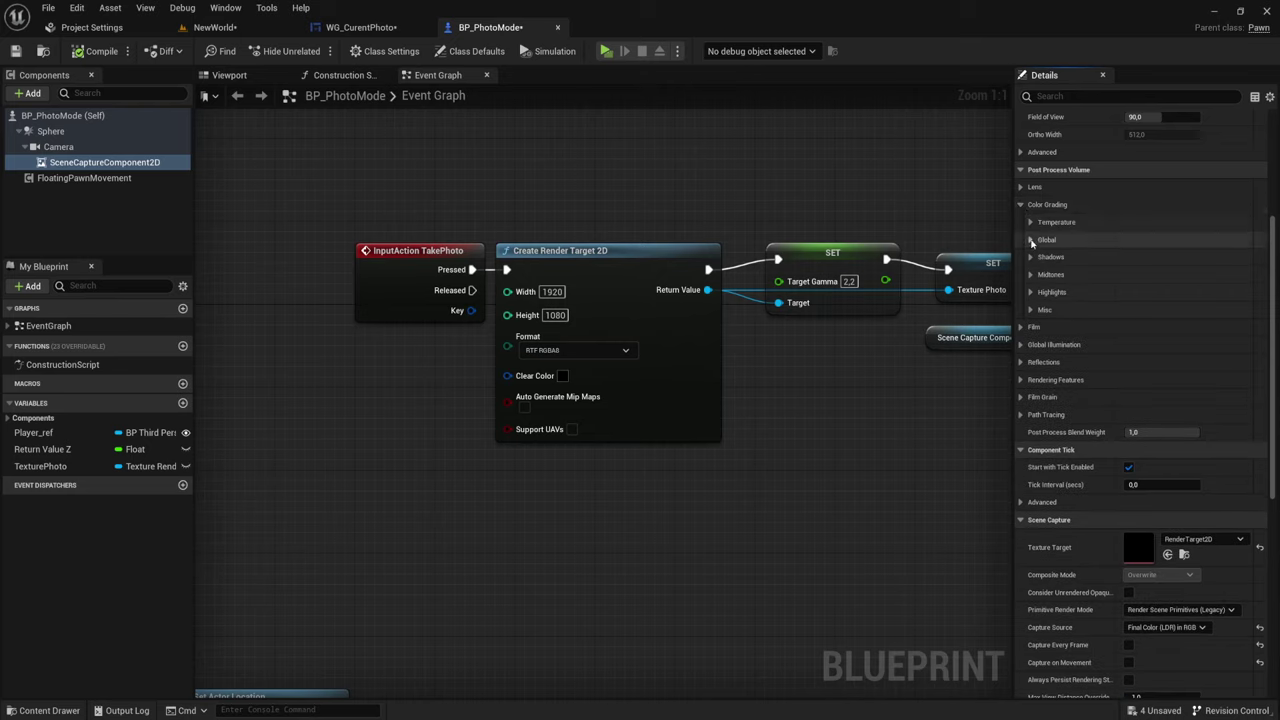
left_click(1031, 257)
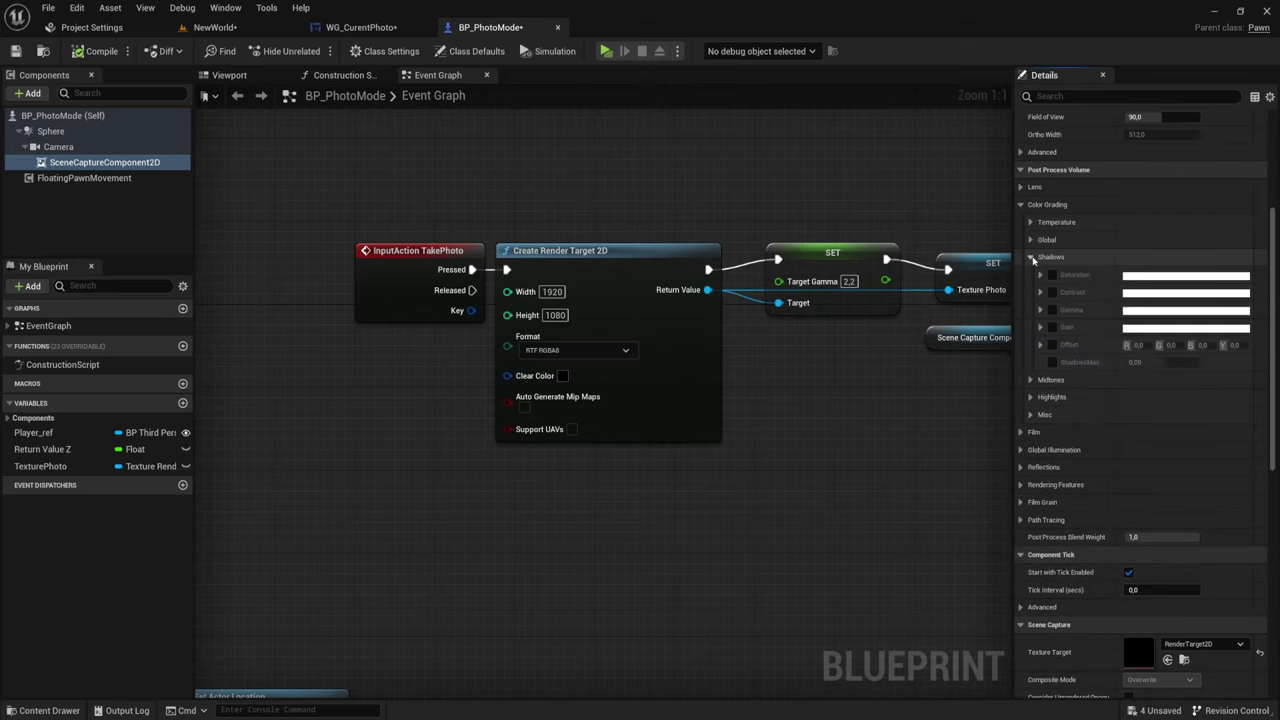
left_click(1041, 310)
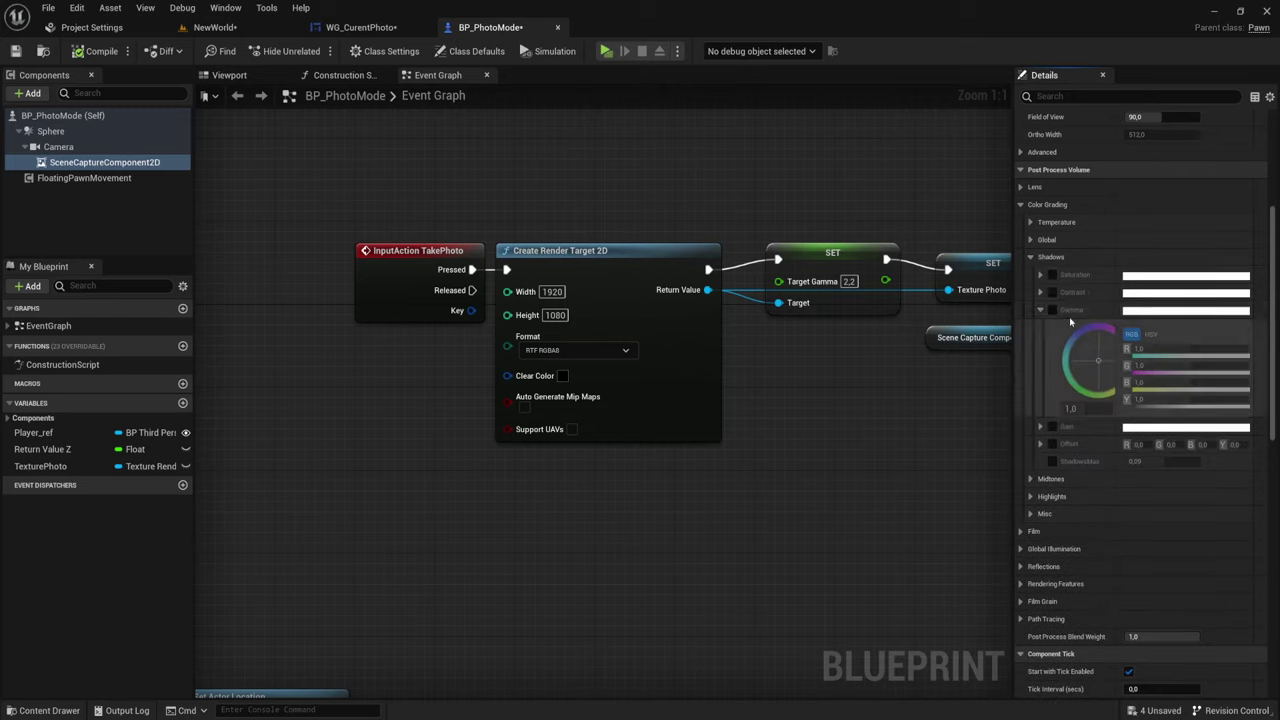
left_click(1052, 310)
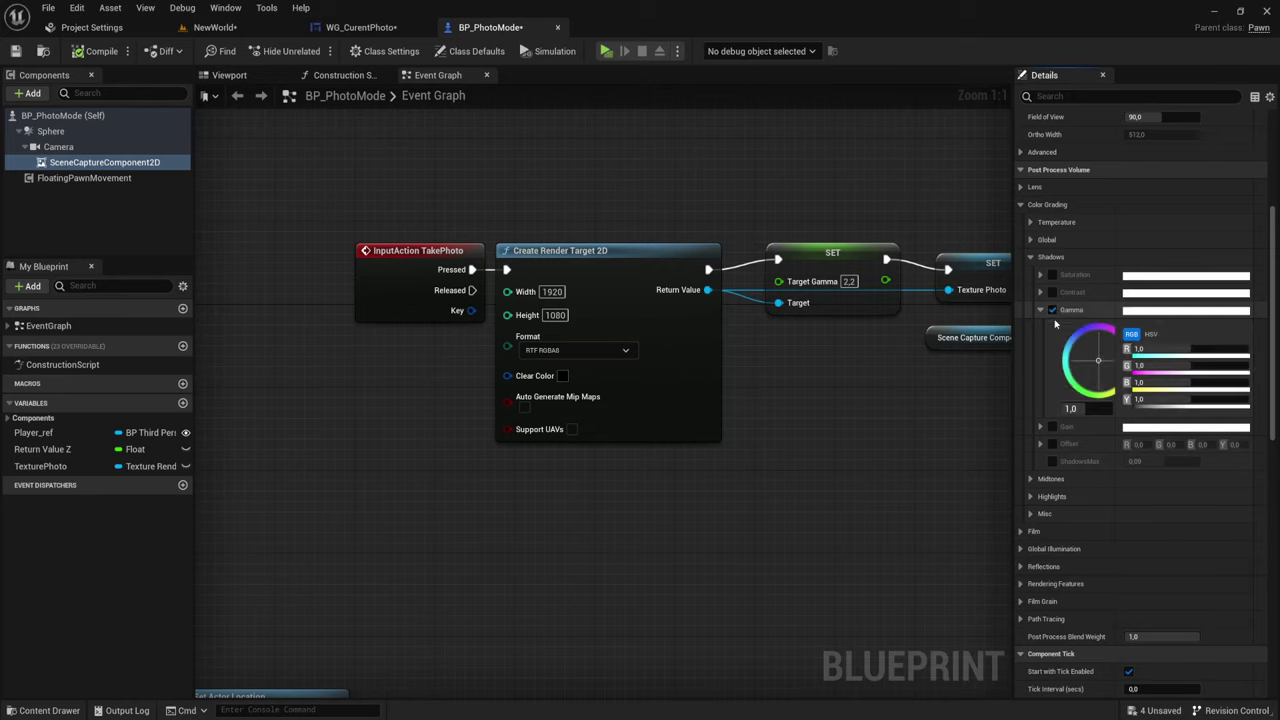
left_click(262, 75)
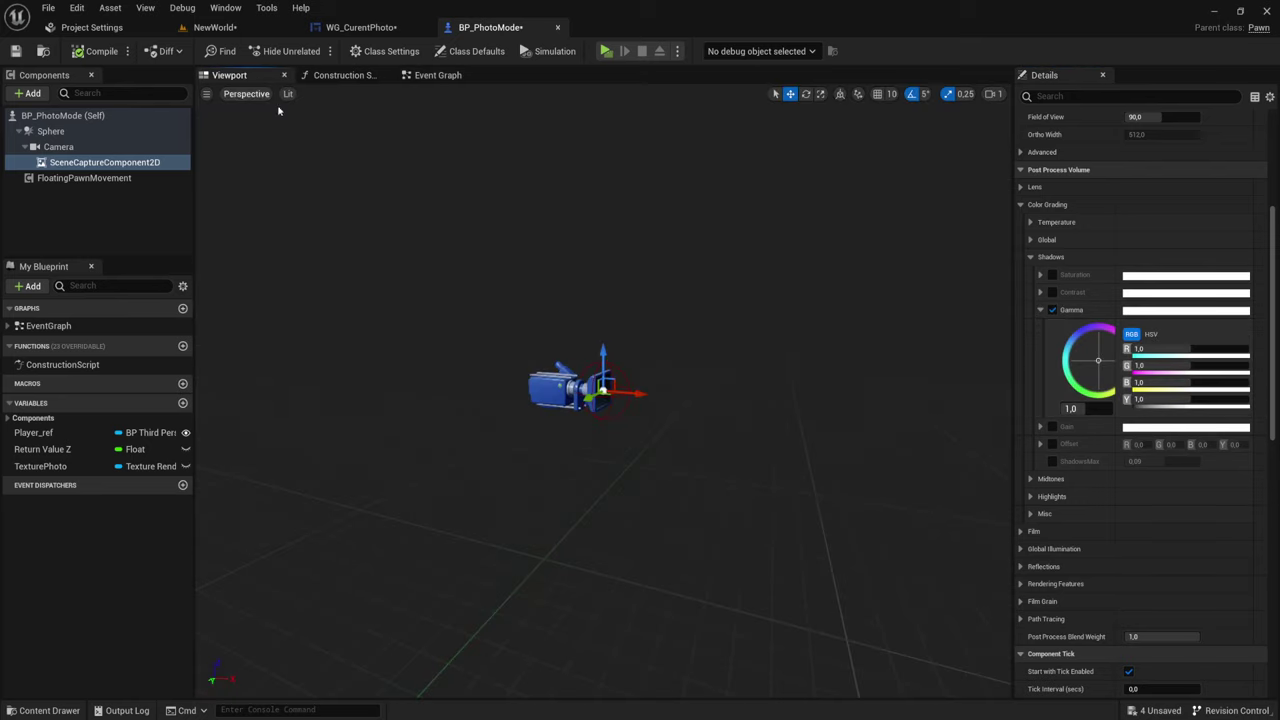
left_click(455, 77)
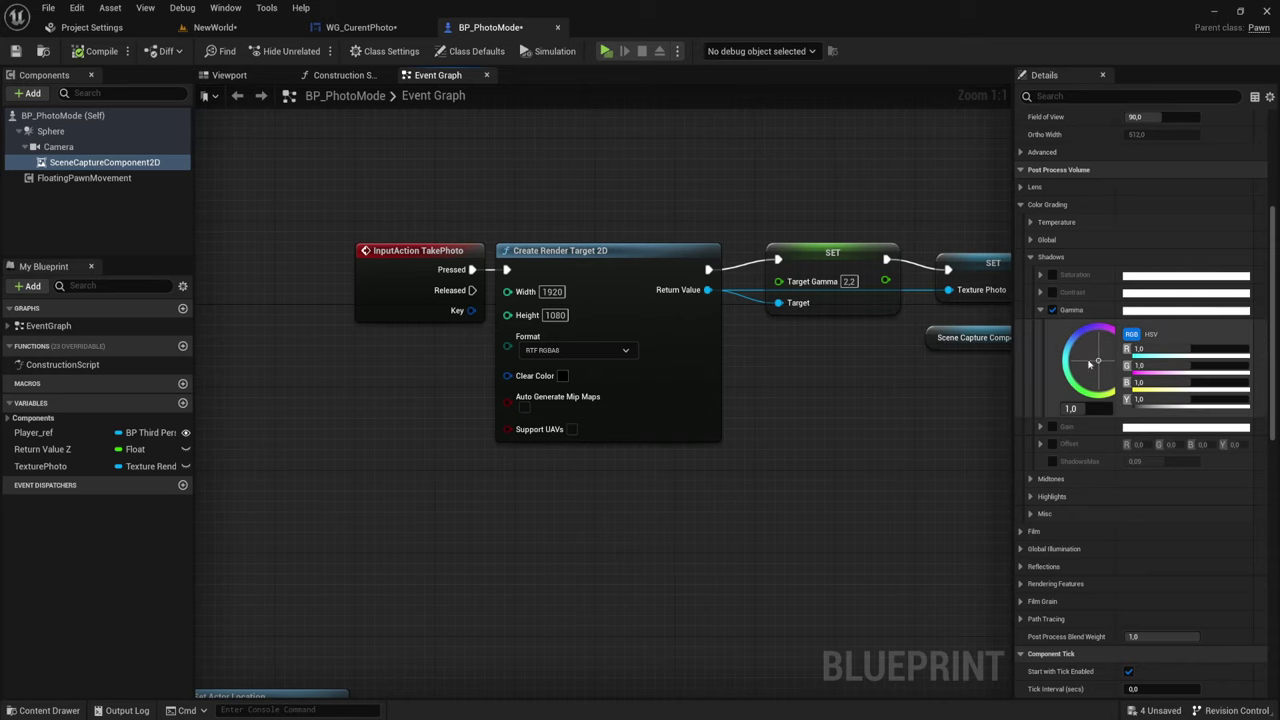
Enable the Shadows Gain and Offset overrides, setting Gain to 0.83 and Offset to 0.099
mouse_move(1012, 411)
left_mouse_down()
mouse_move(973, 411)
mouse_move(1053, 405)
left_mouse_up()
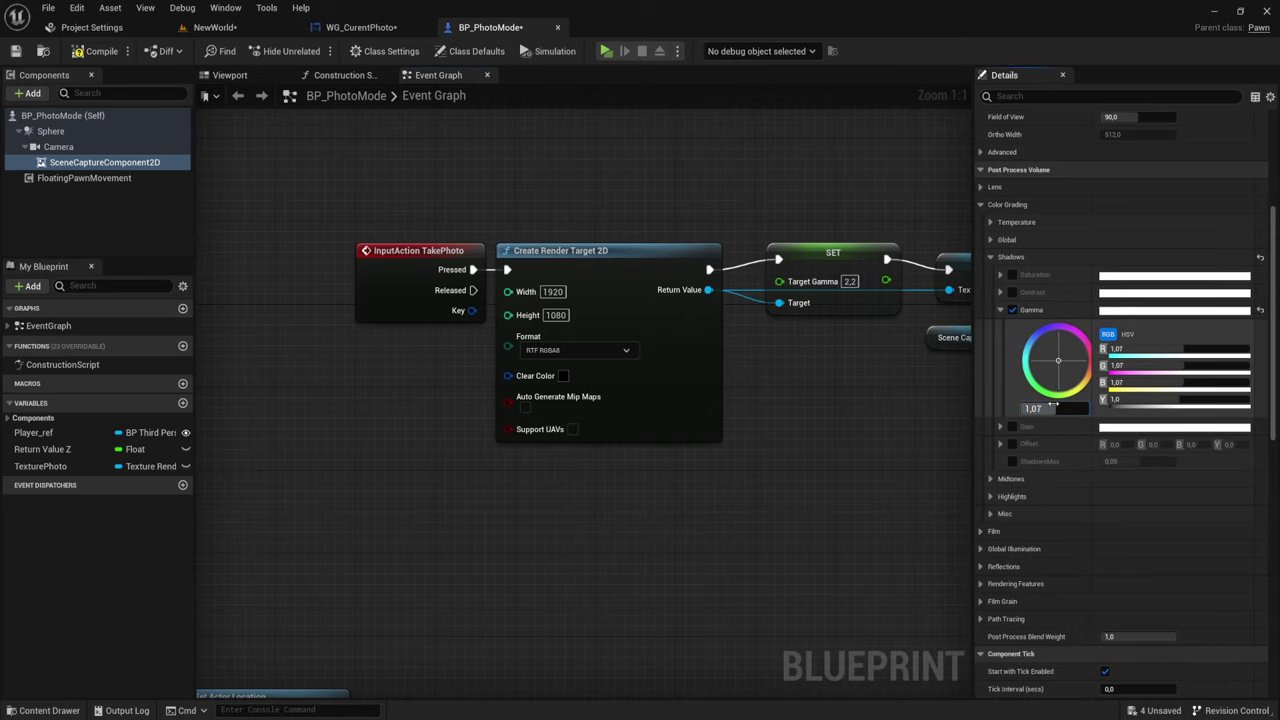
left_click(1012, 443)
left_click(1012, 427)
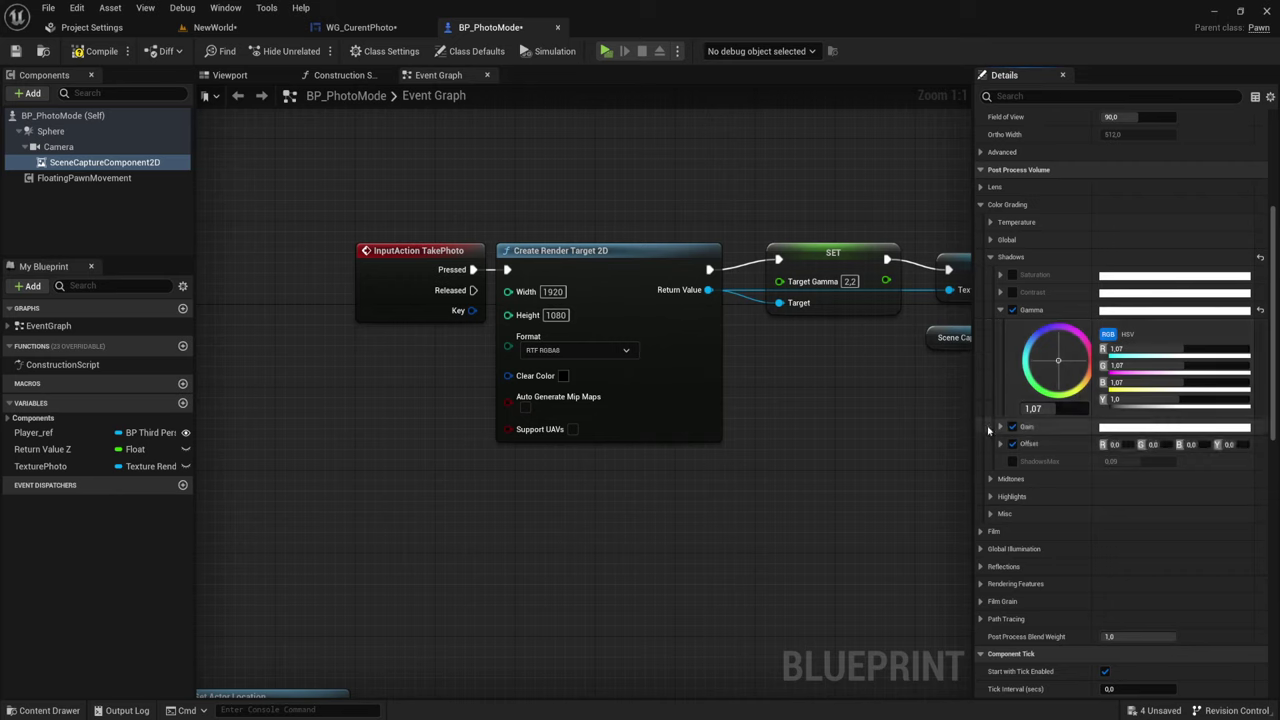
left_click(1000, 427)
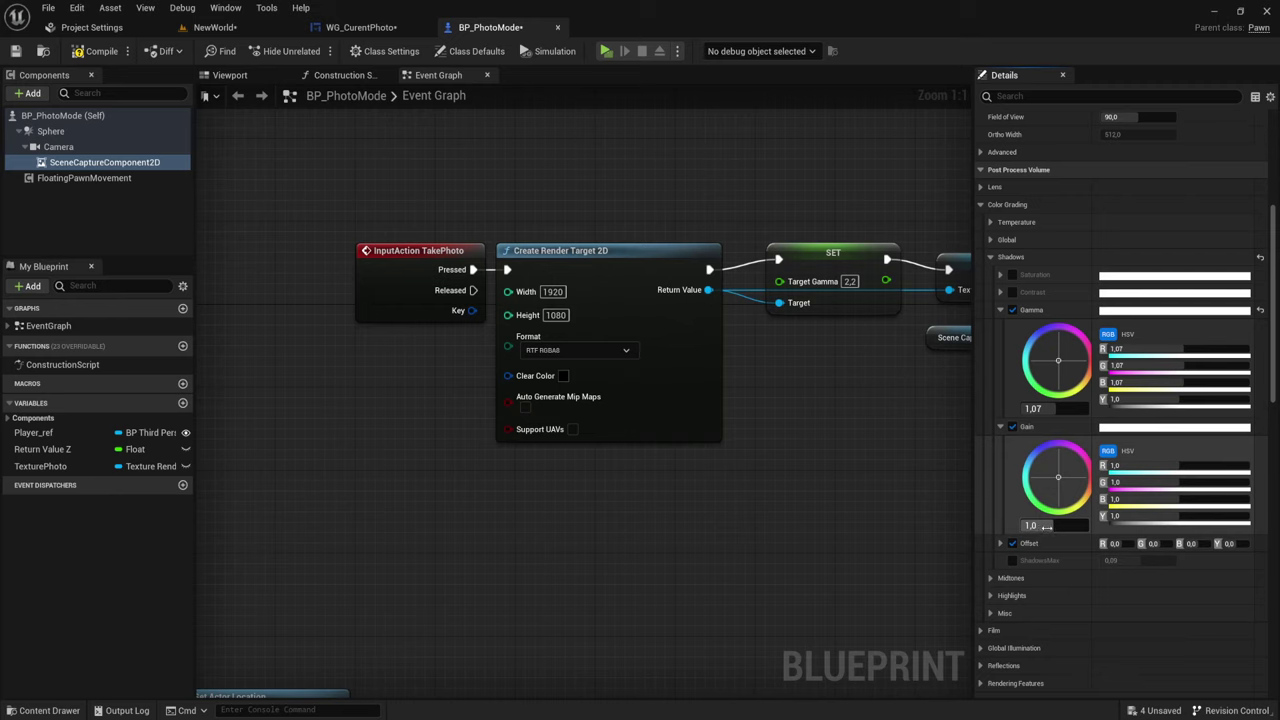
left_click_drag(1045, 526, 1034, 525)
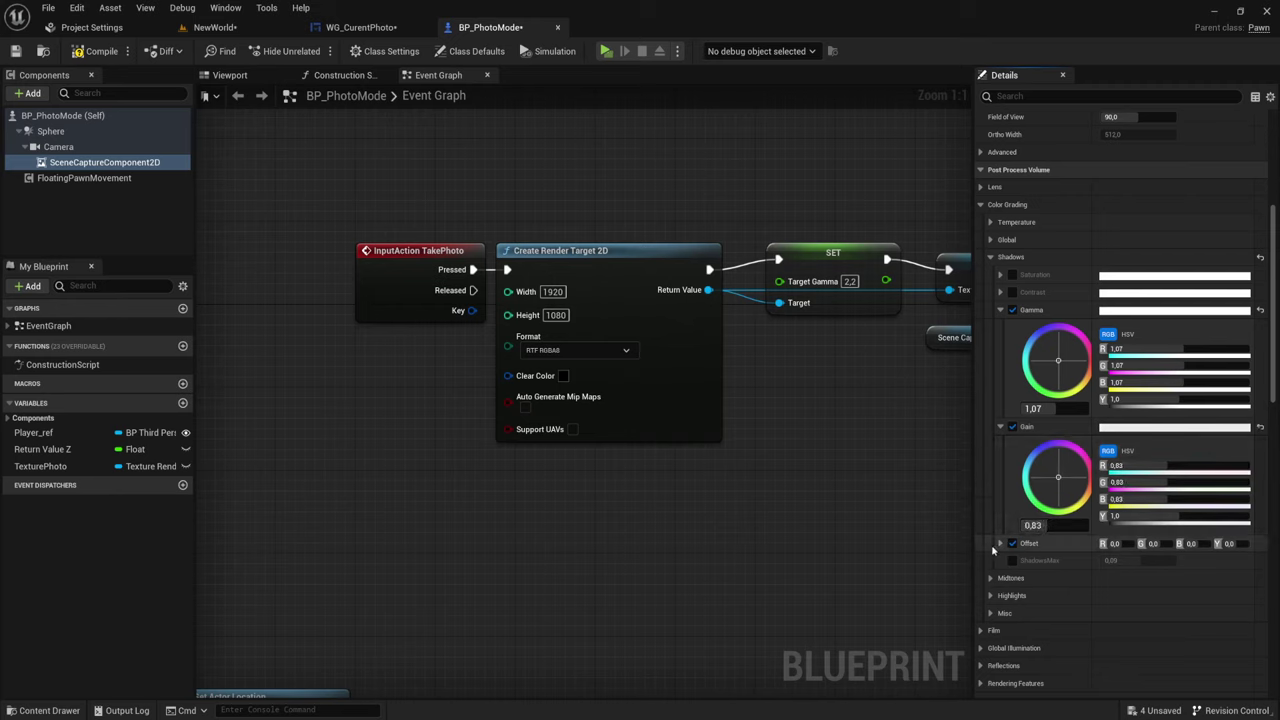
left_click(1000, 543)
left_click_drag(1040, 642, 1055, 642)
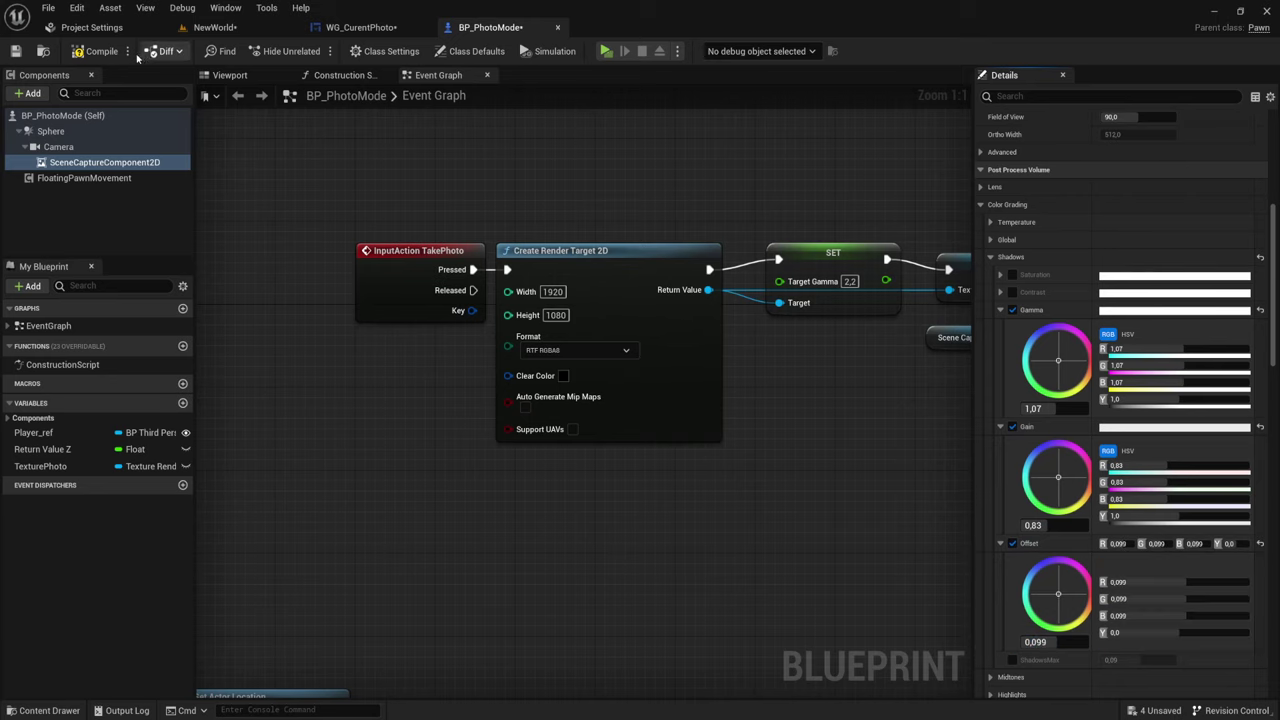
Play-test the new shadow grading and take a photo-mode snapshot
left_click(610, 52)
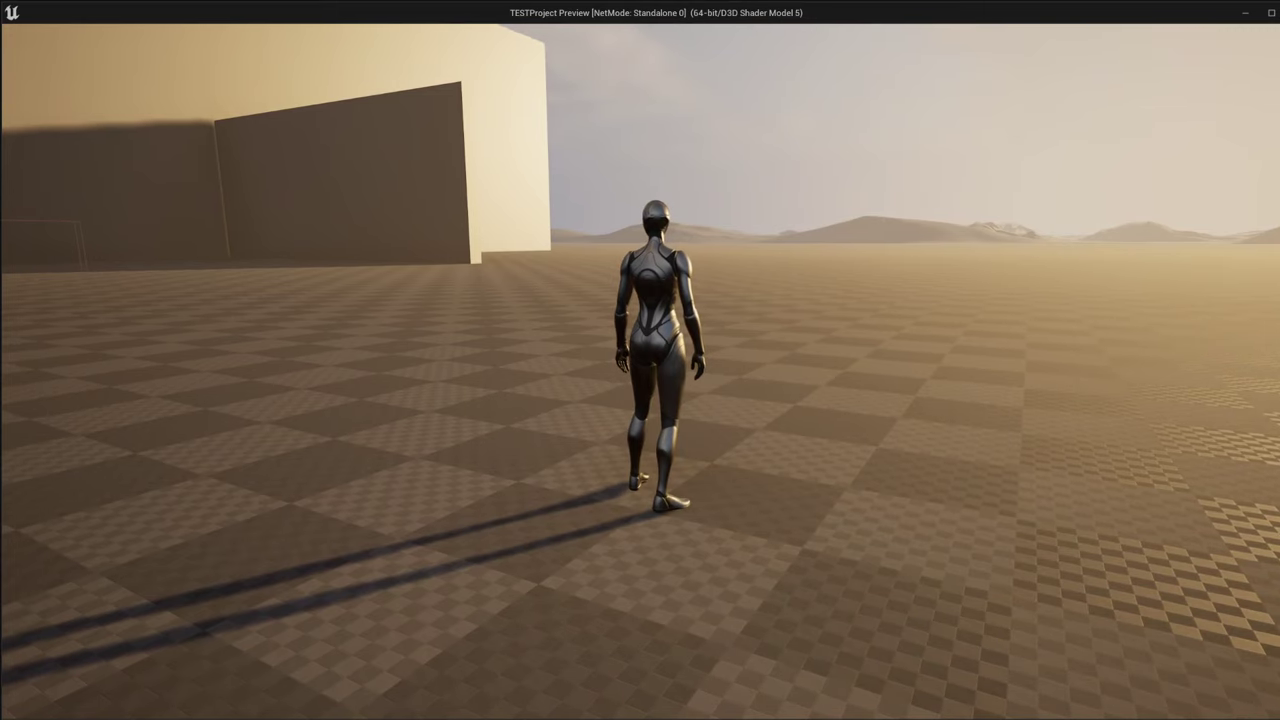
key("p")
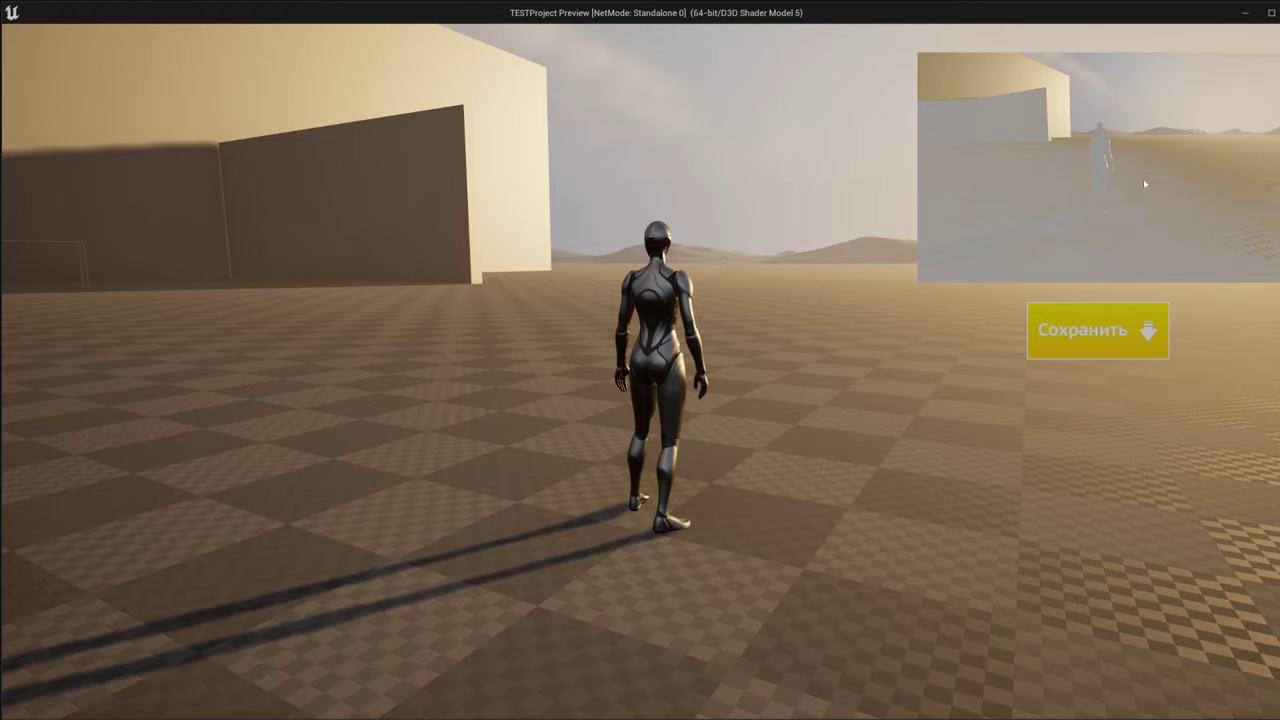
key("Escape")
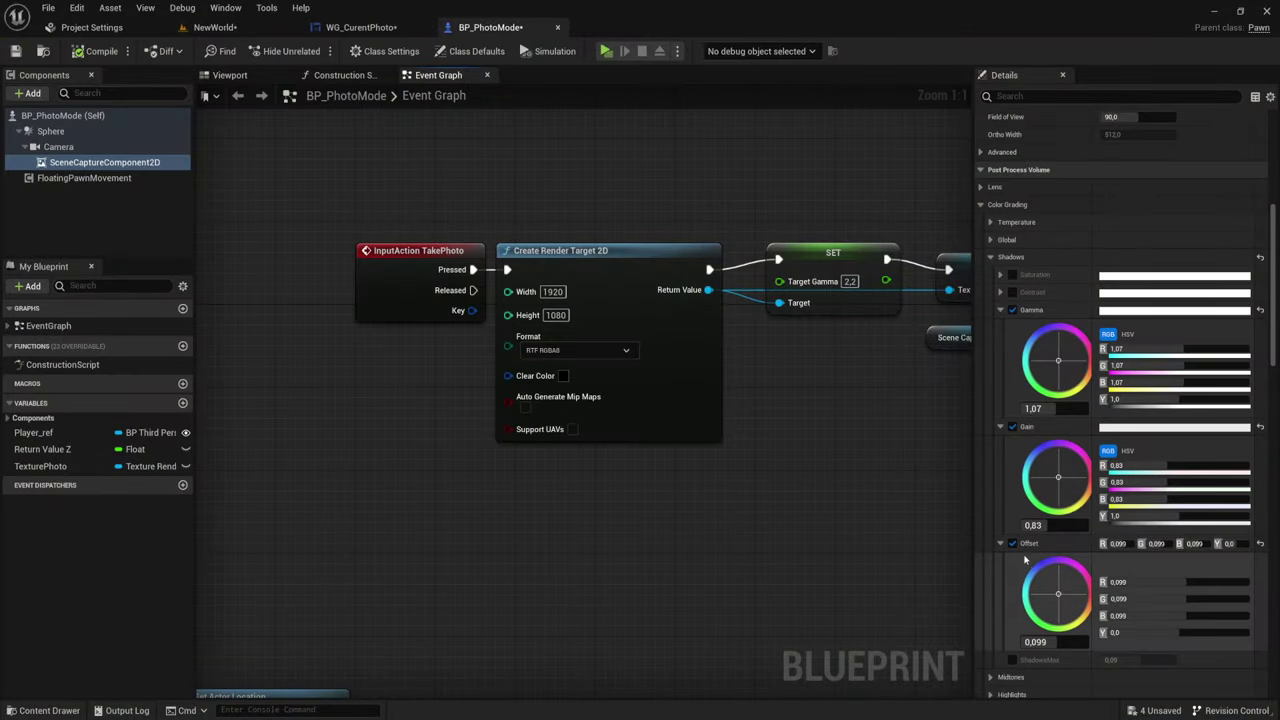
Disable the Shadows Gain override and take another test snapshot
left_click(1012, 426)
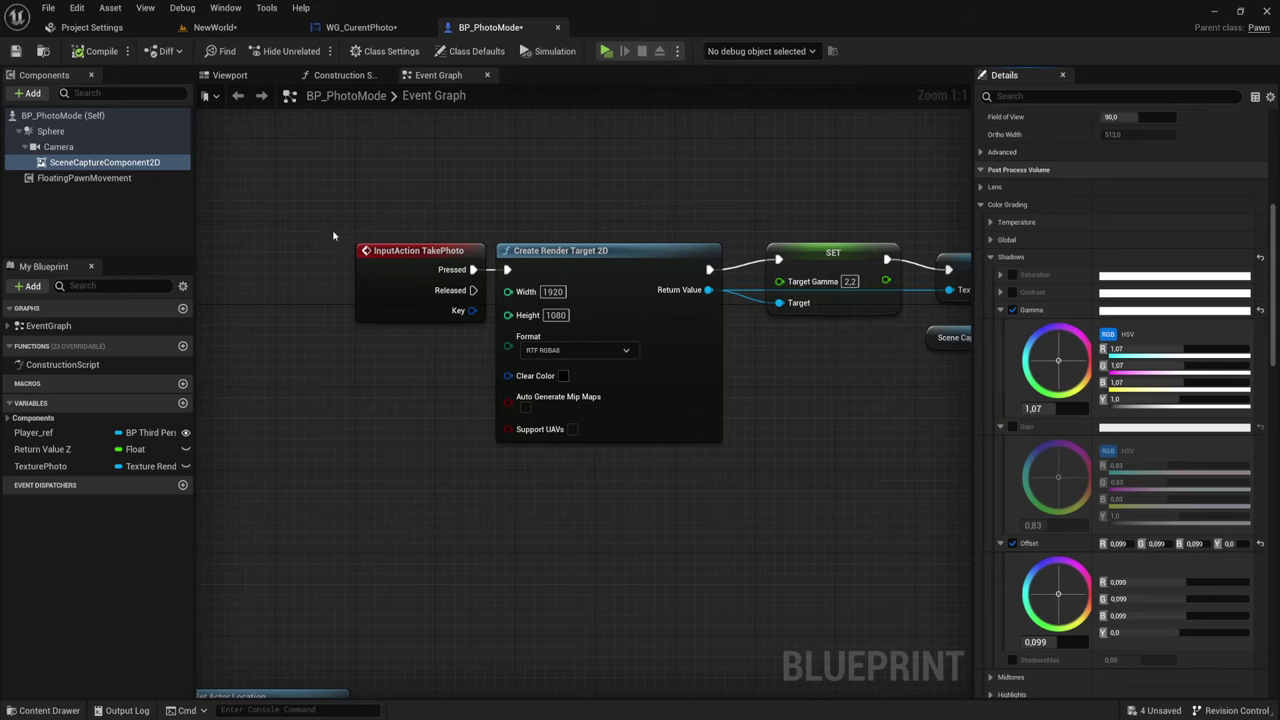
left_click(606, 51)
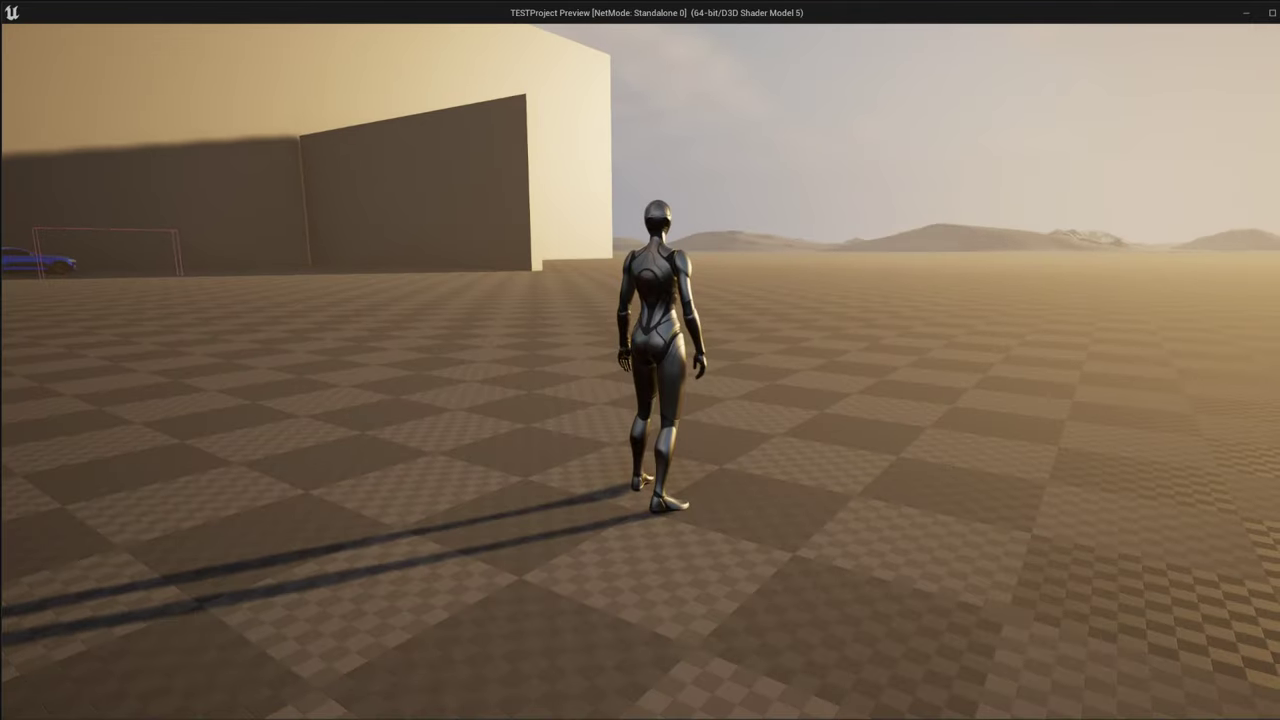
key("p")
key("Escape")
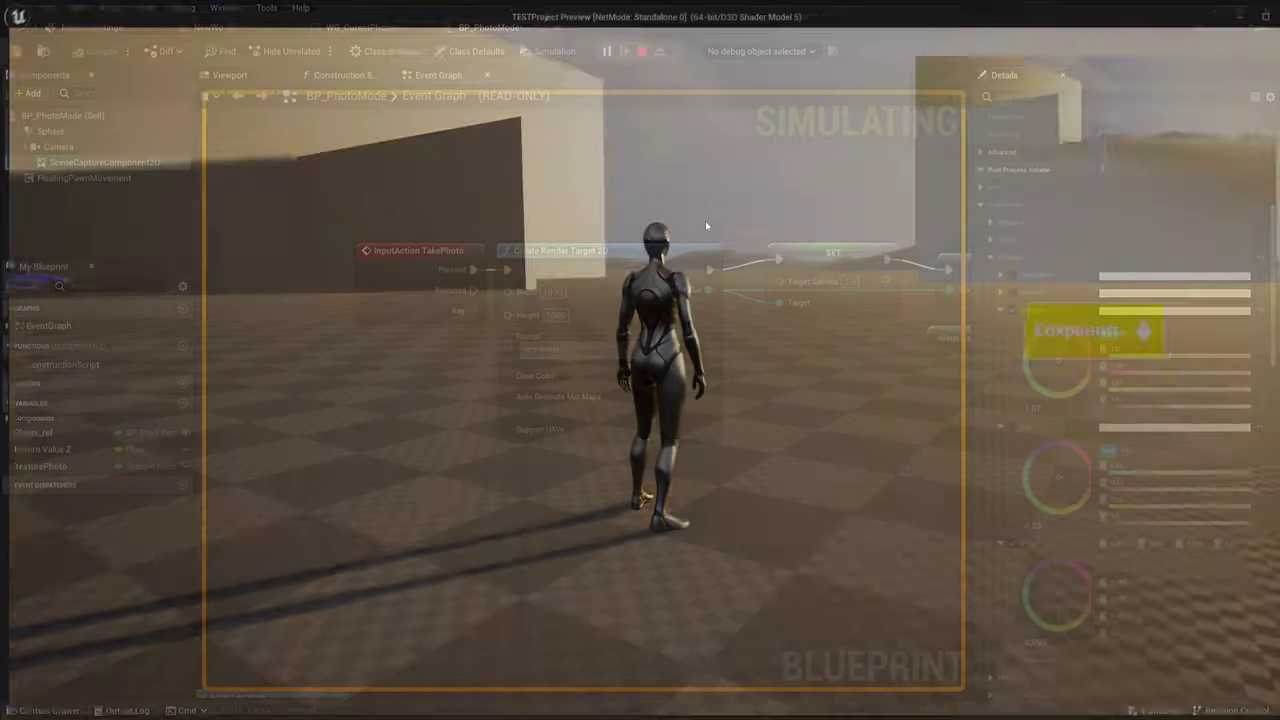
Disable the Shadows Offset override and snap a further test photo in game
left_click(1012, 543)
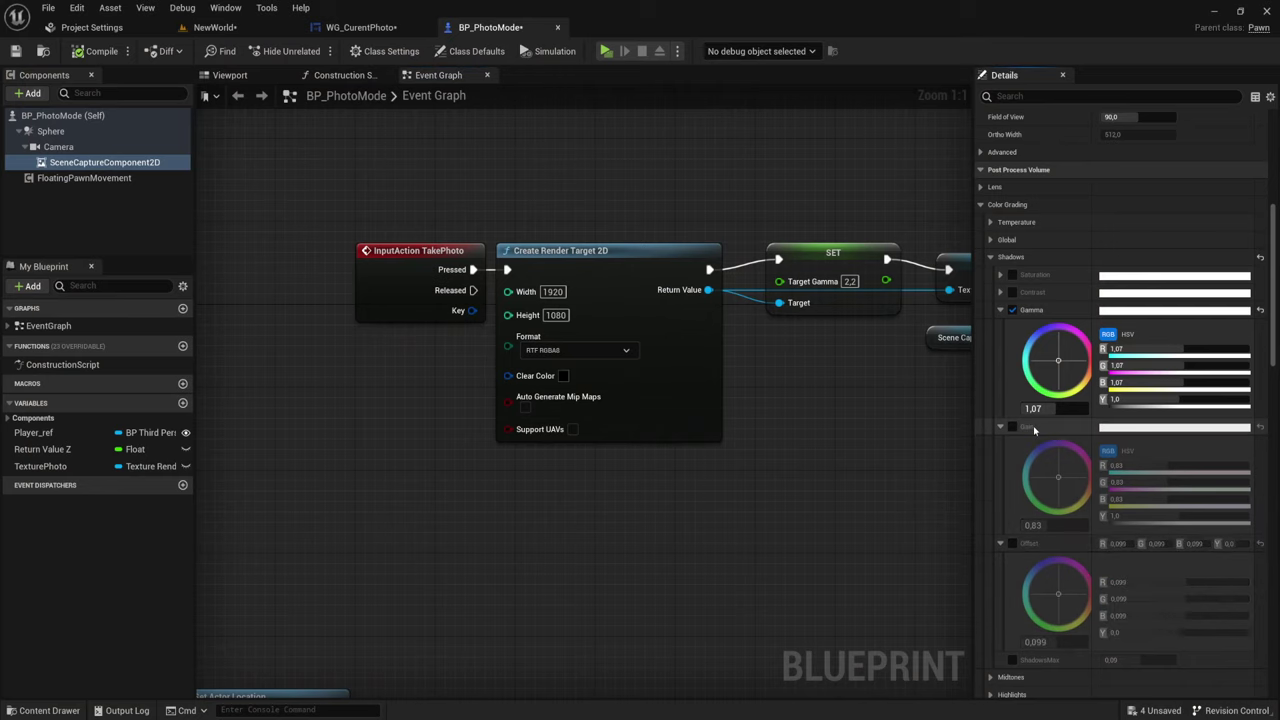
left_click(606, 52)
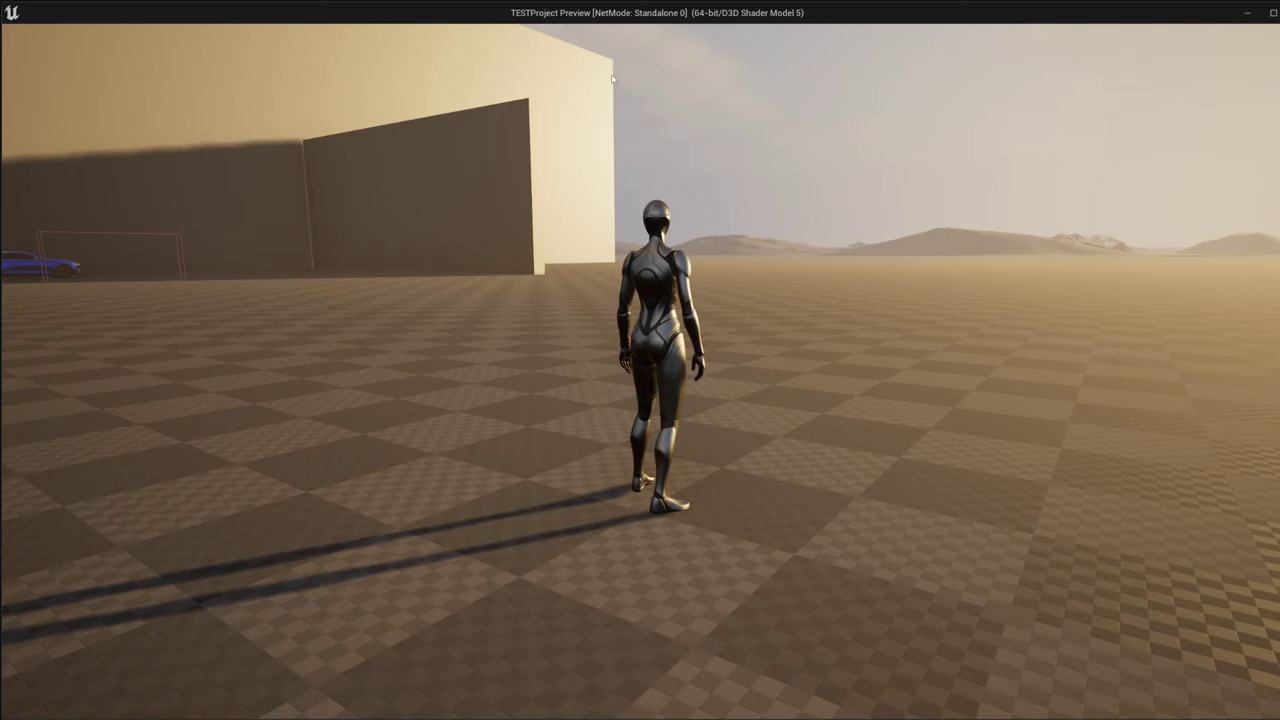
left_click(613, 78)
key("p")
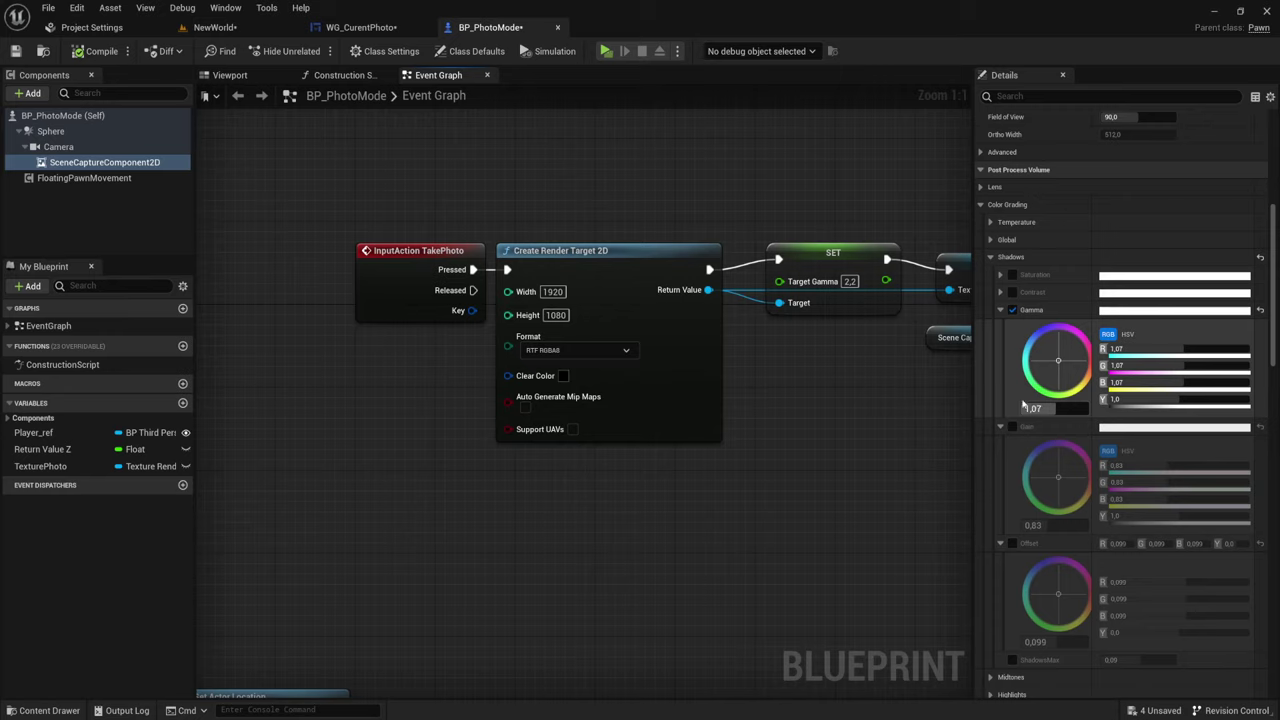
Try the shadow Contrast override at 1.08, then switch the override back off
left_click(1012, 292)
left_click(1000, 292)
left_click_drag(1035, 391, 1060, 391)
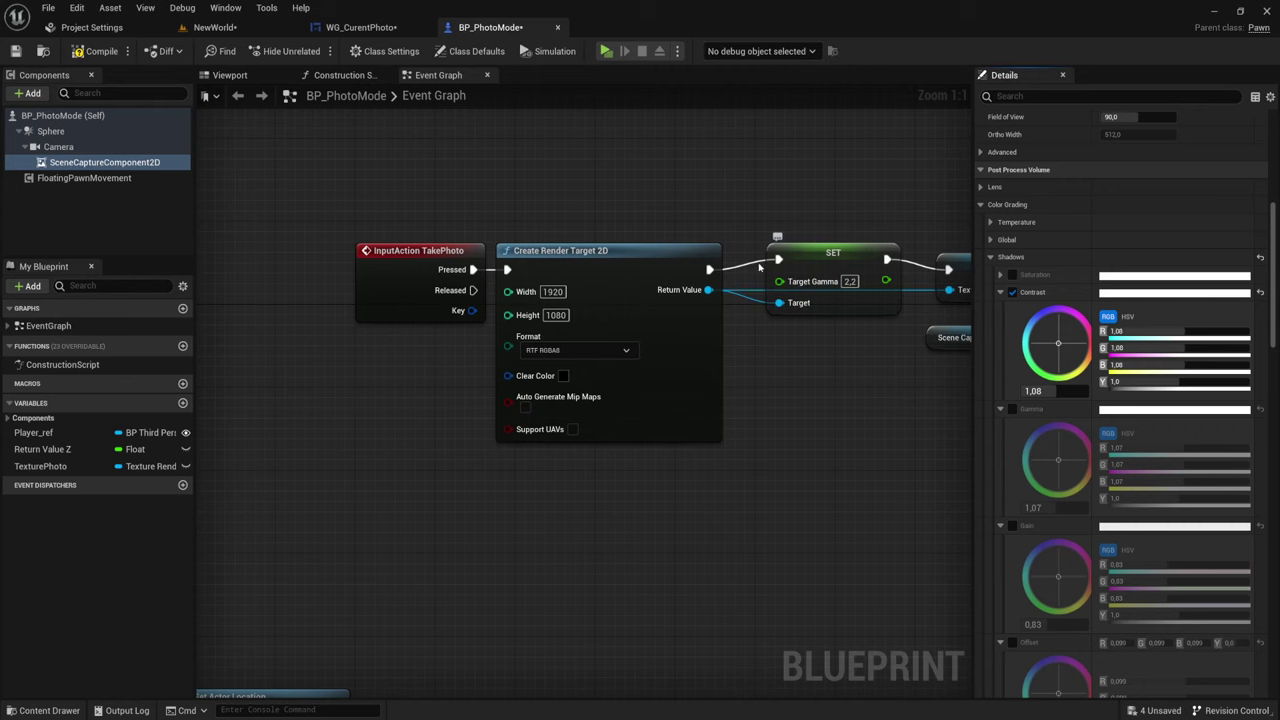
right_click_drag(780, 335, 680, 313)
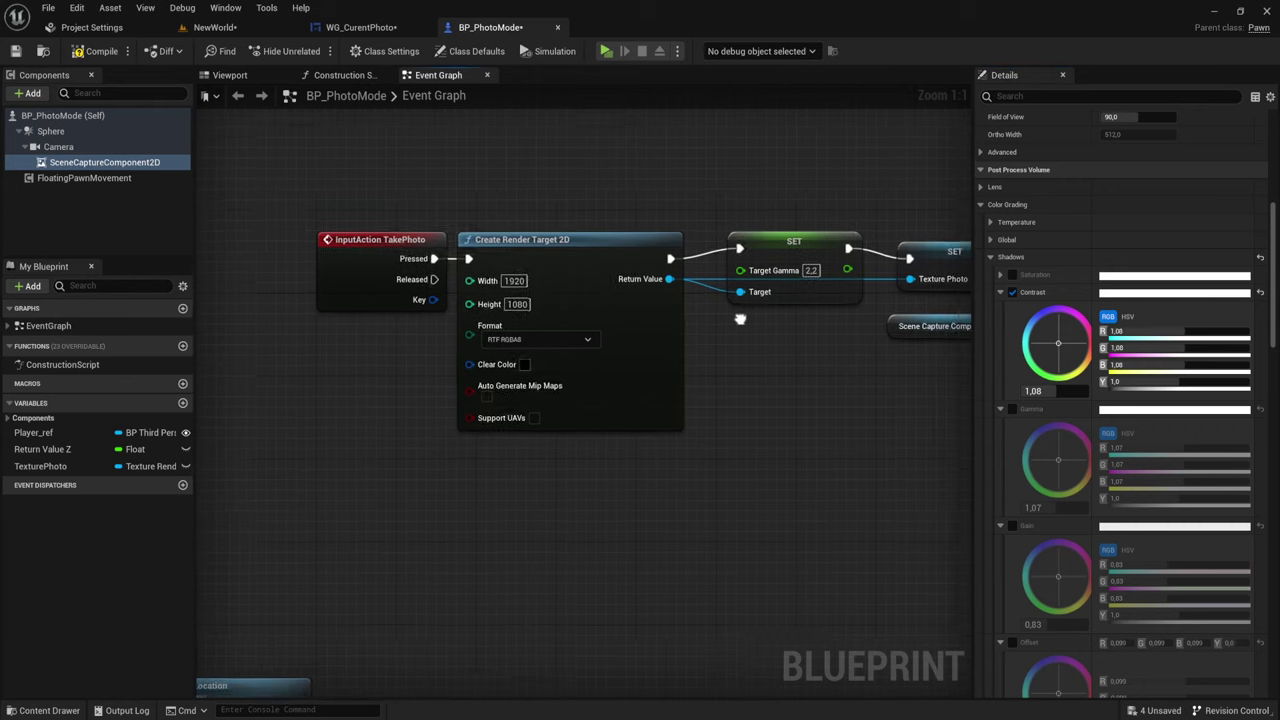
left_click(1012, 292)
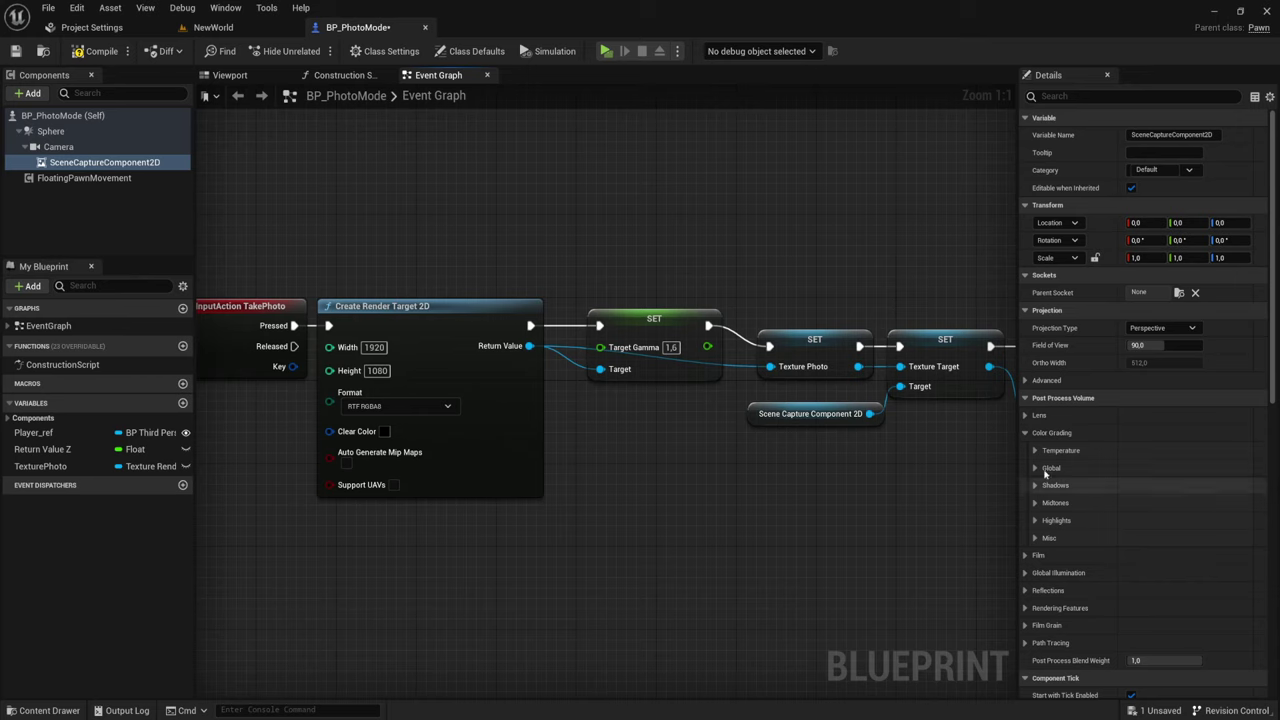
In the NewWorld level, rotate the directional sun light to a steeper pitch of about -64°
left_click(249, 29)
right_click_drag(580, 205, 578, 246)
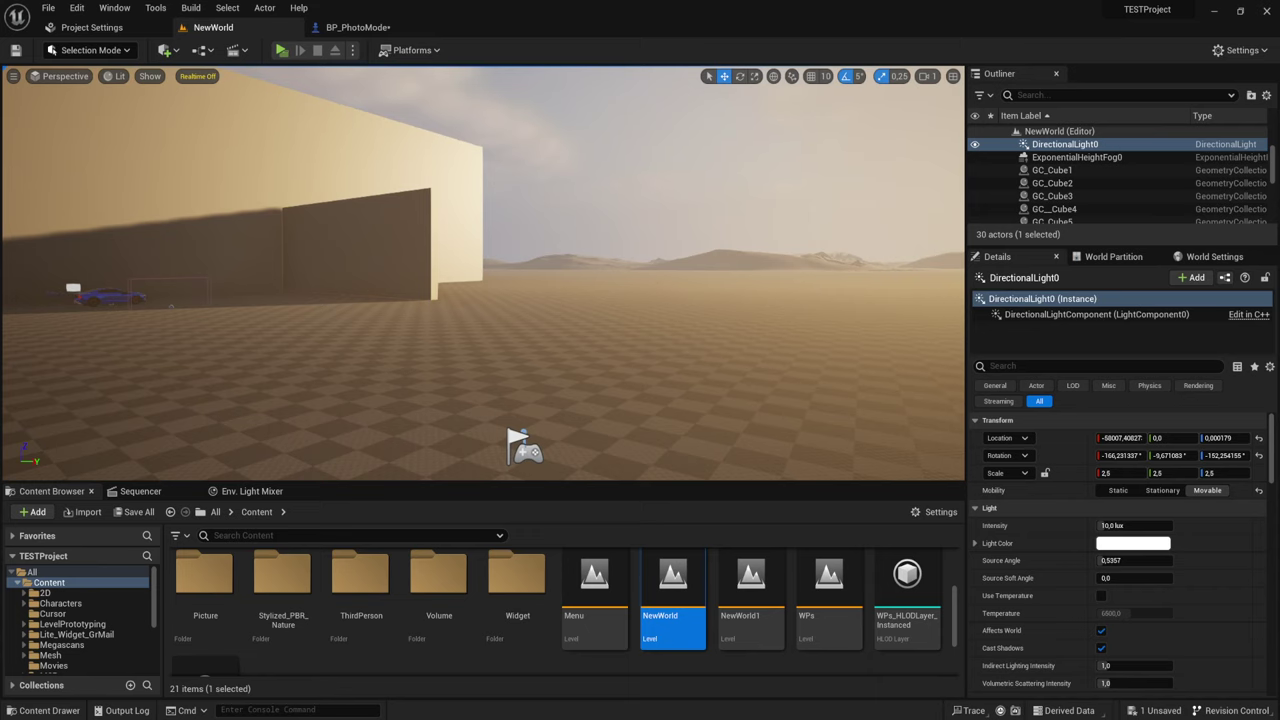
right_click_drag(658, 289, 660, 285)
key("ctrl+l")
key("ctrl+l")
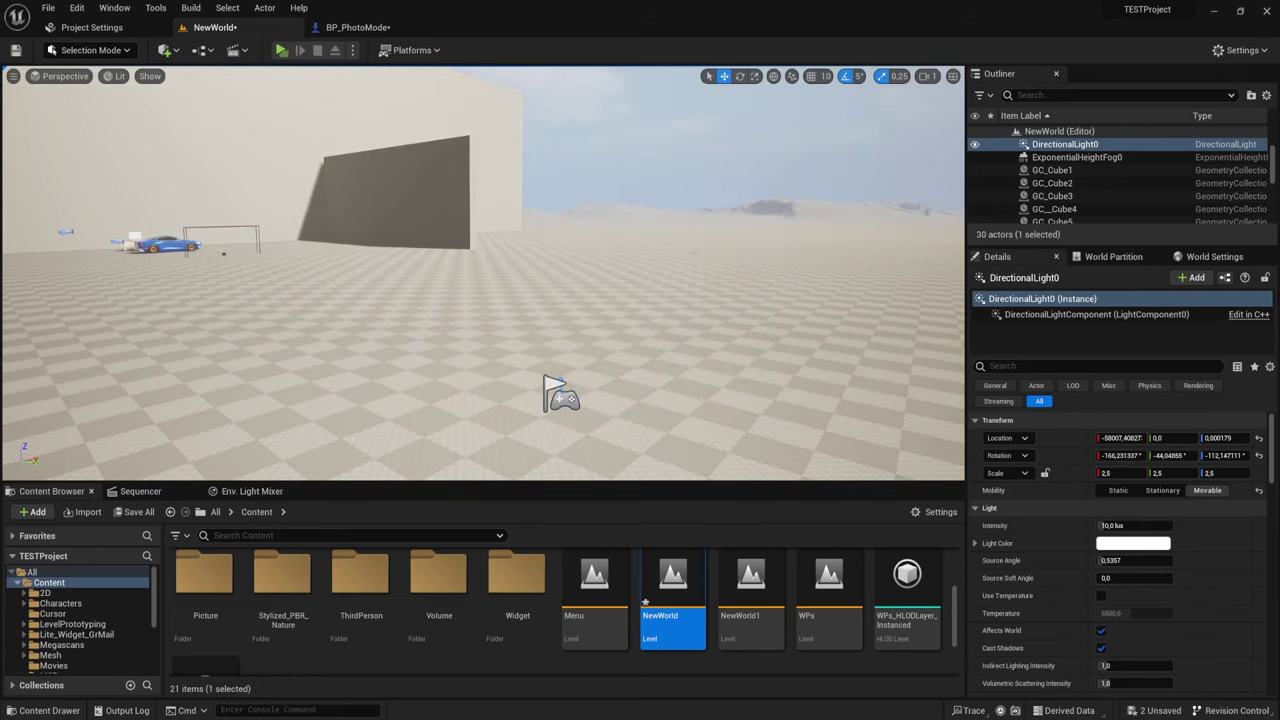
left_click(658, 289)
Hide ExponentialHeightFog0 in the Outliner and turn the view to face the wall
scroll(1032, 193, "up", 2)
scroll(1032, 193, "up", 2)
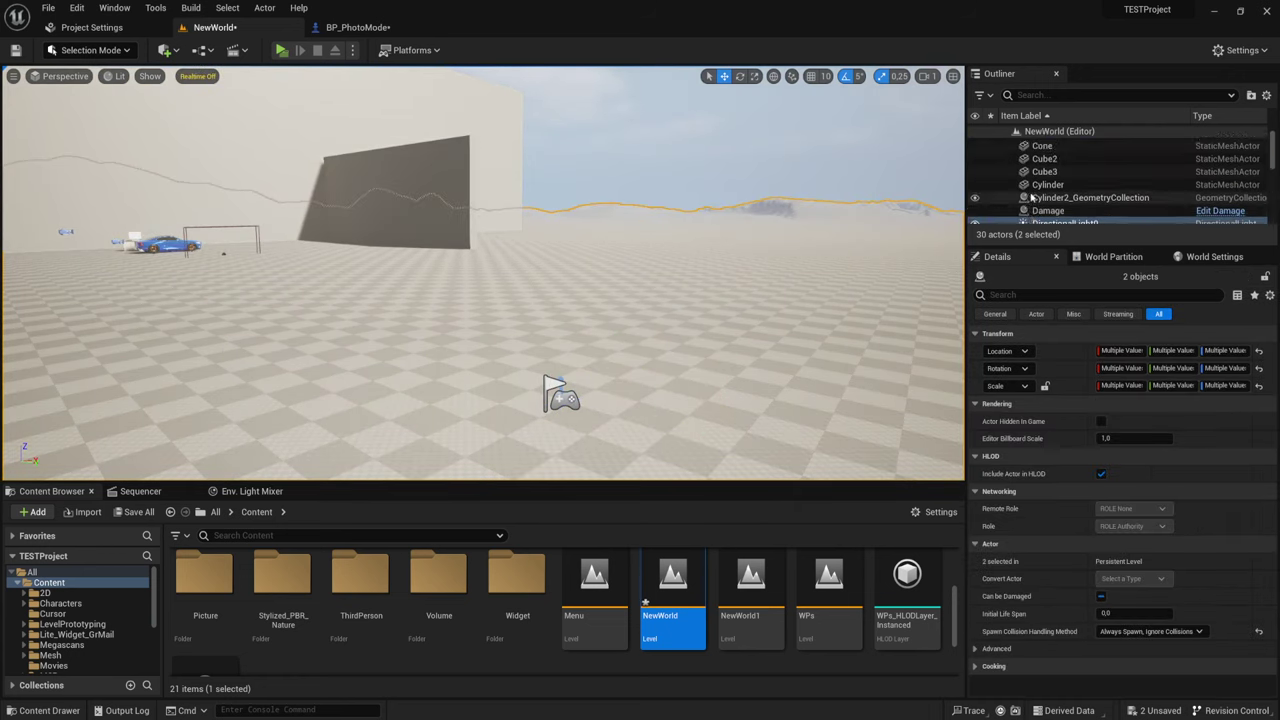
scroll(1032, 193, "up", 1)
scroll(1032, 193, "up", 1)
scroll(1032, 193, "down", 2)
scroll(1032, 193, "down", 1)
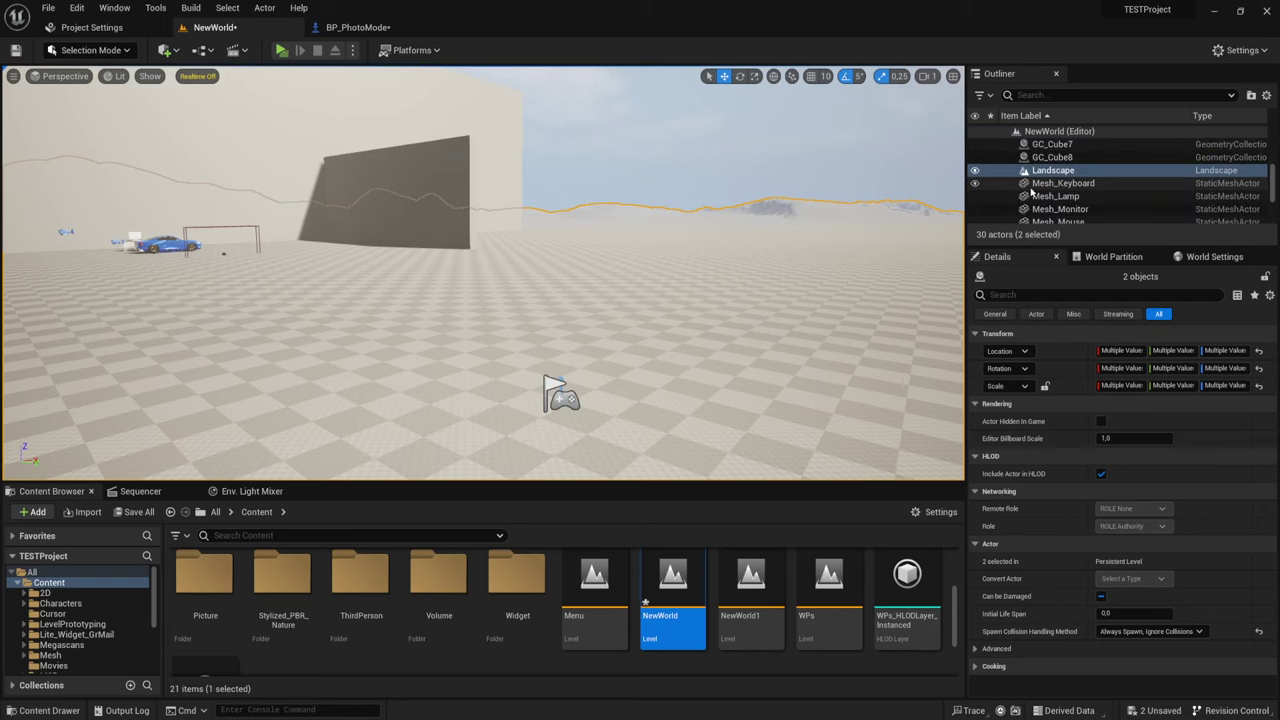
scroll(1032, 193, "down", 1)
scroll(1030, 185, "down", 1)
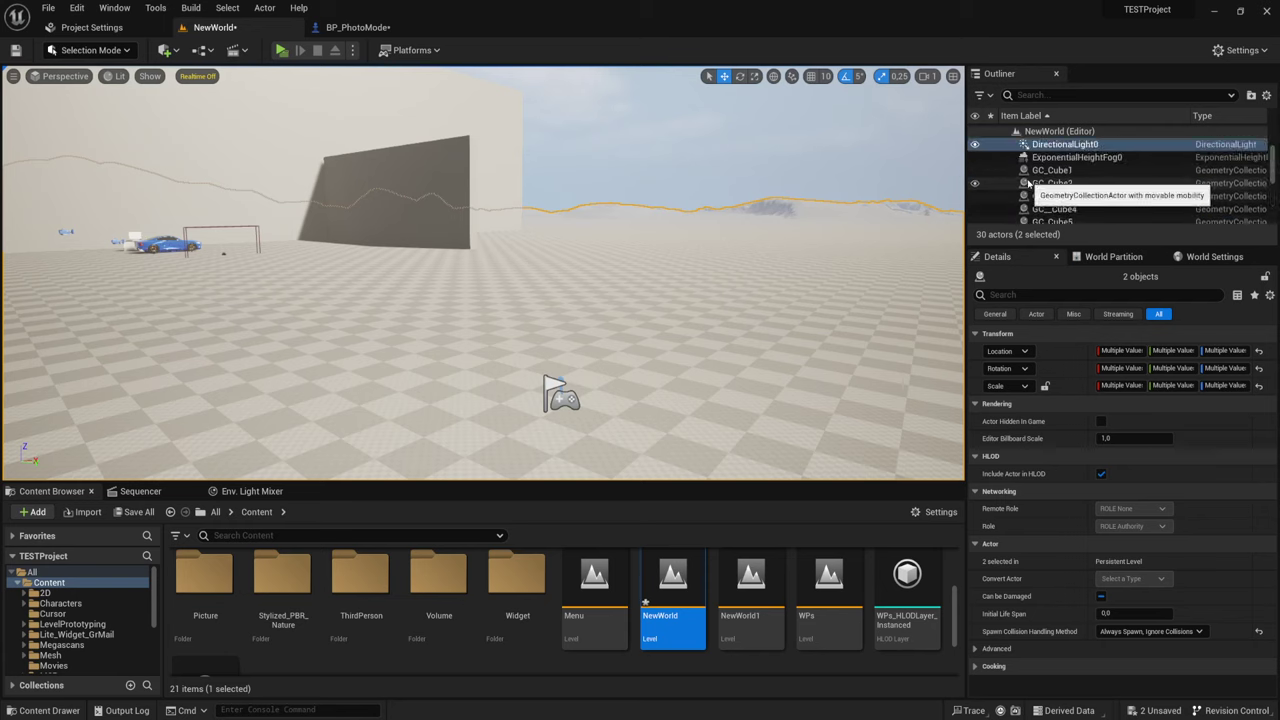
left_click(975, 157)
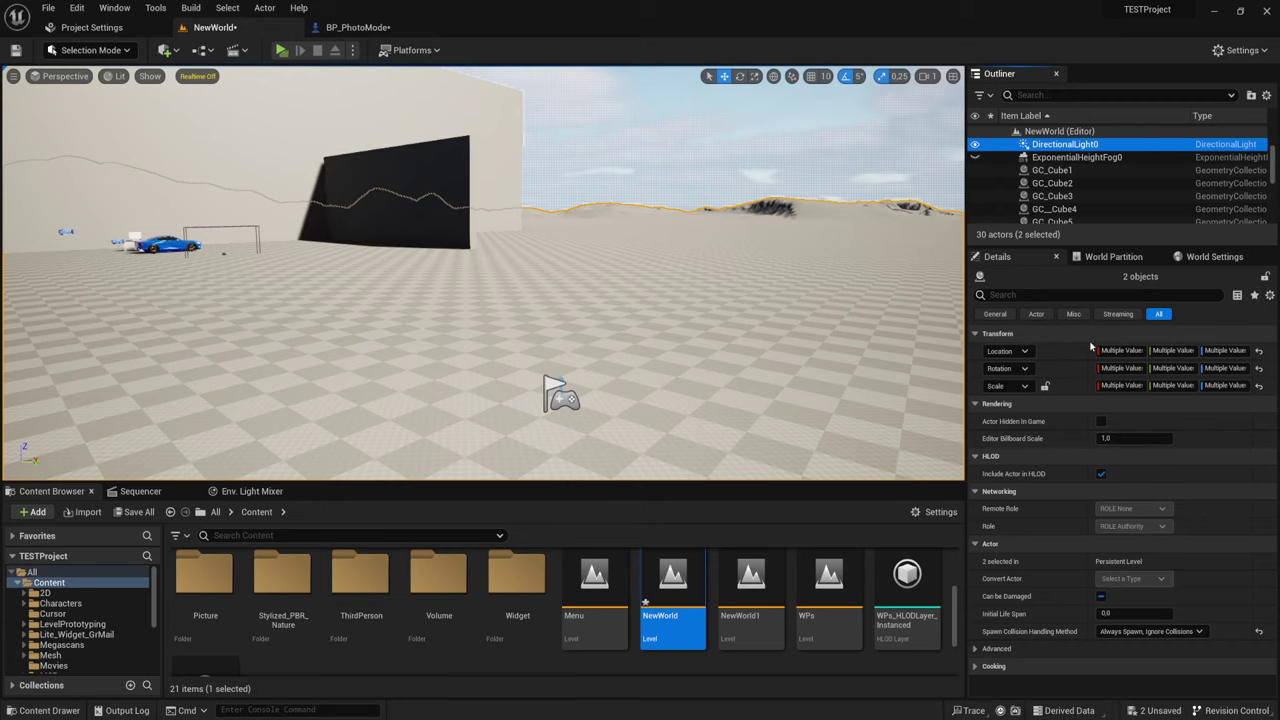
mouse_move(600, 300)
right_mouse_down()
mouse_move(450, 300)
mouse_move(650, 300)
mouse_move(450, 300)
right_mouse_up()
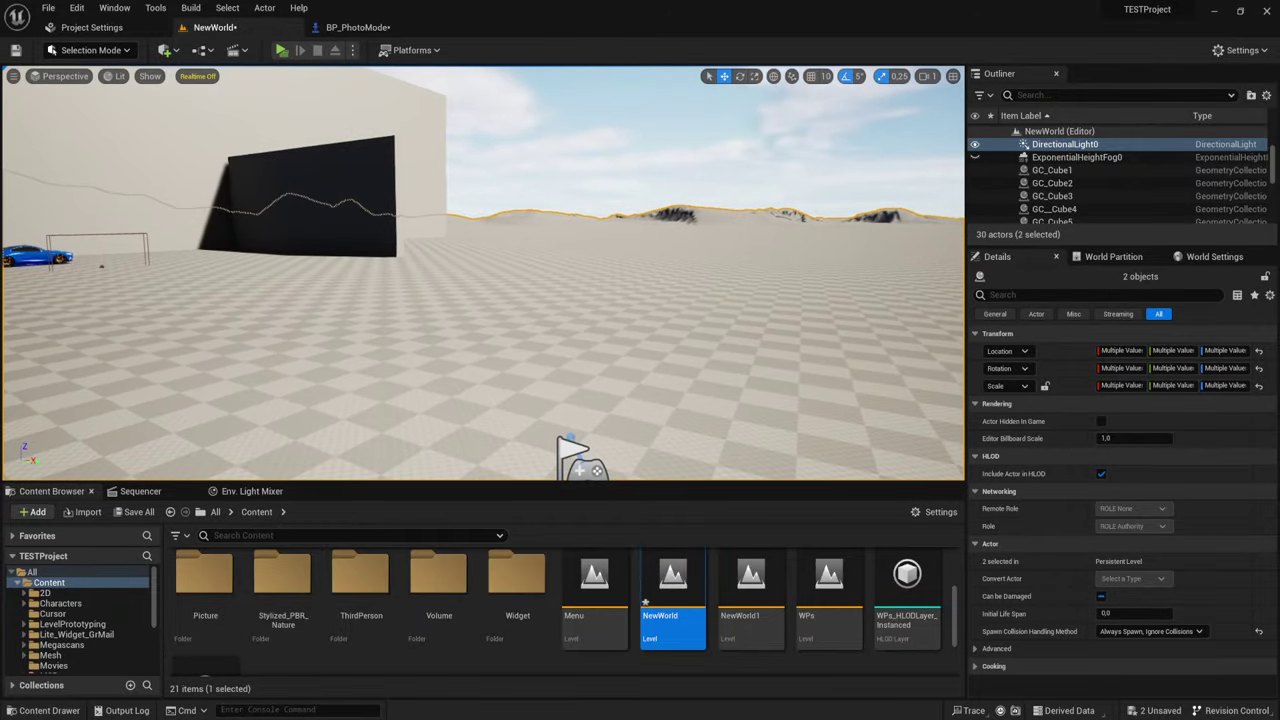
Return to the BP_PhotoMode graph, check the Target Gamma SET node, and switch to the project folder
left_click(360, 27)
left_click_drag(625, 435, 685, 280)
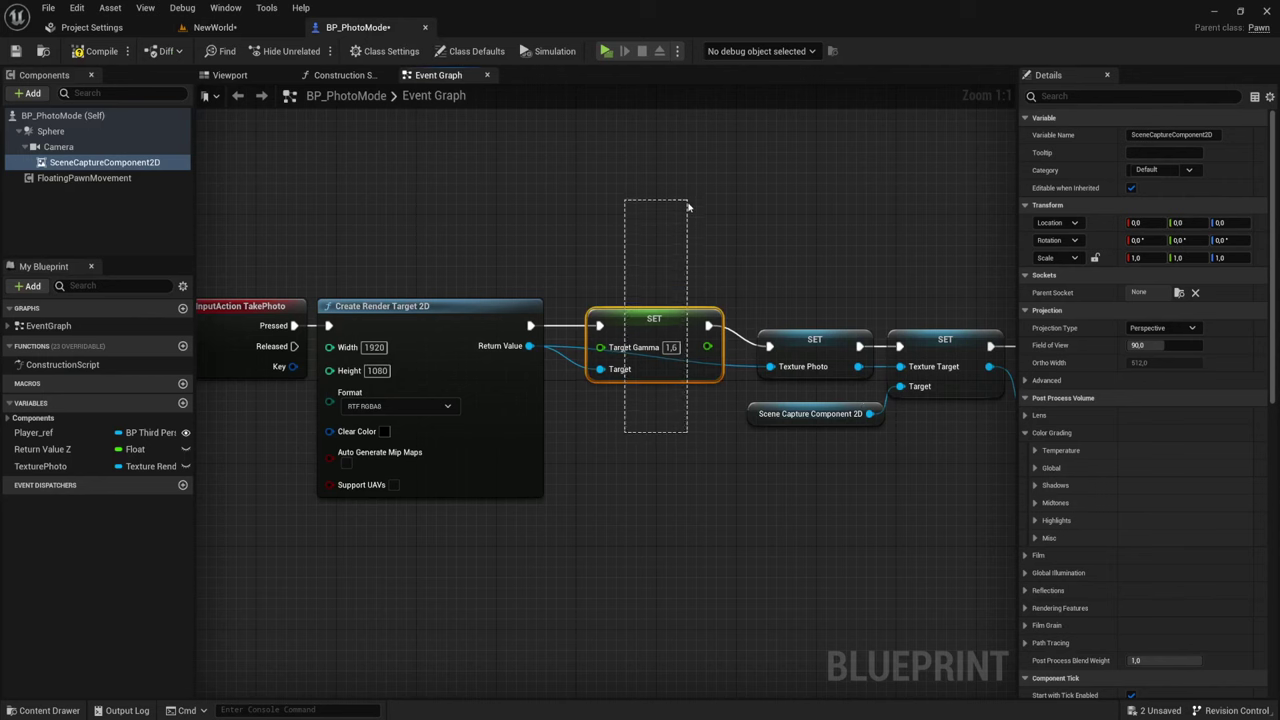
left_click(682, 285)
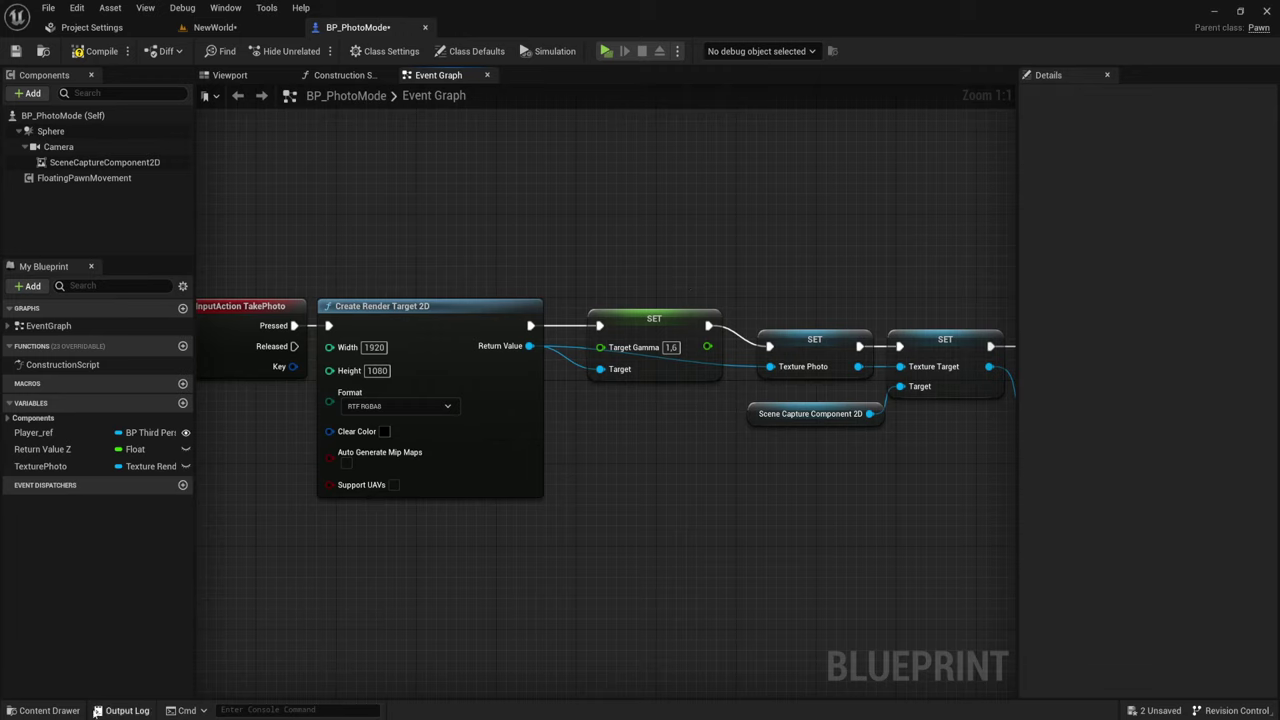
key("alt+Tab")
Open photo20363.png in IrfanView, flip to photo182204.png and back, then close the viewer
double_click(620, 348)
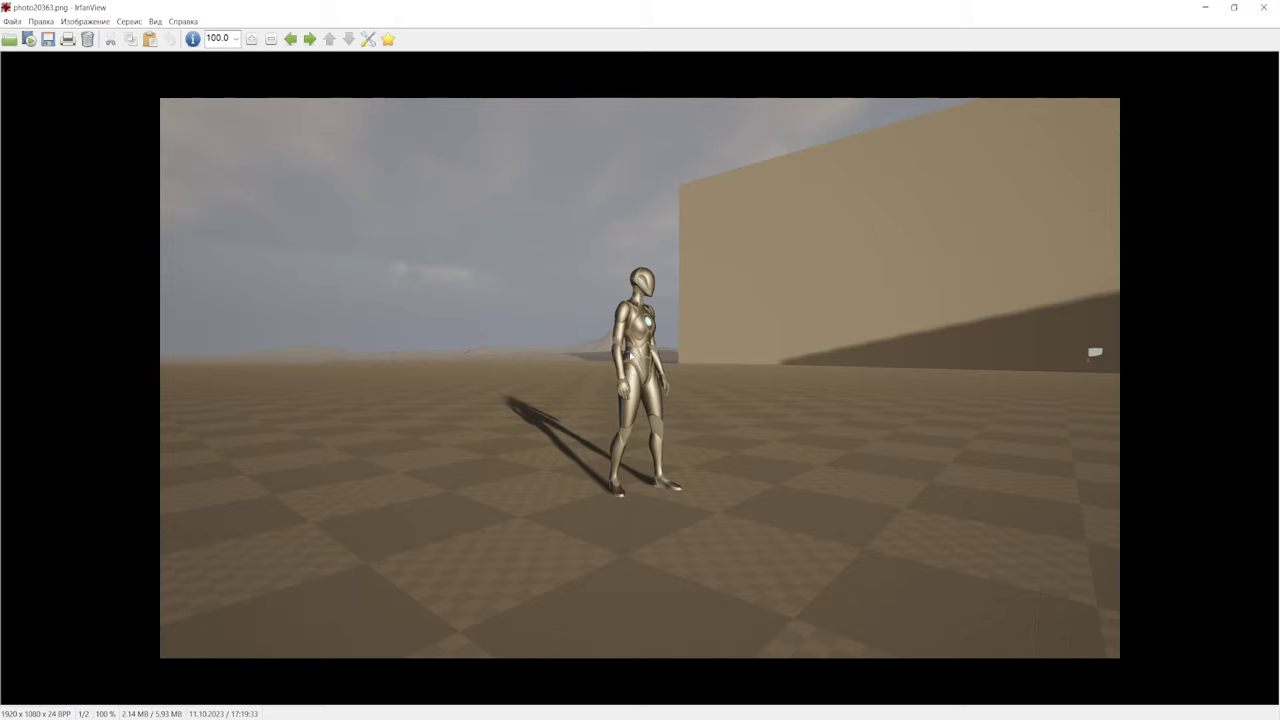
key("Right")
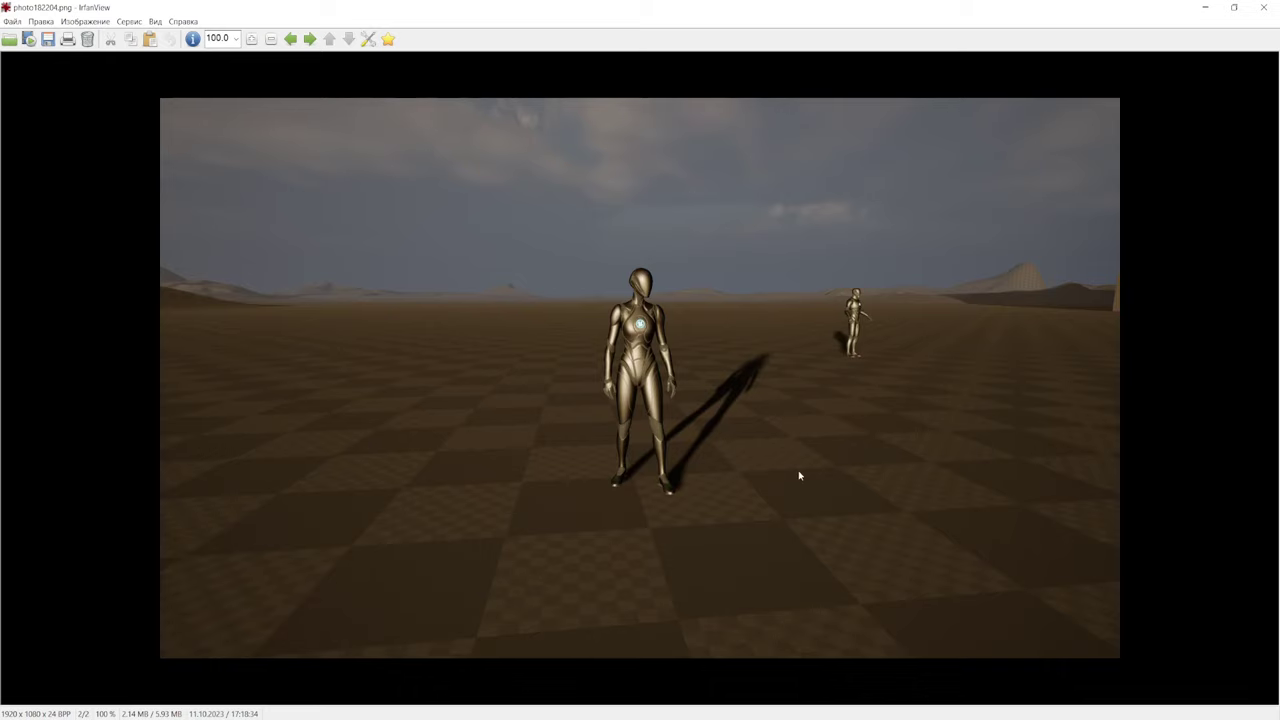
key("Left")
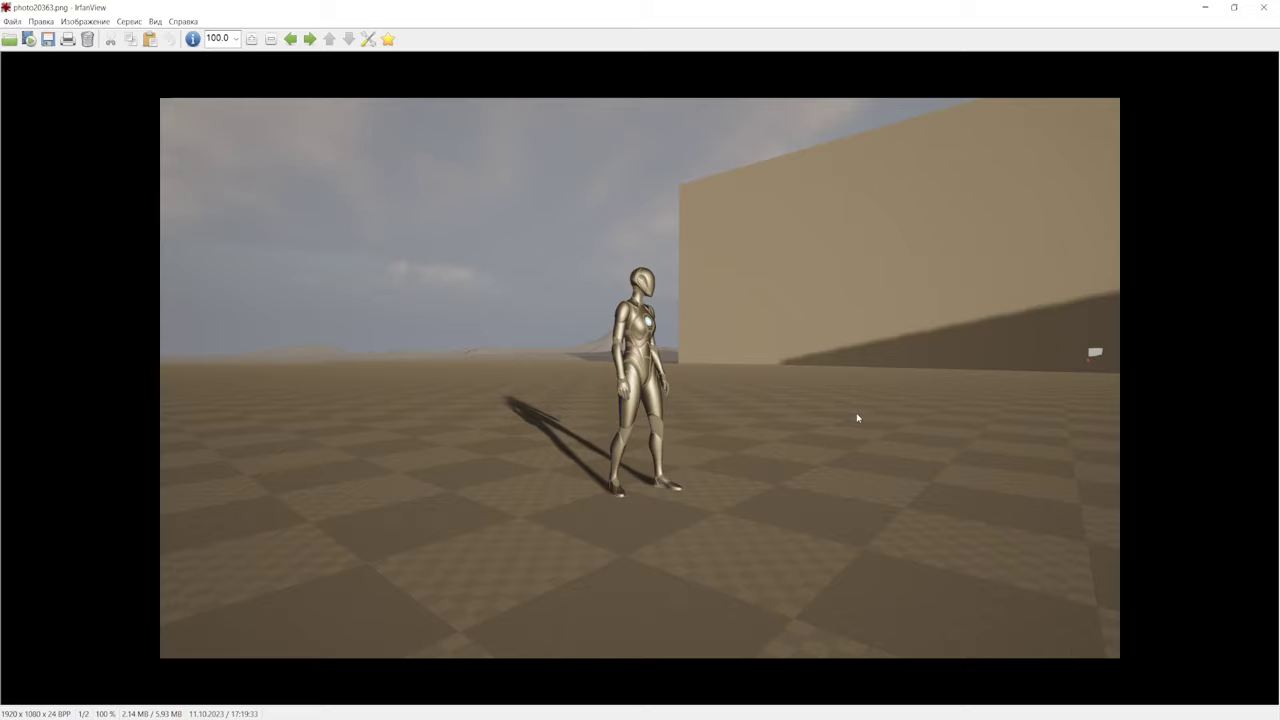
left_click(1263, 7)
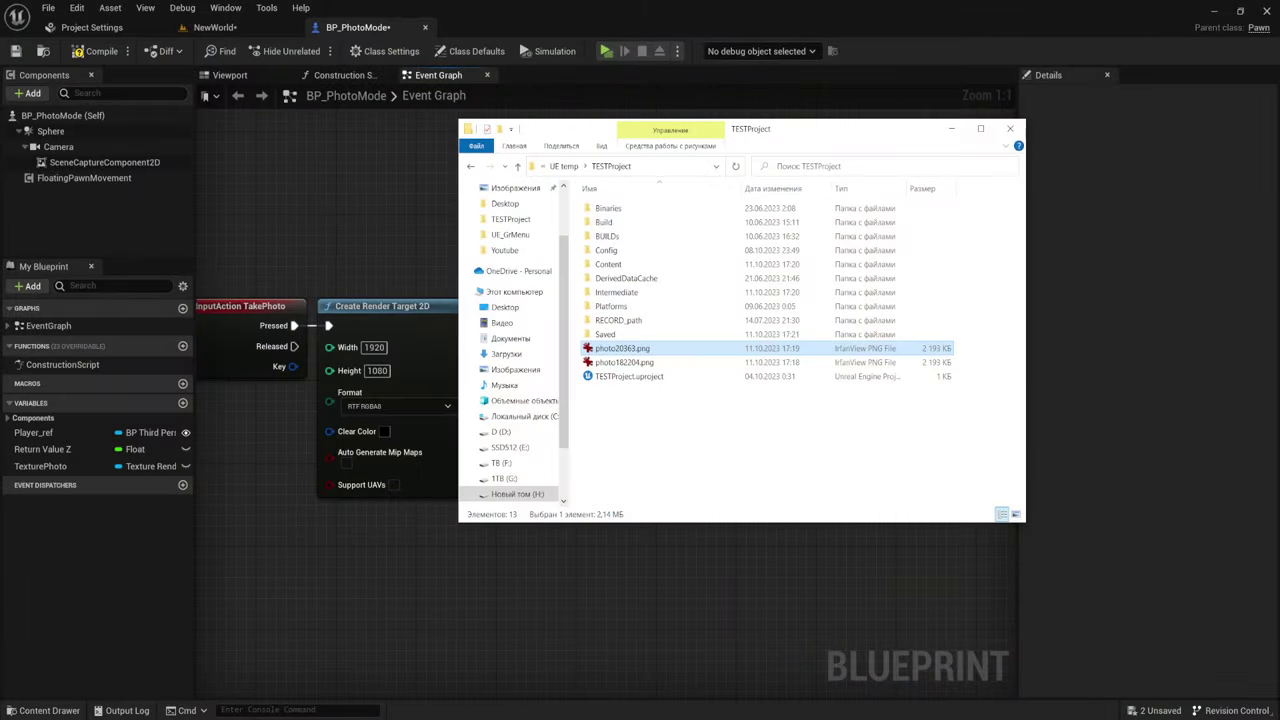